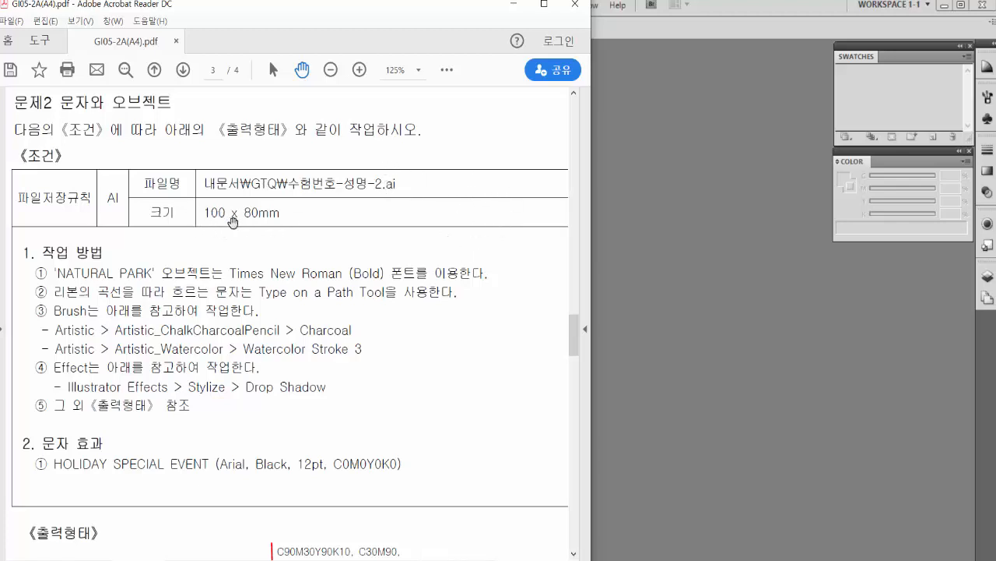
Switch to Illustrator and create a 100 x 80 mm landscape document named with the department, student number, full name and suffix -2.
left_click(664, 230)
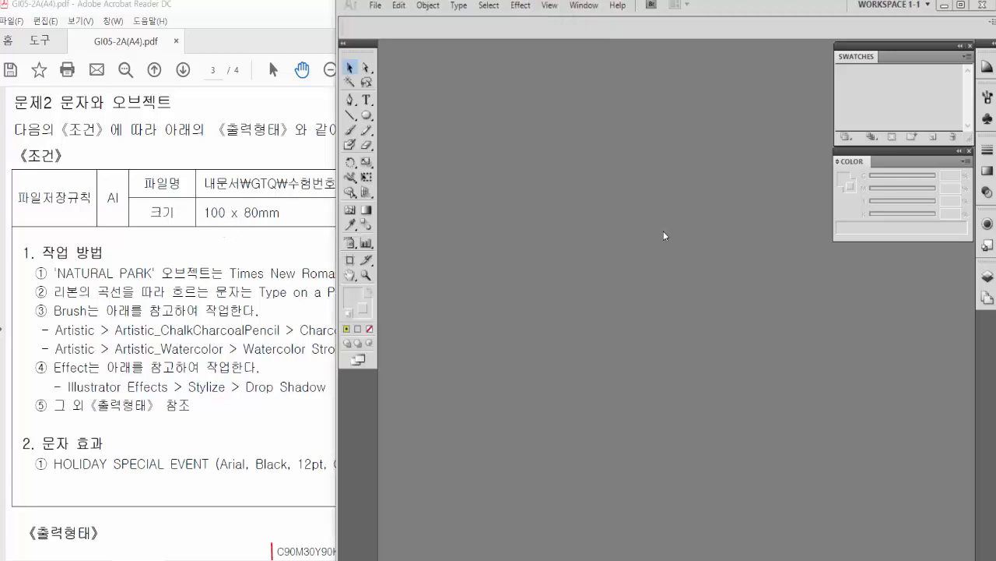
left_click(377, 6)
left_click(390, 21)
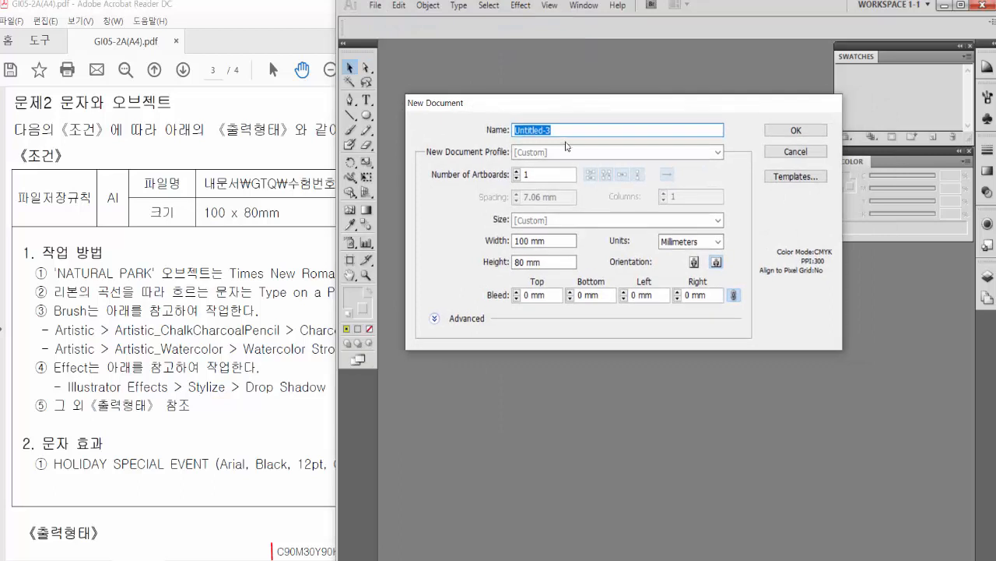
left_click_drag(570, 132, 429, 124)
type("ㅎ")
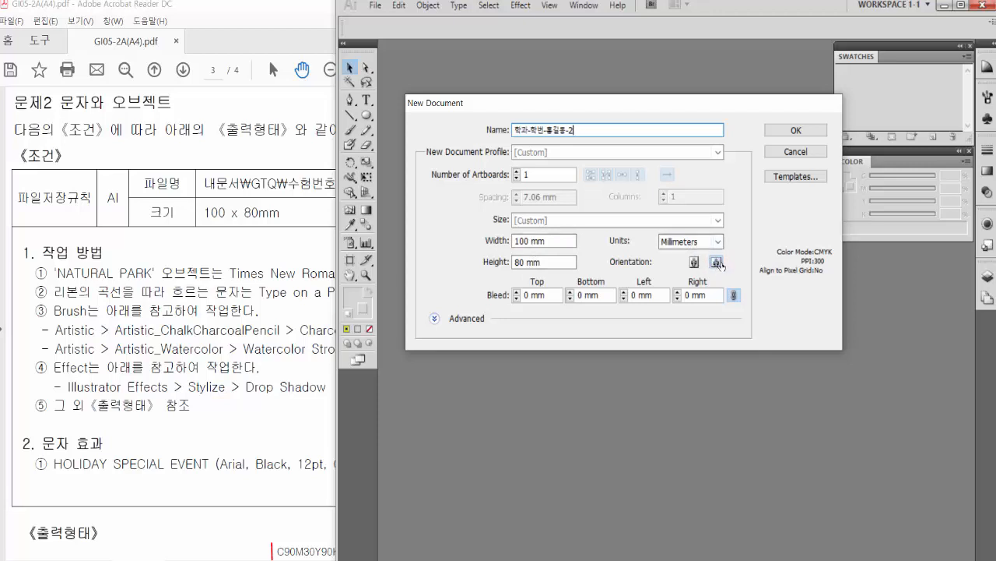
left_click(790, 130)
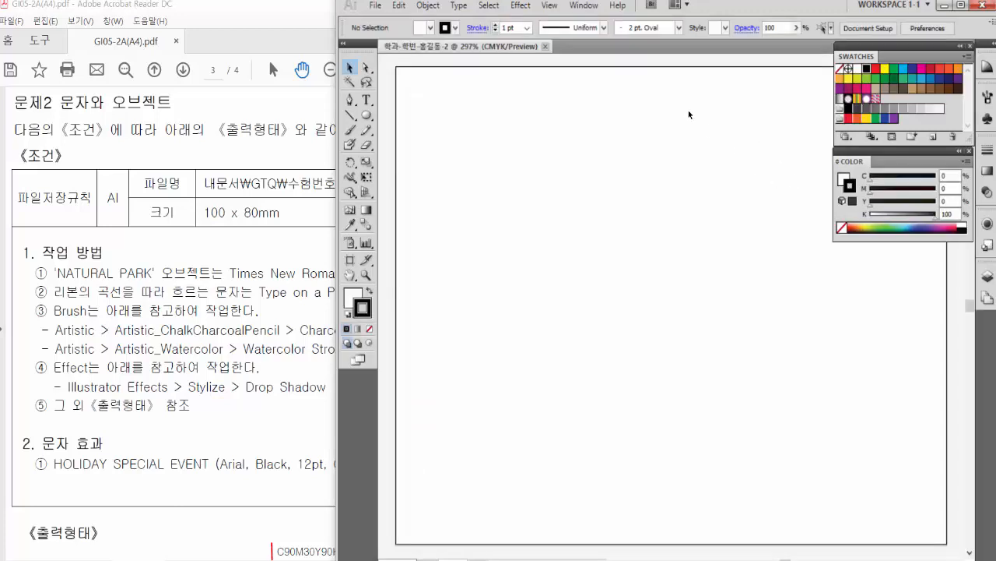
Show the document rulers.
left_click(554, 6)
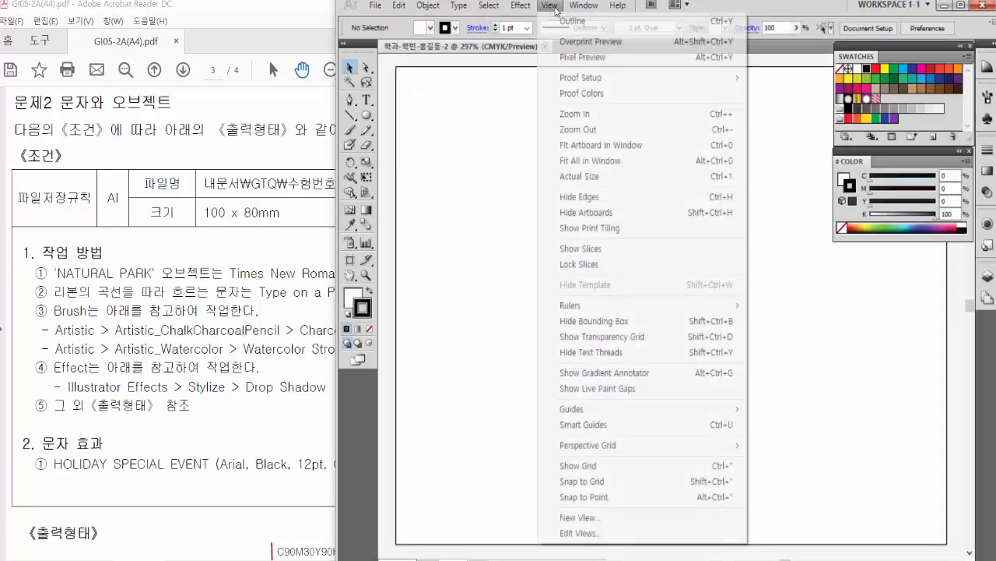
mouse_move(620, 308)
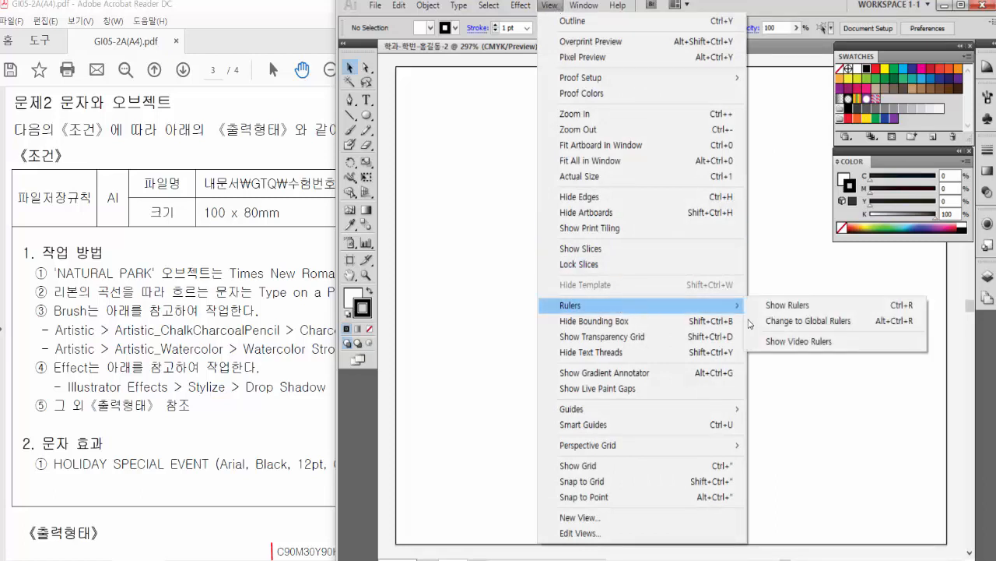
left_click(803, 309)
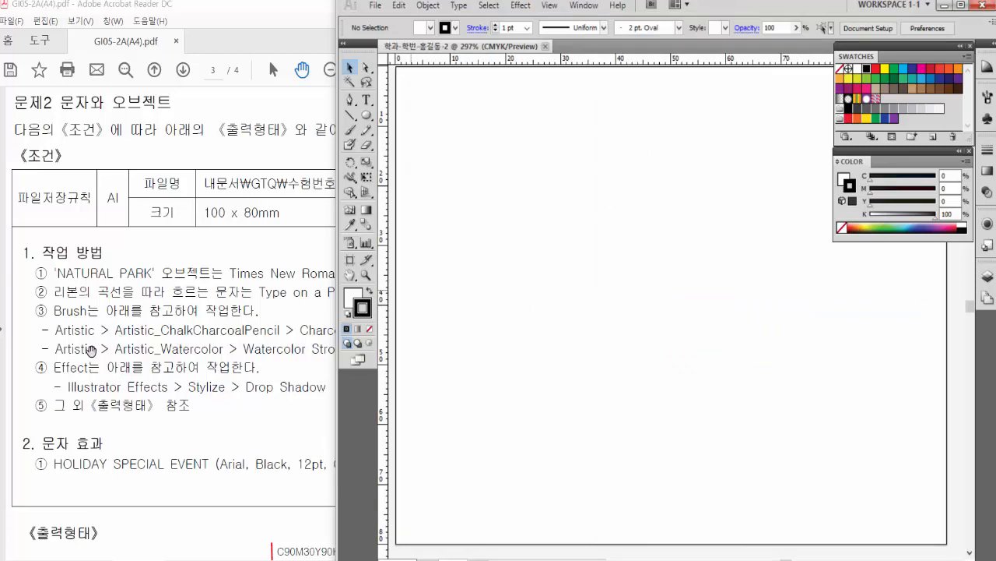
Review the PDF brief's work conditions, text effects and lion ribbon reference artwork with its colour and brush notes, and return to Illustrator.
left_click(171, 407)
left_click_drag(171, 407, 180, 268)
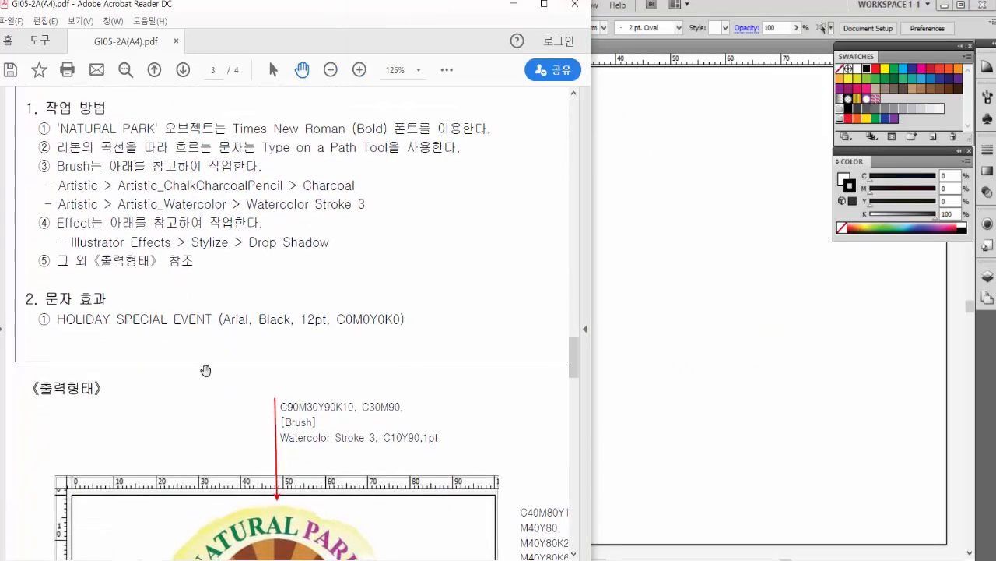
left_click_drag(227, 459, 231, 435)
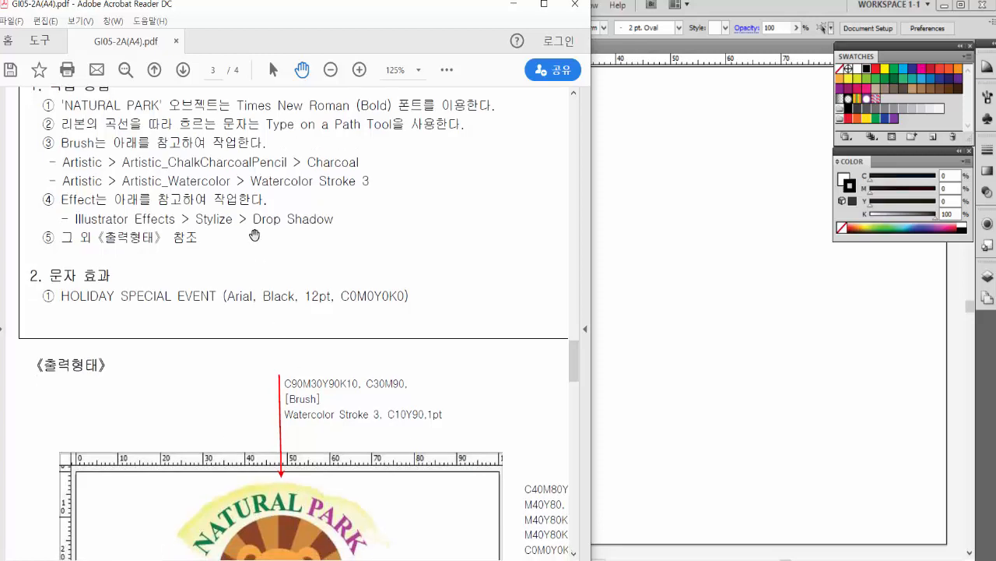
left_click_drag(255, 233, 240, 216)
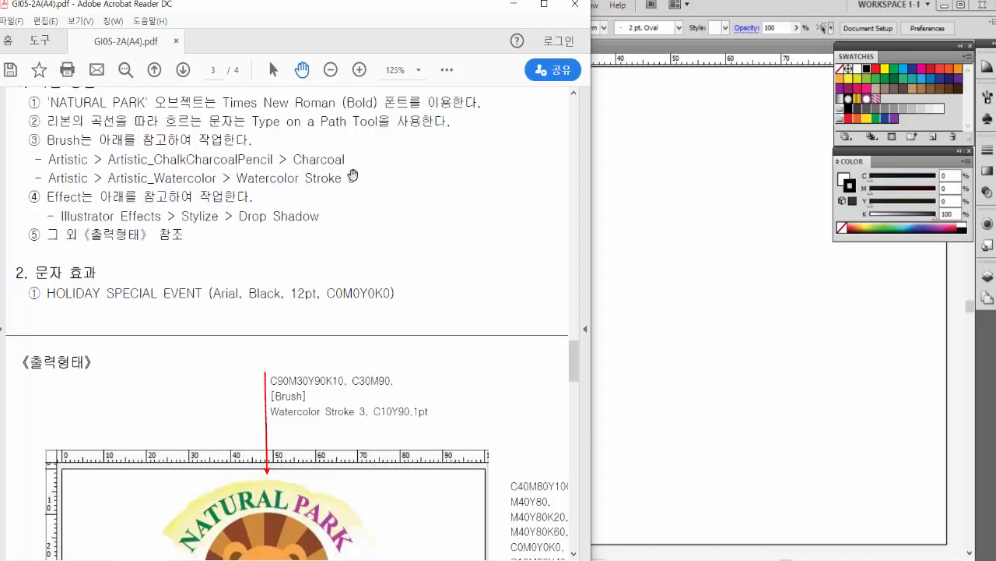
left_click_drag(334, 497, 342, 516)
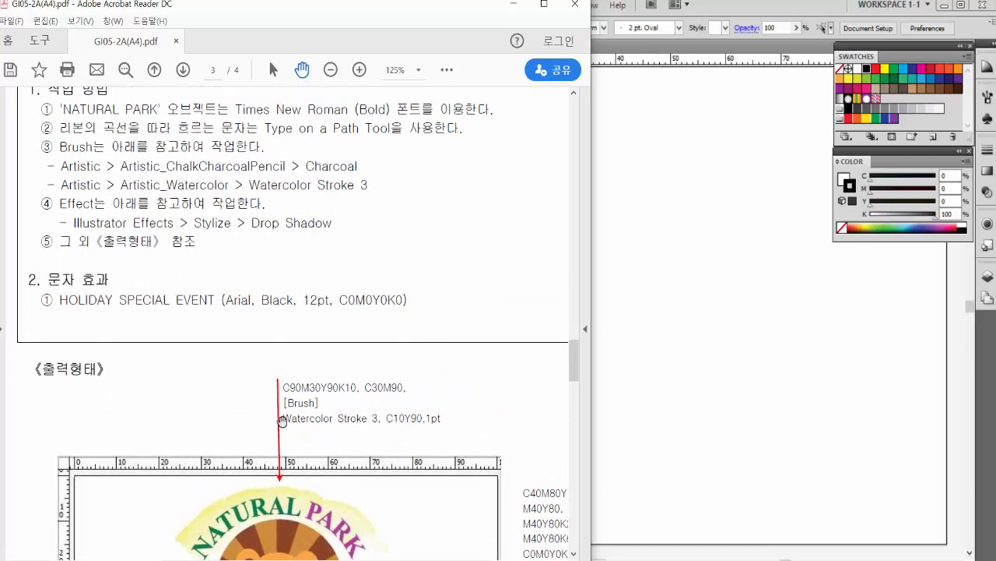
left_click_drag(282, 421, 271, 305)
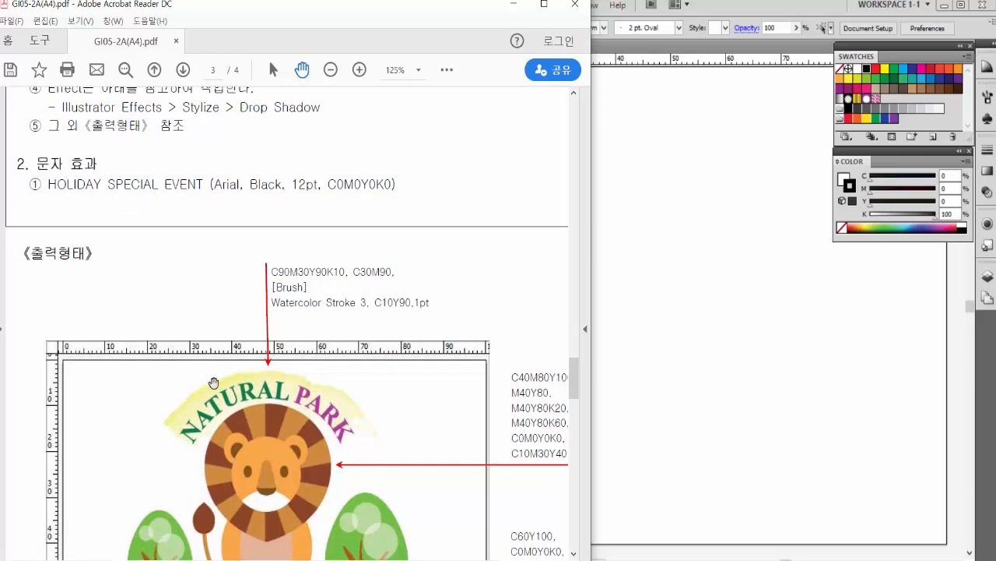
scroll(206, 210, "up", 3)
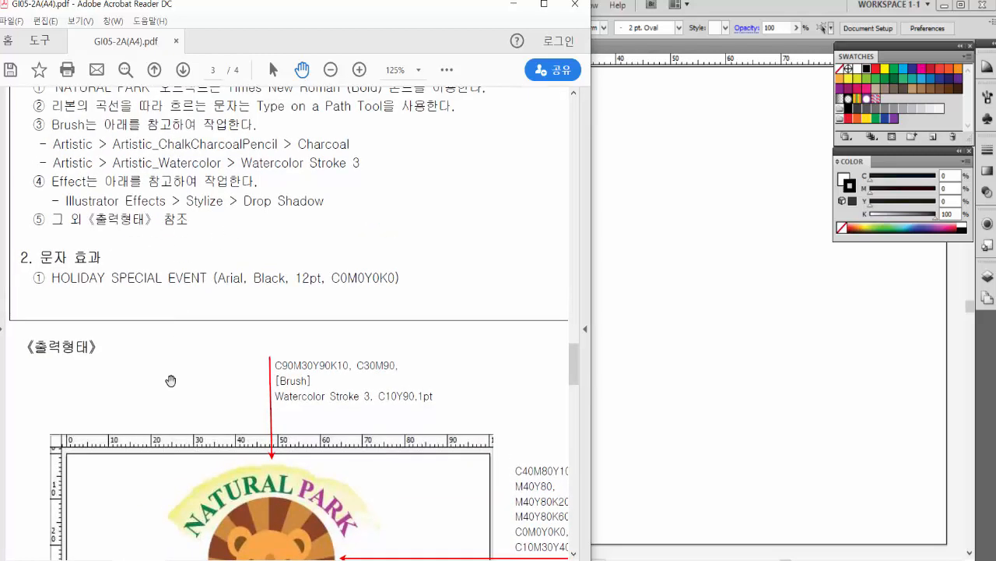
left_click_drag(190, 453, 191, 223)
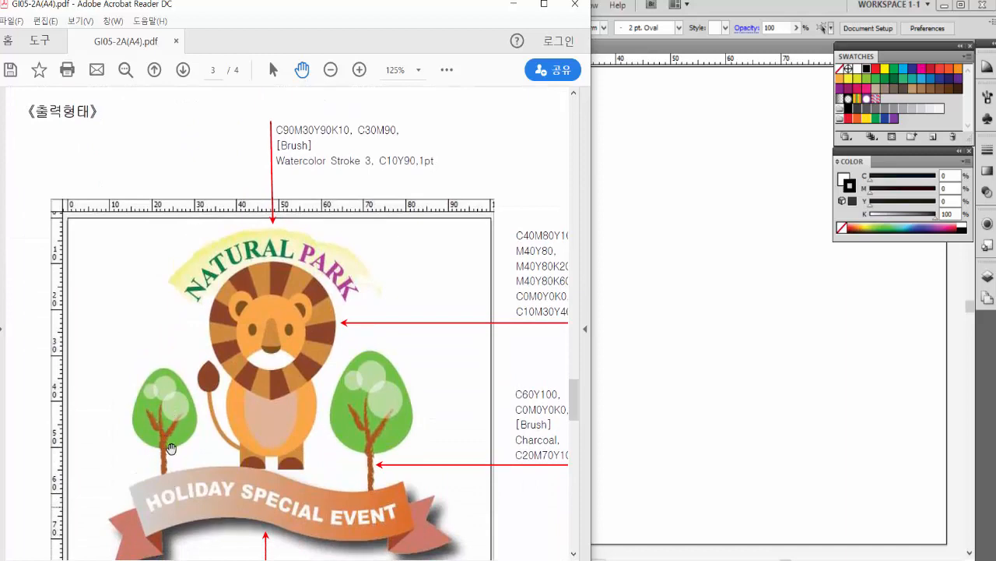
scroll(240, 397, "up", 5)
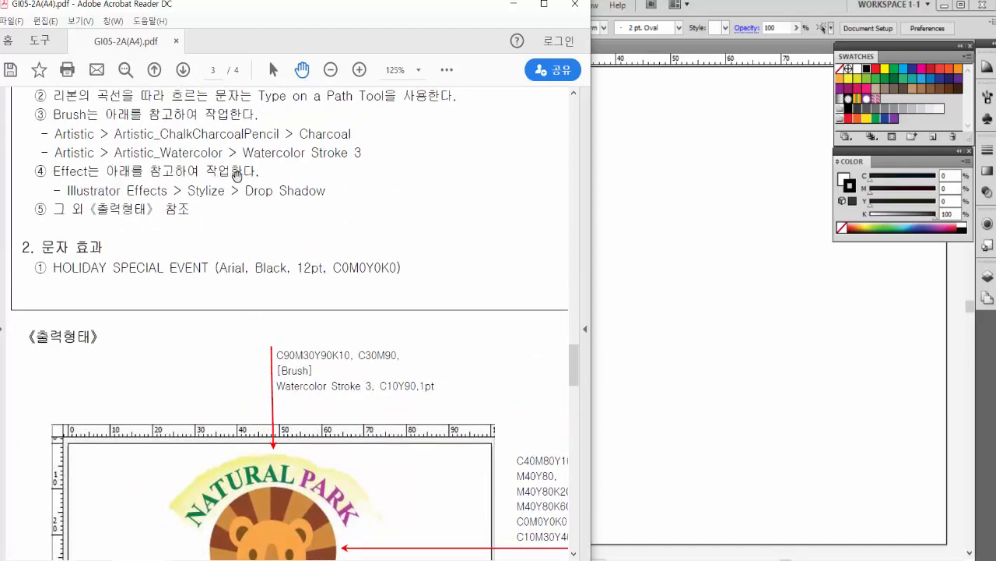
left_click_drag(240, 452, 239, 200)
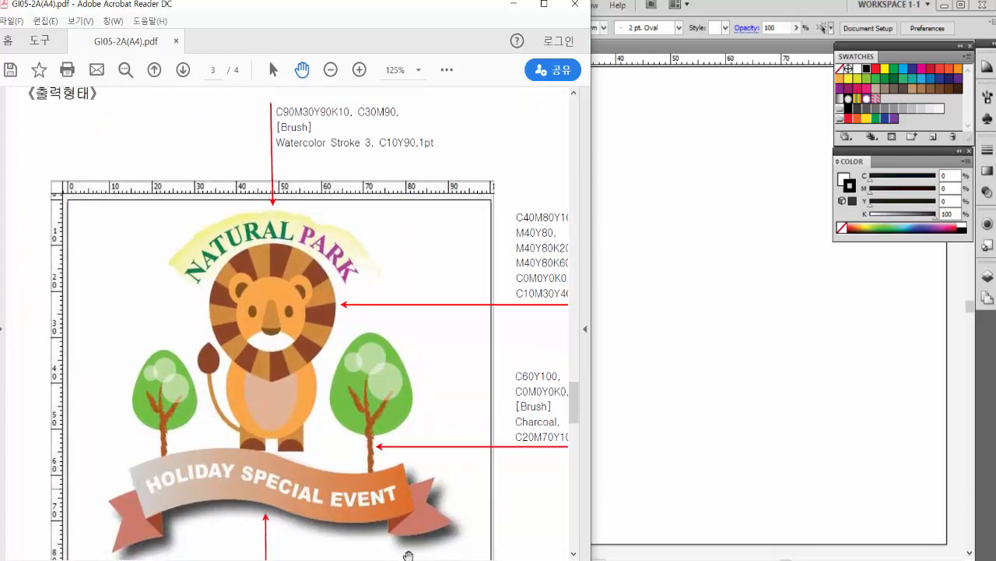
left_click_drag(273, 179, 281, 400)
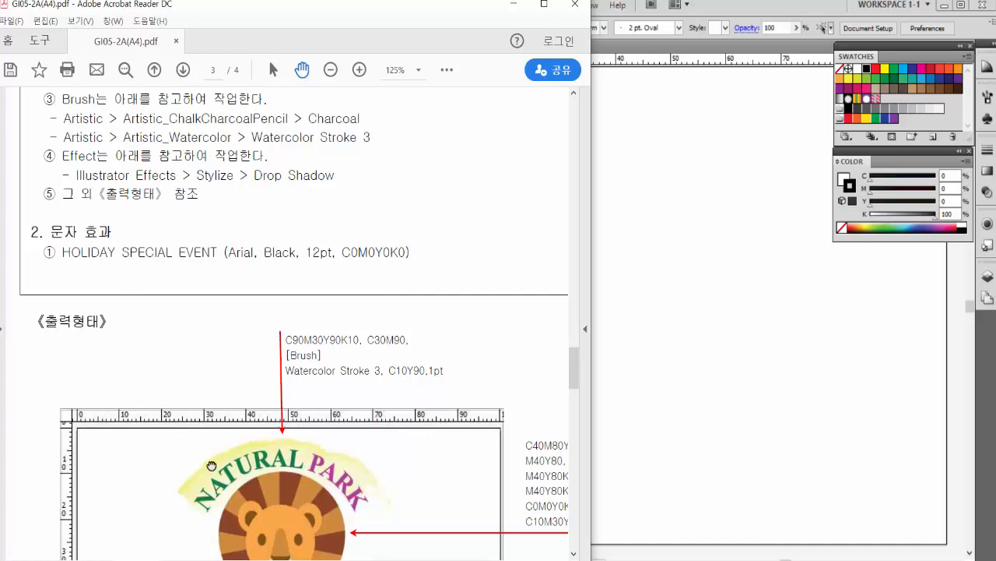
left_click_drag(212, 466, 197, 216)
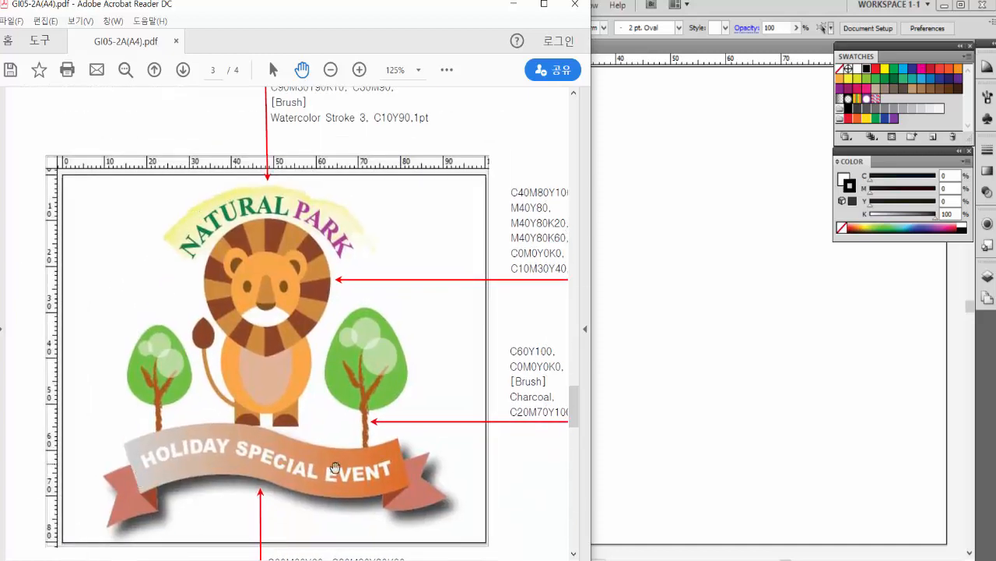
left_click_drag(304, 154, 300, 339)
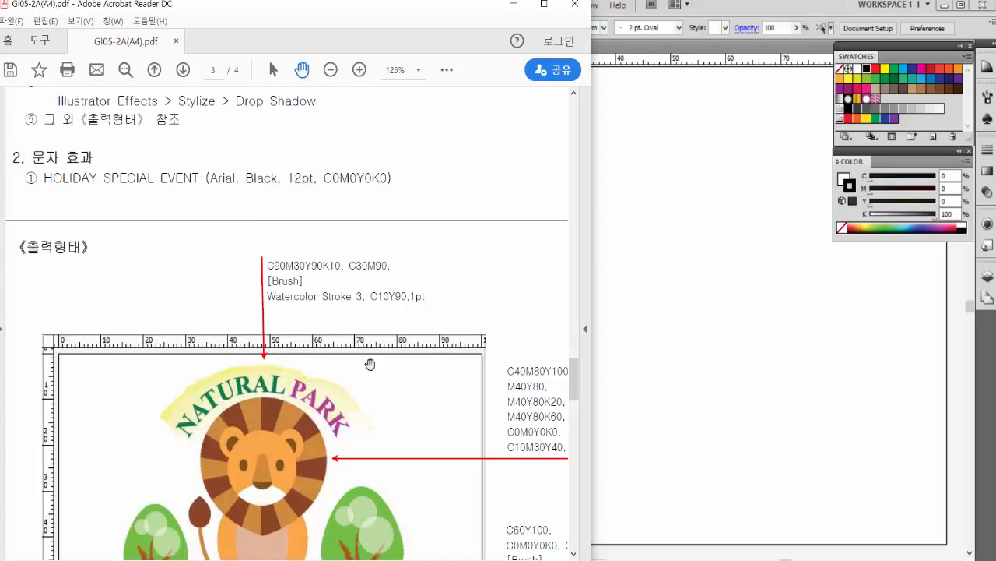
left_click_drag(358, 401, 363, 429)
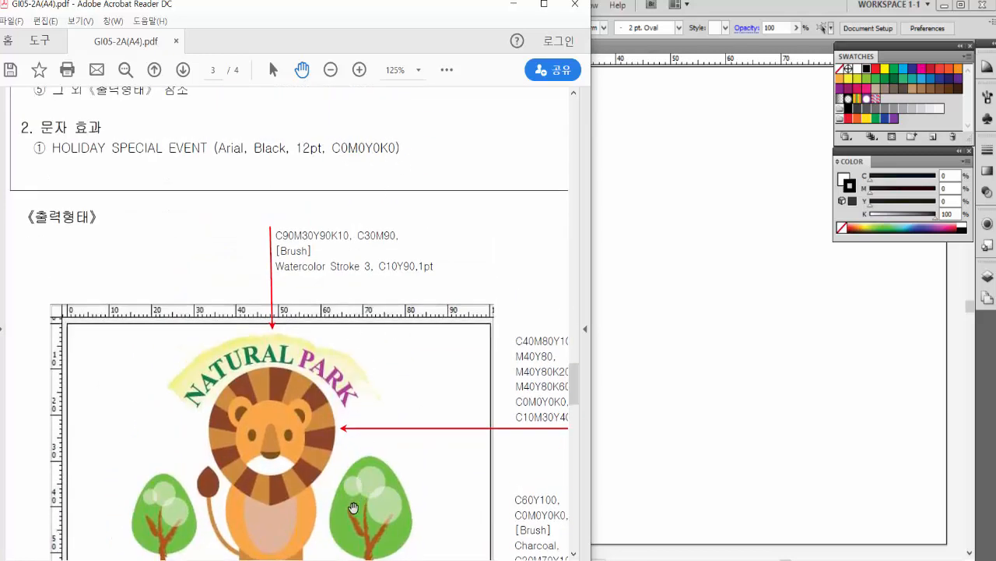
left_click_drag(345, 513, 301, 373)
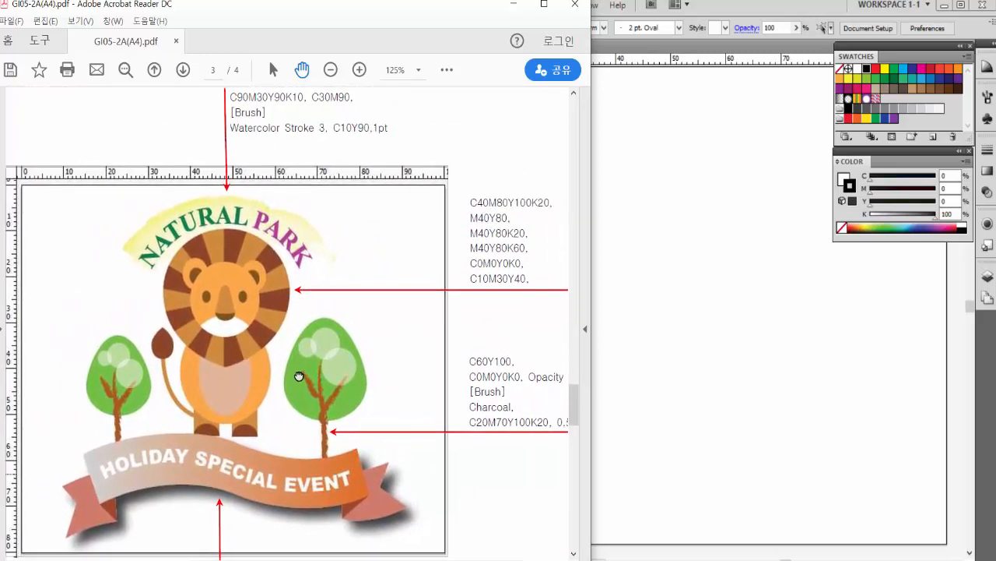
left_click(649, 353)
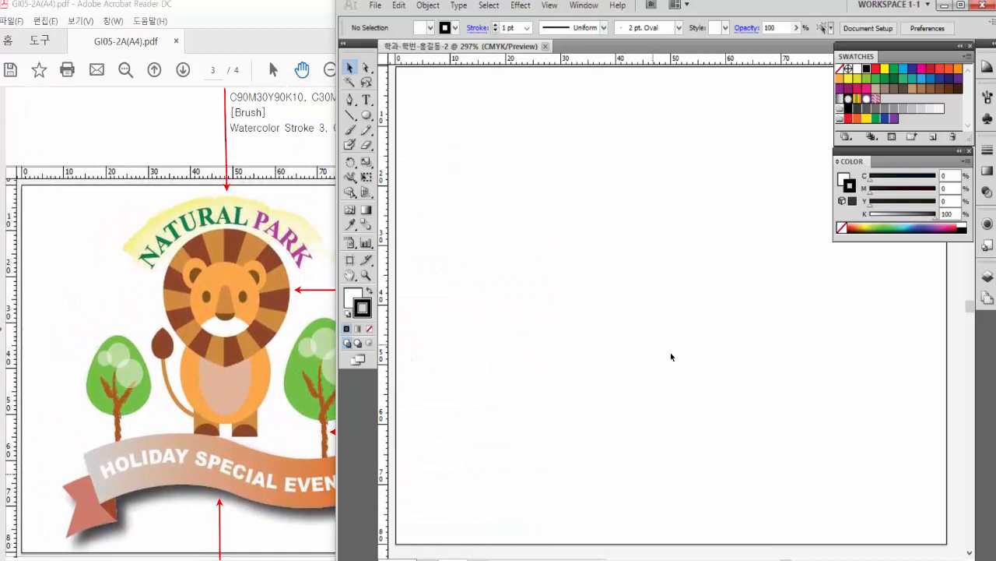
left_click(548, 6)
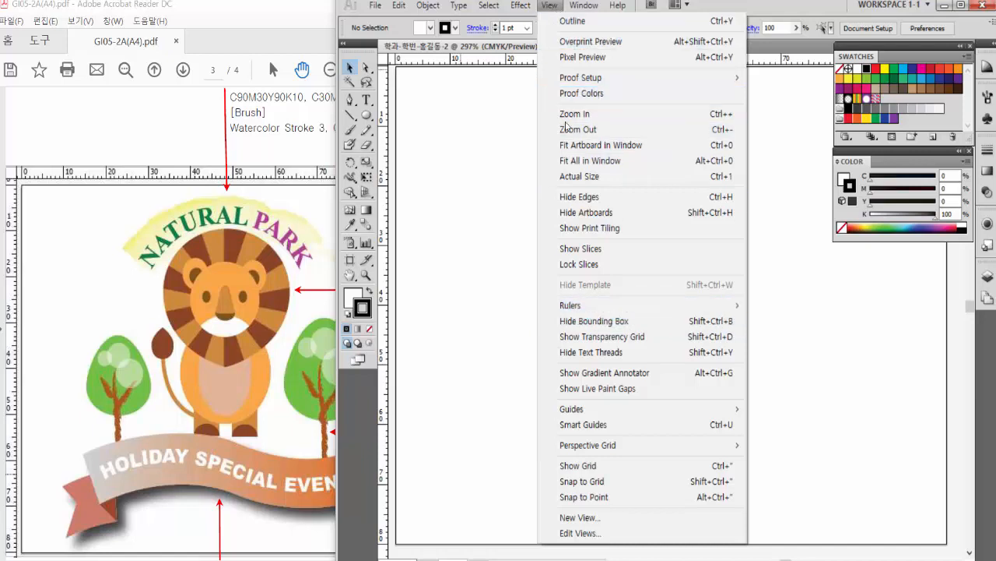
mouse_move(589, 305)
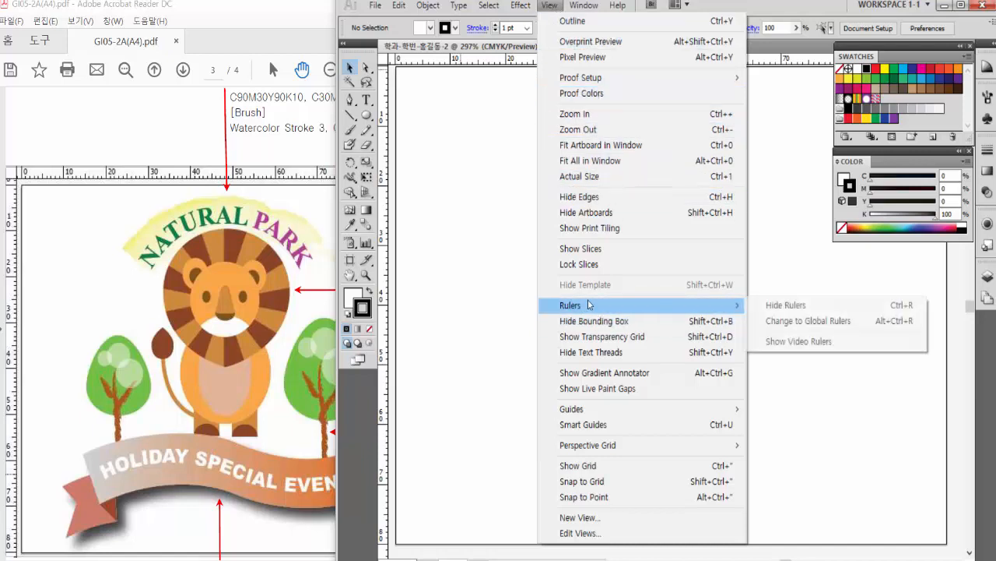
left_click(899, 310)
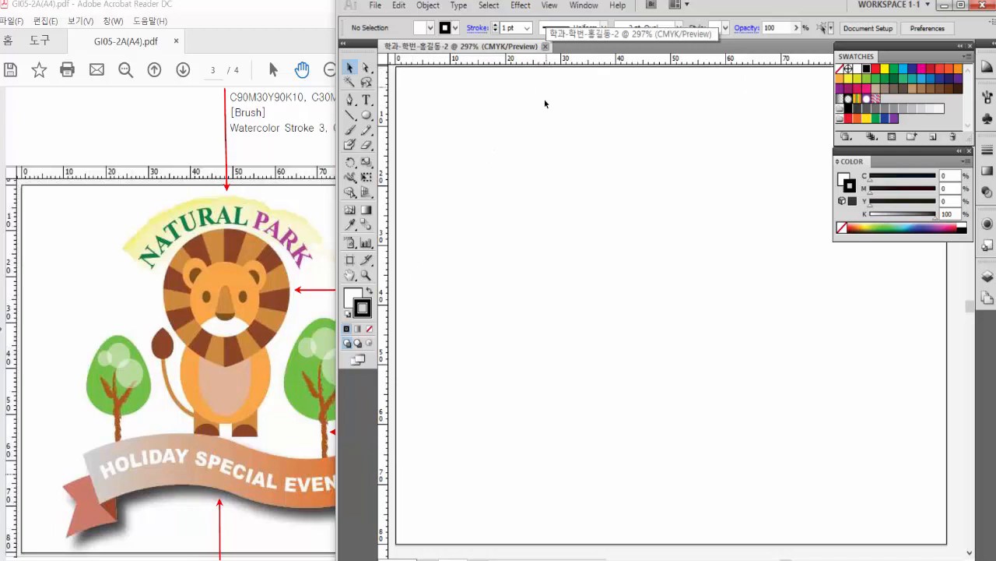
Add a horizontal guide at 40 mm and a vertical guide at 50 mm, crossing at the artboard's centre.
left_click_drag(543, 214, 542, 304)
left_click_drag(384, 328, 671, 340)
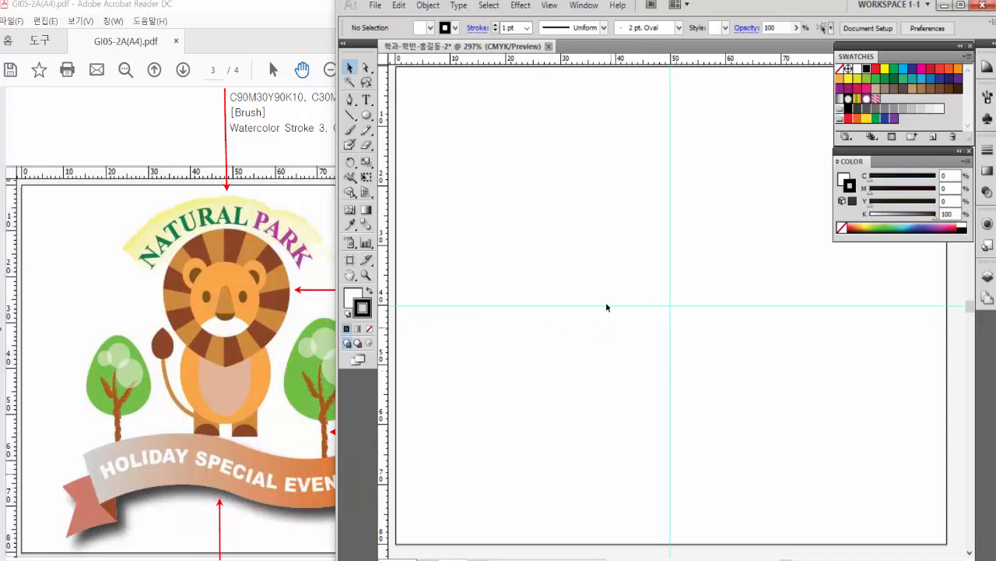
Paste the copied column of colour sample squares, move it off the artboard beside its left edge, and deselect it.
left_click(351, 276)
left_click_drag(449, 197, 474, 219)
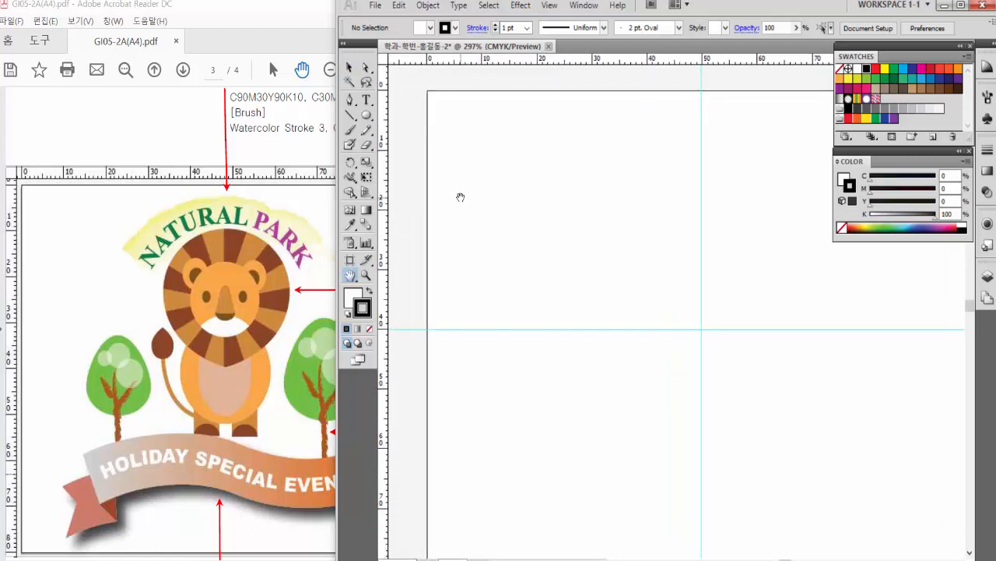
left_click(399, 6)
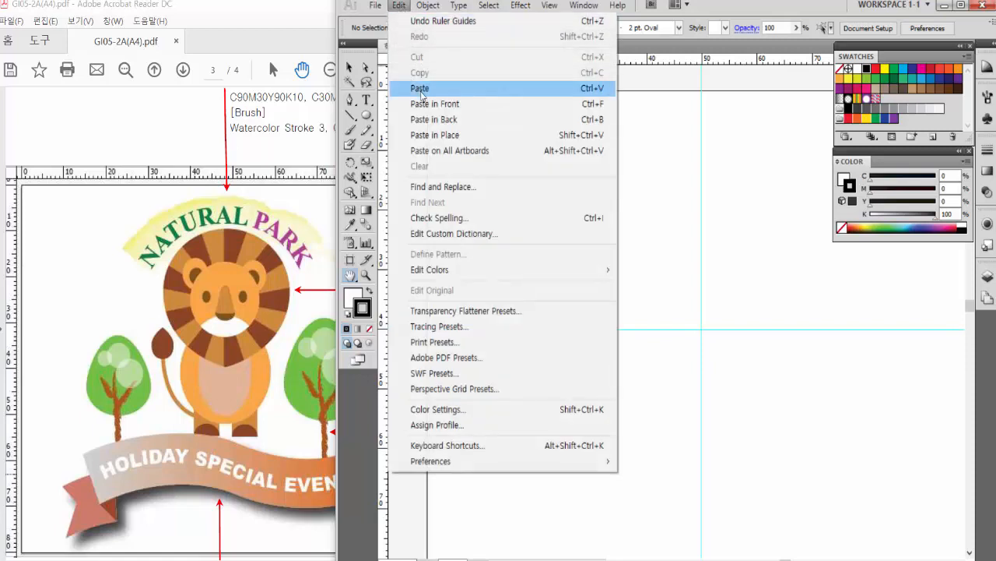
left_click(421, 88)
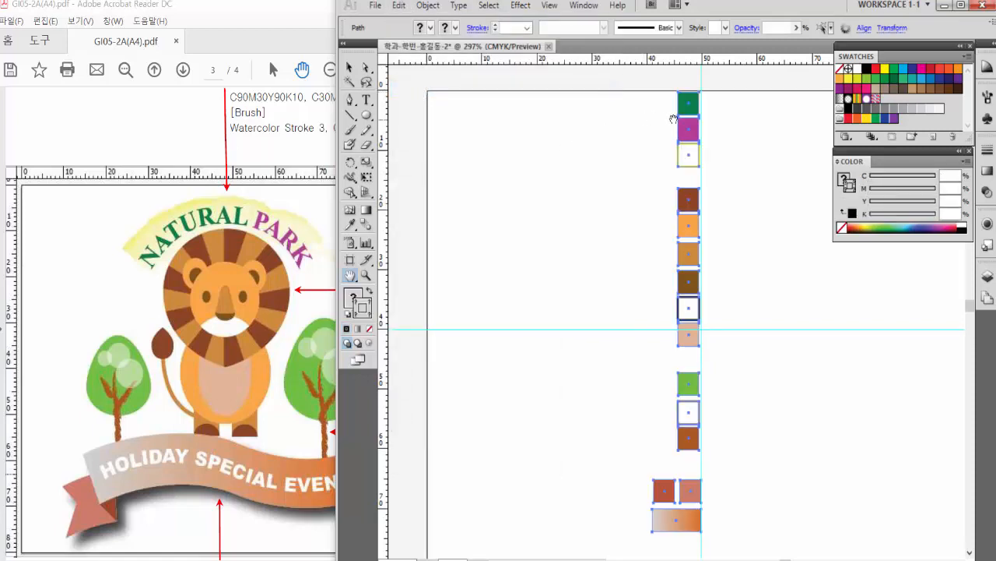
left_click(349, 68)
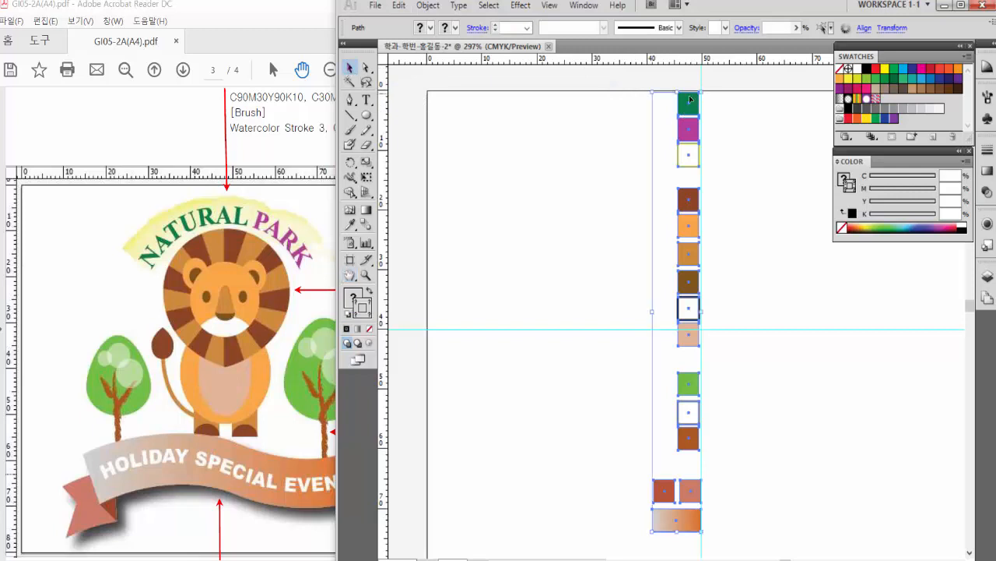
left_click_drag(689, 106, 408, 107)
left_click(350, 276)
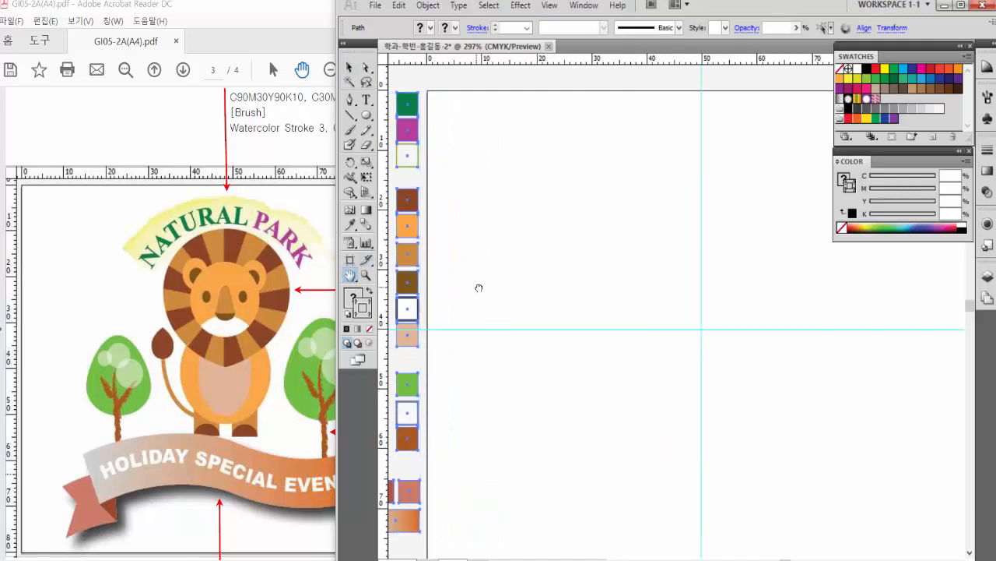
mouse_move(478, 287)
left_mouse_down()
mouse_move(505, 280)
mouse_move(490, 275)
left_mouse_up()
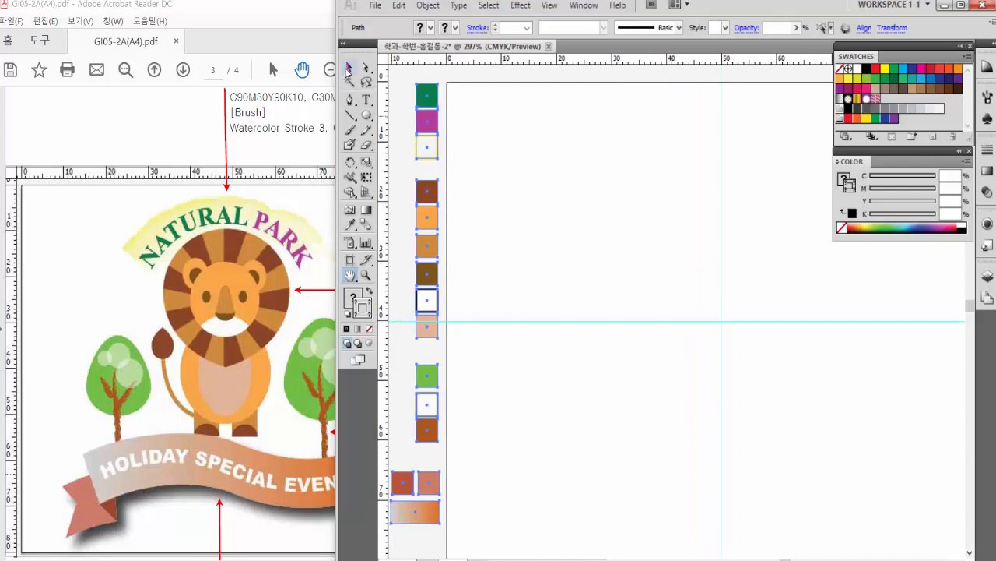
key("v")
left_click(547, 187)
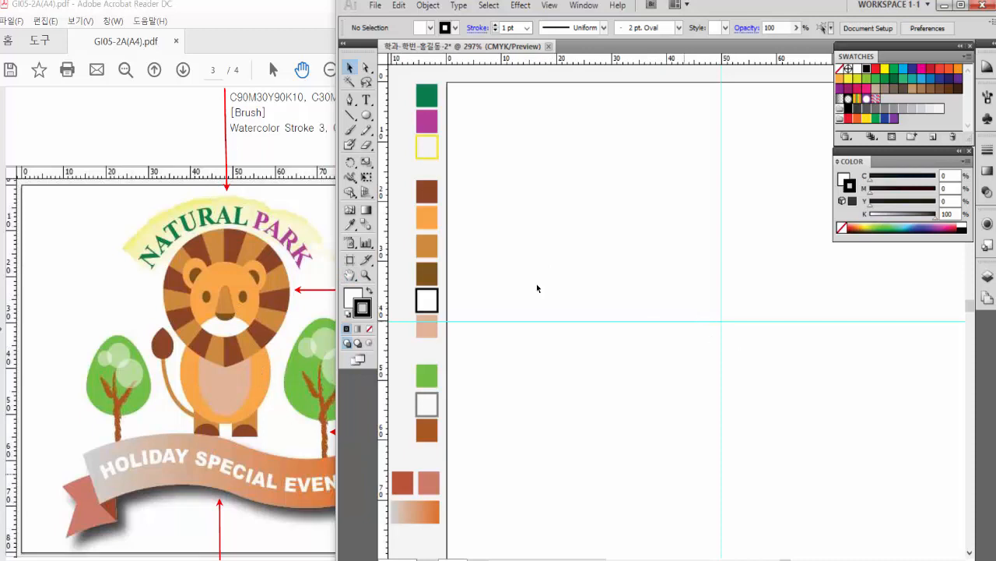
left_click(349, 276)
left_click_drag(603, 278, 590, 274)
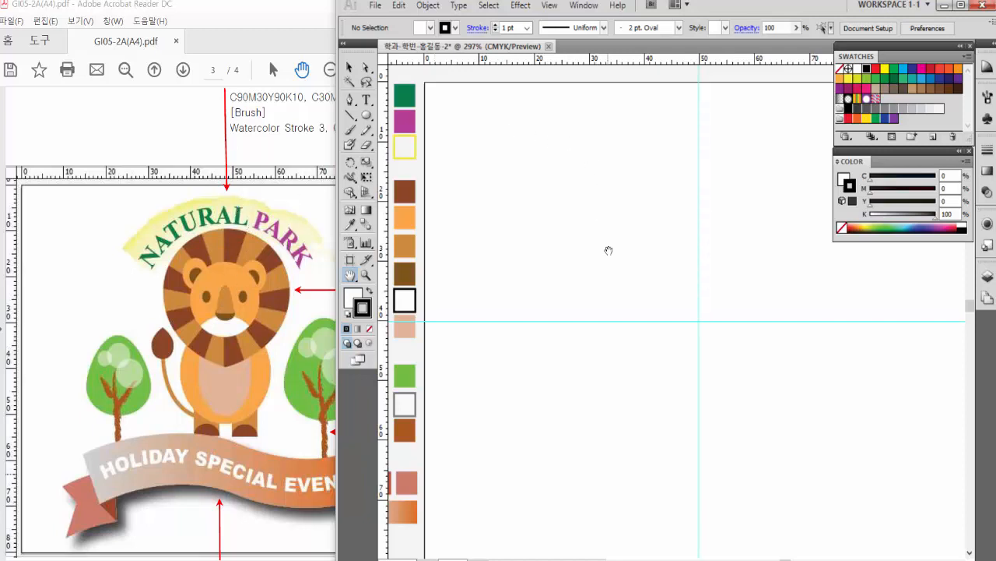
left_click_drag(609, 267, 589, 251)
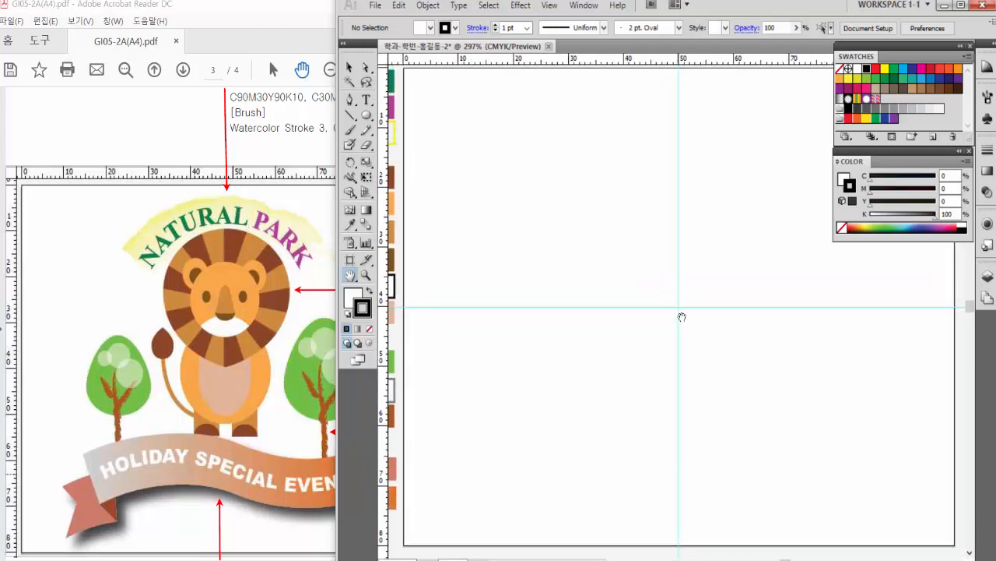
Draw a vertical line with the Pen tool from the guides' intersection up to about 19.5 mm on the vertical ruler.
left_click(351, 100)
left_click(679, 308)
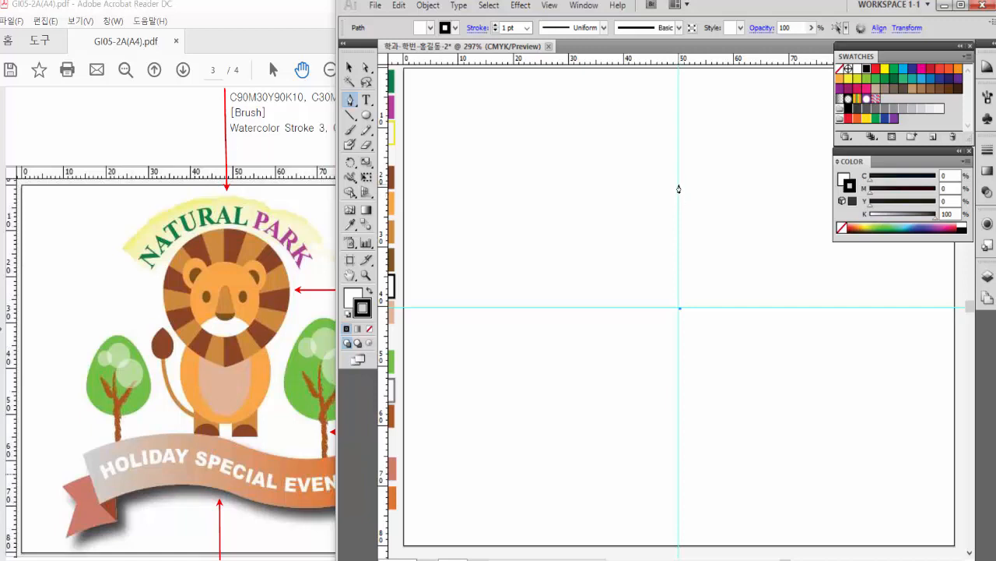
left_click(679, 189)
left_click(350, 69)
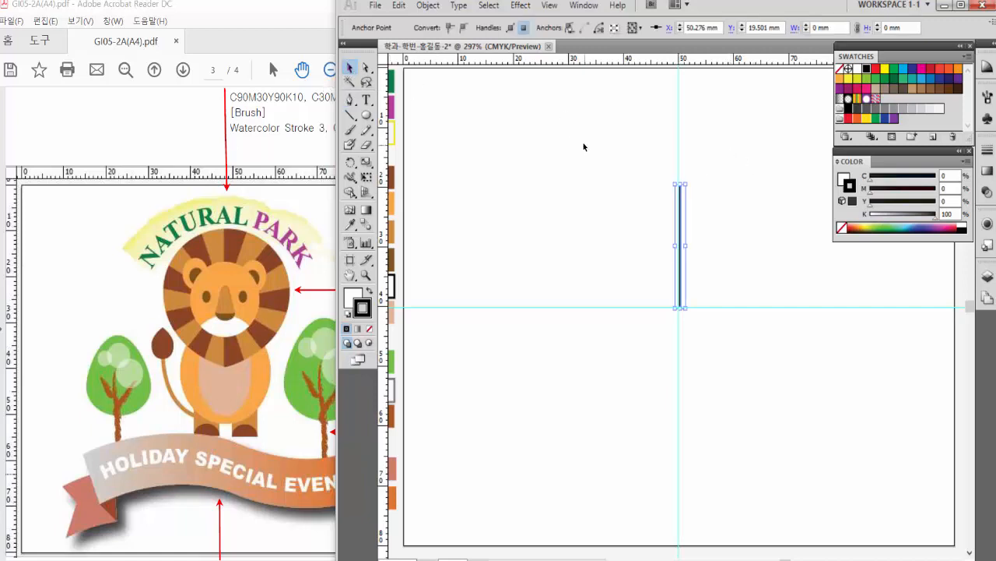
left_click_drag(640, 179, 717, 243)
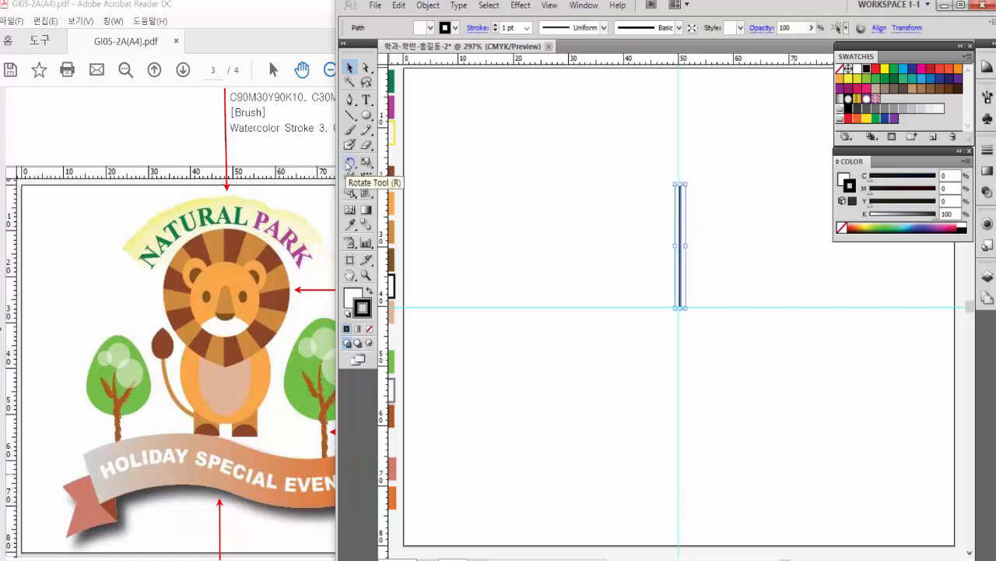
Create a copy of the vertical line rotated 20° about its lower end at the guides' intersection.
left_click(349, 163)
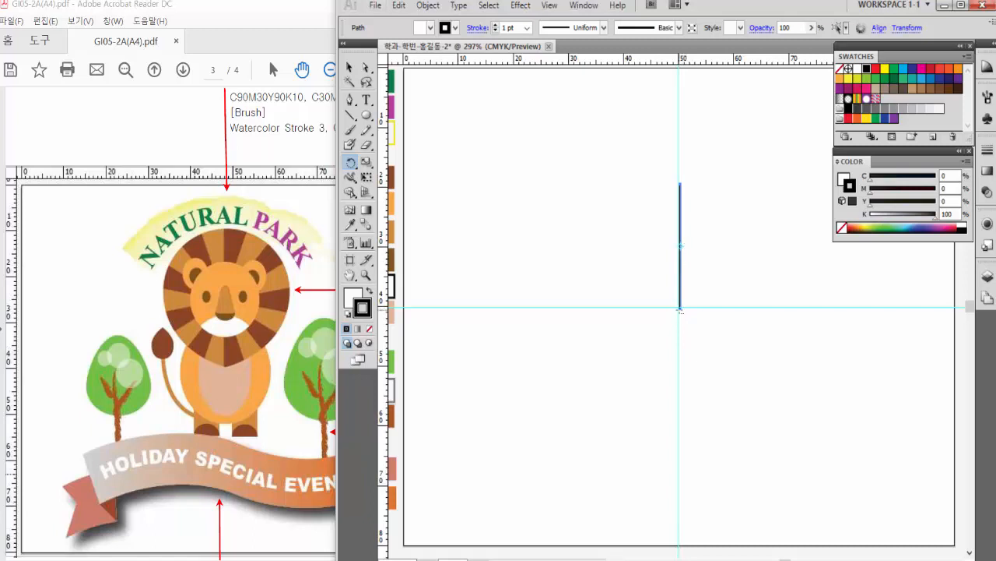
left_click(679, 310, "alt")
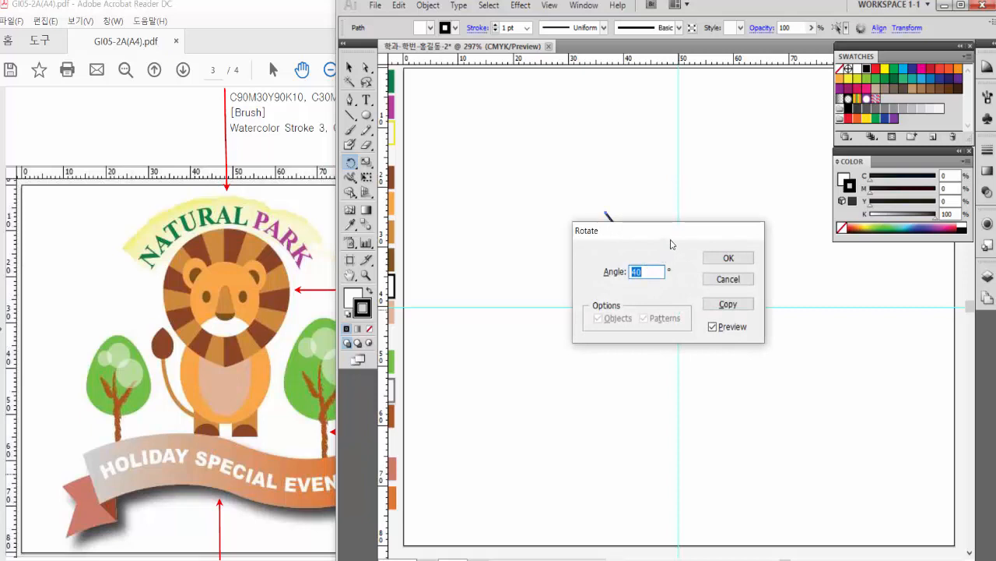
type("20")
left_click(713, 327)
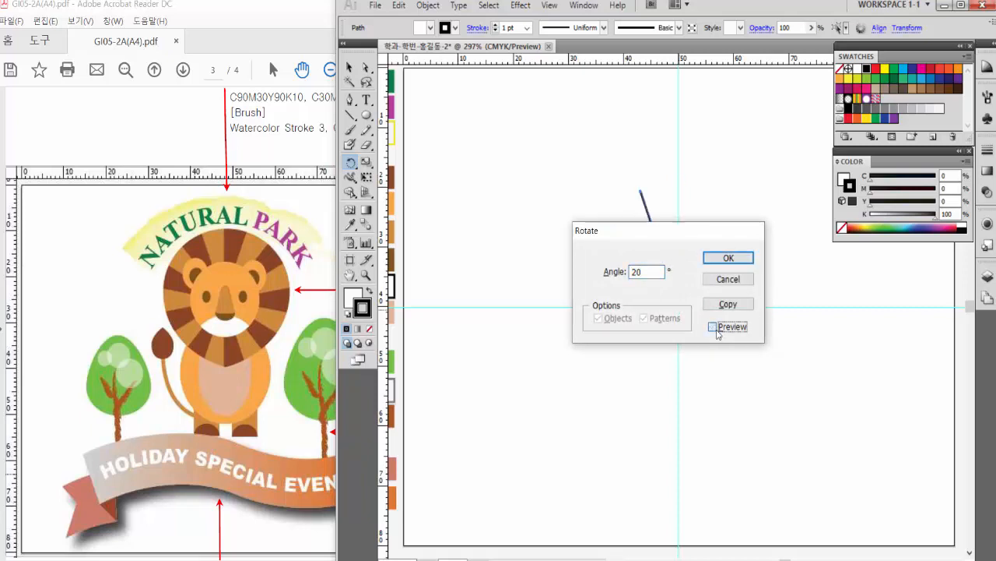
left_click(713, 327)
left_click(729, 305)
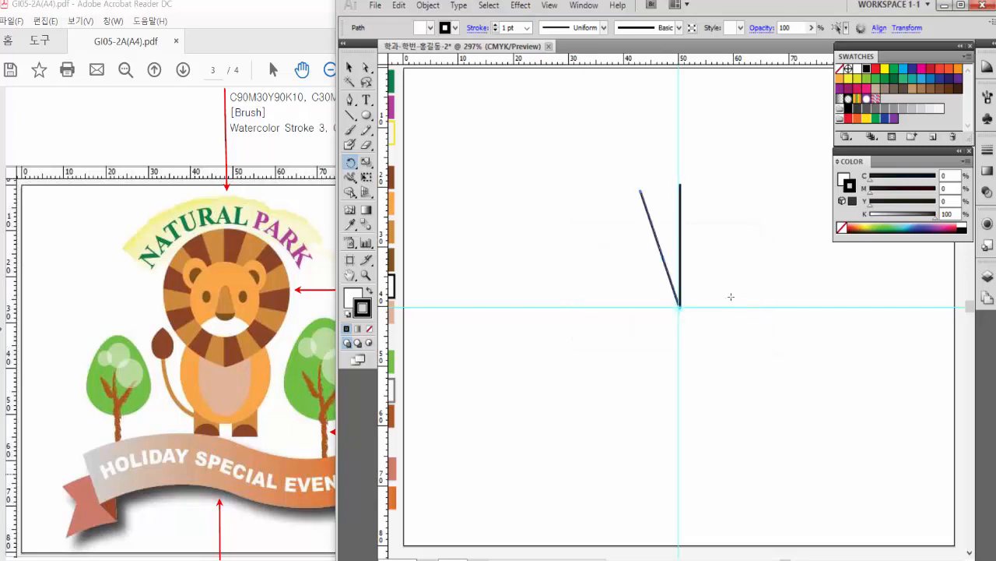
Join the open endpoints of the two lines to form a closed wedge, and deselect it.
left_click(367, 68)
left_click_drag(607, 165, 706, 204)
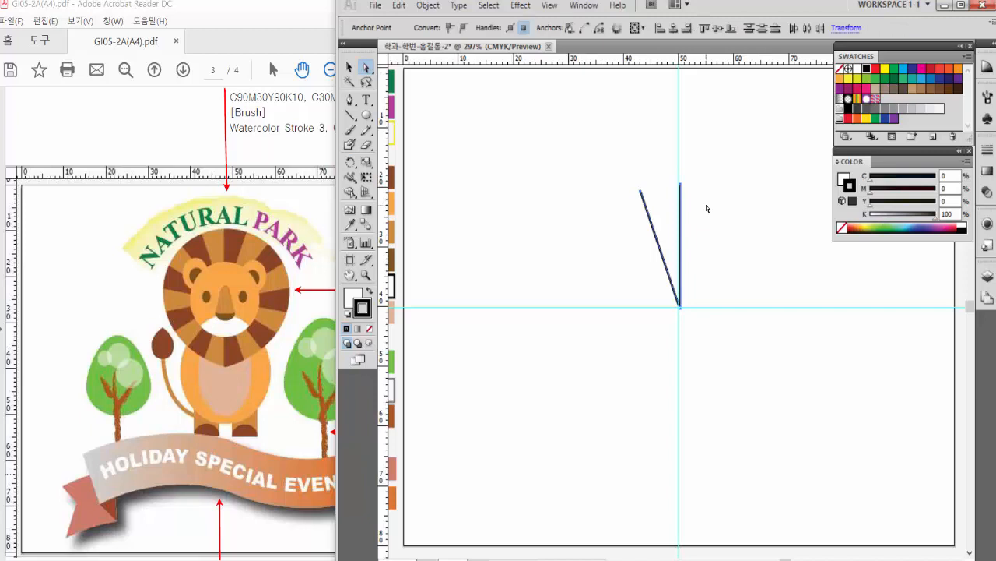
left_click_drag(608, 142, 668, 191)
left_click(420, 8)
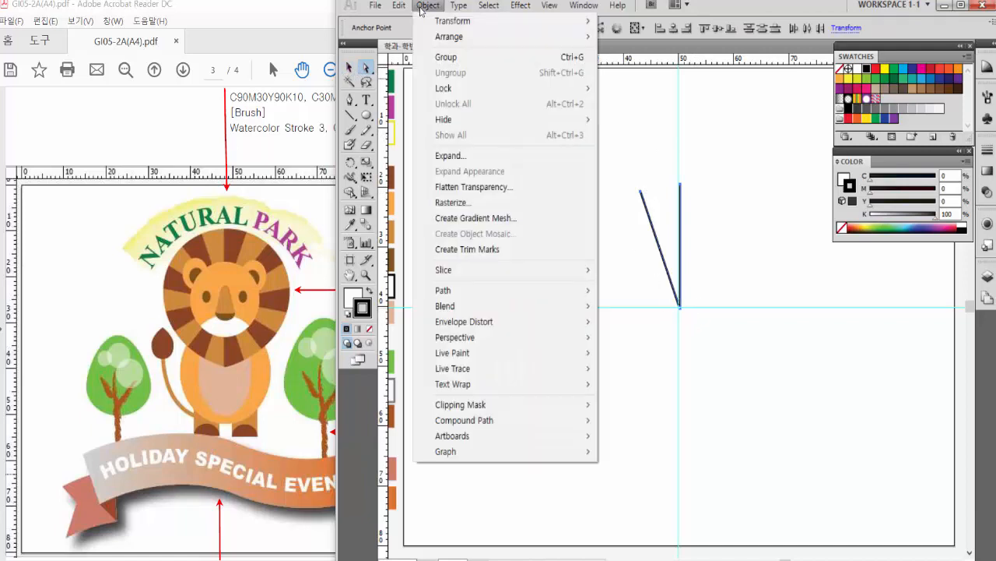
mouse_move(598, 285)
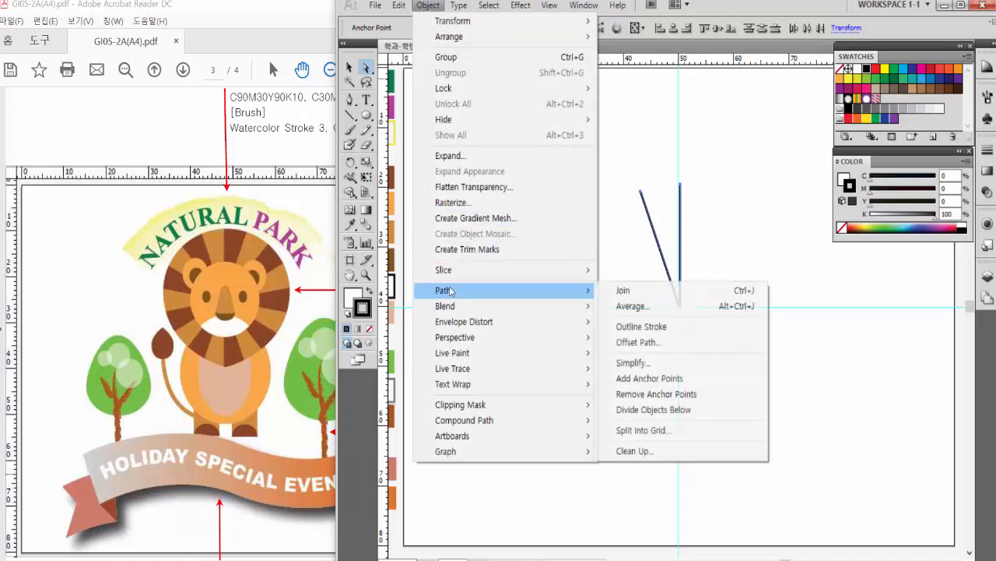
left_click(623, 292)
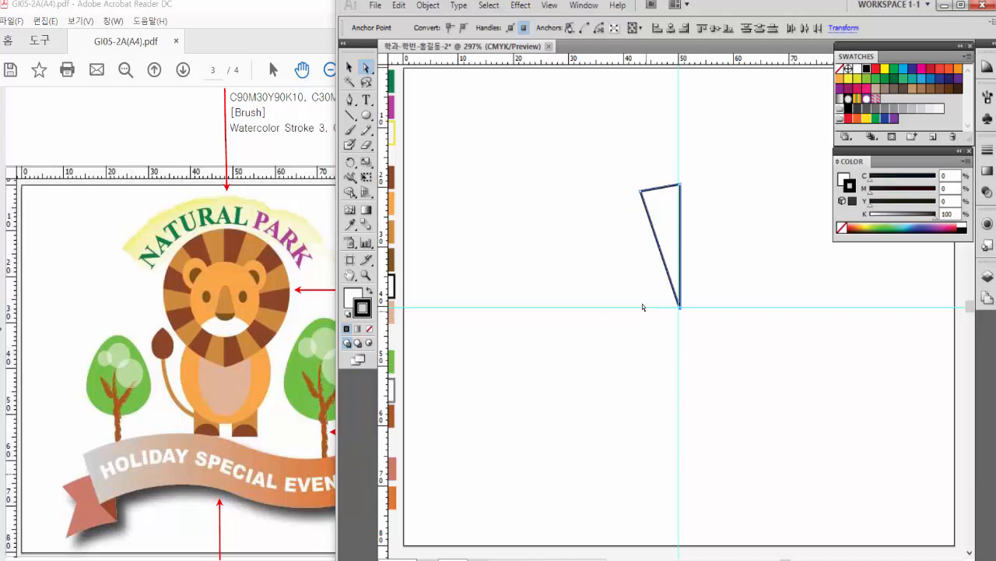
key("ctrl+a")
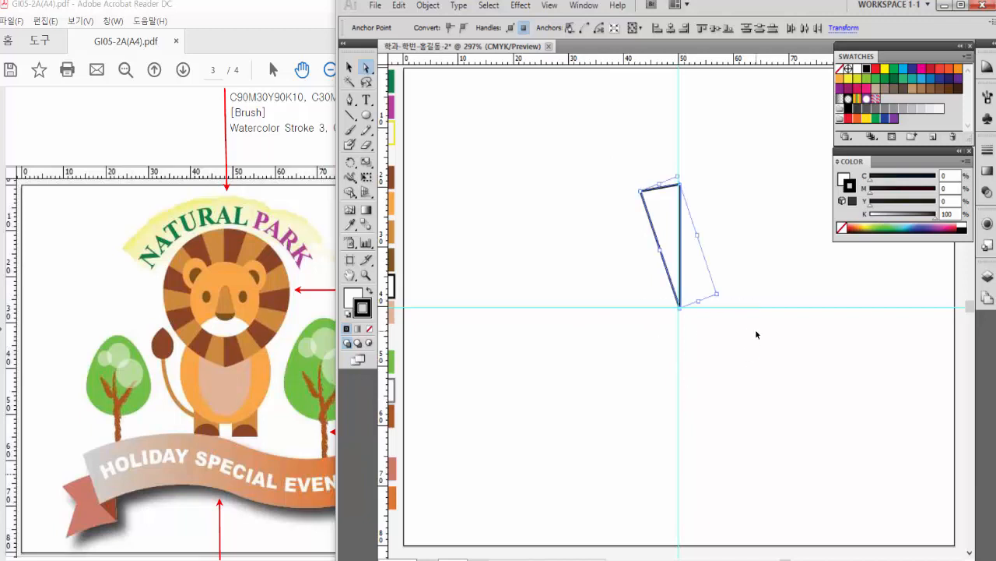
left_click(748, 224)
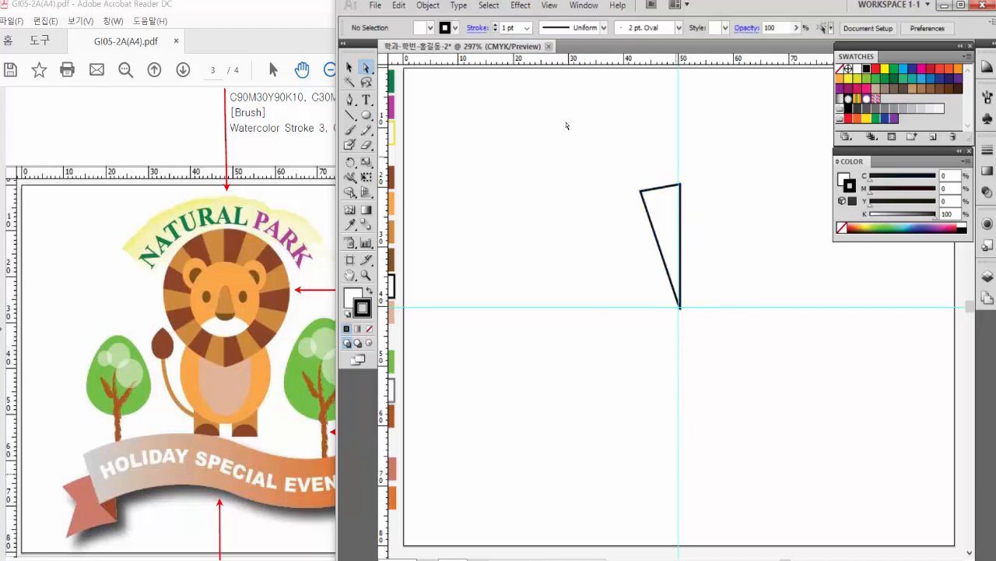
Create a copy of the wedge rotated -20° about its lower tip at the guides' intersection.
left_click(350, 69)
left_click(673, 215)
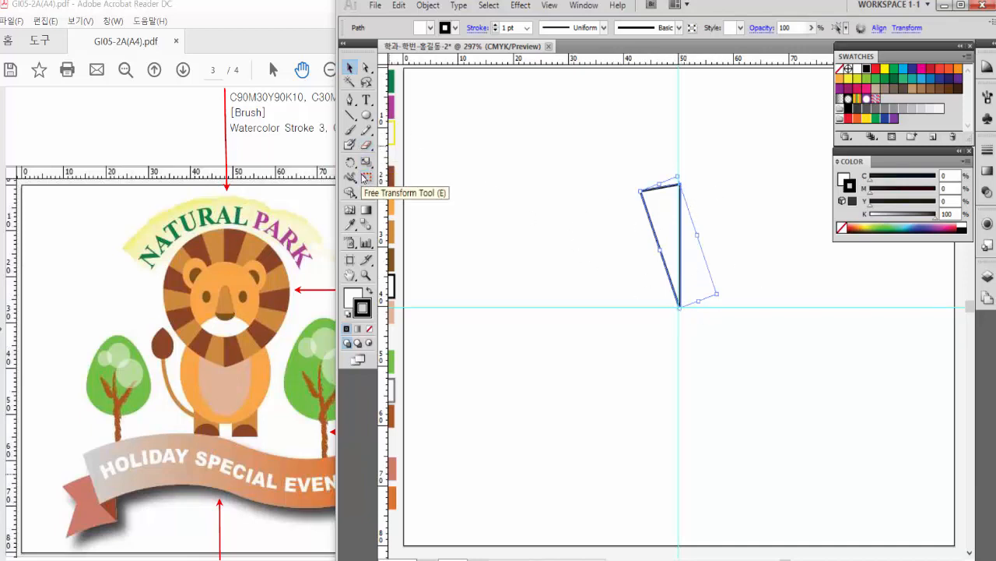
left_click(350, 163)
left_click(350, 163)
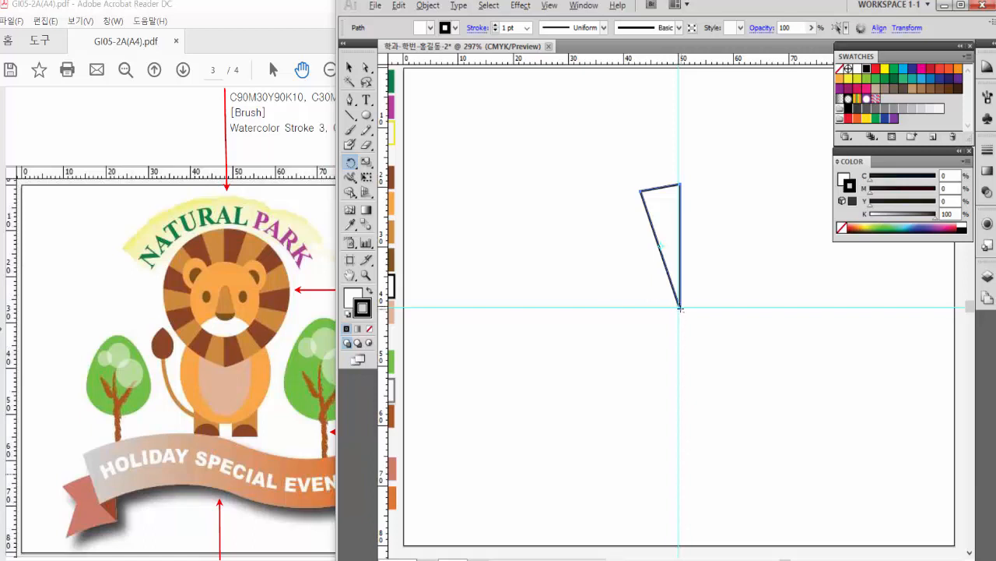
left_click(680, 308, "alt")
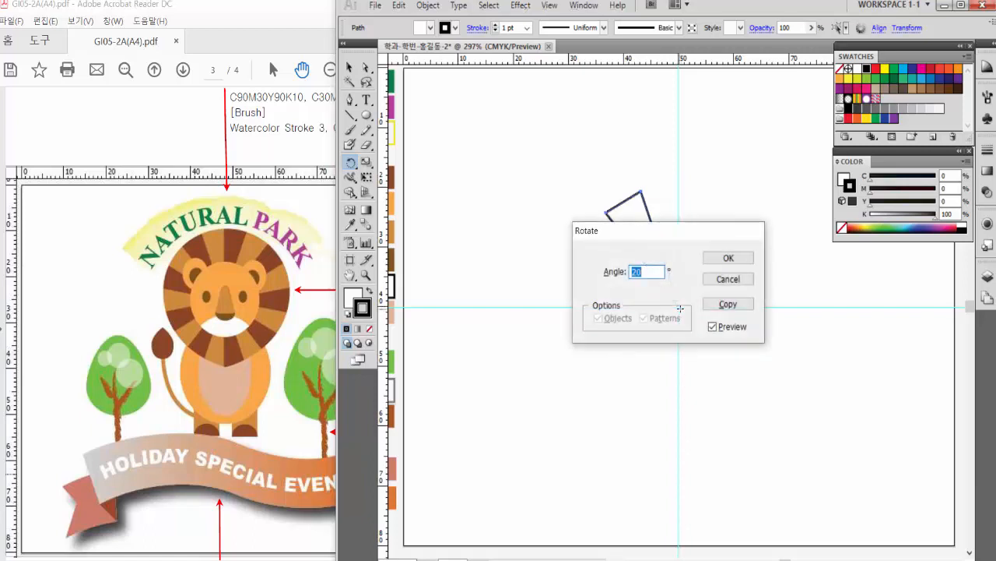
type("-20")
left_click(719, 326)
left_click(719, 326)
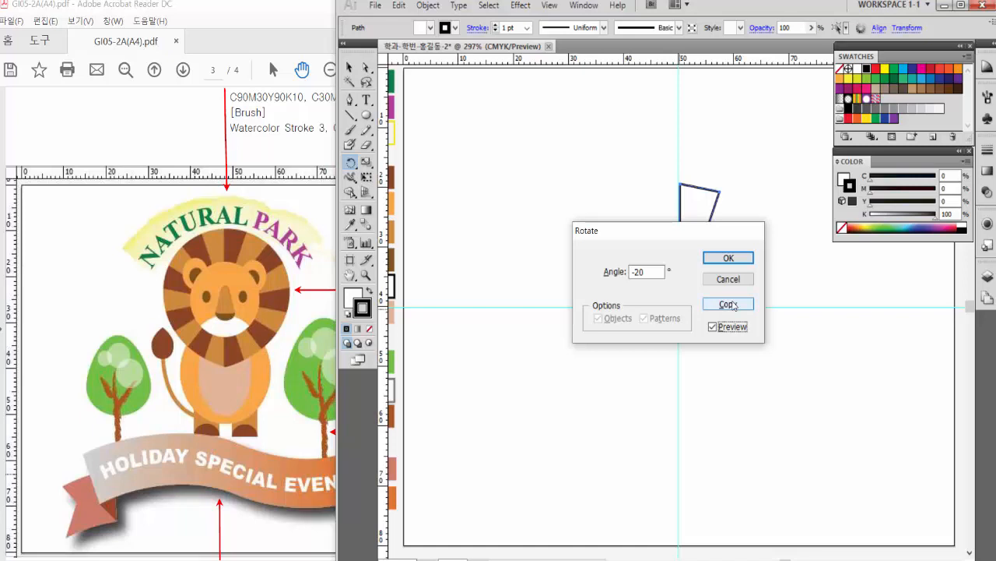
left_click(729, 304)
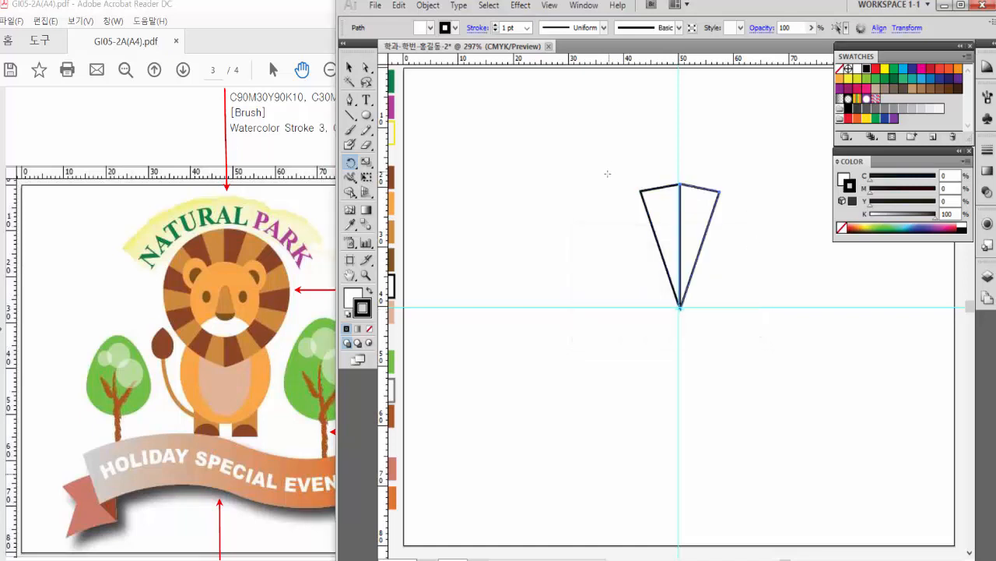
Fill the right wedge with the dark reddish-brown sample colour, without a stroke, using the Eyedropper.
left_click_drag(543, 220, 566, 222)
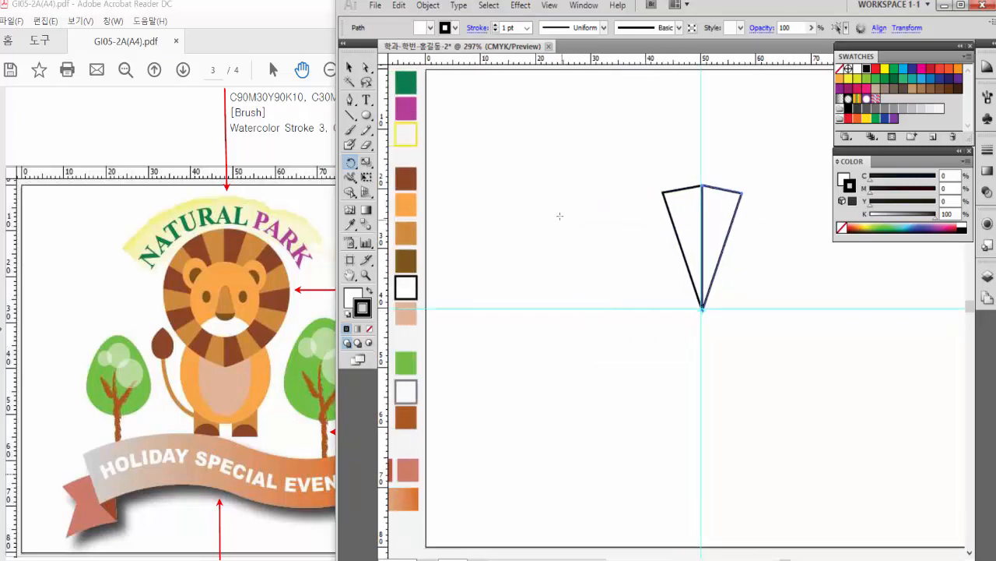
left_click(349, 68)
left_click(720, 189)
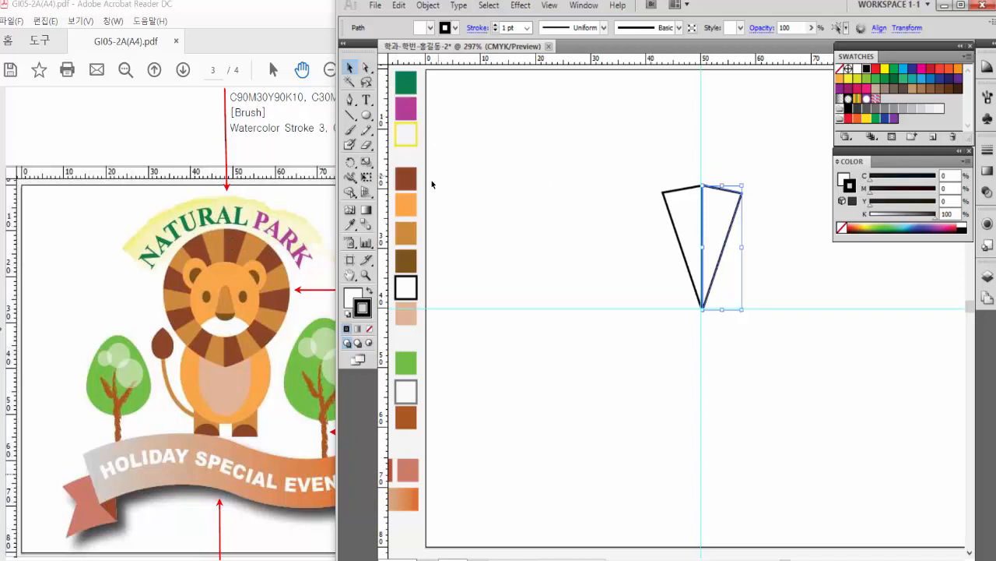
left_click(350, 225)
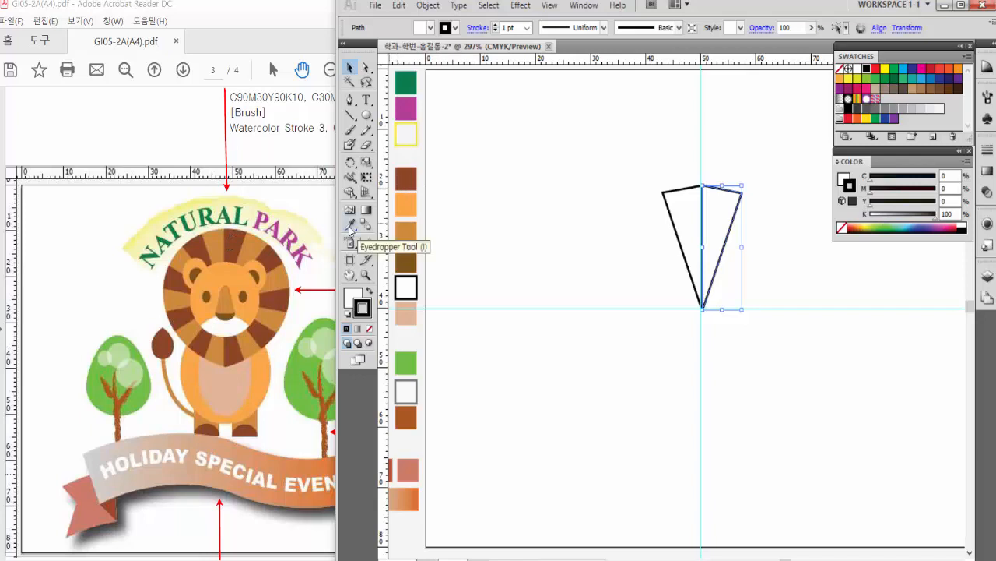
left_click(405, 177)
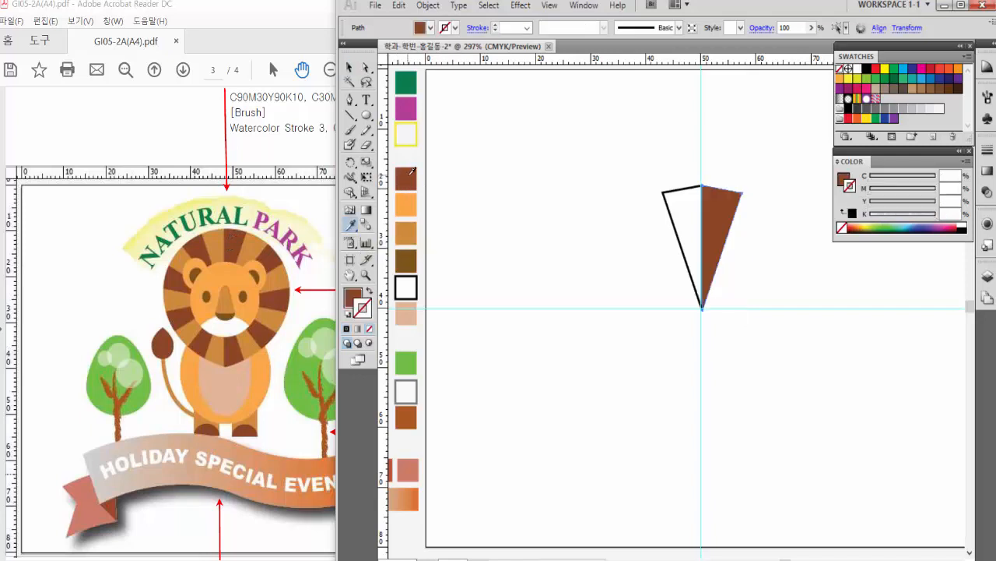
Fill the left wedge with the light brown sample colour, the one below bright orange, using the Eyedropper, and deselect it.
left_click(349, 68)
left_click(679, 248)
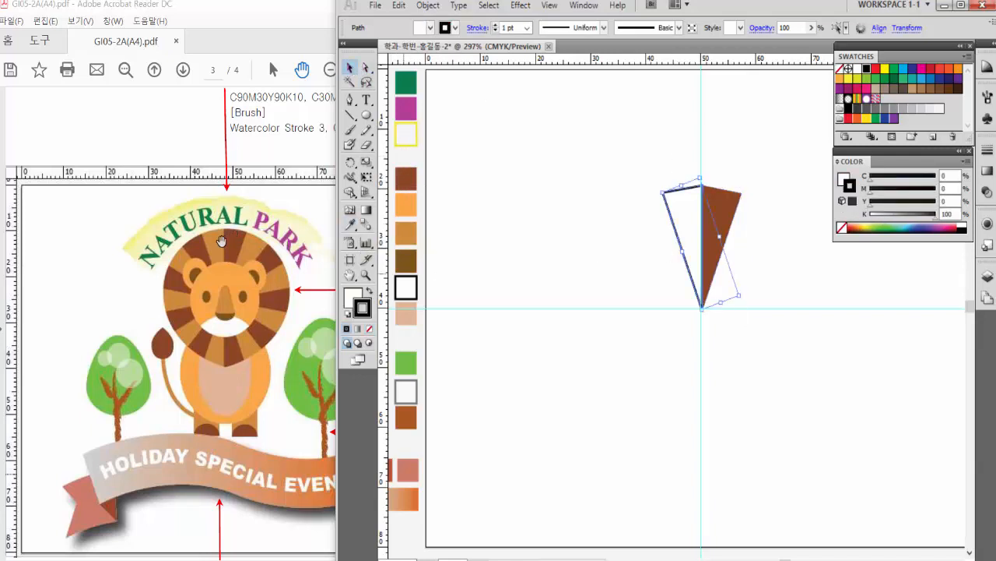
left_click(351, 225)
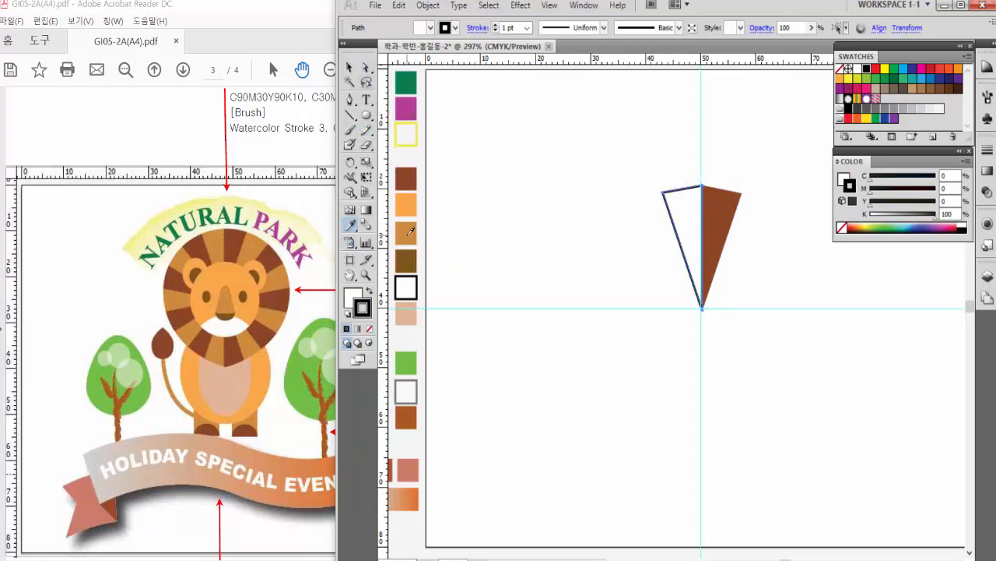
left_click(408, 234)
left_click(348, 68)
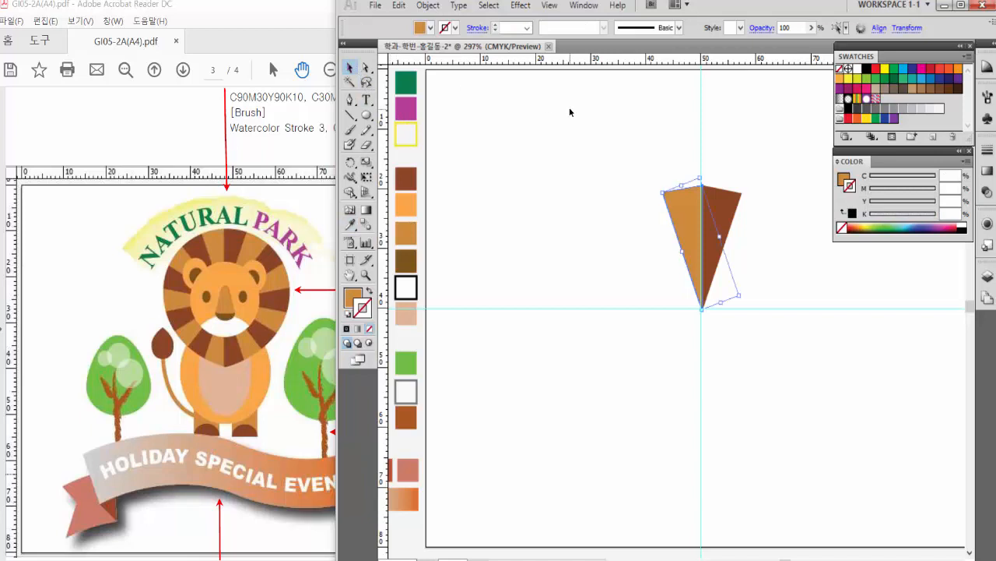
left_click(583, 106)
Create a copy of both coloured wedges rotated 40° about their shared tip at the guides' intersection.
left_click_drag(620, 138, 780, 419)
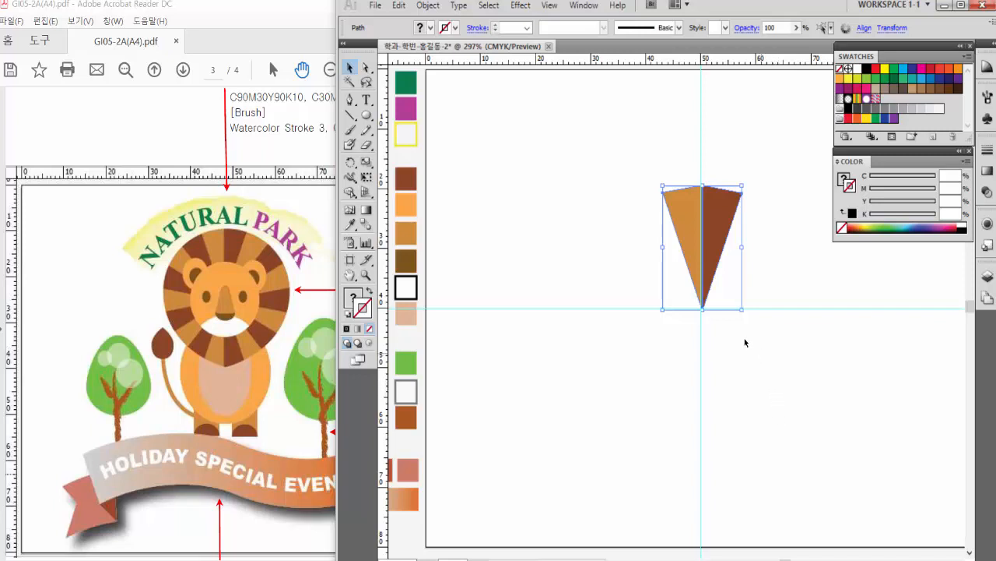
left_click(350, 162)
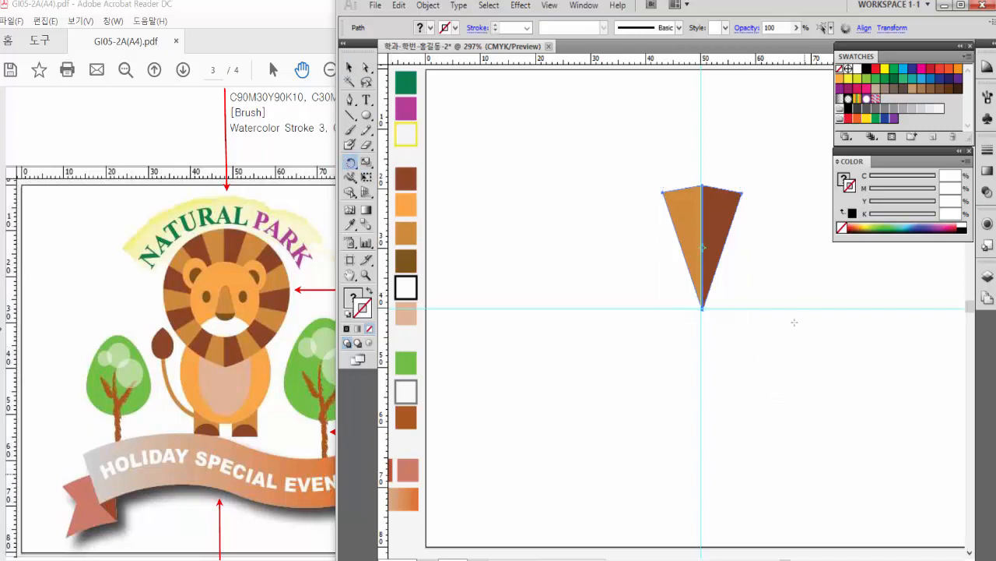
left_click(702, 308, "alt")
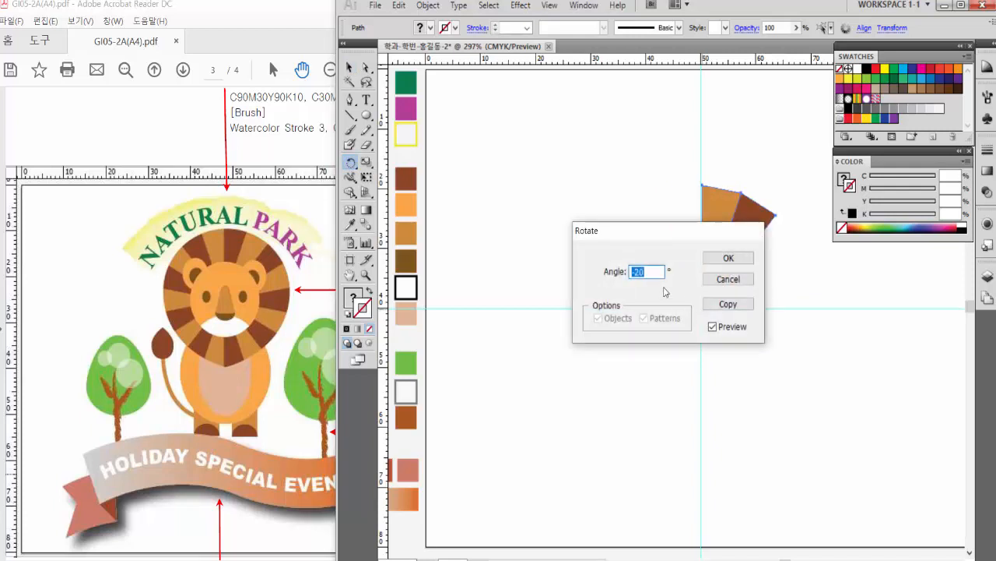
type("40")
left_click(712, 327)
left_click(713, 327)
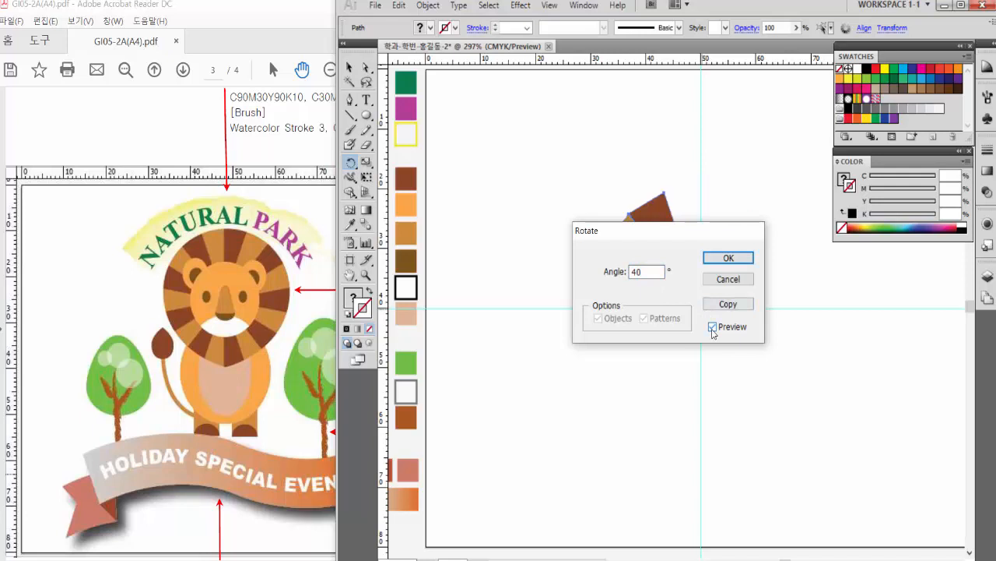
left_click(712, 327)
left_click(713, 327)
left_click(728, 305)
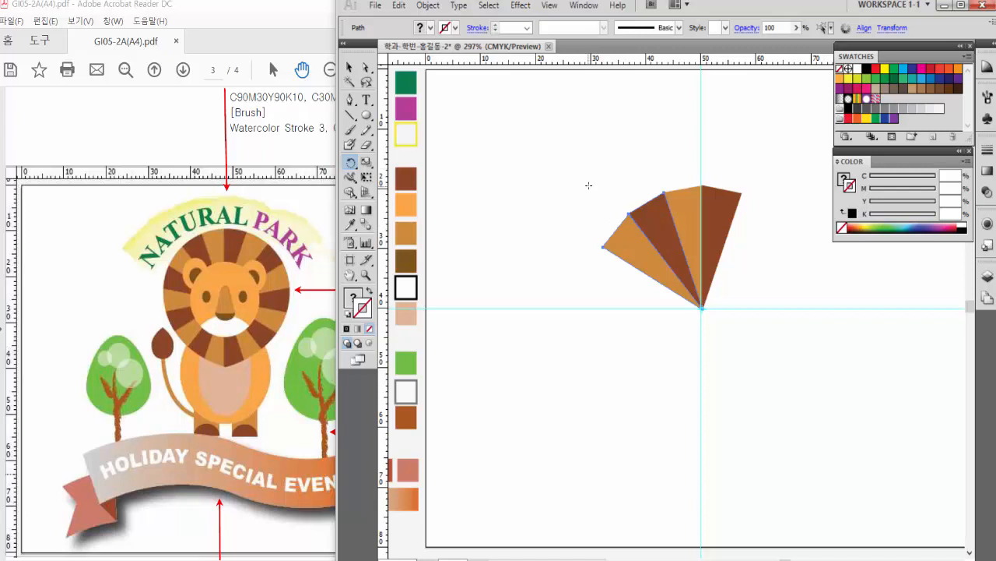
Repeat the 40° rotated copy seven times so the alternating wedges complete the circular lion's mane.
key("ctrl")
key("ctrl+d")
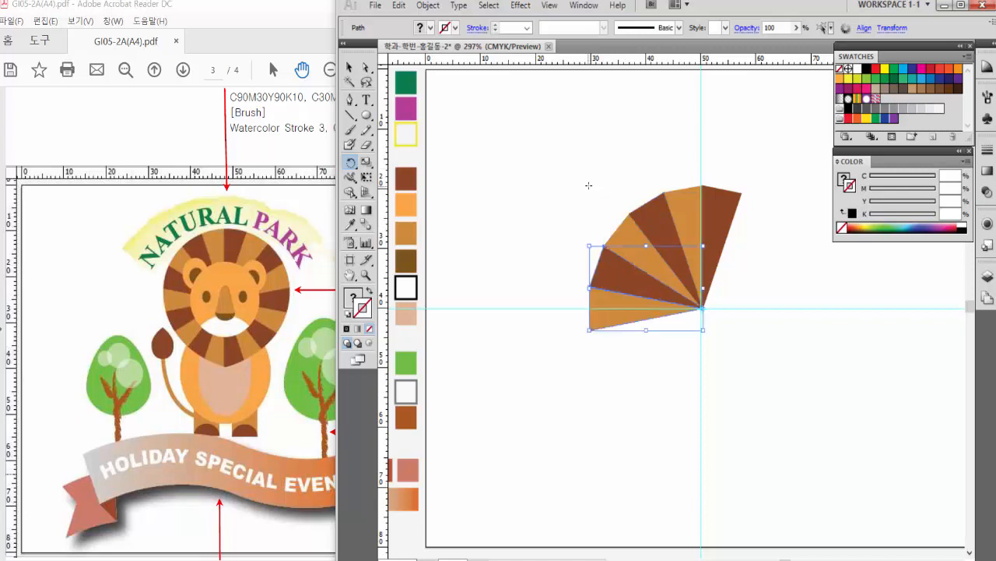
key("ctrl+d")
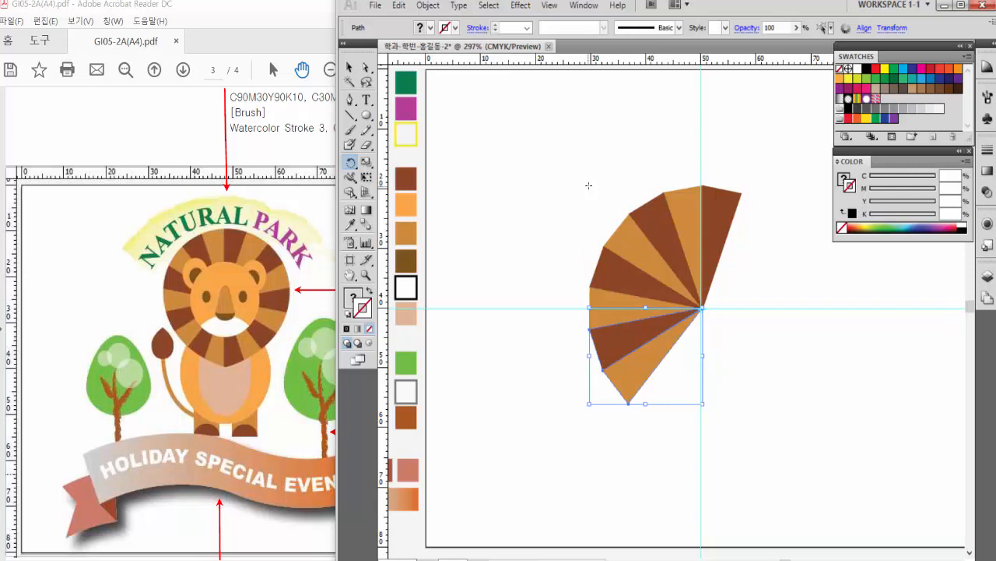
key("ctrl+d")
key("ctrl+d")
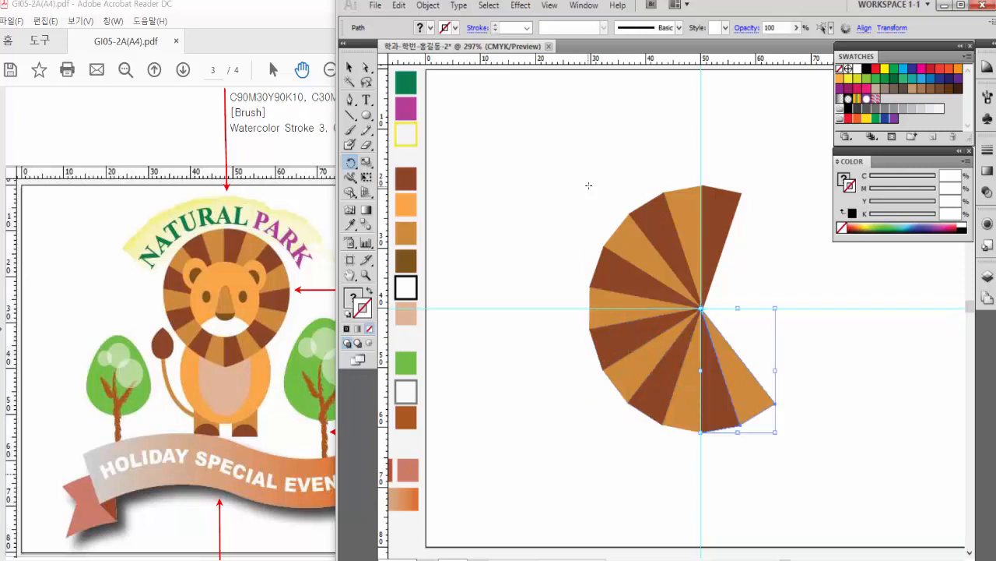
key("ctrl+d")
key("ctrl+d")
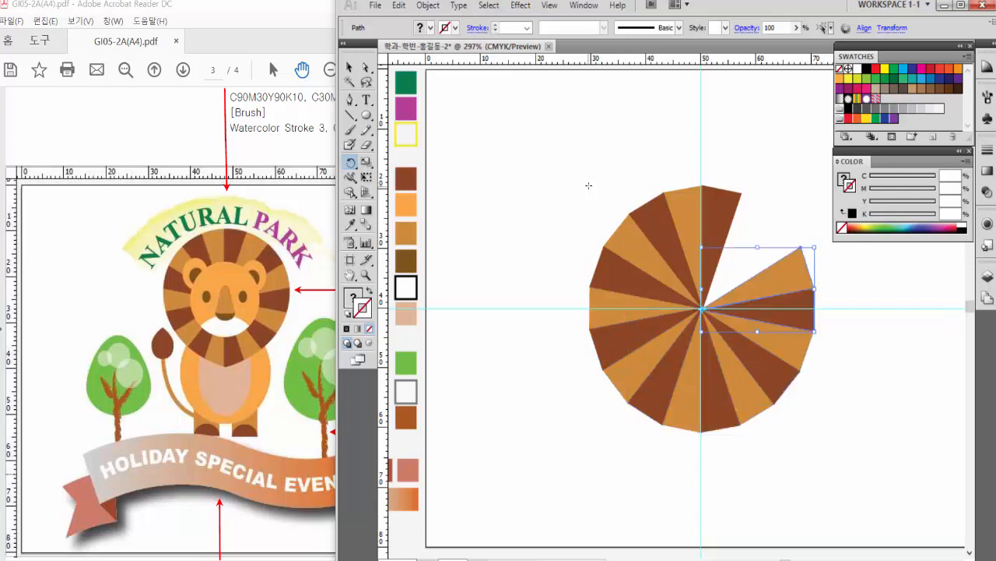
key("ctrl+d")
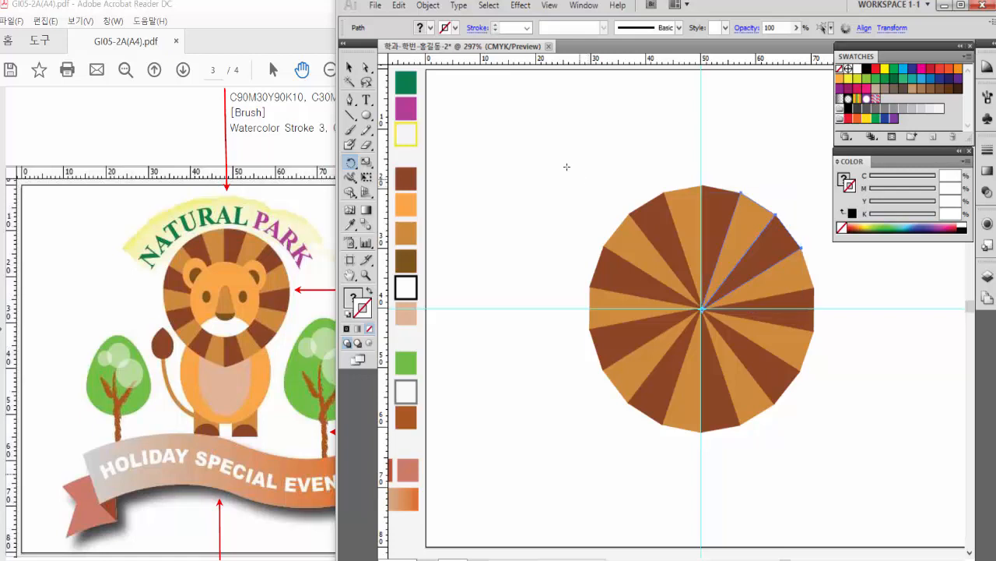
Scale all the mane wedges proportionally about their centre down to about 29 mm wide.
key("v")
left_click_drag(581, 150, 752, 464)
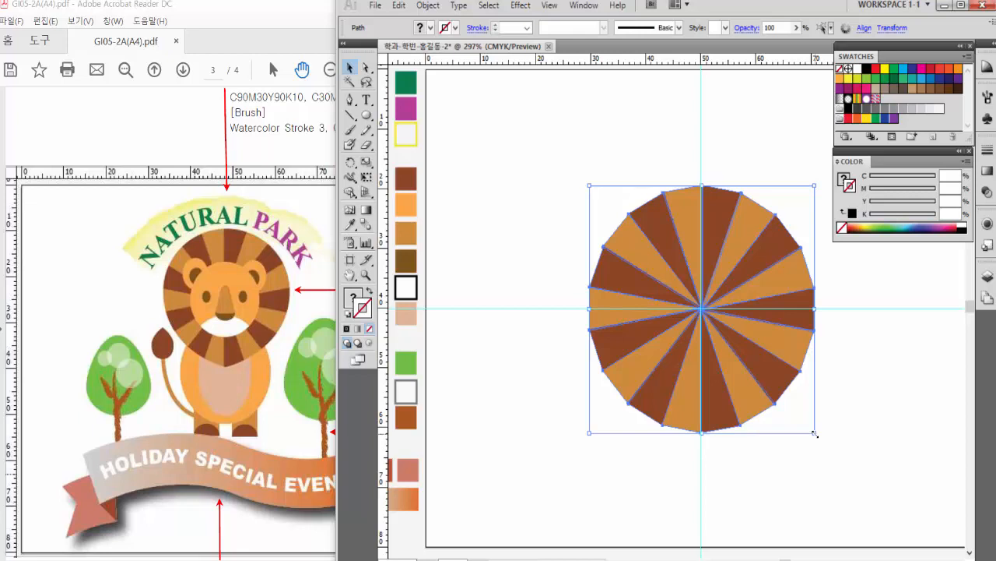
left_click_drag(815, 433, 781, 385)
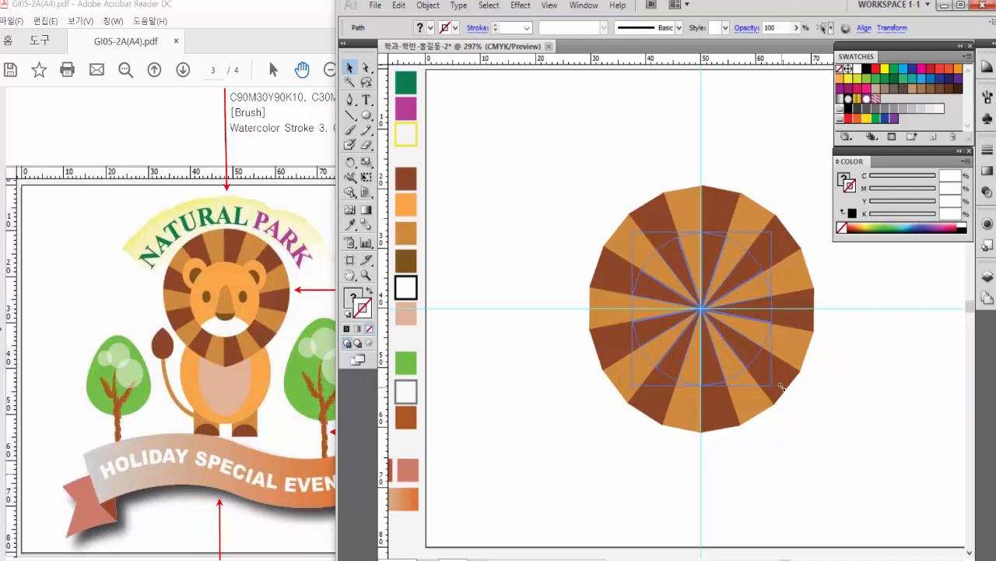
mouse_move(780, 386)
left_mouse_down()
mouse_move(849, 464)
mouse_move(787, 399)
left_mouse_up()
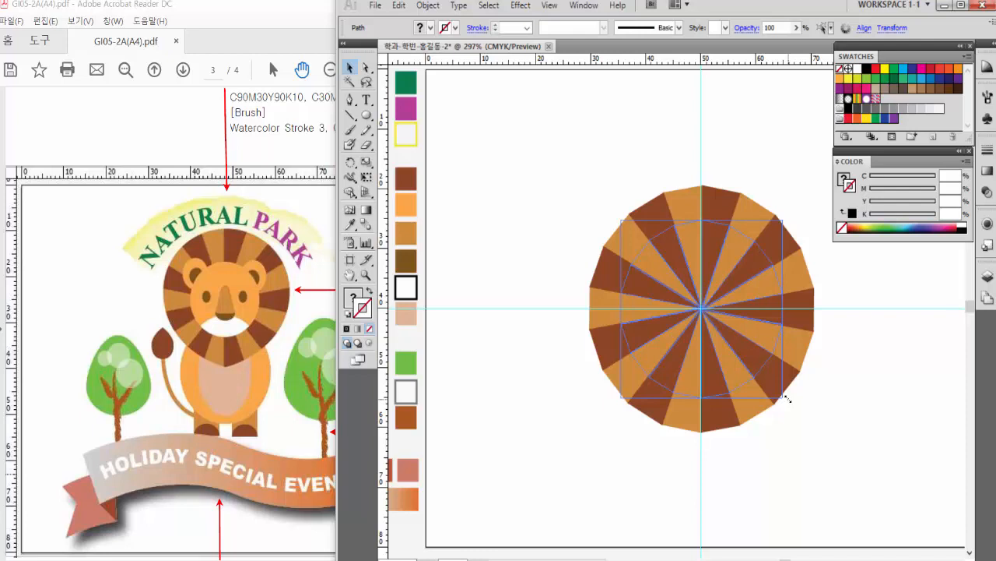
left_click_drag(787, 399, 785, 397)
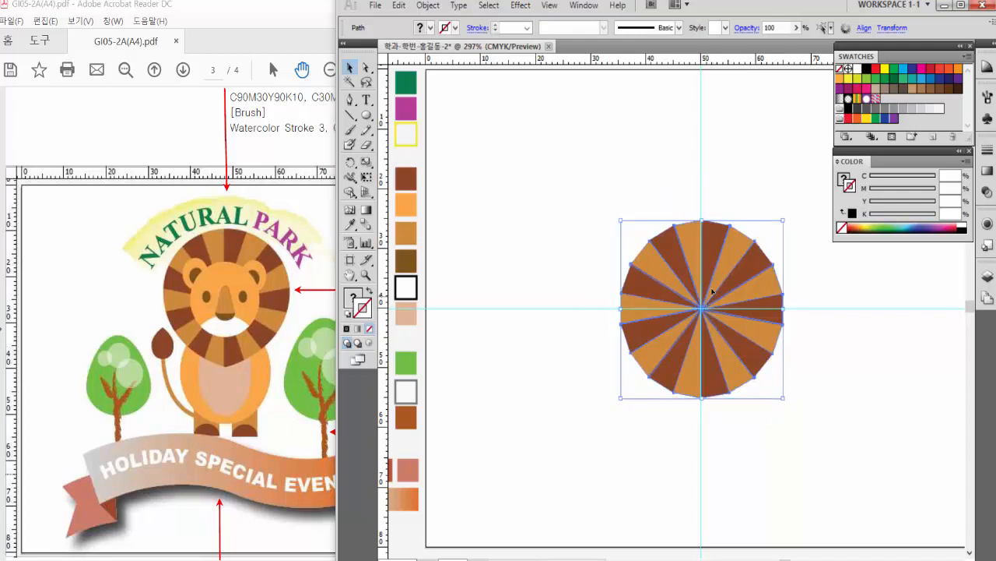
Move the whole striped mane straight up about 16 mm along the vertical guide and deselect it.
left_click_drag(713, 290, 713, 192)
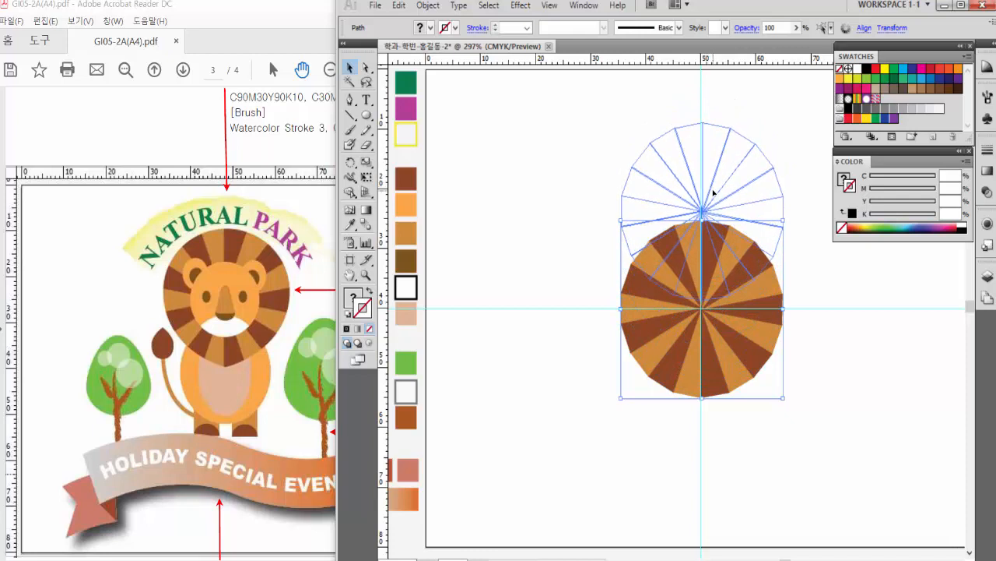
left_click_drag(713, 193, 713, 193)
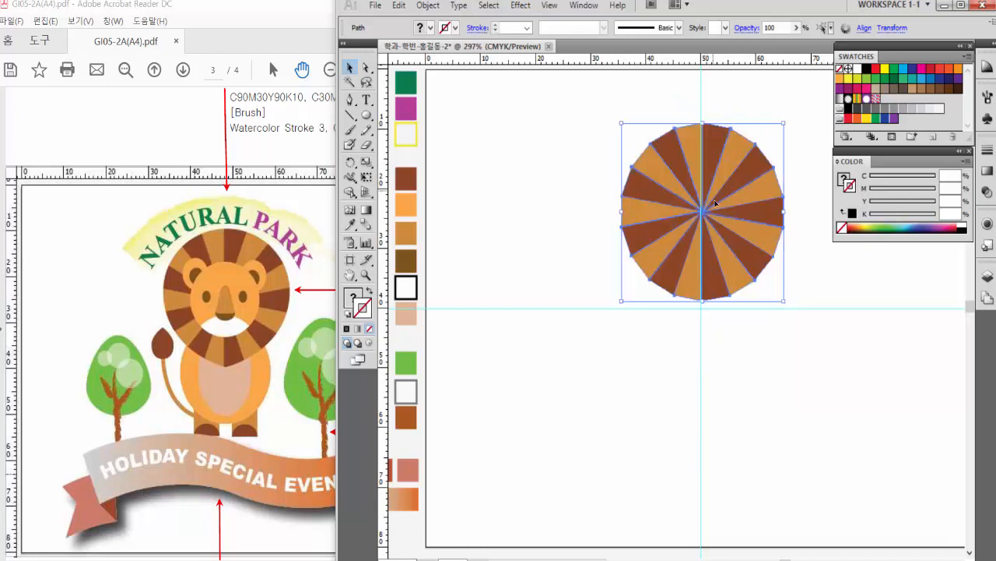
left_click(814, 405)
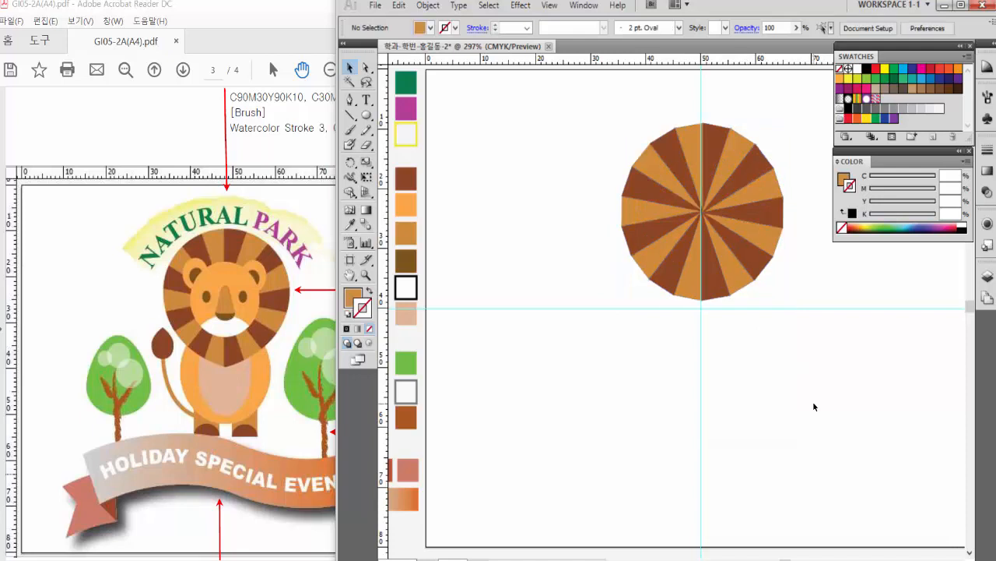
left_click(365, 114)
left_click_drag(705, 212, 746, 286)
left_click_drag(745, 286, 746, 286)
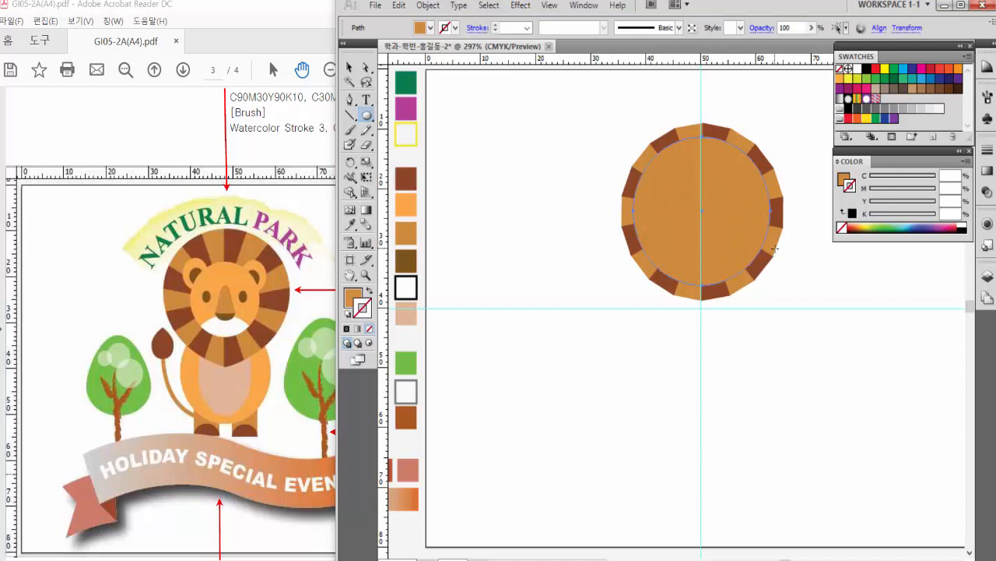
key("ctrl+z")
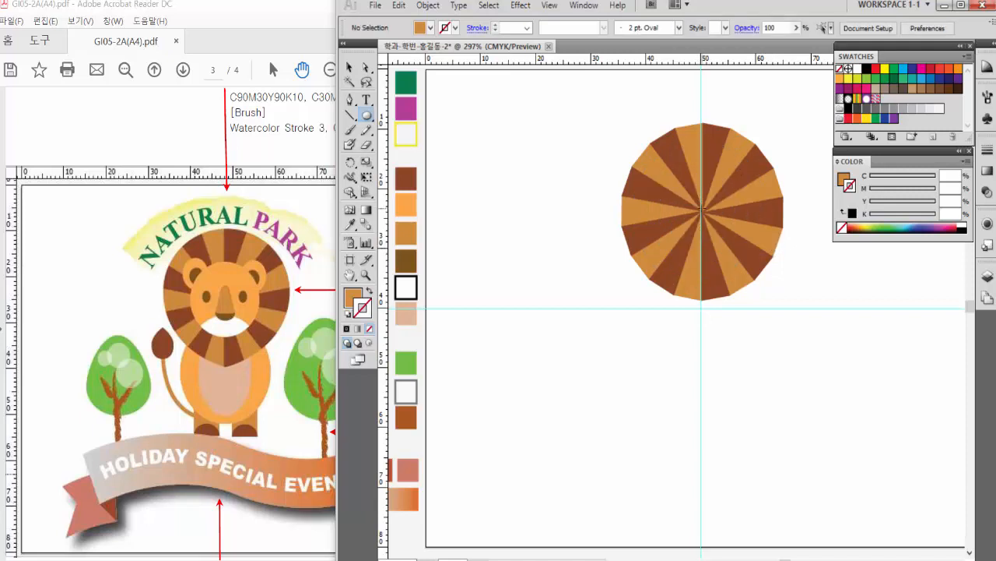
left_click_drag(701, 204, 763, 275)
left_click_drag(763, 274, 763, 275)
key("ctrl+z")
Draw a circle about 25 mm in diameter over the mane, centred on the vertical guide near the mane's centre.
left_click_drag(701, 211, 722, 233)
left_click_drag(725, 235, 766, 266)
left_click_drag(764, 265, 772, 271)
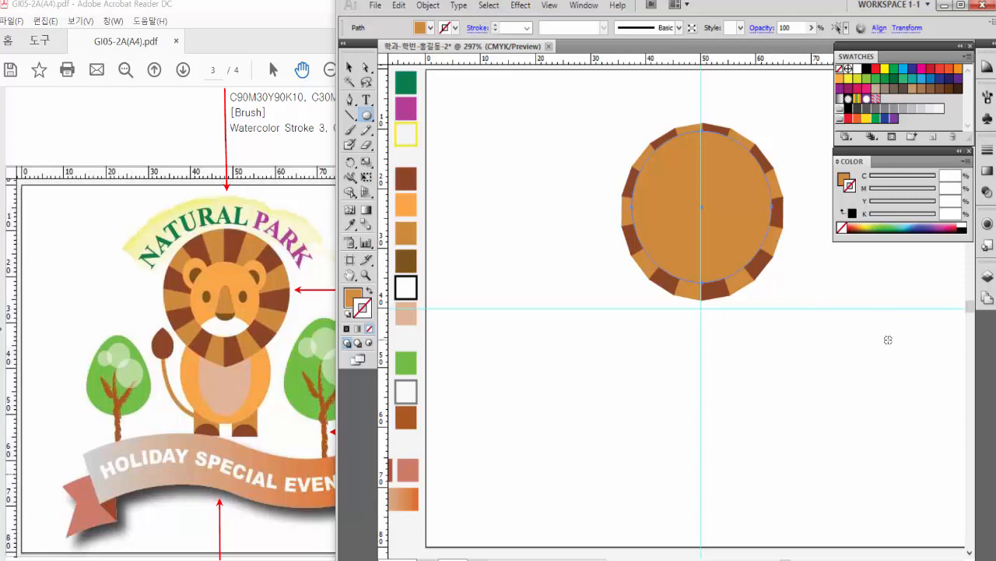
Pull the circle's bottom anchor point down about 2 mm along the guide and convert it to a sharp corner.
left_click(367, 69)
left_click(769, 324)
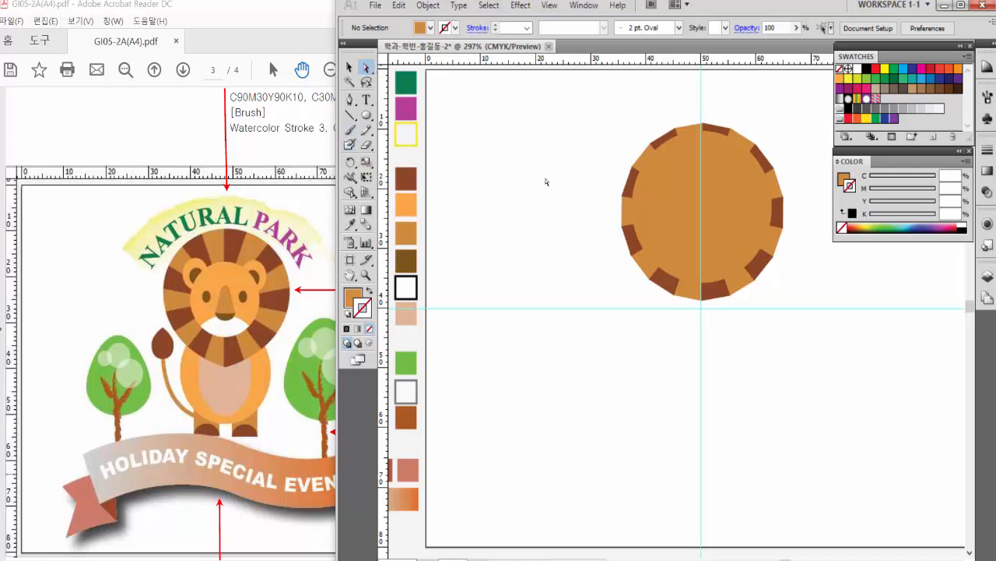
left_click(703, 286)
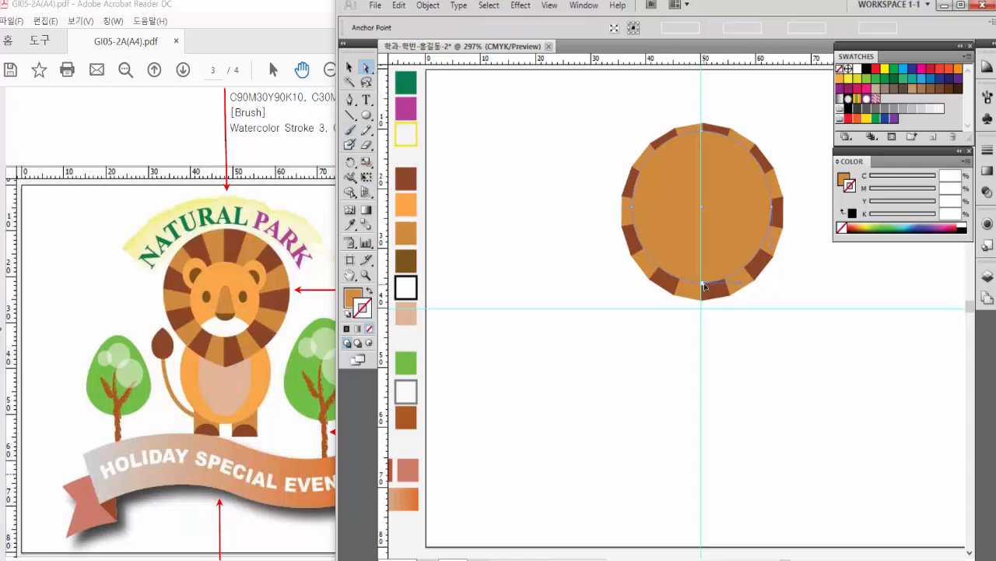
left_click(703, 287)
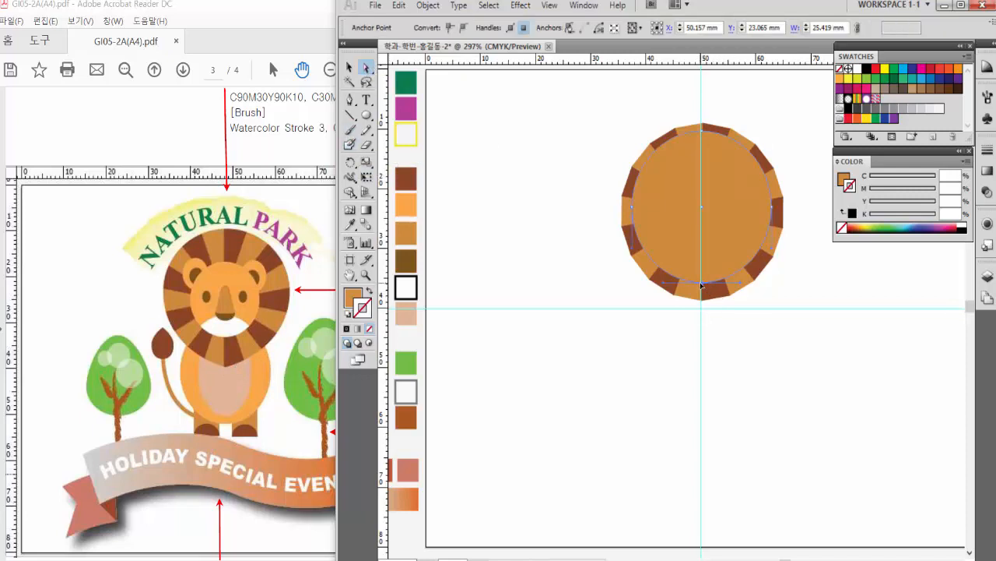
left_click_drag(704, 288, 703, 297)
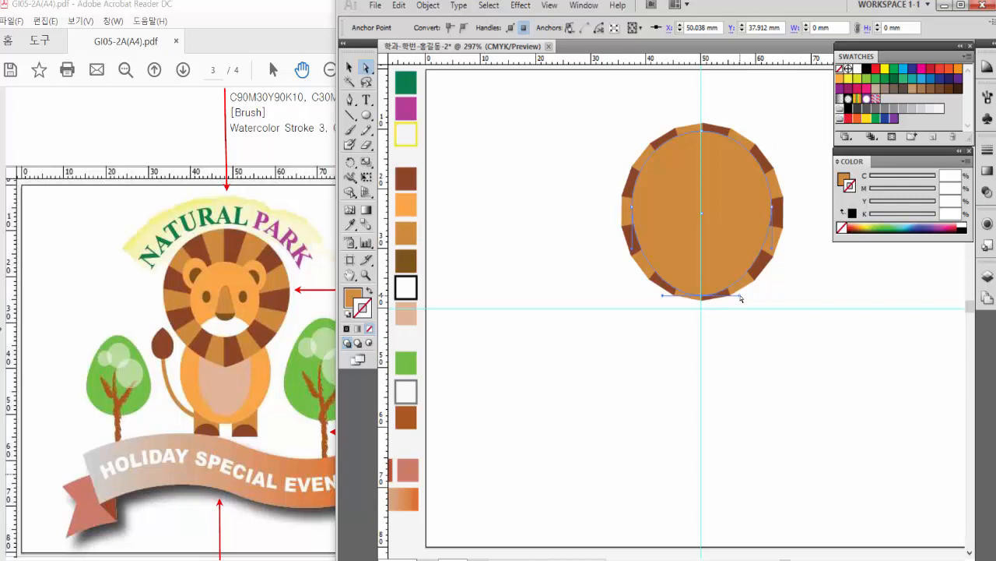
left_click_drag(740, 296, 738, 293)
left_click_drag(662, 299, 667, 297)
left_click_drag(351, 99, 403, 153)
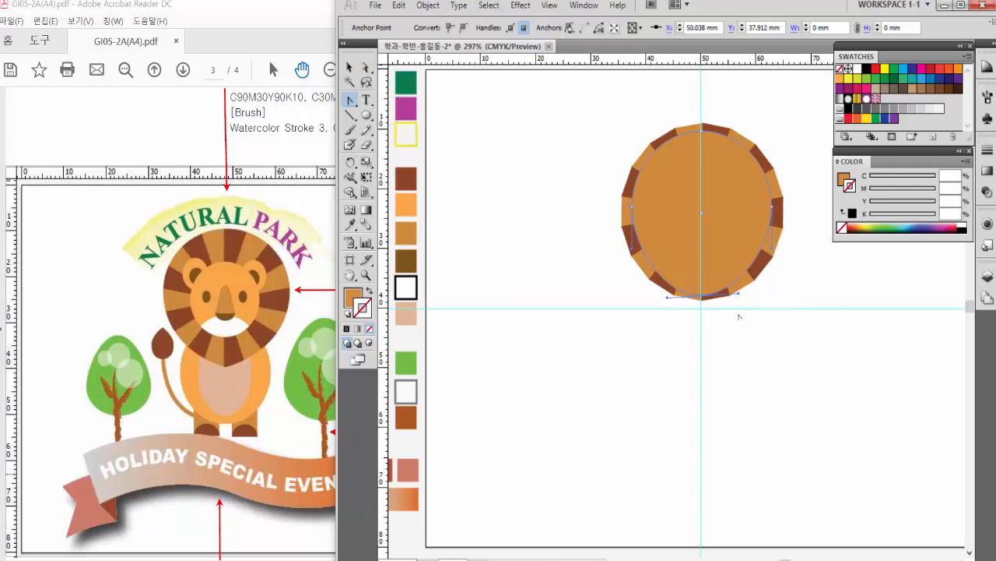
left_click(703, 297)
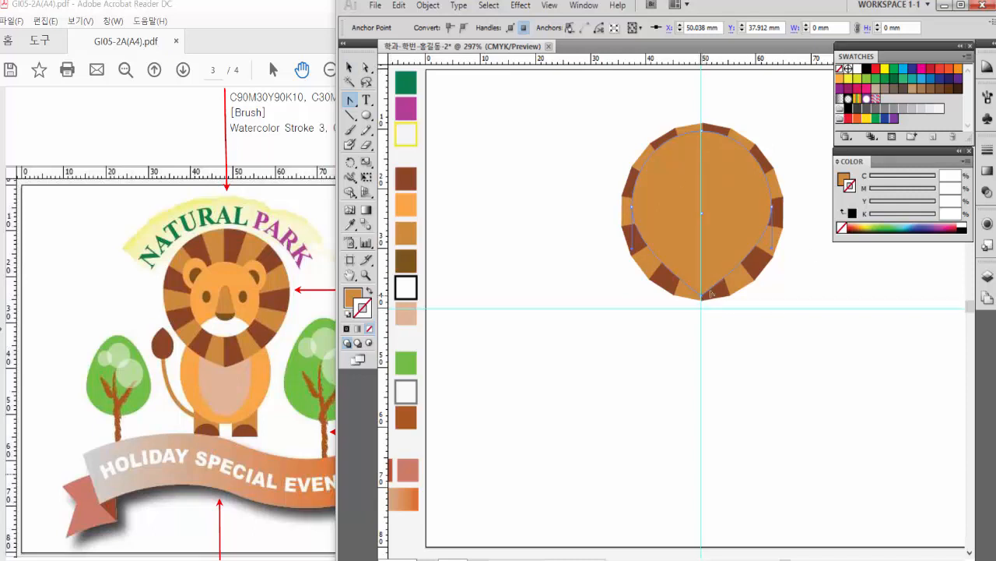
Lengthen the downward handles of the shape's left and right anchor points so both lower sides curve fuller towards the tip.
left_click(772, 253)
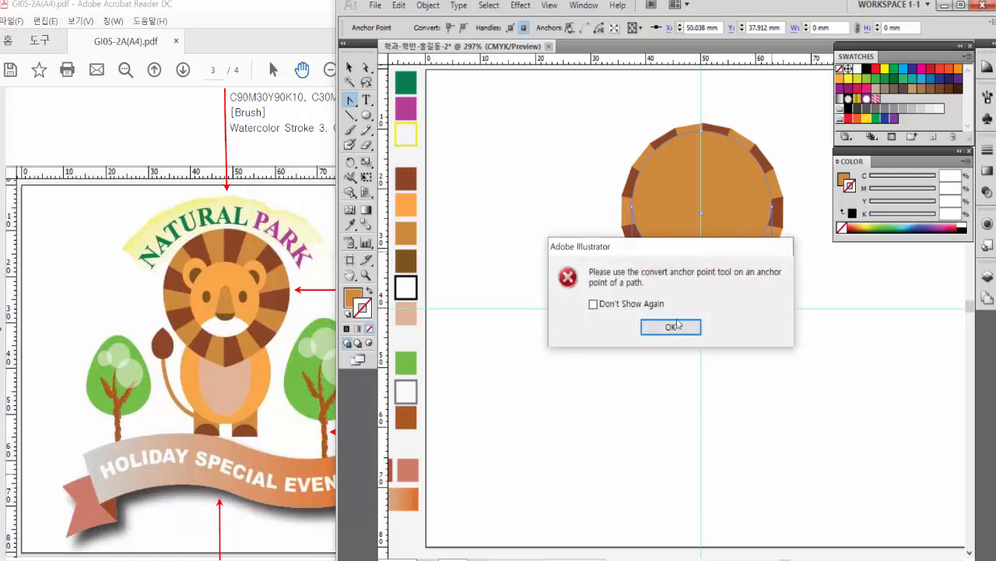
key("Return")
left_click_drag(775, 253, 773, 273)
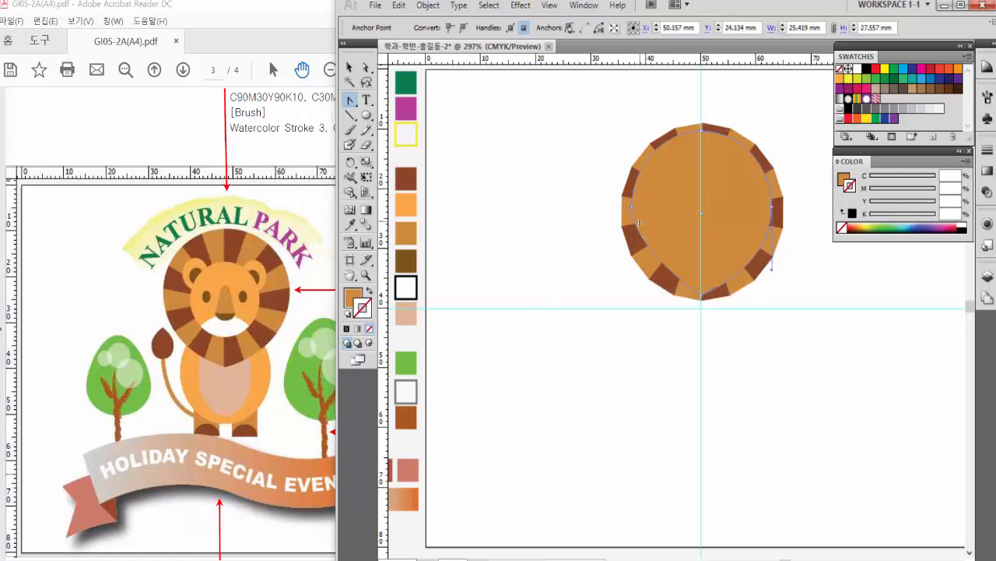
left_click(633, 211)
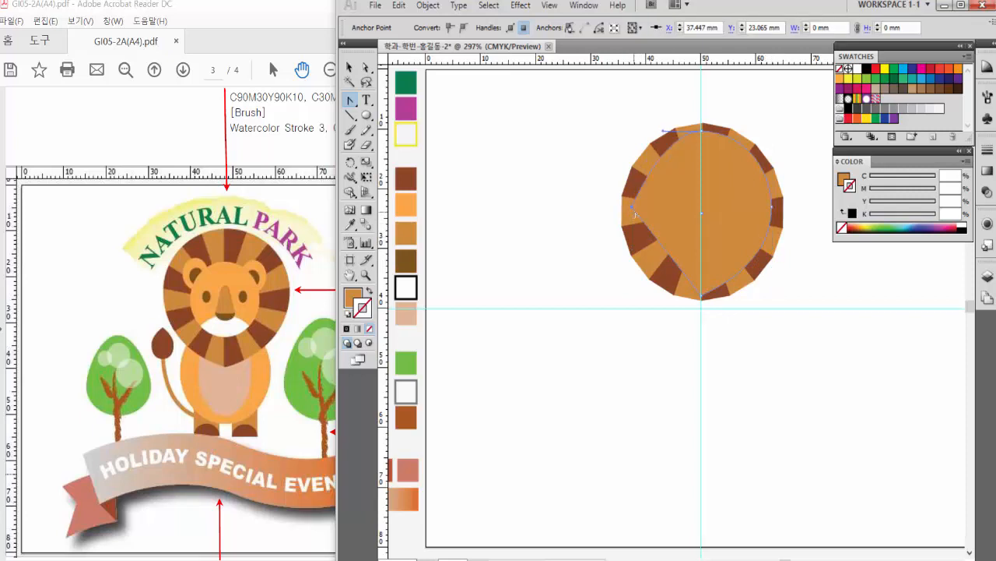
left_click_drag(635, 214, 635, 271)
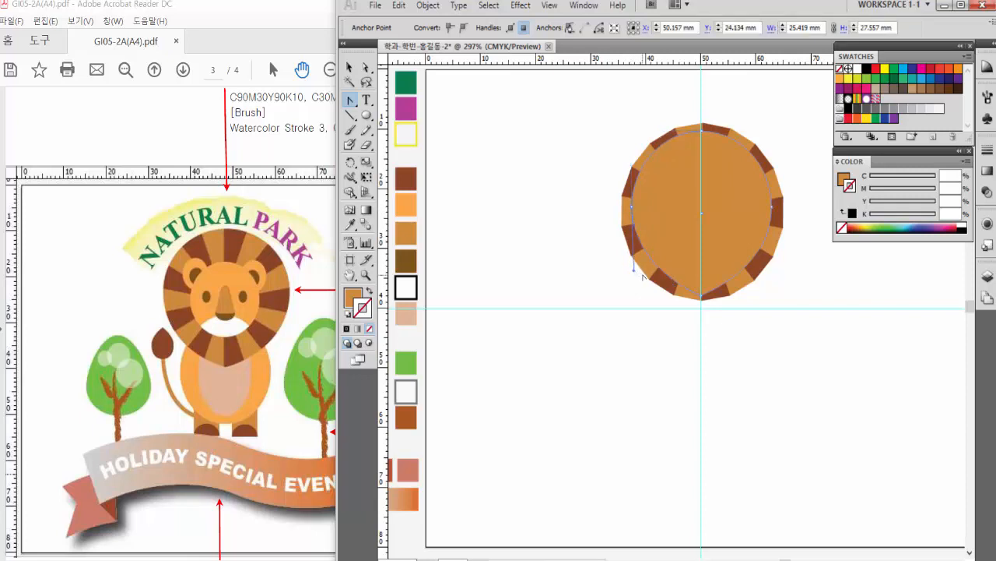
Resize the pointed shape to about 27 mm wide and 27 mm high, lowering its top edge and widening it symmetrically, and deselect it.
left_click(349, 69)
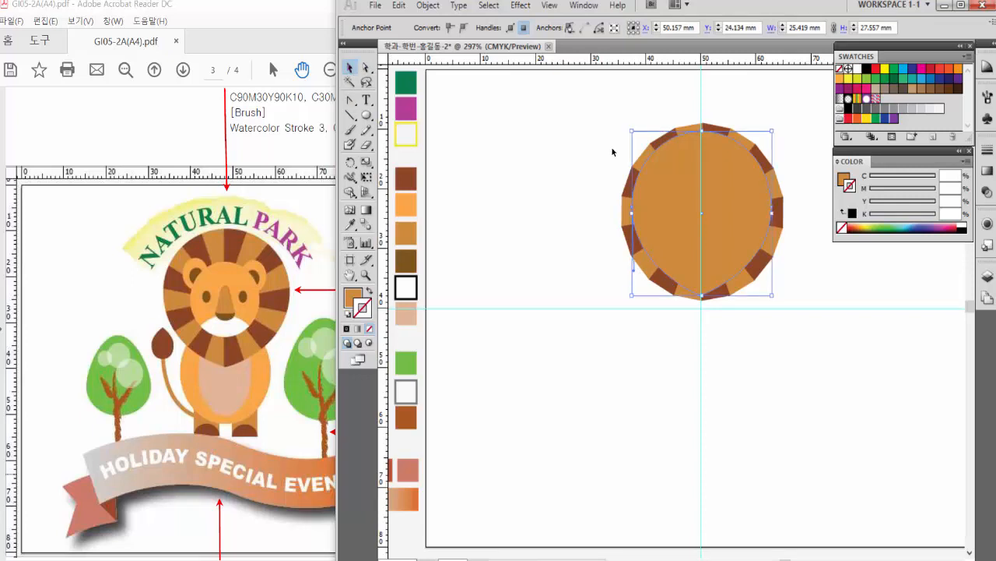
left_click(722, 161)
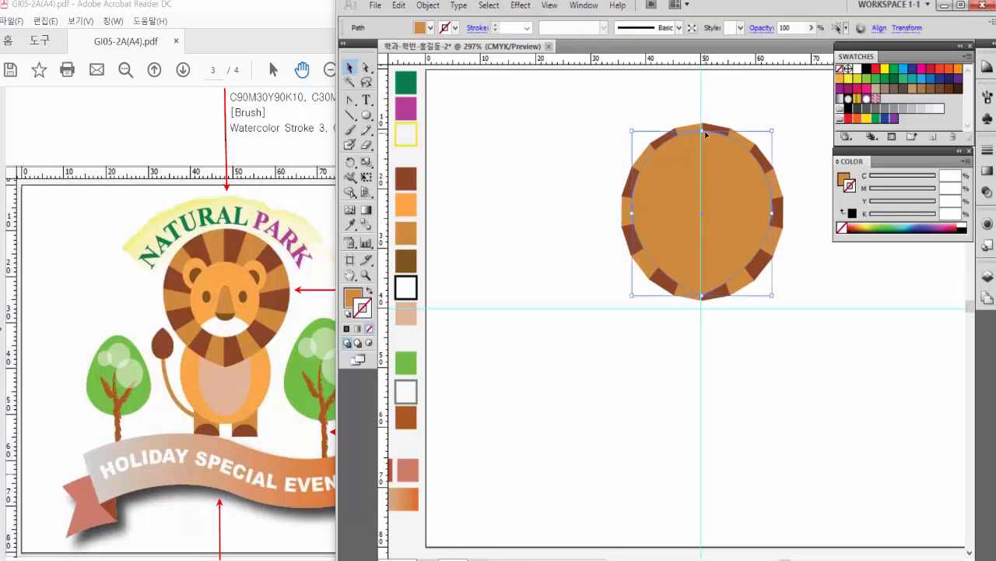
left_click_drag(703, 131, 703, 135)
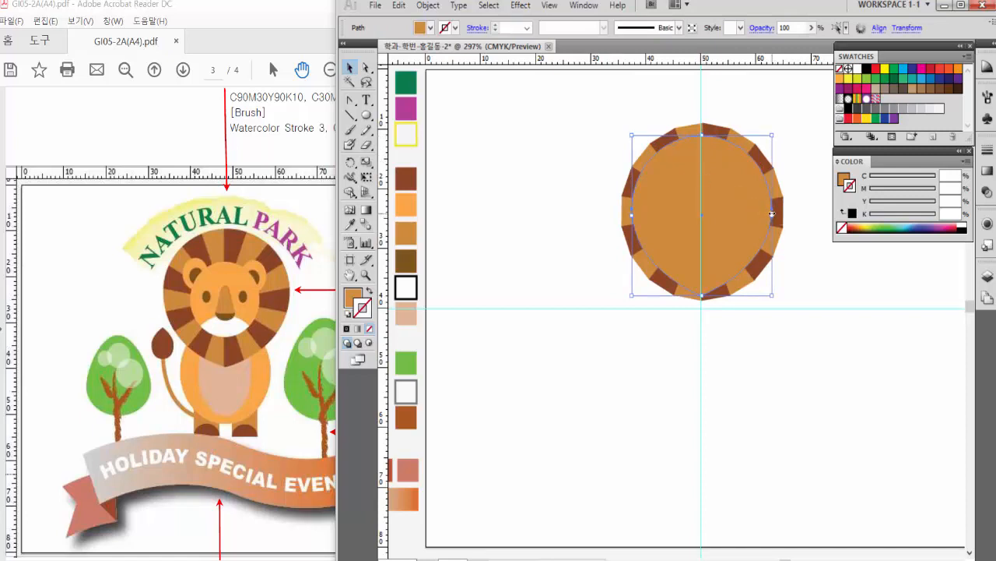
left_click_drag(771, 215, 777, 215)
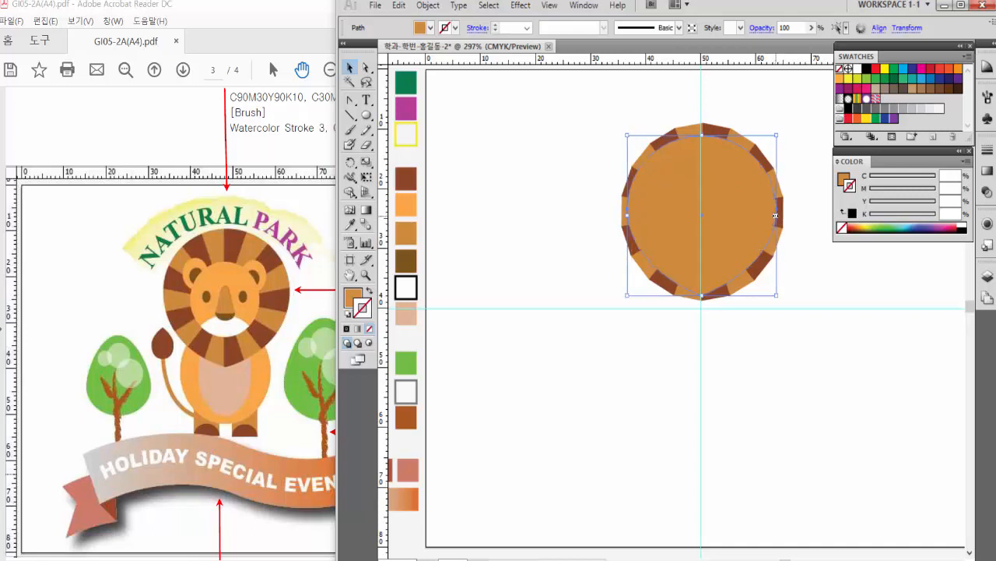
left_click(689, 380)
Make a clipping mask from the pointed shape and all the mane wedges beneath it, and deselect the result.
left_click_drag(630, 104, 782, 427)
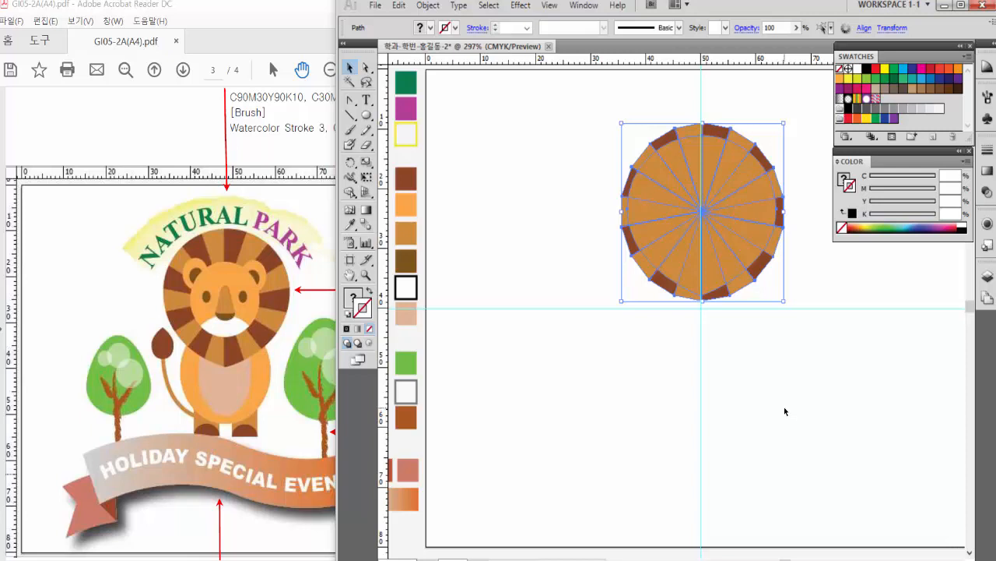
left_click(784, 406)
left_click(720, 257)
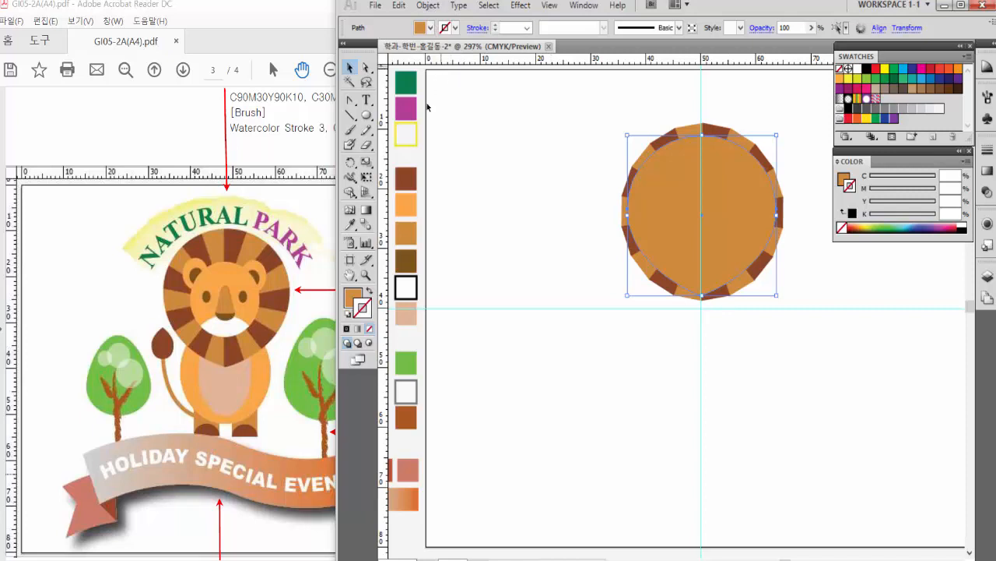
left_click(547, 110)
left_click_drag(552, 103, 790, 354)
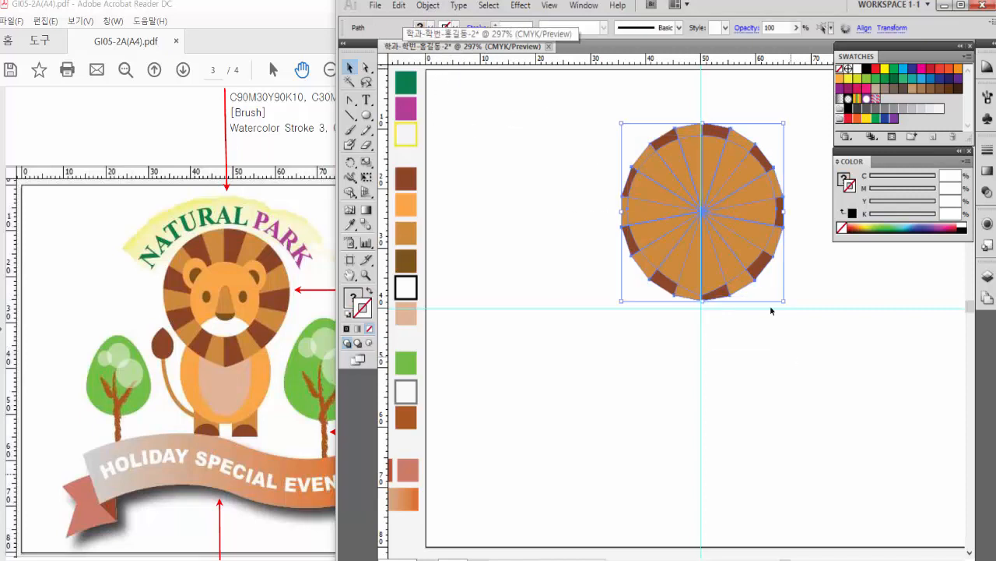
left_click(428, 5)
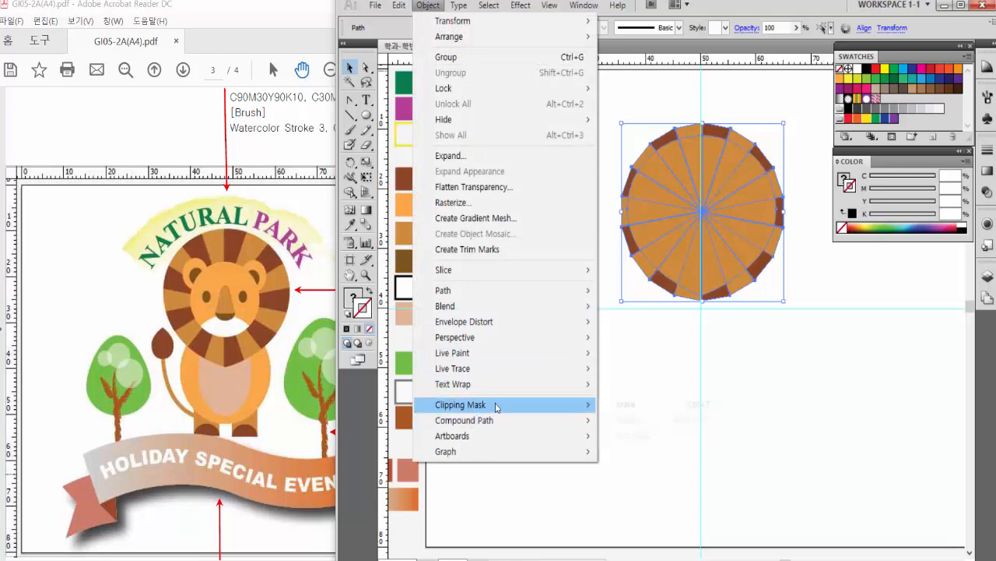
mouse_move(506, 405)
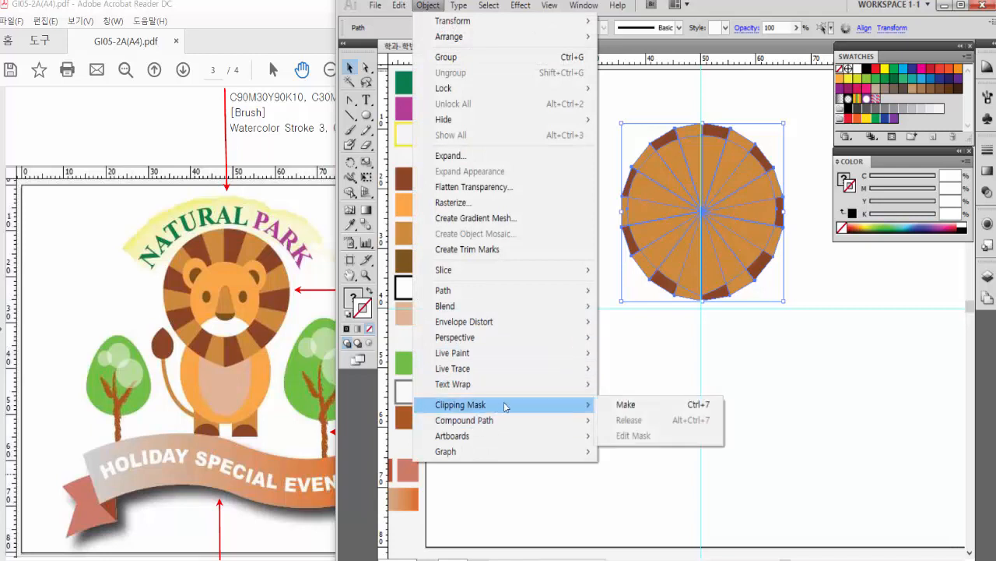
left_click(642, 410)
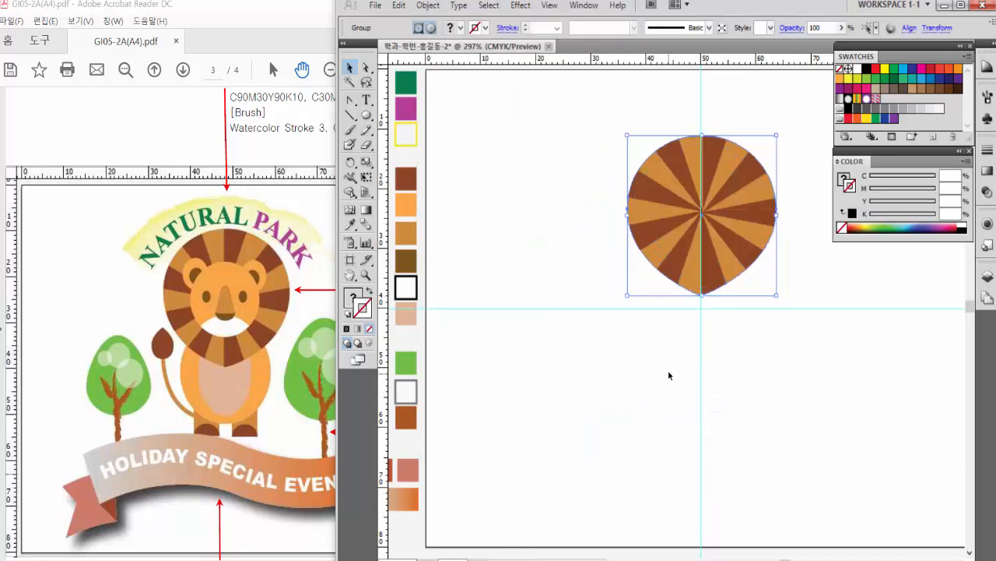
left_click(689, 431)
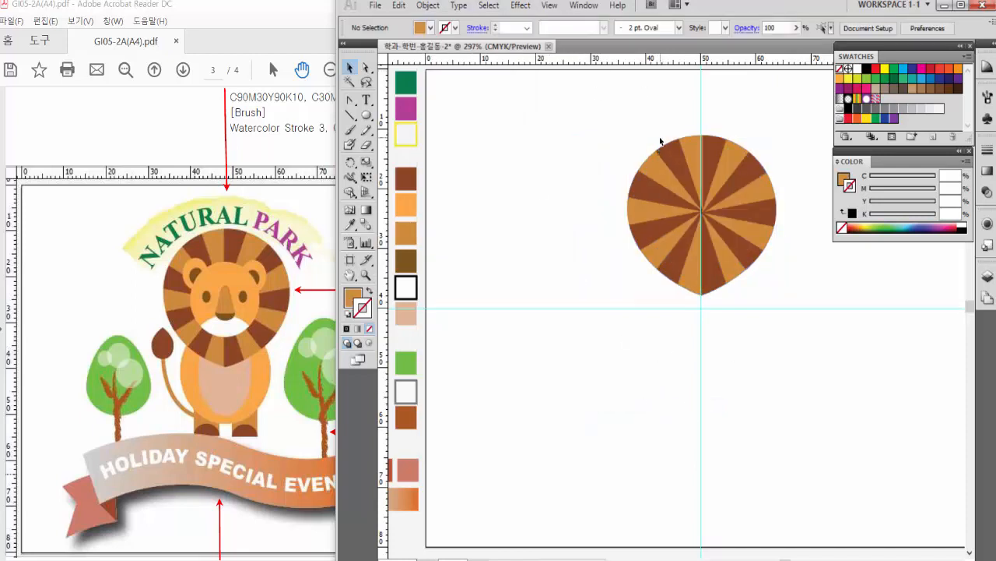
Release the clipping mask on the striped mane and deselect the separated pieces.
left_click_drag(743, 271, 809, 422)
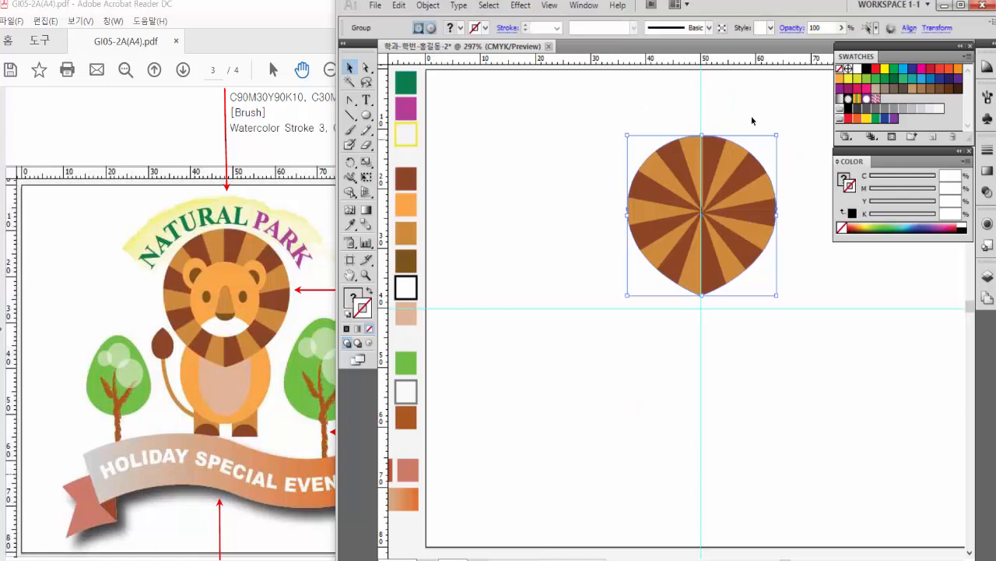
left_click_drag(780, 109, 784, 142)
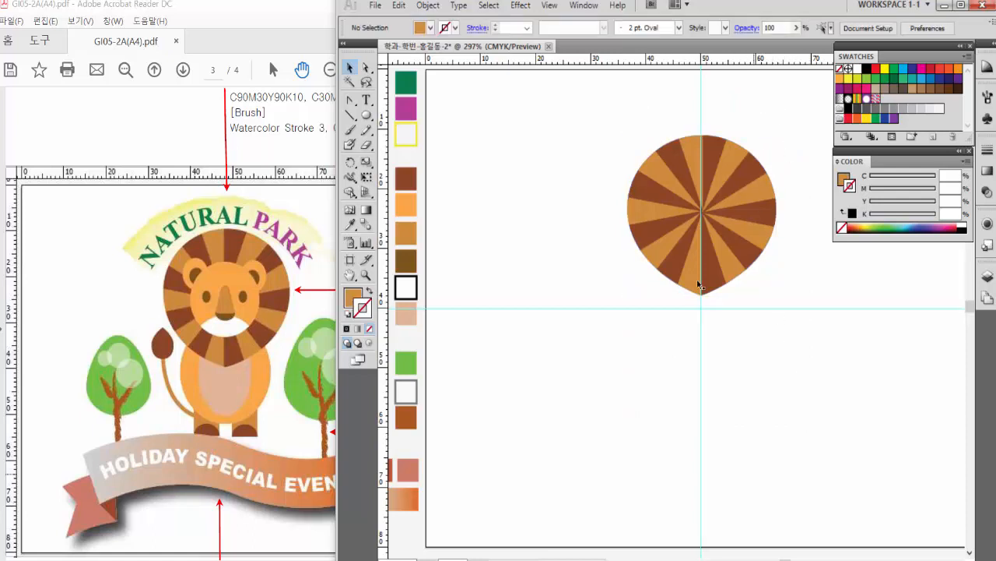
left_click_drag(590, 110, 810, 439)
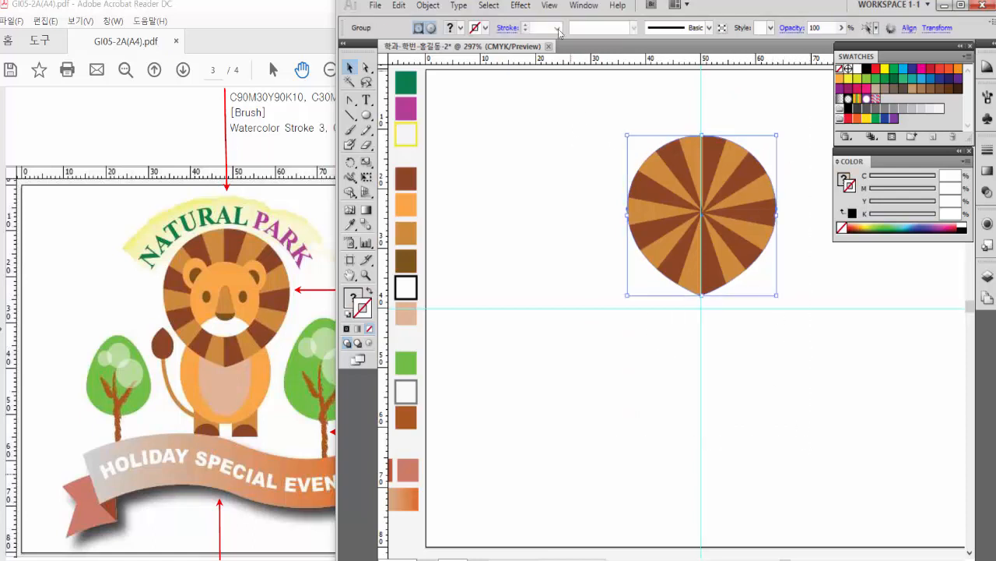
left_click(428, 6)
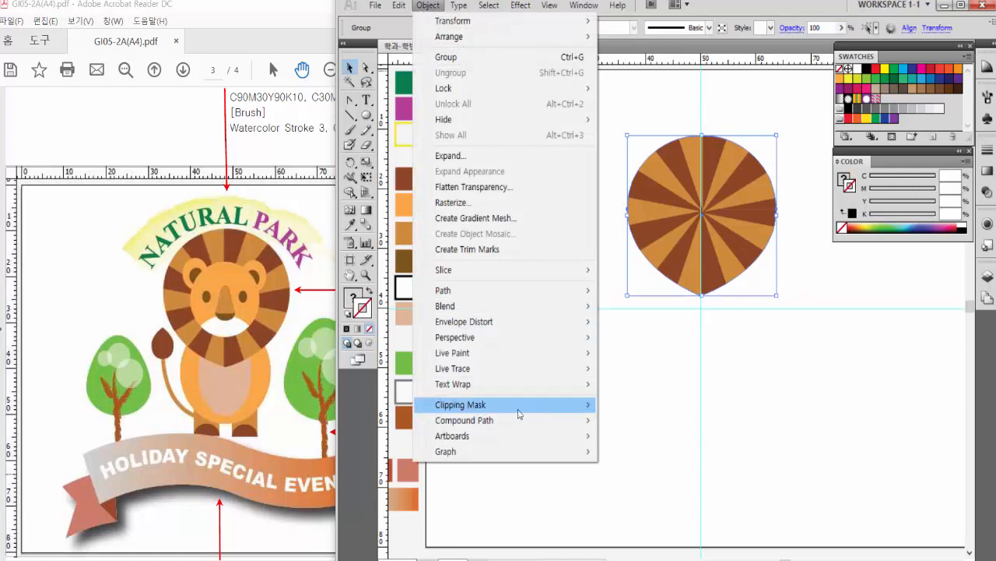
mouse_move(521, 413)
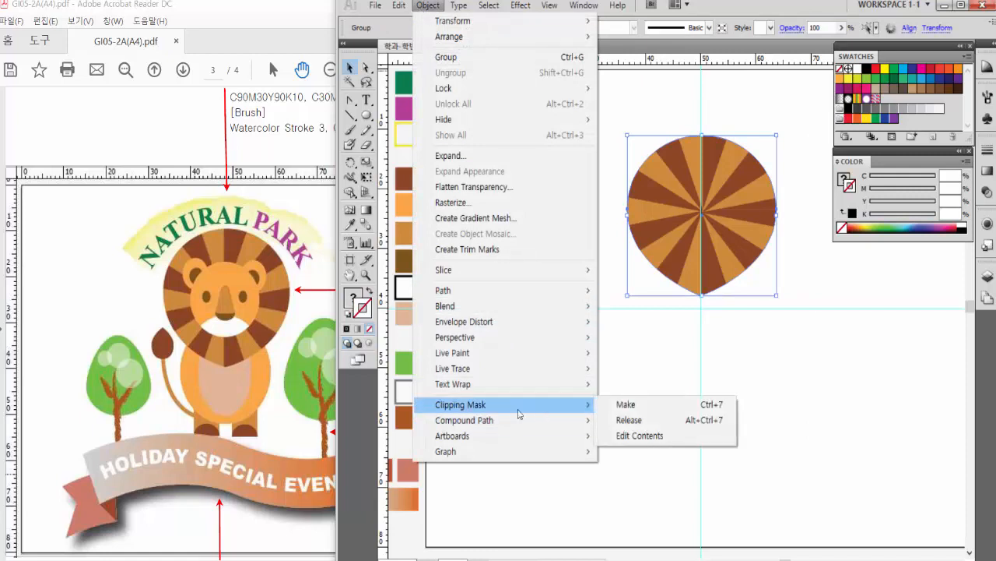
left_click(638, 424)
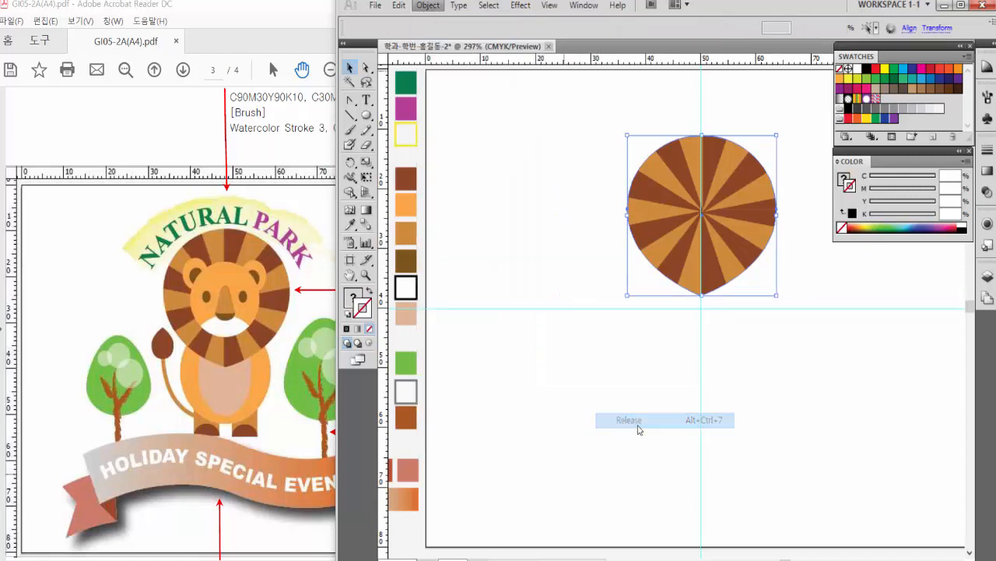
left_click(637, 423)
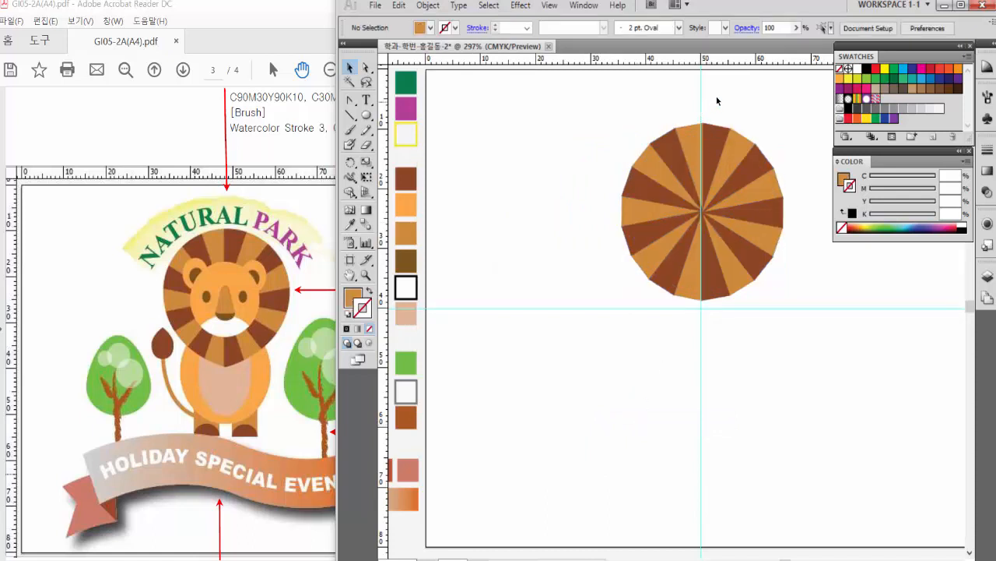
Give the invisible pointed outline over the mane wedges a 1 pt cyan stroke (C 100).
left_click(720, 150)
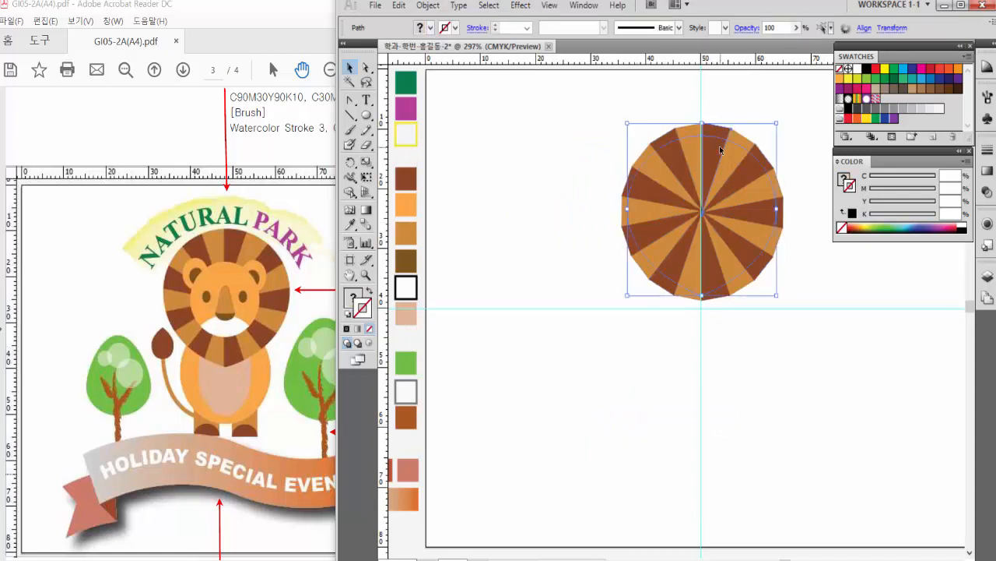
left_click(757, 149)
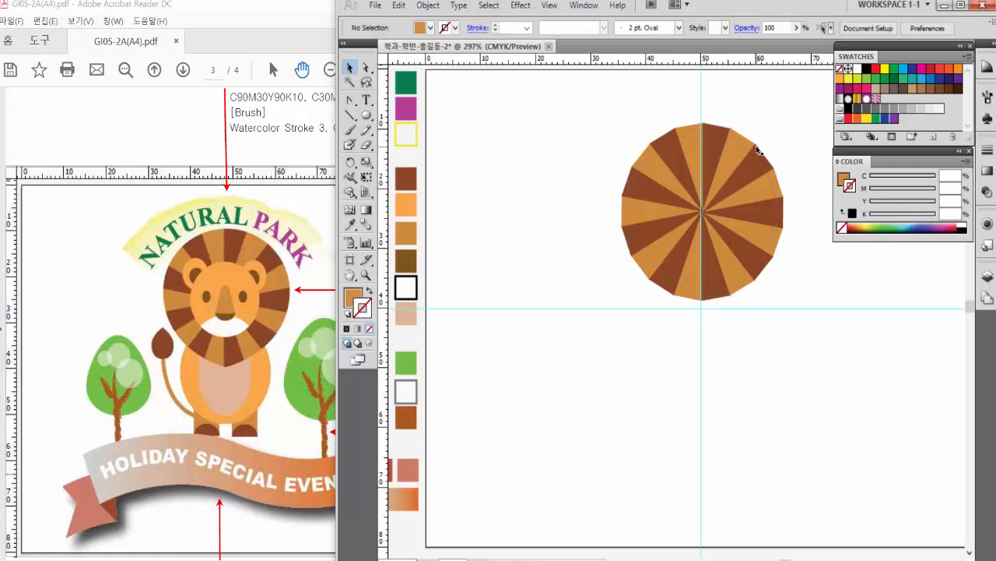
left_click(735, 143)
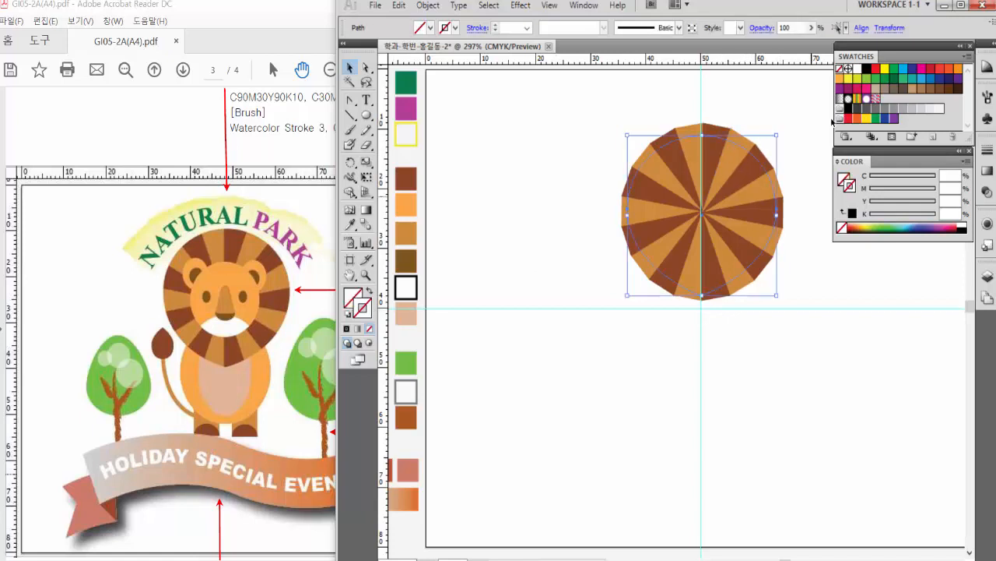
left_click(903, 70)
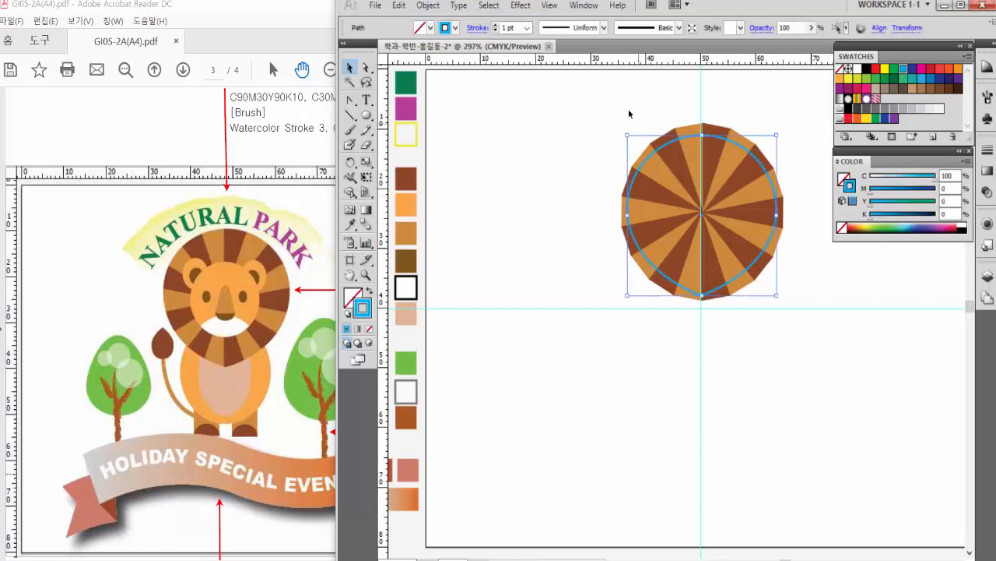
Select all mane wedges with the pointed outline, split them using Pathfinder Divide, and deselect the result.
mouse_move(611, 100)
left_mouse_down()
mouse_move(764, 319)
mouse_move(774, 358)
left_mouse_up()
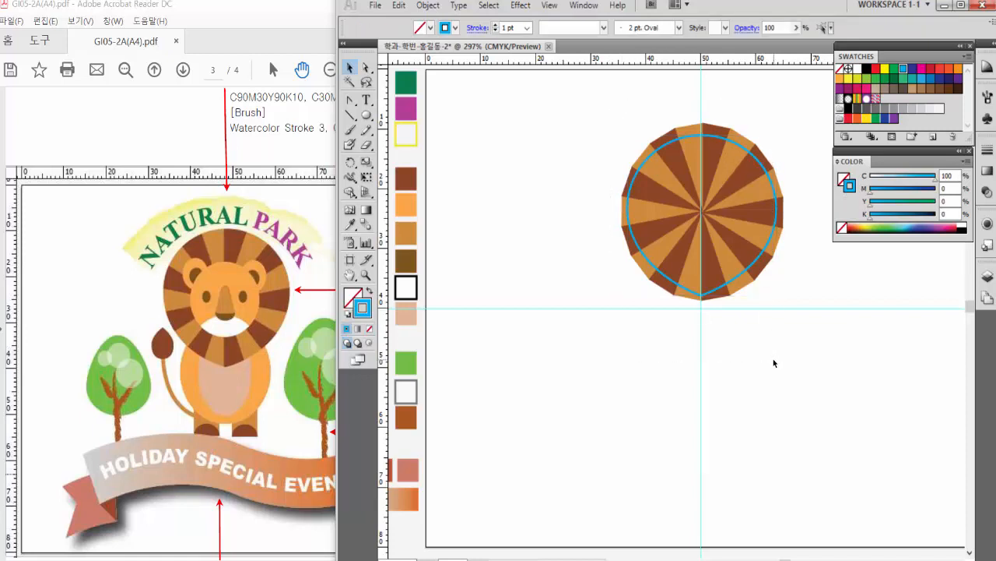
left_click(580, 5)
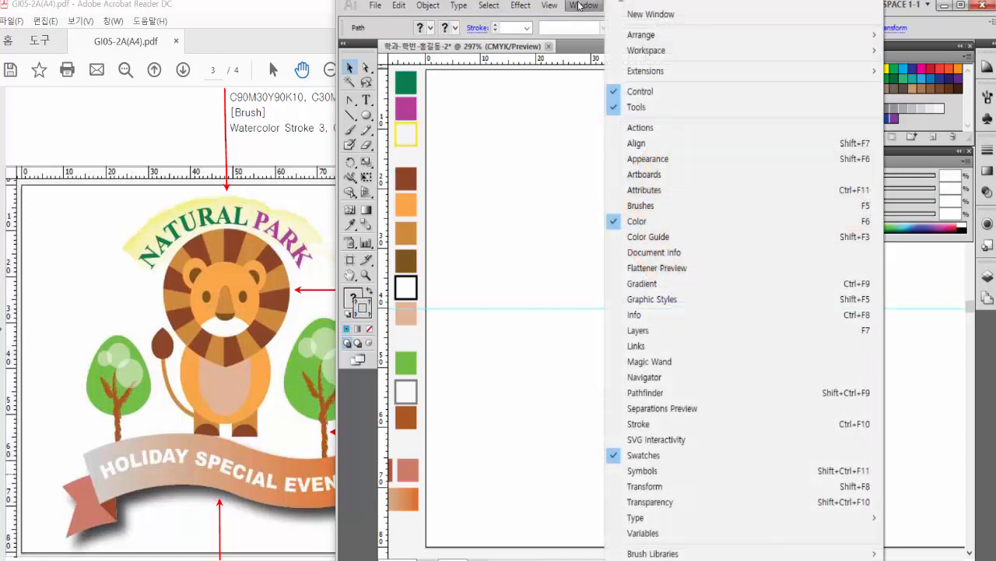
left_click(655, 393)
mouse_move(125, 296)
left_mouse_down()
mouse_move(909, 261)
mouse_move(914, 252)
left_mouse_up()
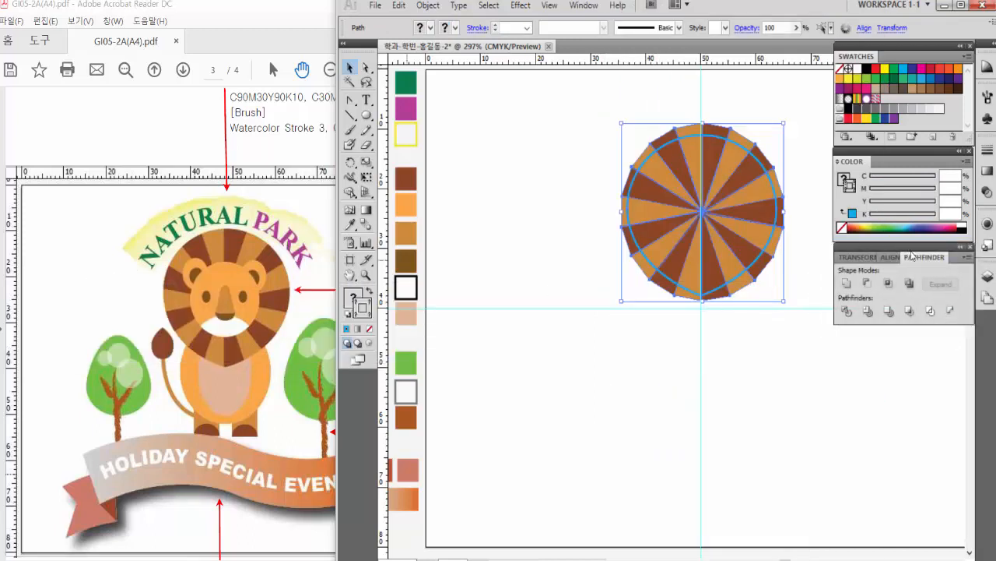
left_click(841, 314)
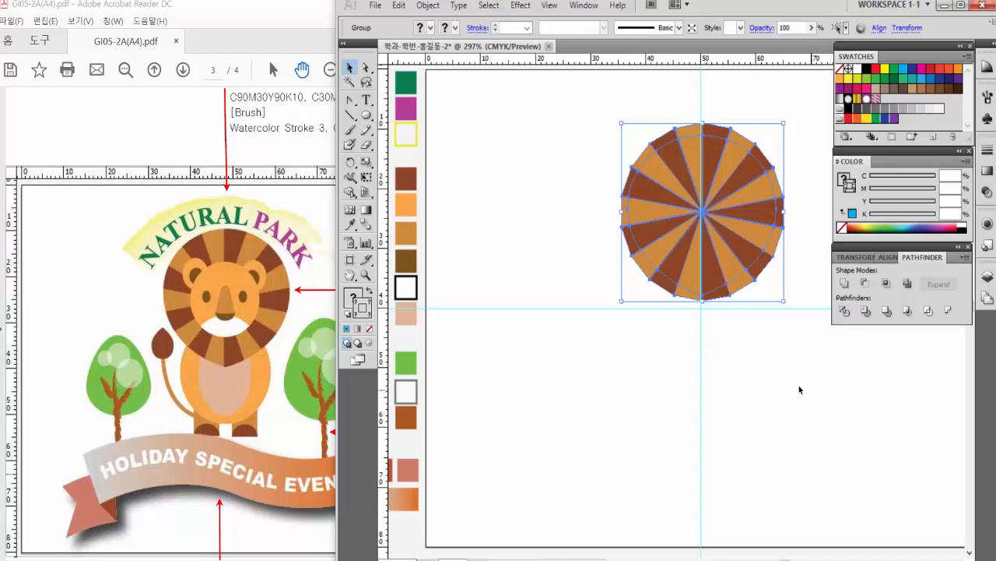
left_click(755, 398)
left_click(695, 253)
left_click(556, 280)
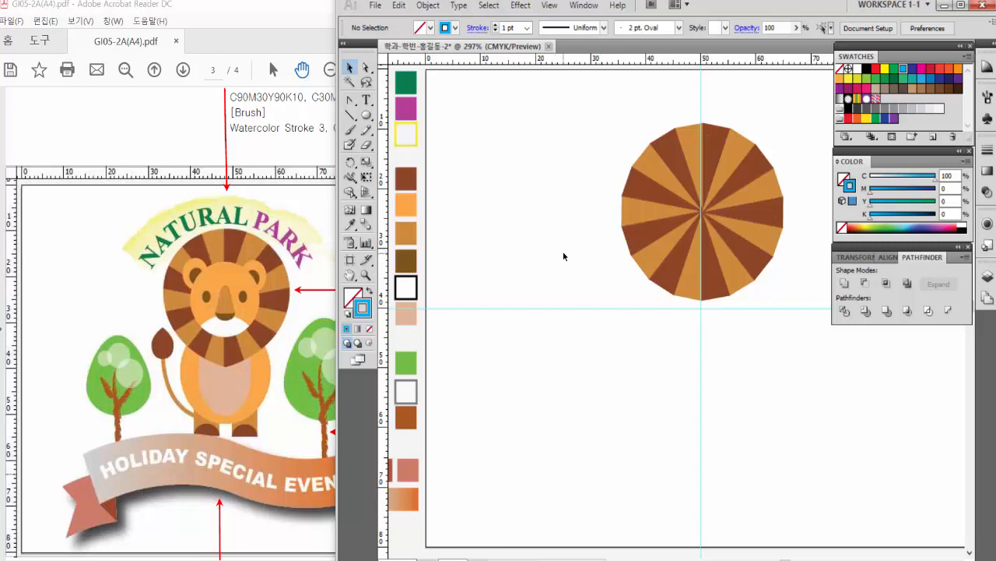
With the Group Selection tool, delete the wedge pieces outside the pointed outline along the mane's right side.
left_click(368, 69)
left_click_drag(370, 69, 430, 87)
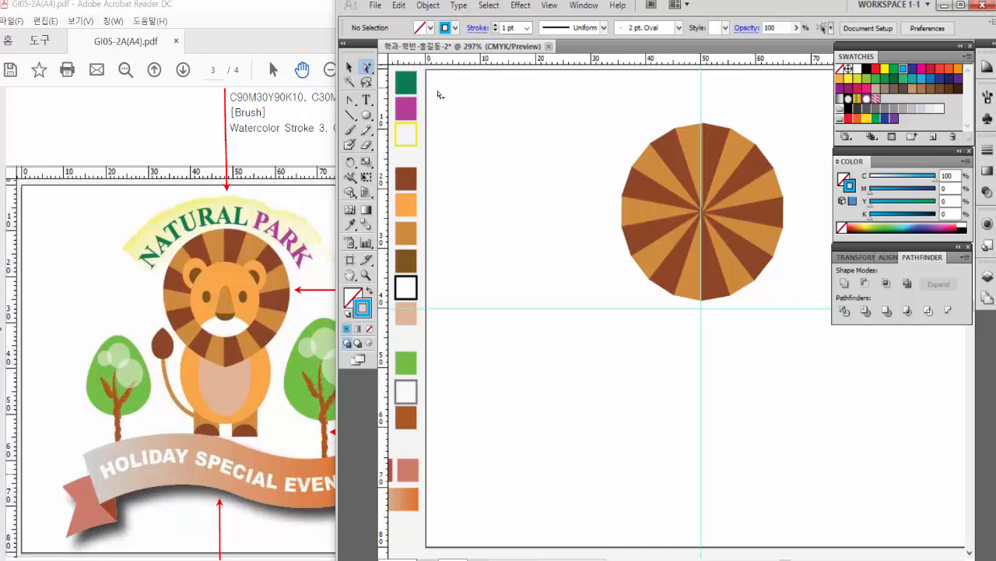
left_click(720, 130)
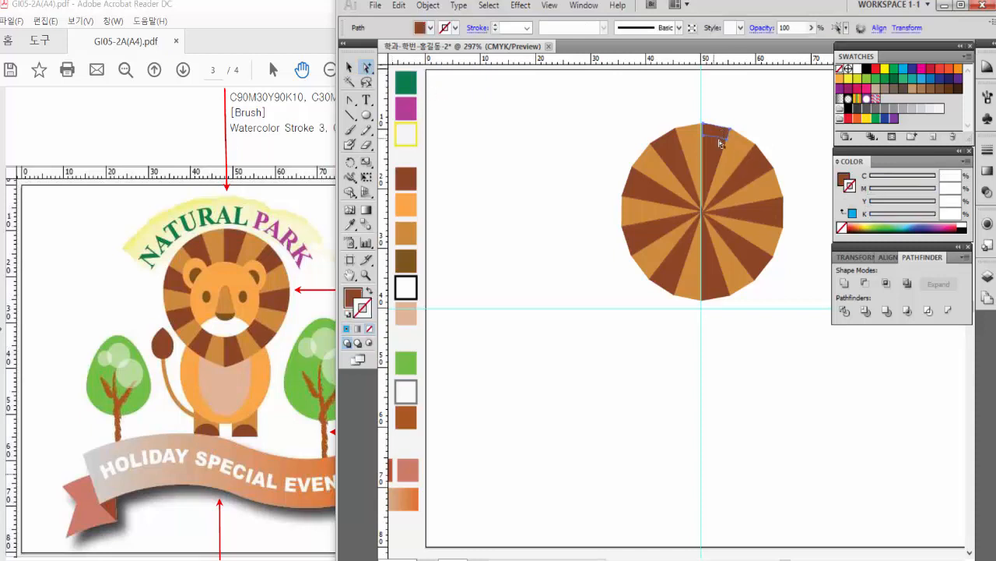
left_click_drag(721, 143, 750, 288)
key("Delete")
key("Delete")
left_click(791, 168)
key("Delete")
key("Delete")
key("Delete")
key("Delete")
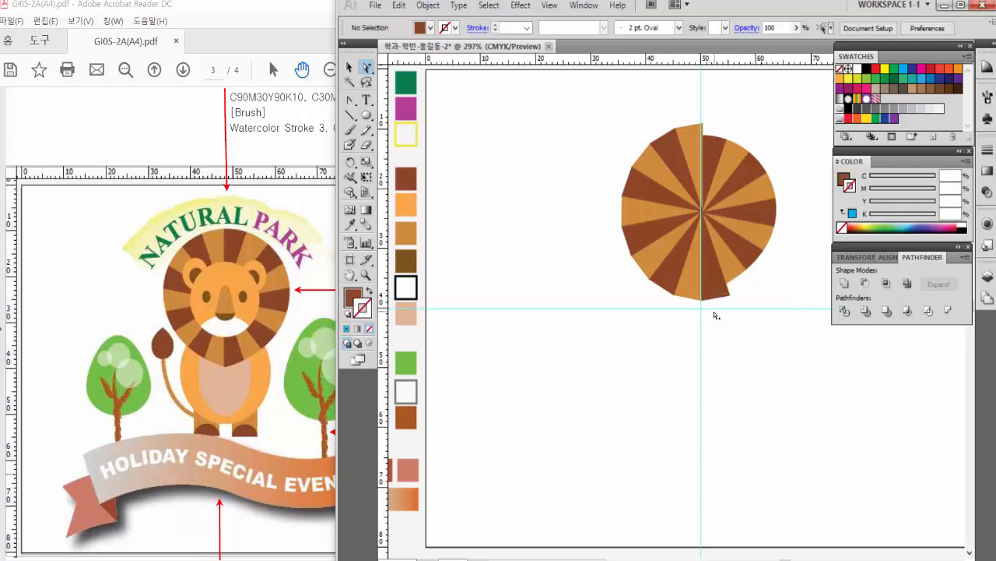
left_click_drag(661, 298, 698, 318)
key("Delete")
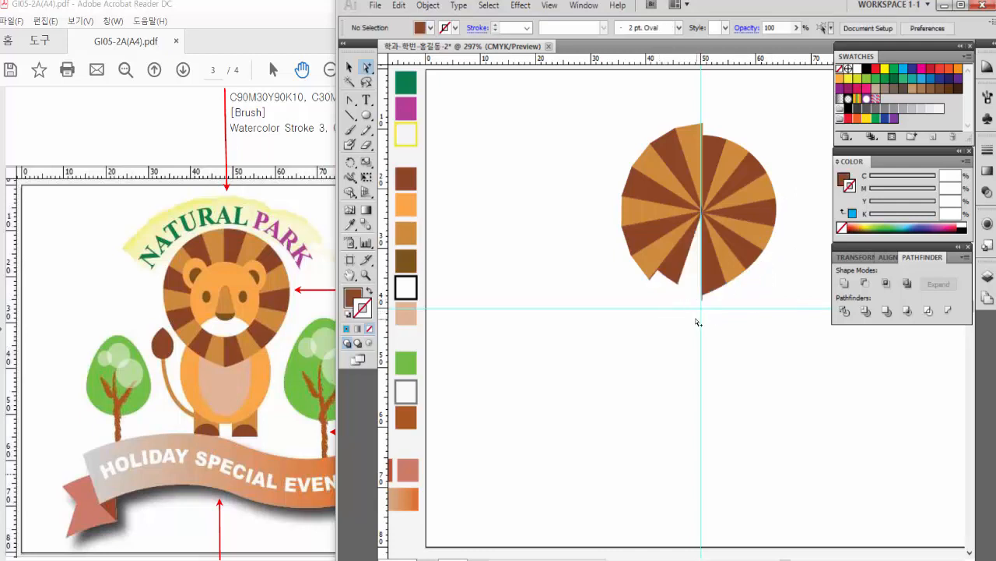
key("ctrl+z")
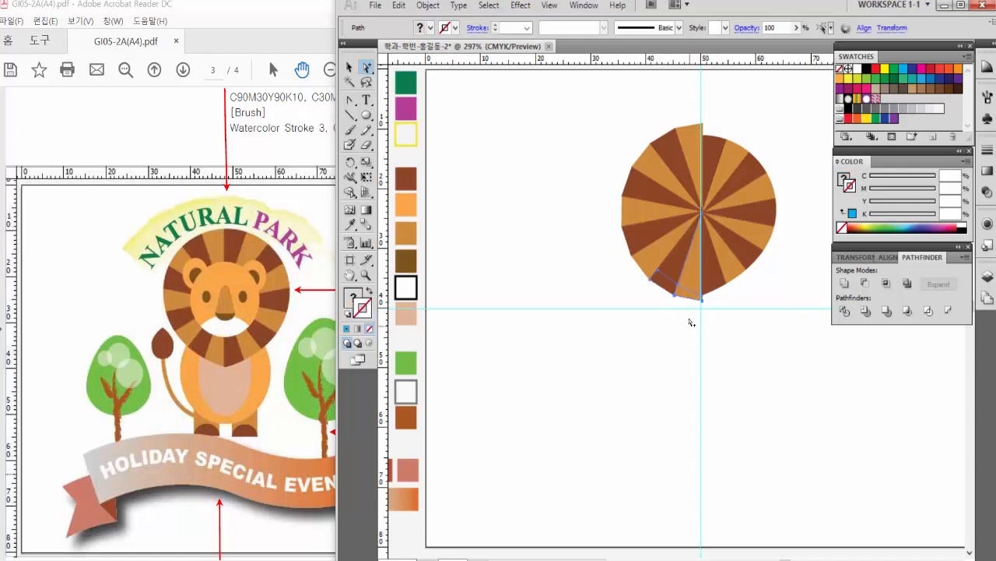
Delete the outer wedge pieces along the mane's lower-left edge and the leftover slivers around its bottom tip.
key("Delete")
left_click(661, 285)
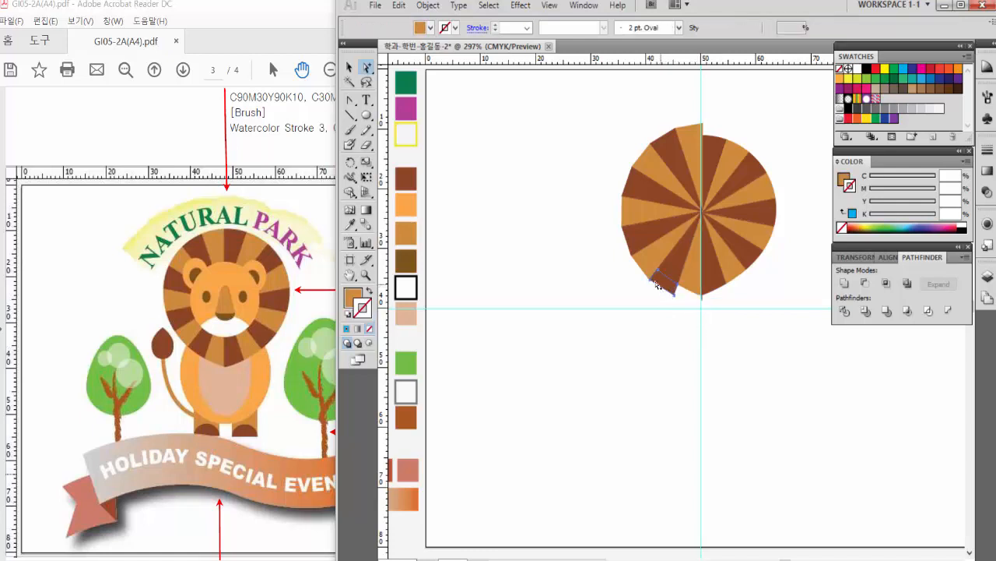
key("Delete")
left_click(642, 267)
key("Delete")
left_click(632, 245)
key("Delete")
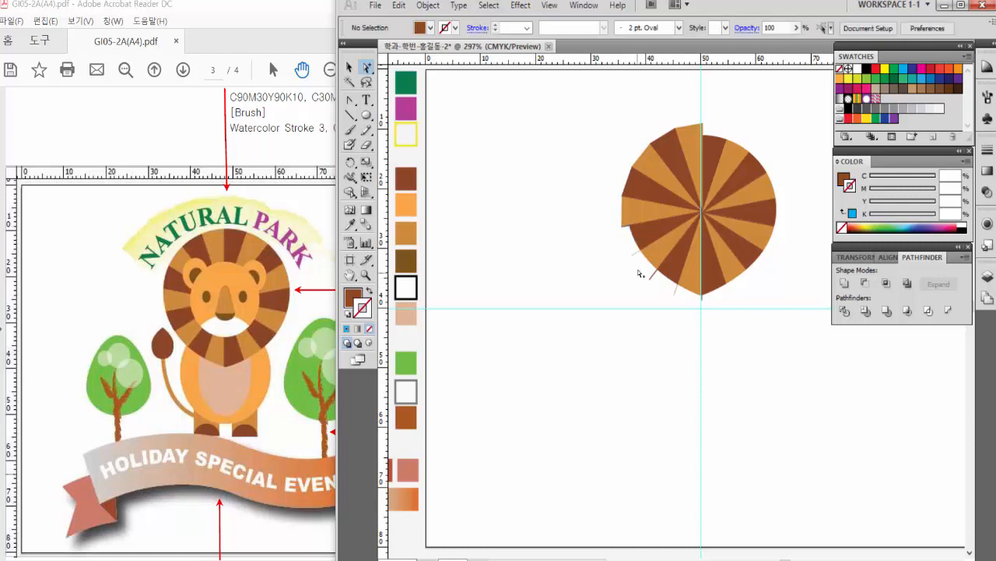
left_click_drag(642, 271, 660, 290)
key("Delete")
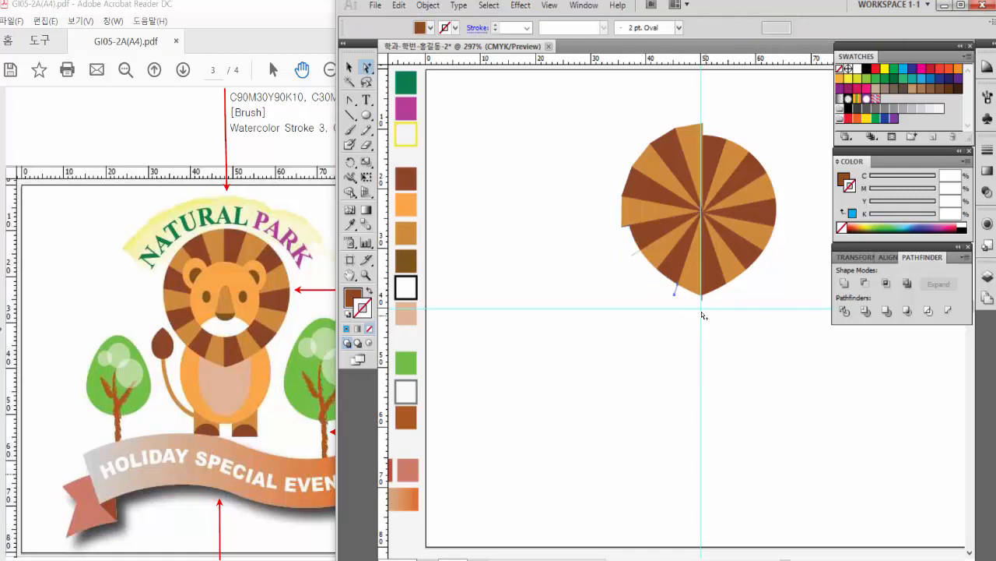
left_click(702, 298)
key("Delete")
Delete the remaining outer wedge pieces and slivers along the mane's left edge.
left_click_drag(622, 247, 641, 279)
key("Delete")
left_click(624, 205)
key("Delete")
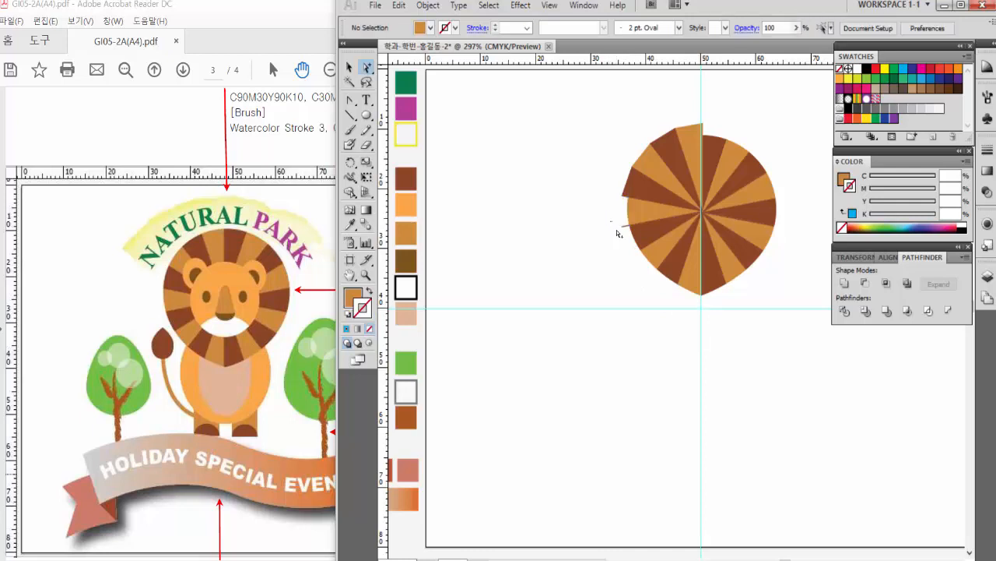
left_click_drag(626, 243, 623, 253)
key("Delete")
left_click(625, 192)
key("Delete")
left_click_drag(614, 179, 624, 221)
key("Delete")
Delete the outer wedge pieces and slivers along the mane's upper-left and top edges, leaving the pointed shape.
left_click(640, 157)
key("Delete")
left_click_drag(623, 165, 637, 177)
key("Delete")
left_click_drag(668, 105, 724, 131)
key("Delete")
left_click_drag(636, 118, 668, 158)
key("Delete")
left_click_drag(634, 118, 660, 152)
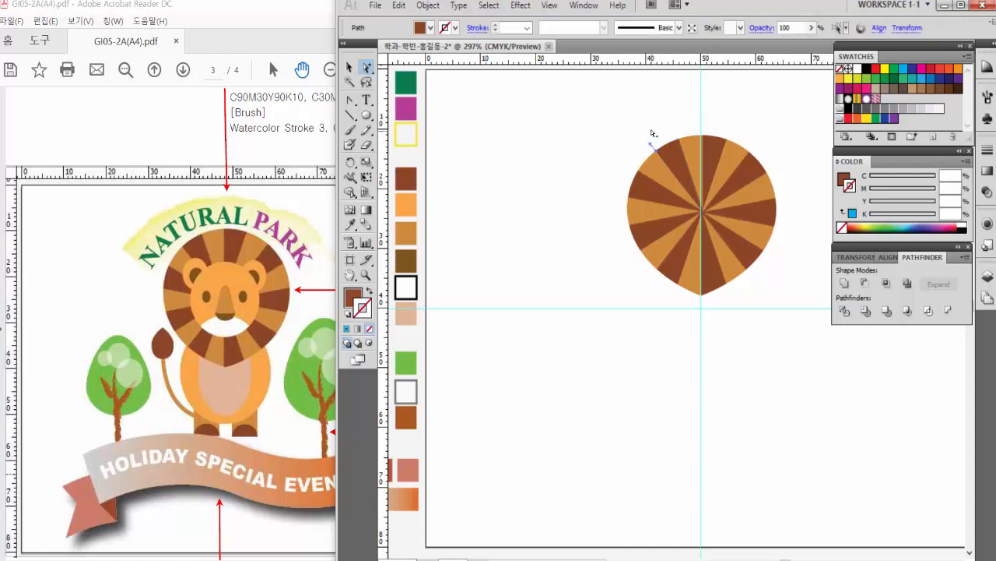
key("Delete")
left_click(350, 67)
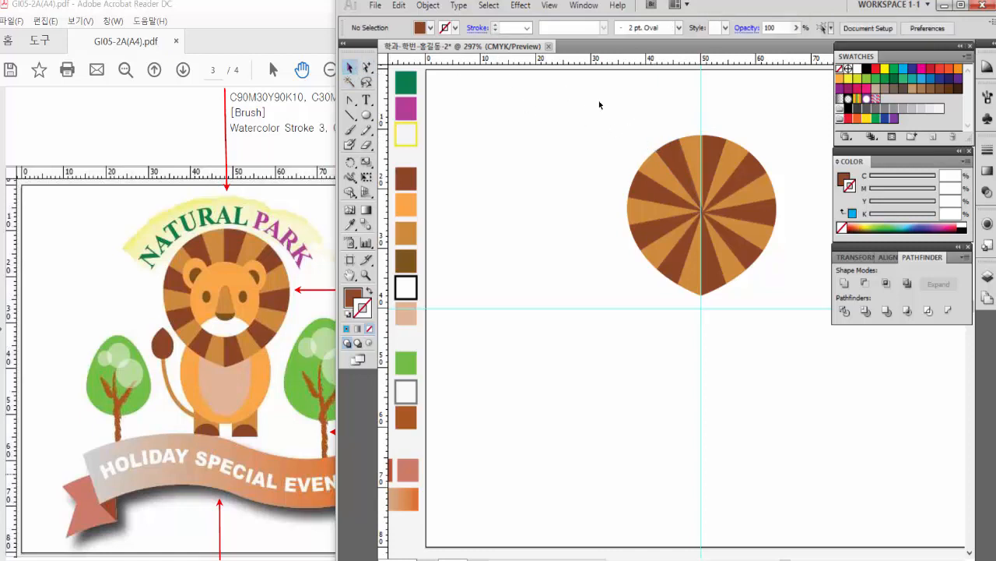
left_click_drag(717, 311, 764, 369)
left_click(754, 363)
left_click(720, 259)
left_click(700, 372)
Draw a face ellipse about 13.5 mm wide and 15 mm high centred on the vertical guide, and move the mane up about 12 mm.
left_click(369, 116)
left_click_drag(702, 314, 738, 352)
left_click(350, 67)
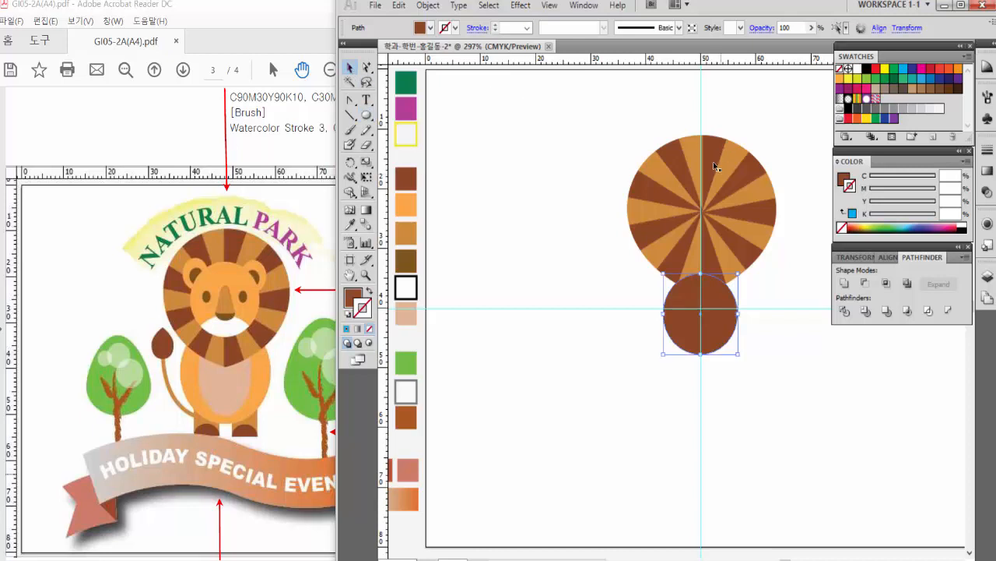
left_click_drag(714, 165, 711, 107)
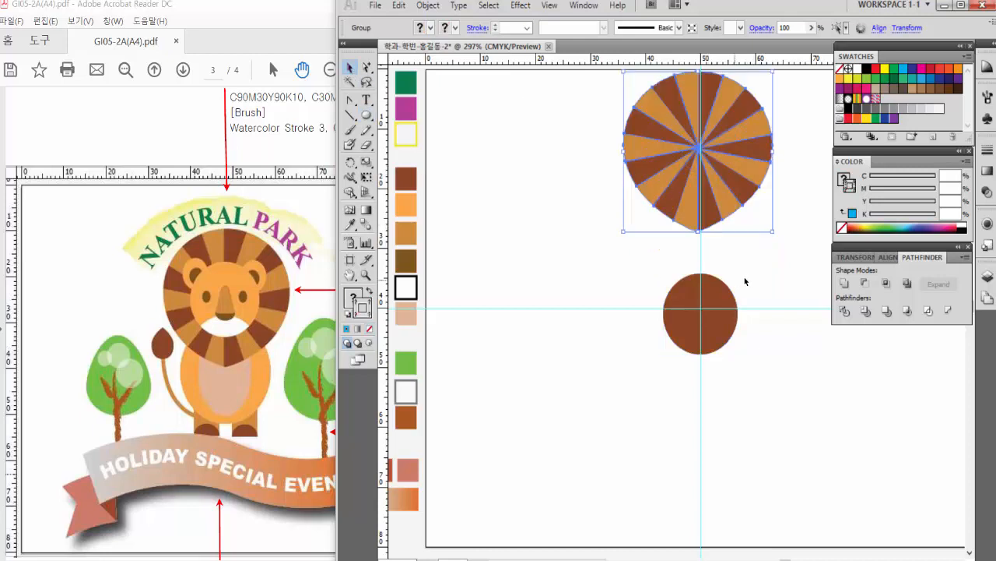
left_click(745, 281)
Recolour the face ellipse by sampling the light orange colour square beside the artboard with the Eyedropper.
left_click(721, 296)
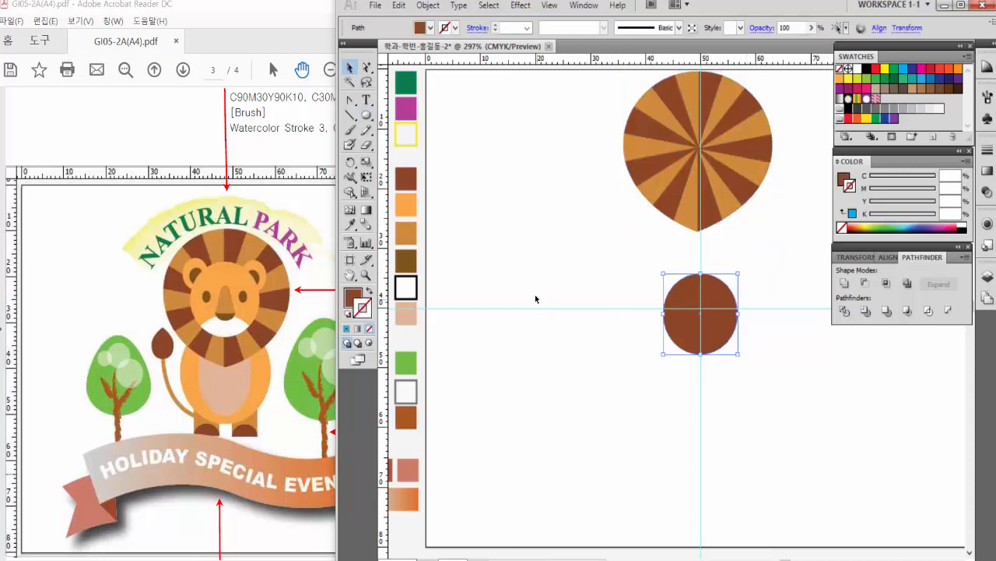
left_click(350, 224)
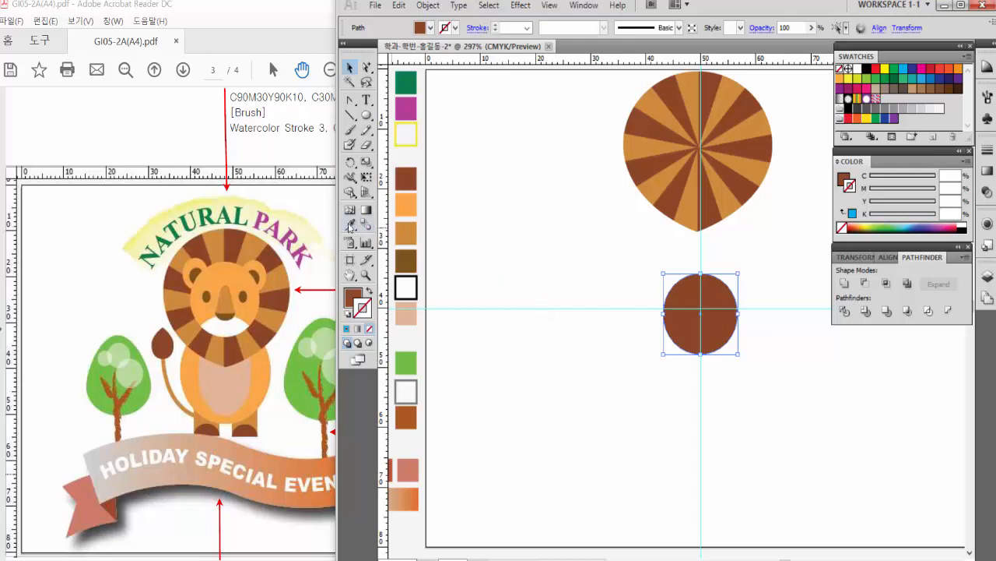
left_click(412, 200)
left_click(349, 69)
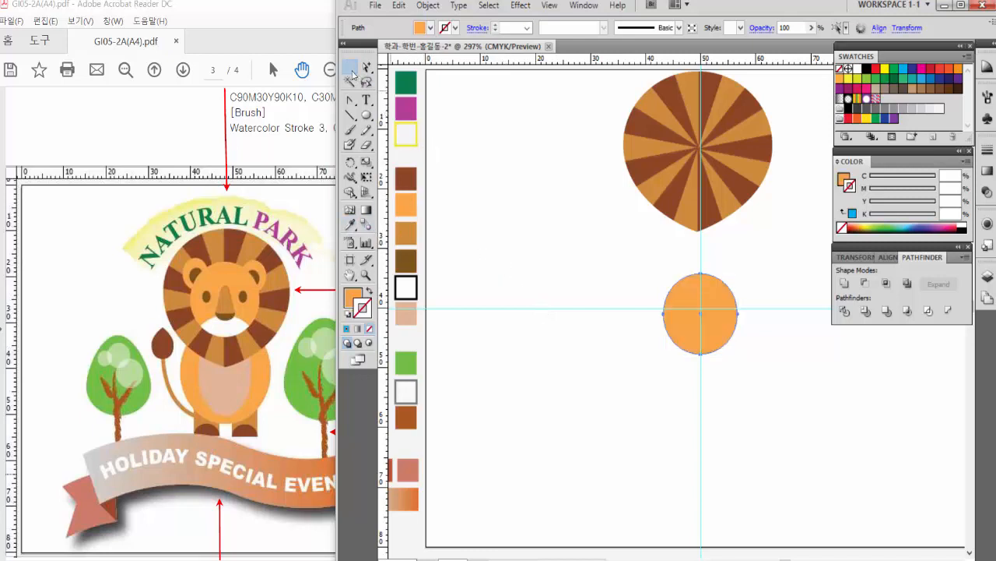
Draw a round ear about 5 mm wide at the face's upper left, place a matching copy at its upper right, and deselect.
left_click(367, 116)
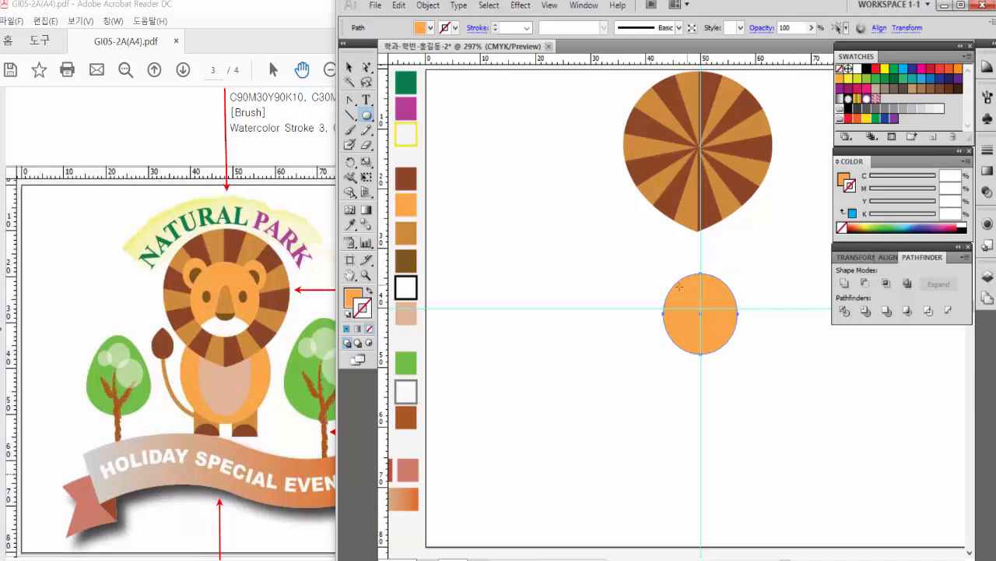
left_click_drag(667, 271, 722, 290)
key("v")
left_click(620, 235)
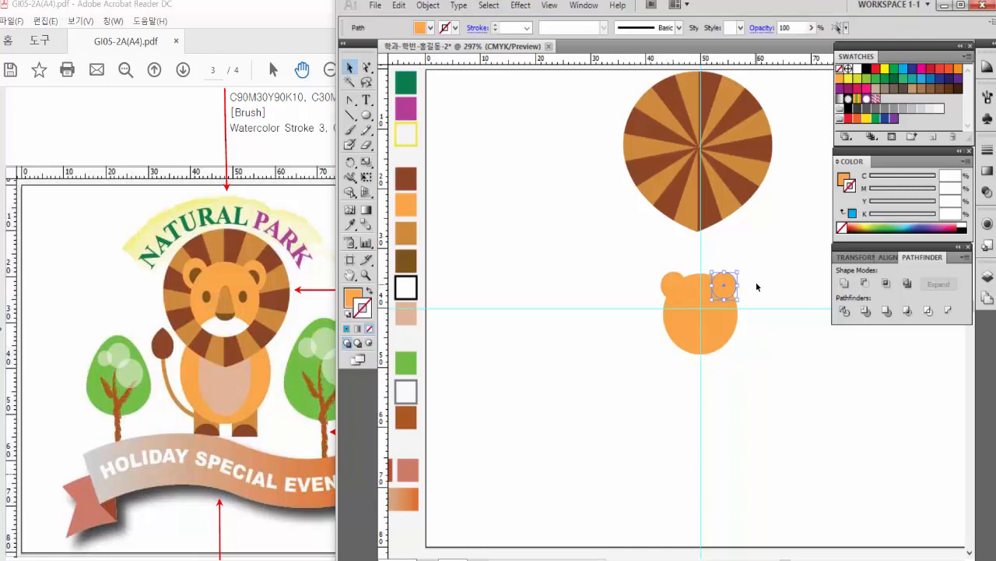
left_click(752, 290)
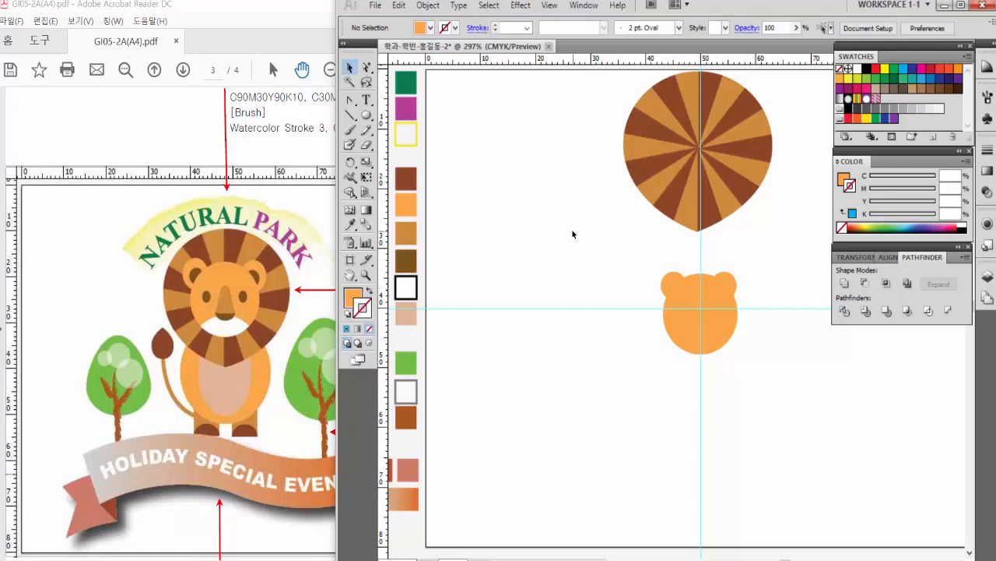
Draw an inner-ear circle about 3.5 mm wide on the left ear and recolour it by sampling the dark brown square beside the artboard.
left_click(368, 116)
left_click_drag(672, 287, 687, 301)
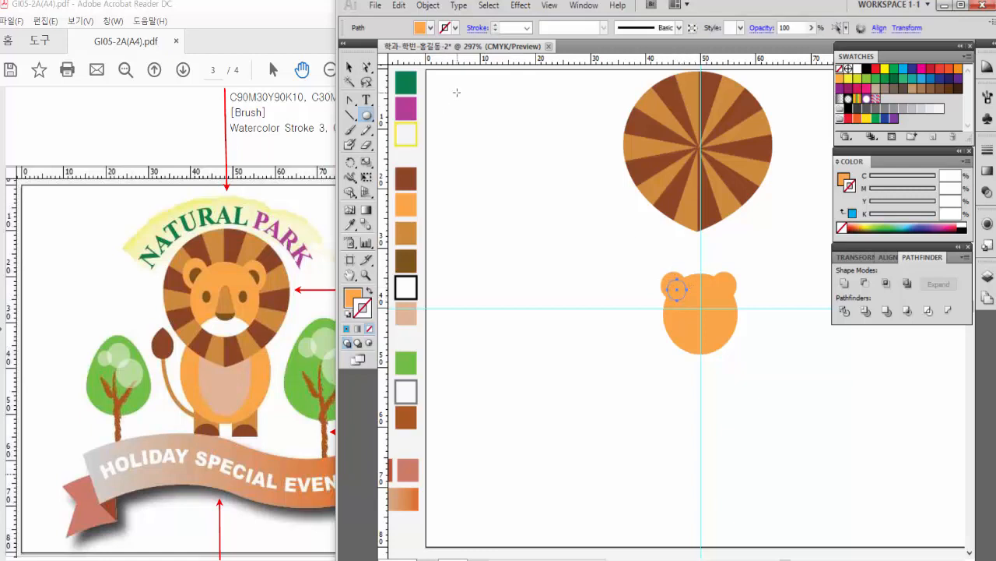
left_click(351, 224)
left_click(405, 257)
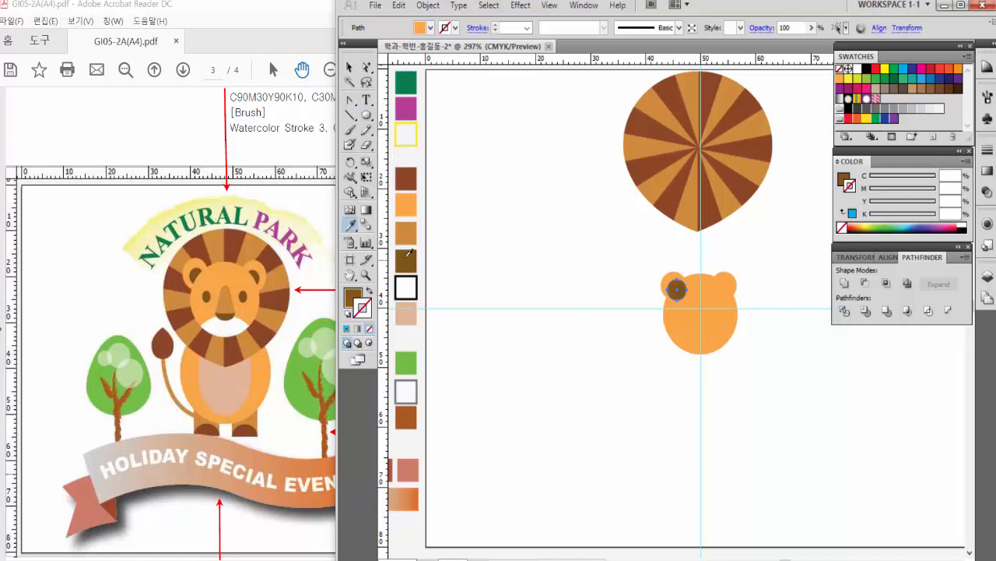
left_click(350, 67)
left_click(493, 147)
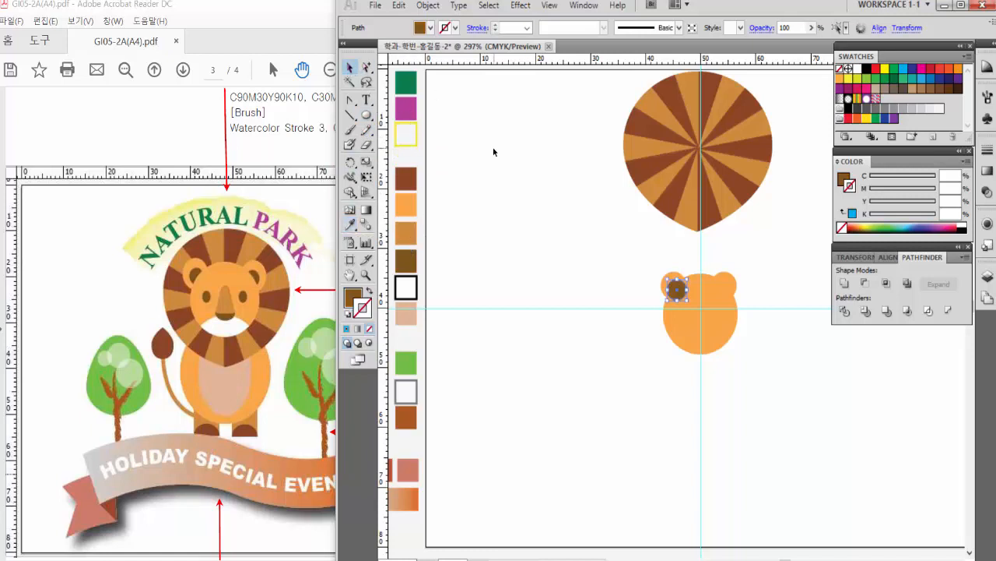
Adjust the left inner ear's position slightly and place a matching copy on the right ear.
left_click(677, 289)
left_click(767, 307)
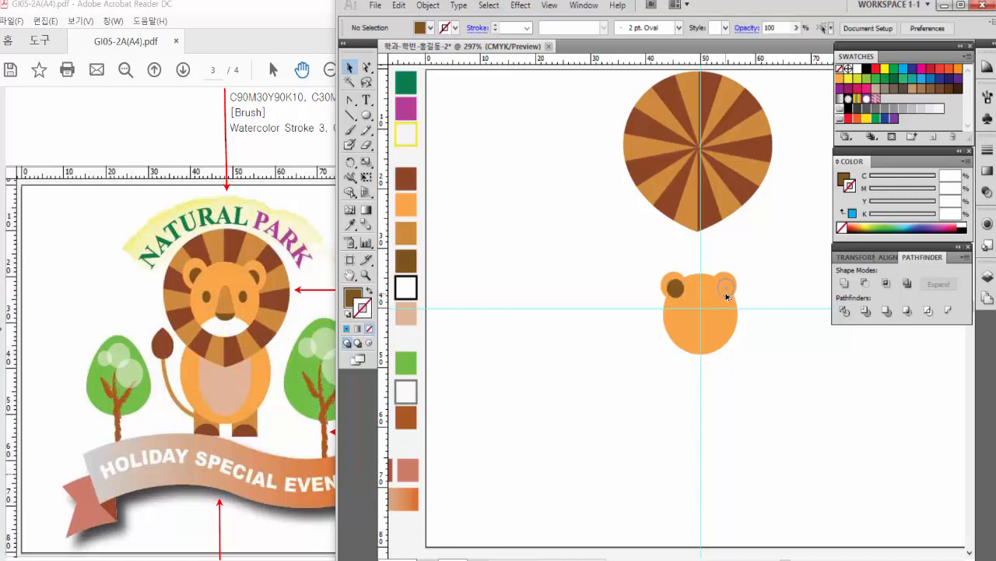
left_click_drag(725, 295, 724, 294)
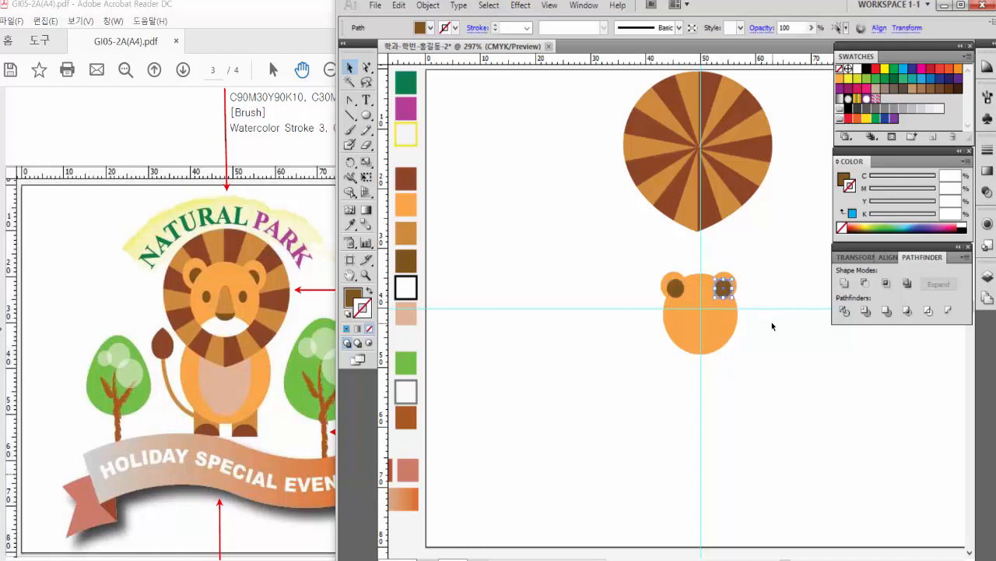
left_click(717, 337)
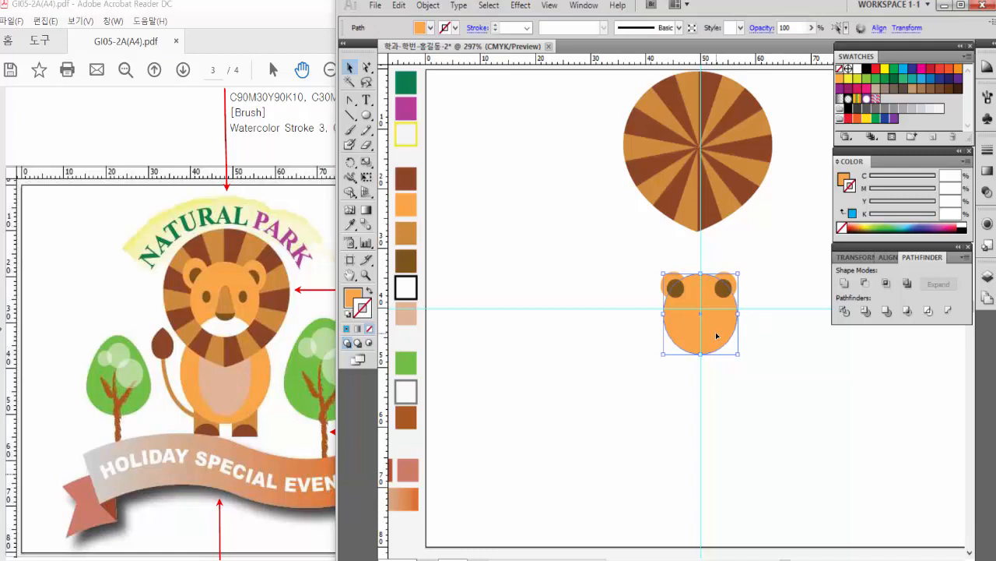
right_click(717, 336)
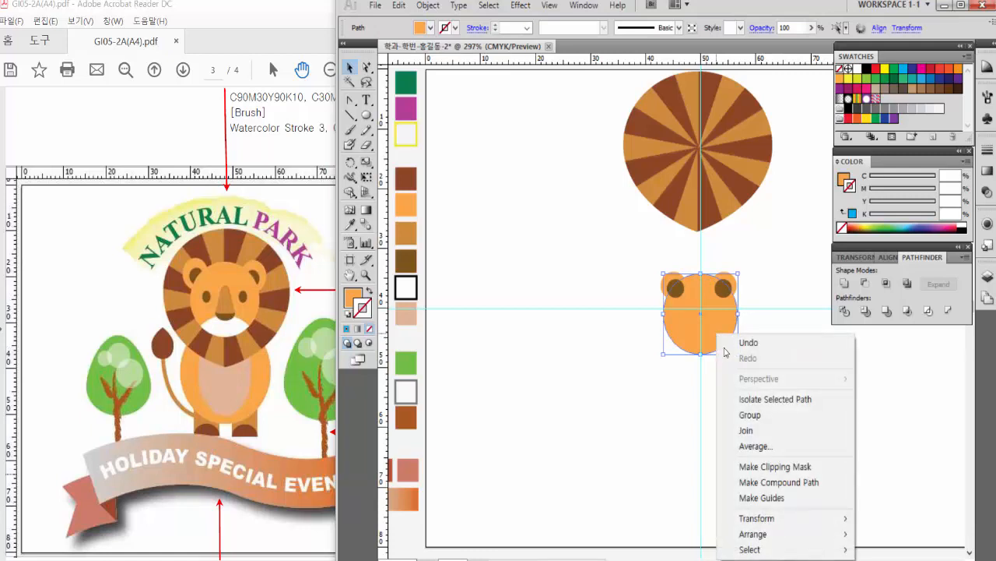
left_click(783, 455)
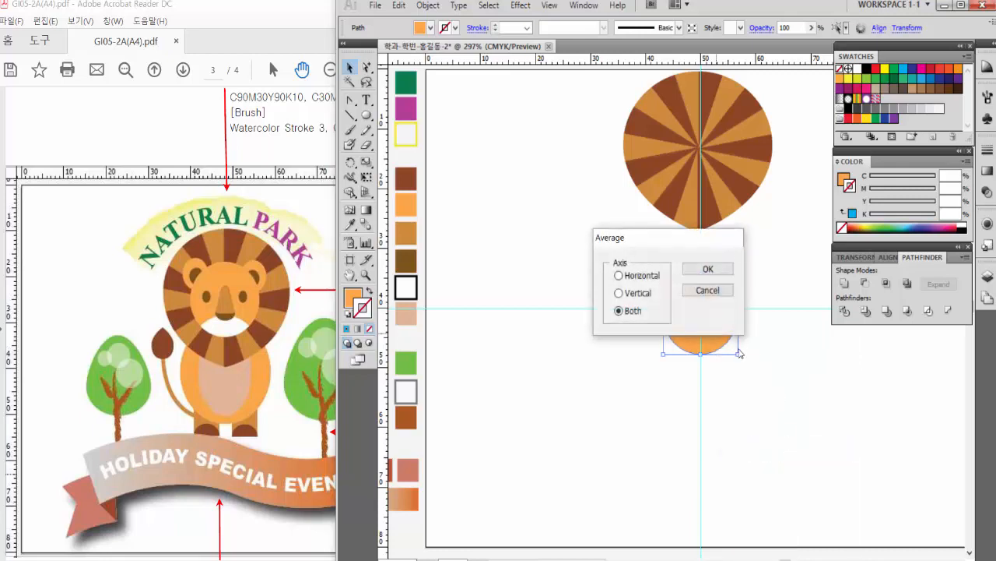
left_click(715, 290)
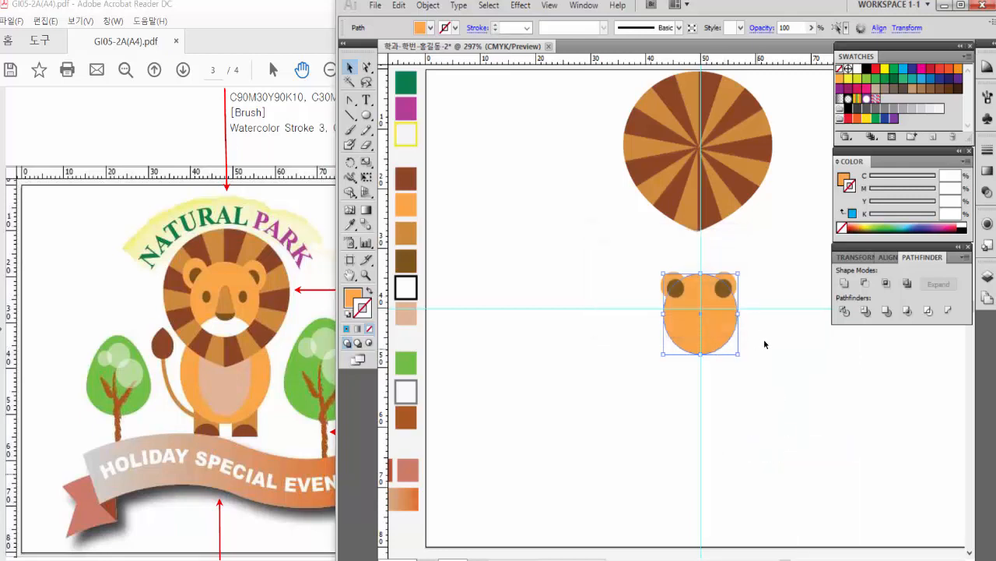
Bring the face ellipse to the front so it overlaps the ears and inner ears.
right_click(714, 333)
mouse_move(806, 533)
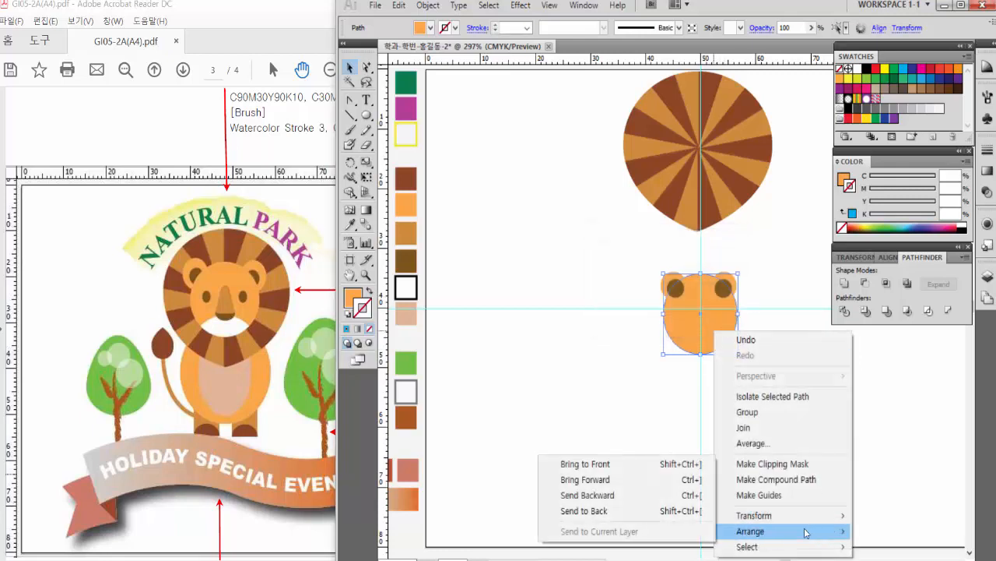
left_click(629, 465)
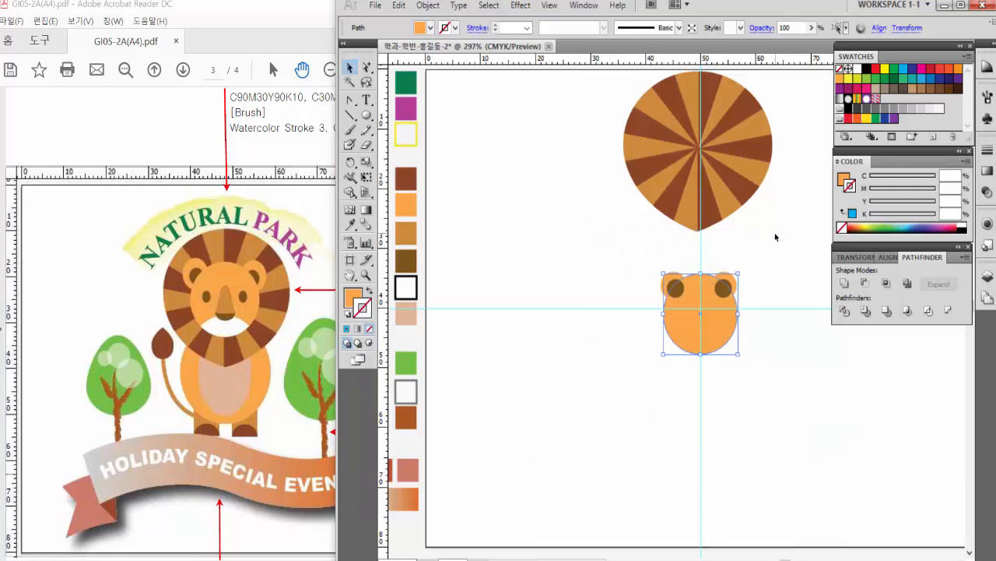
right_click(723, 325)
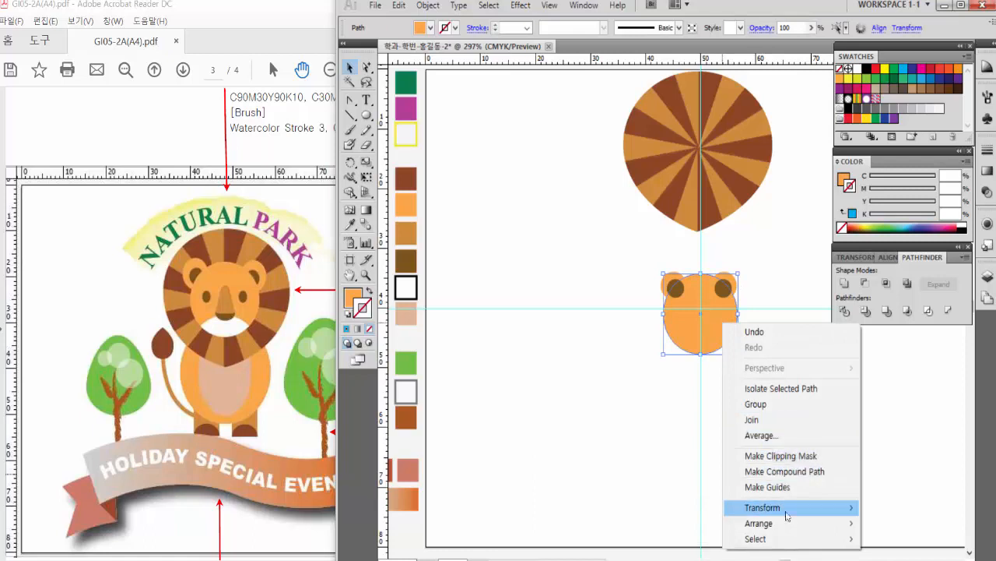
mouse_move(788, 527)
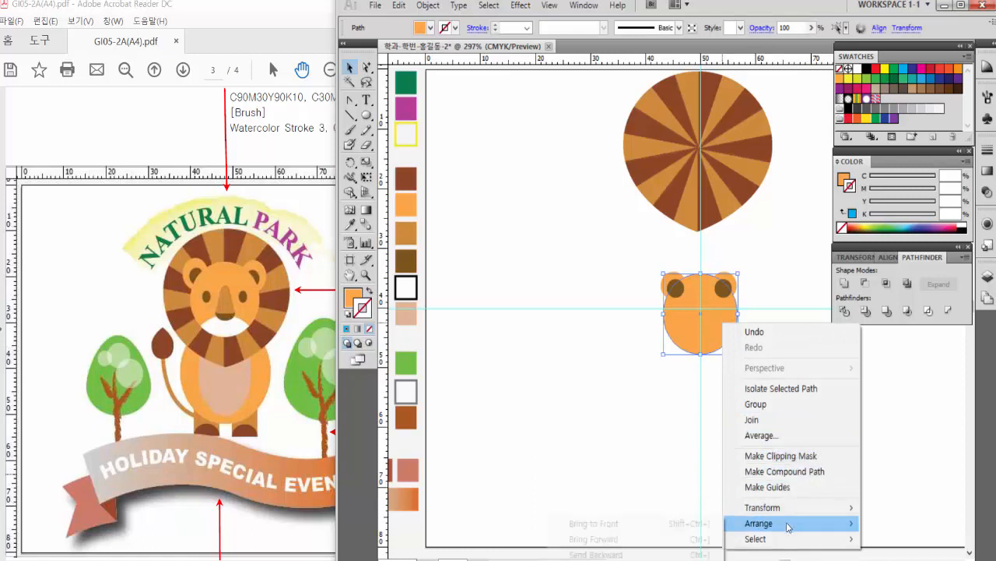
left_click(678, 524)
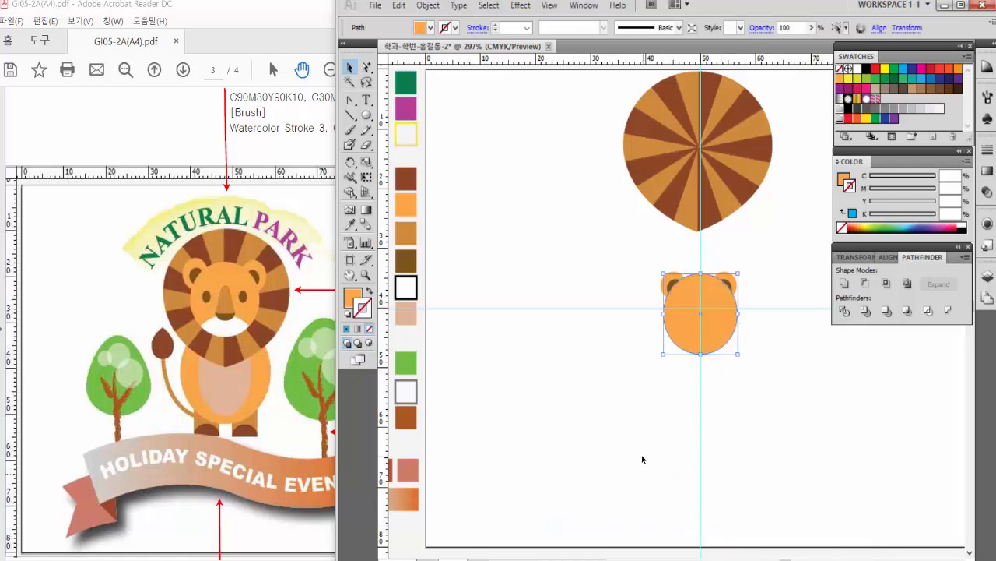
Nudge the face down slightly and line up the face and ears symmetrically on the vertical guide.
key("Down")
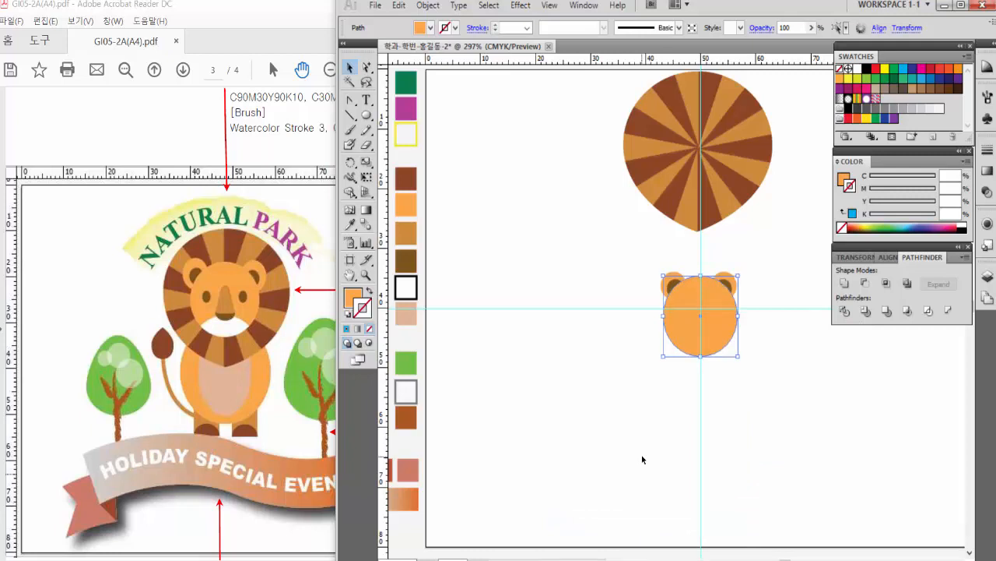
key("Left")
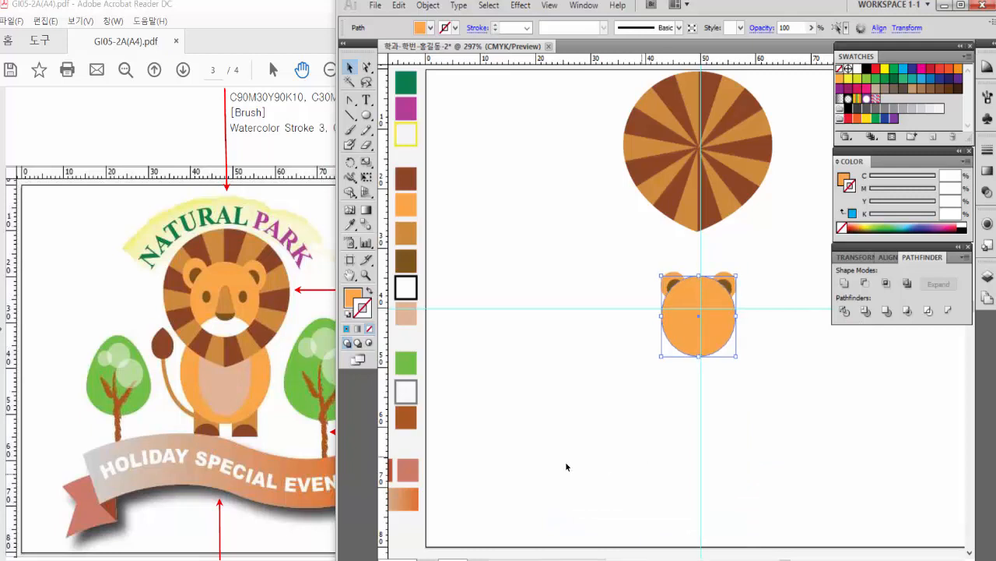
left_click(477, 247)
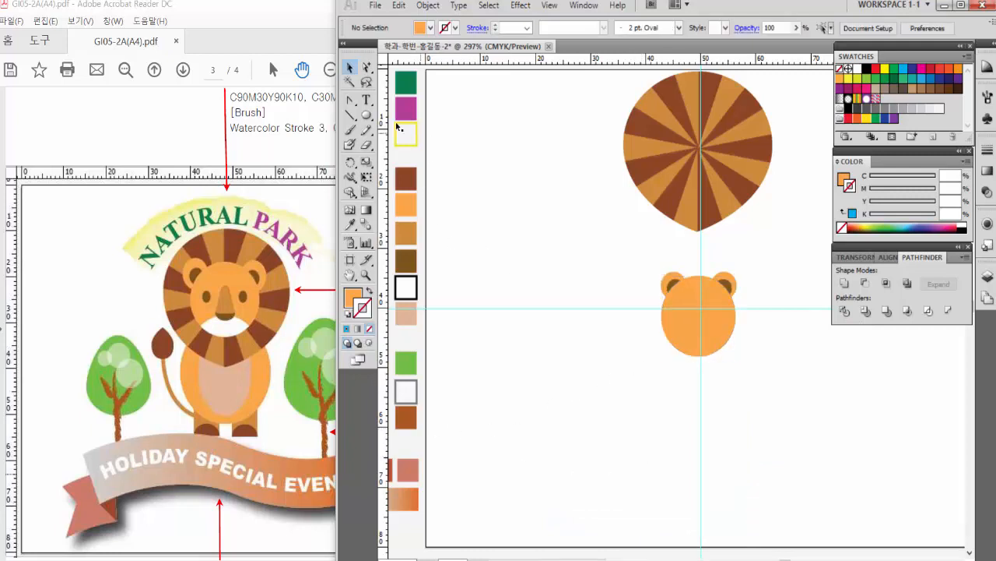
left_click(367, 115)
key("v")
left_click_drag(702, 352, 772, 402)
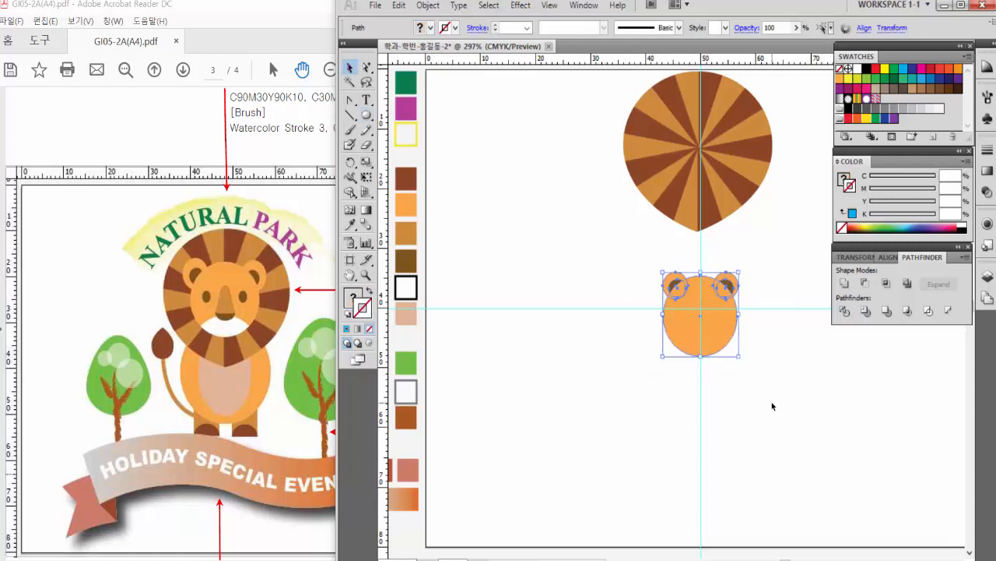
Draw a mouth ellipse about 9.5 mm wide and 6 mm high centred on the guide, overlapping the face's lower edge.
left_click(366, 114)
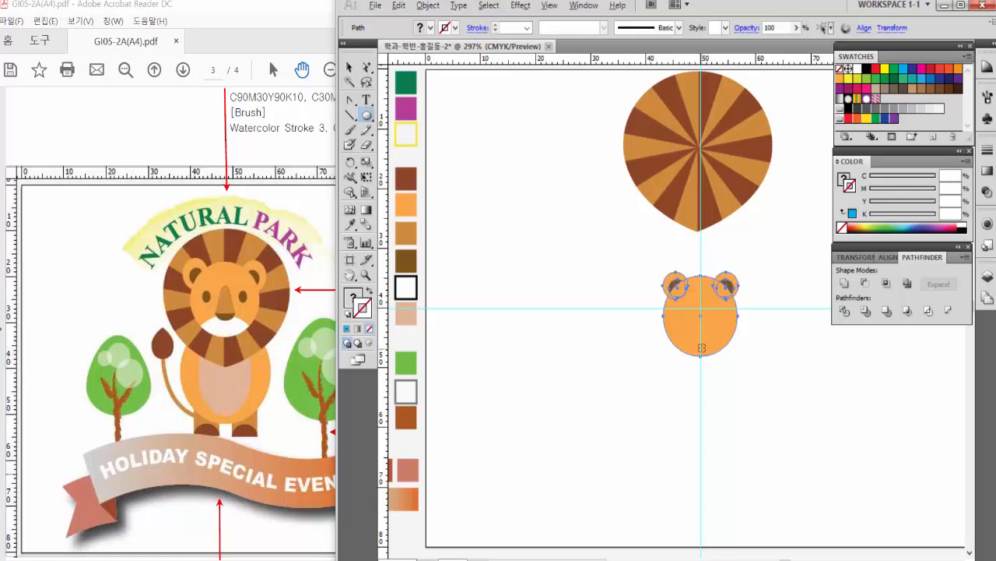
left_click_drag(700, 343, 727, 362)
key("Down")
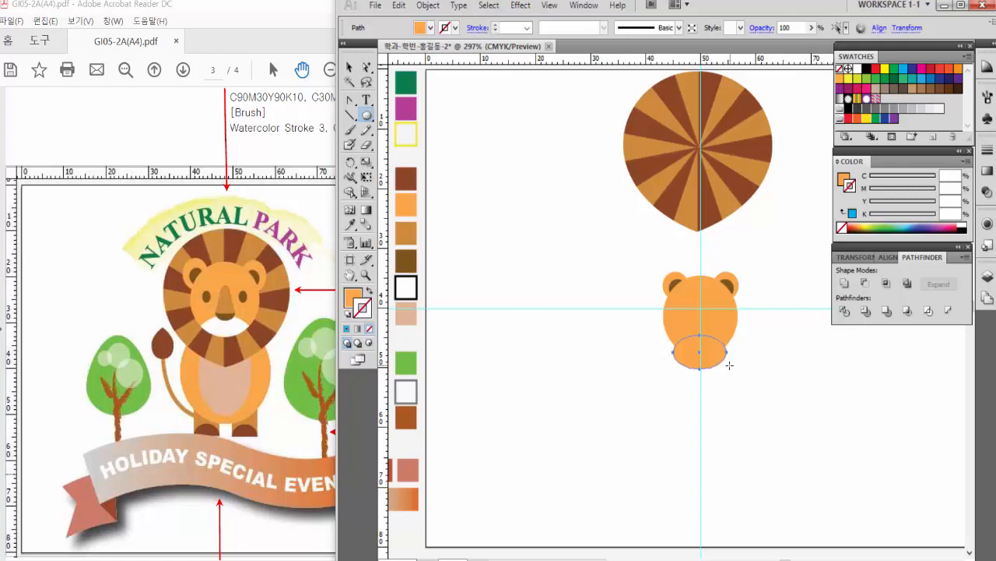
Select the face together with the mouth ellipse and split them with Pathfinder Divide.
left_click(349, 68)
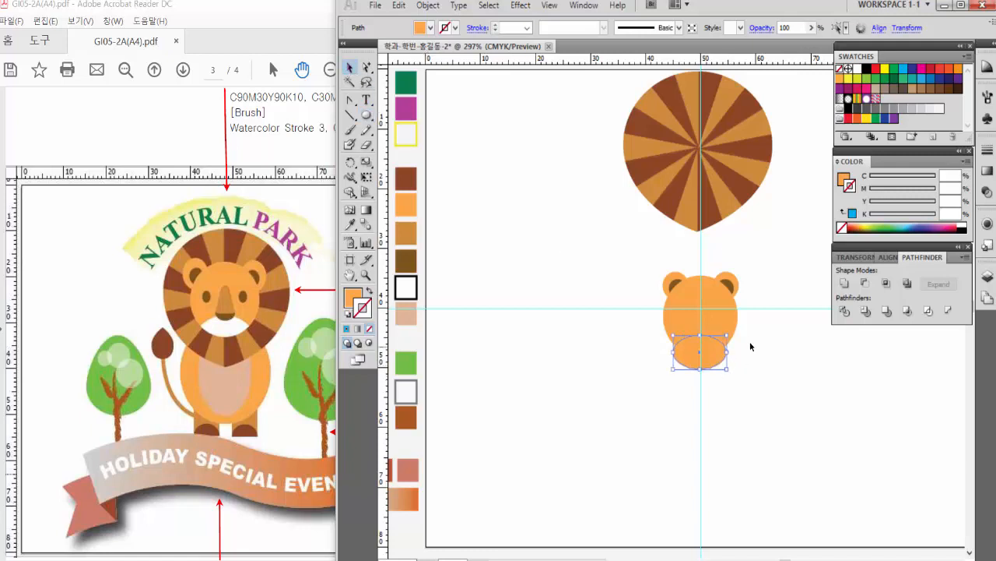
left_click_drag(758, 340, 693, 382)
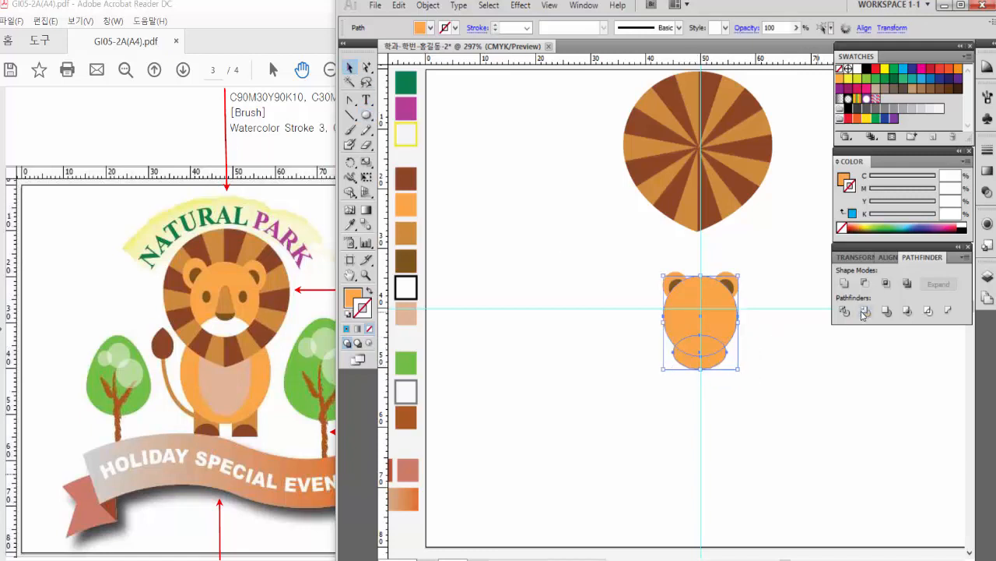
left_click(846, 311)
left_click(716, 374)
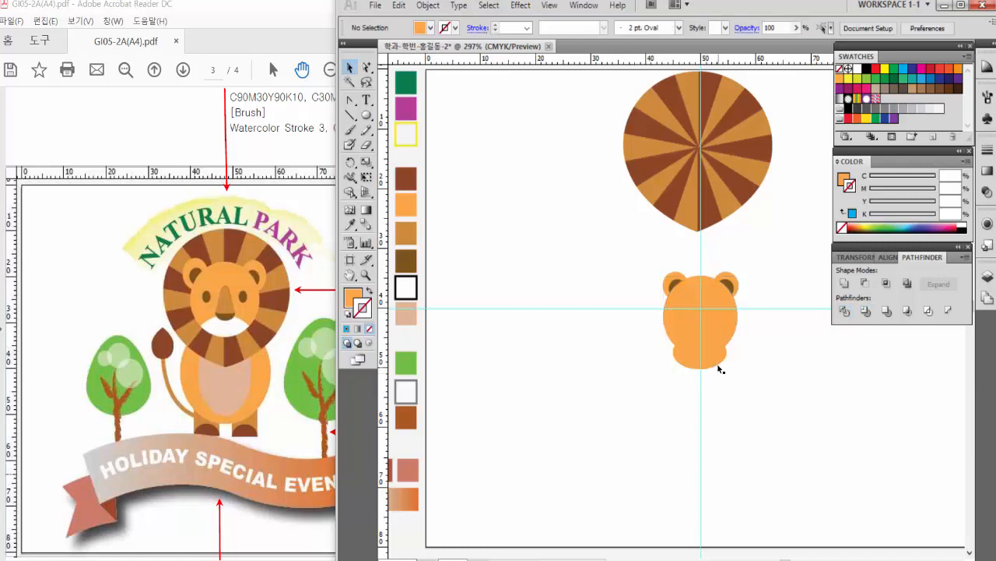
Delete the divided piece hanging below the face and select the remaining lens-shaped mouth piece.
left_click(718, 365)
left_click(367, 68)
left_click(659, 390)
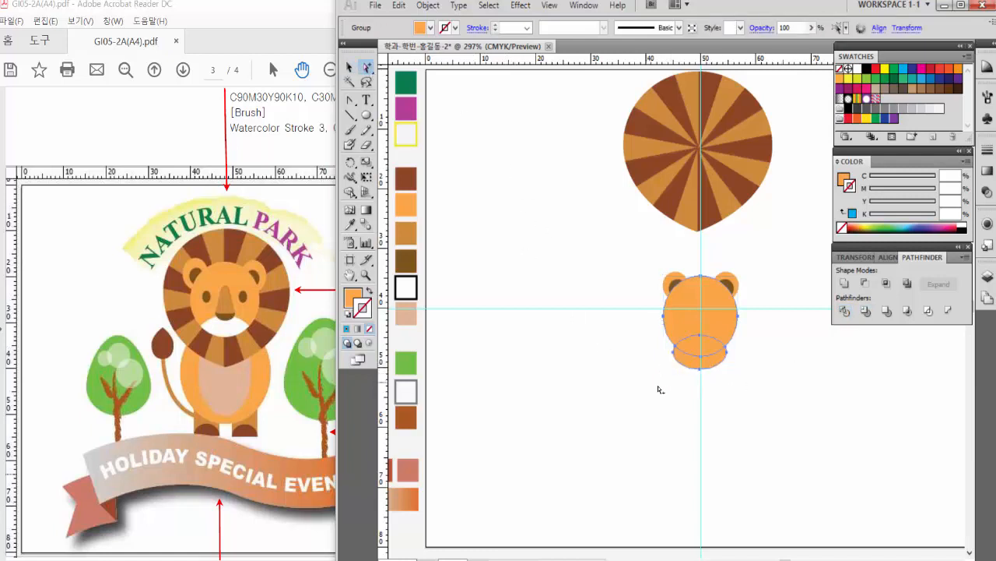
left_click(715, 369)
left_click(714, 367)
left_click_drag(716, 370, 712, 348)
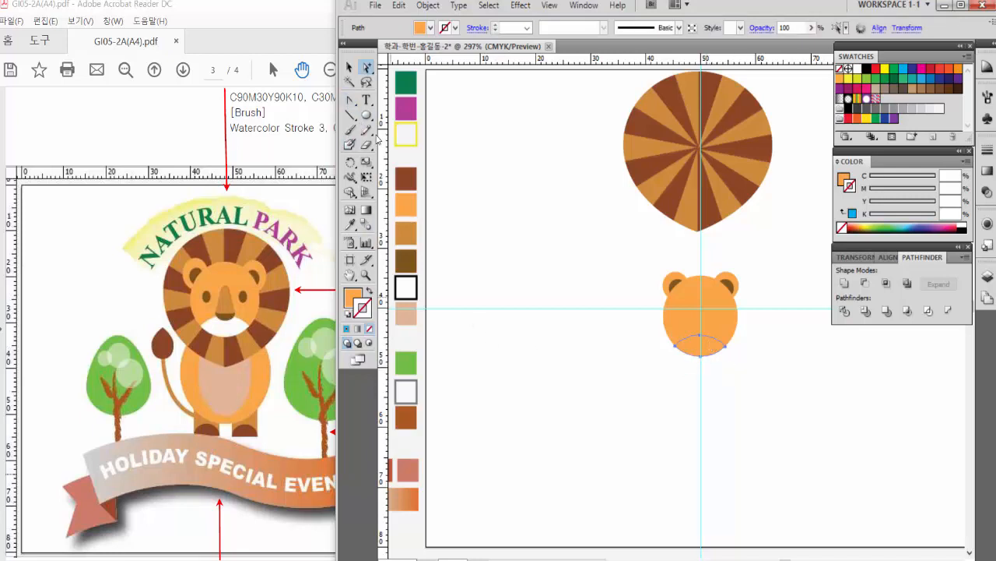
Give the mouth piece a white fill with no stroke, and deselect it.
left_click(350, 225)
key("d")
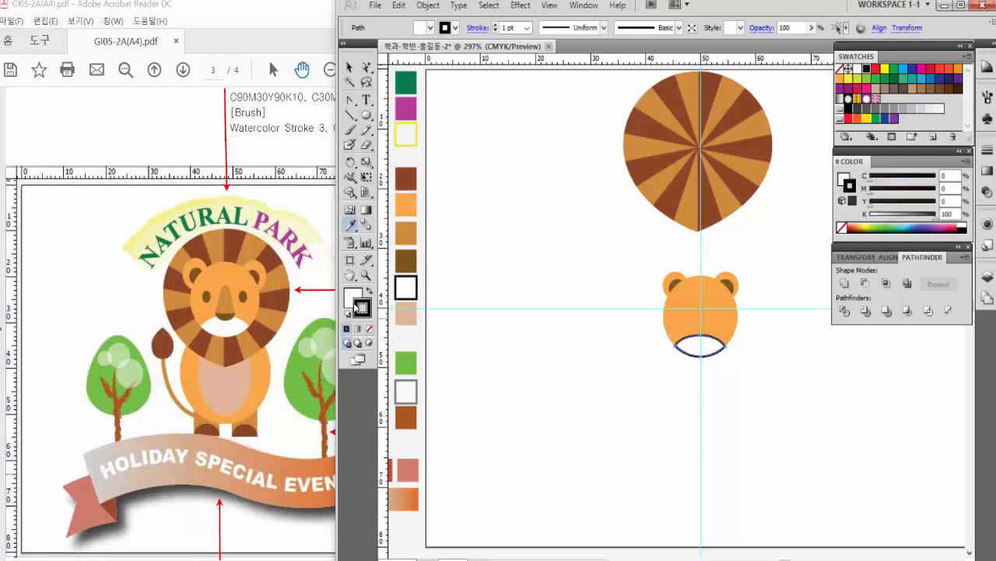
left_click(371, 331)
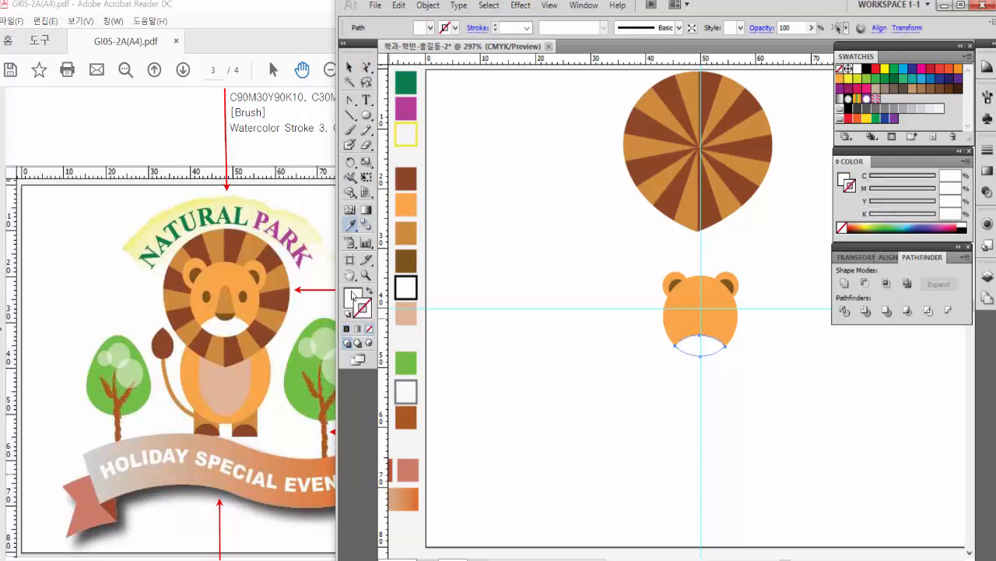
left_click(352, 68)
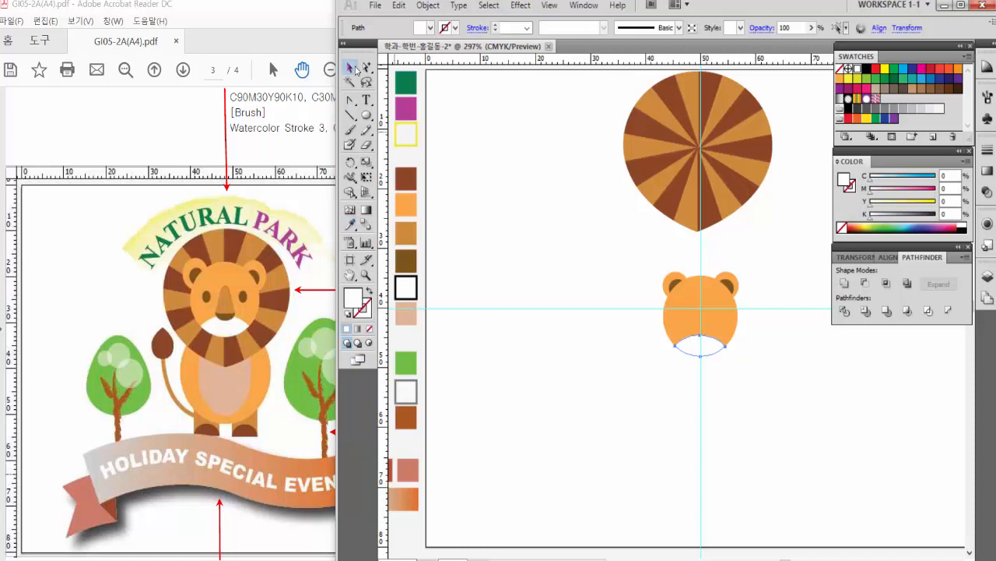
left_click(584, 274)
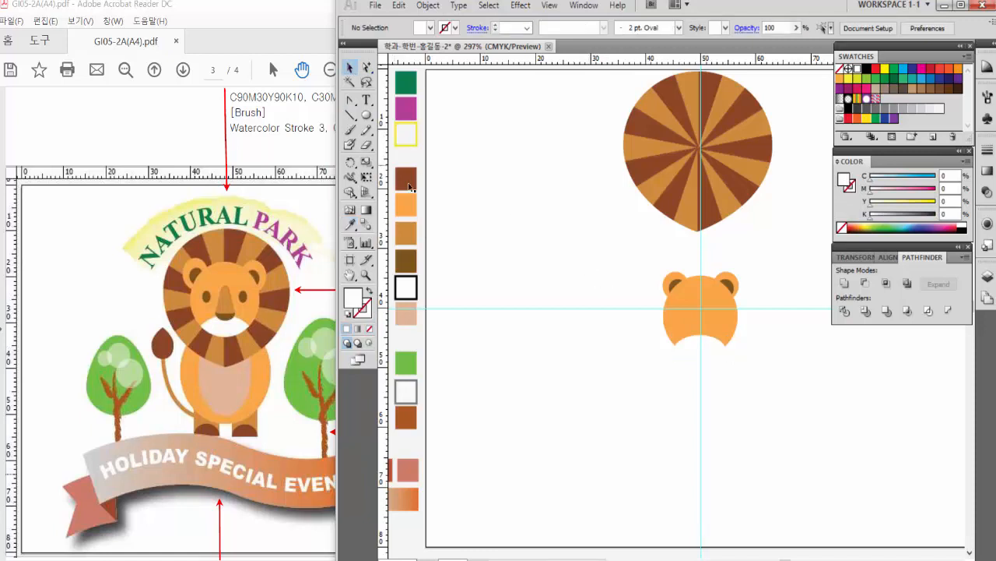
Draw a left eye about 1.5 mm wide and 2.5 mm high, sample dark brown for it, and place a matching right eye.
left_click(366, 115)
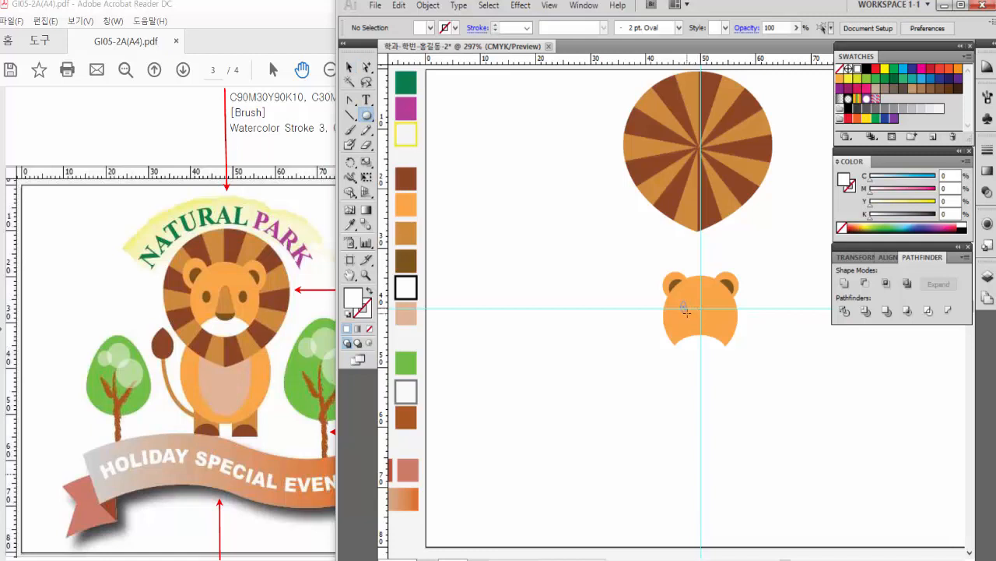
left_click_drag(682, 301, 688, 313)
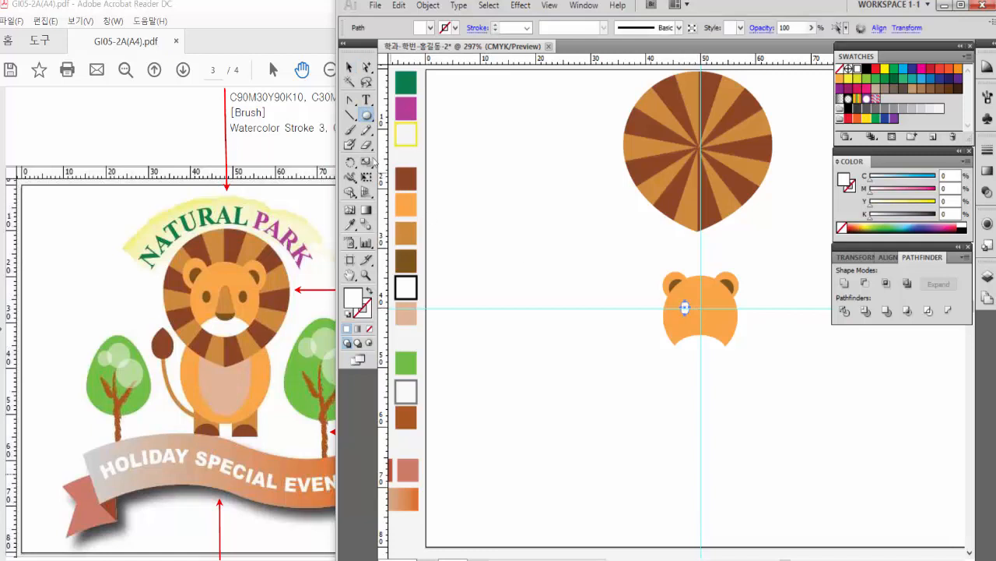
left_click(350, 225)
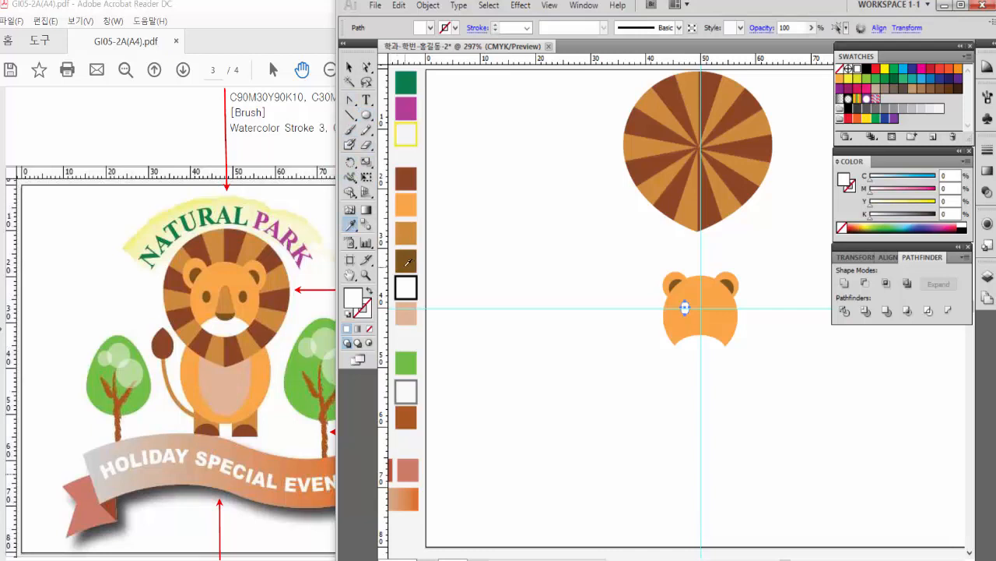
left_click(406, 263)
left_click(350, 68)
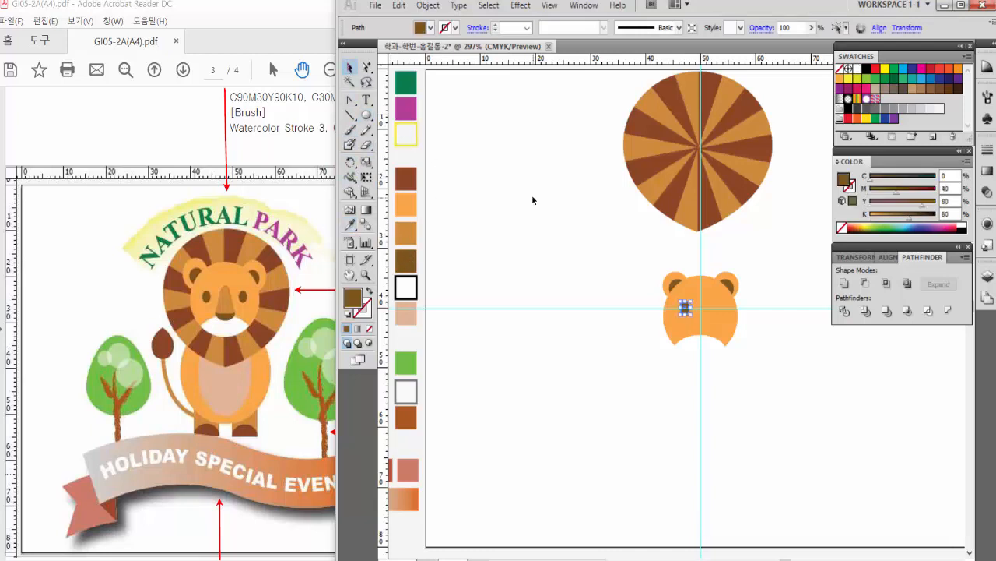
left_click(532, 200)
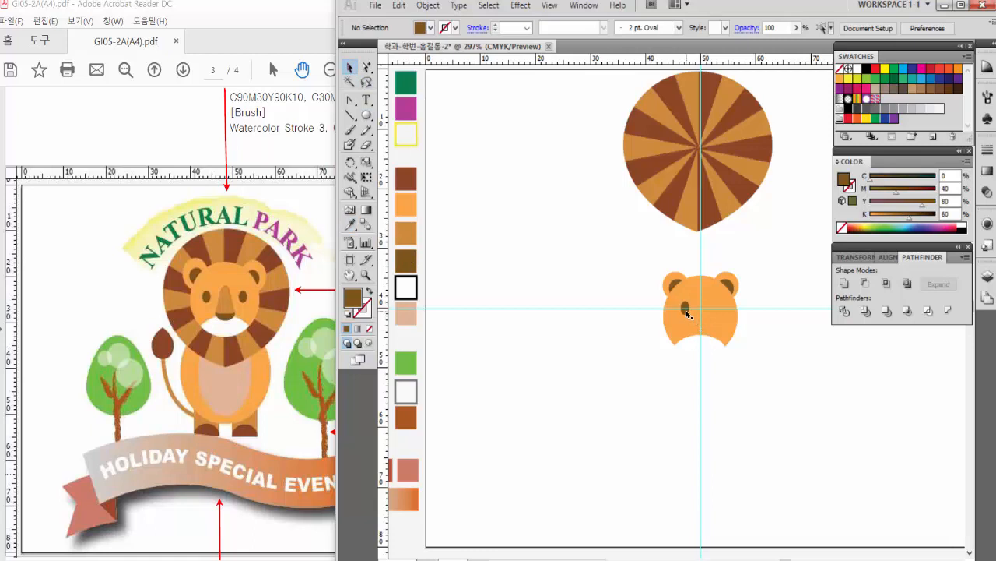
left_click_drag(697, 313, 717, 313)
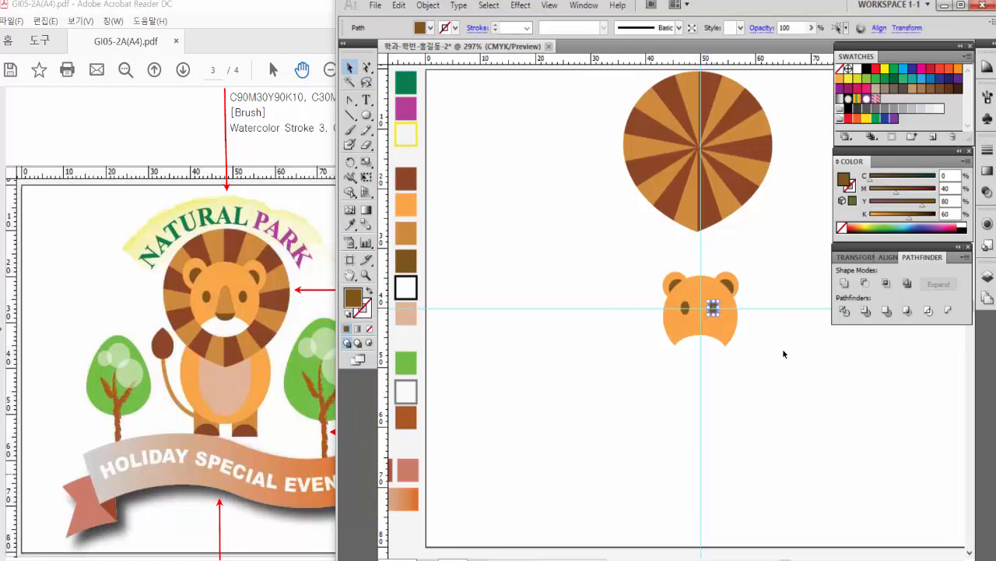
Draw a closed nose bridge shape about 3.7 mm high between the eyes with the Pen tool, rounded on top and widening to a flat base.
left_click(782, 348)
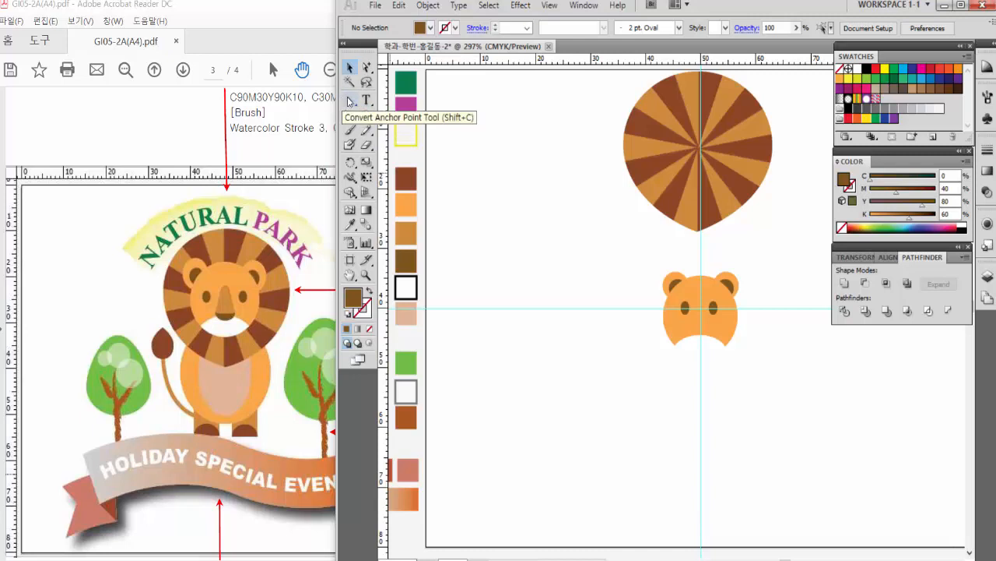
left_click_drag(351, 99, 383, 104)
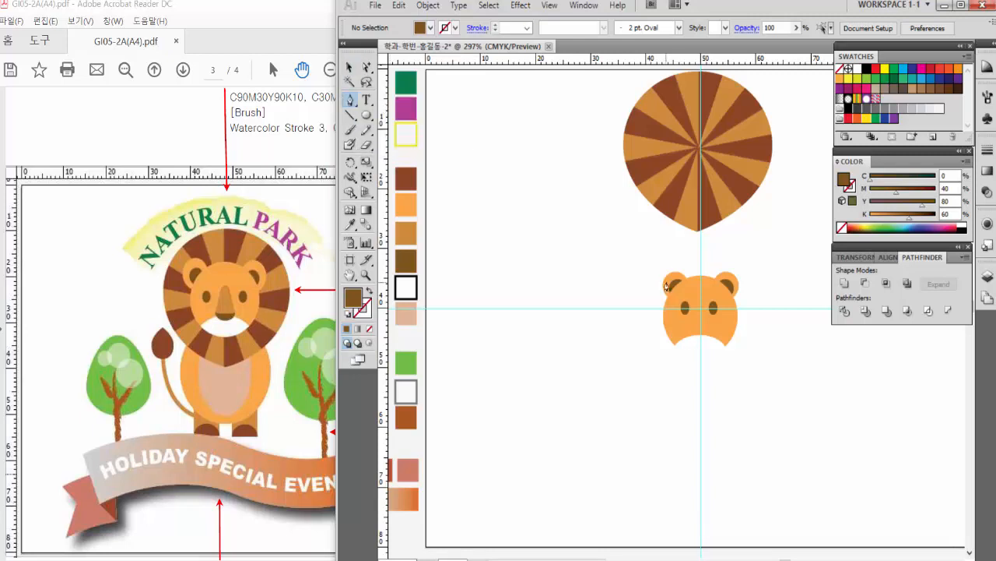
left_click(366, 276)
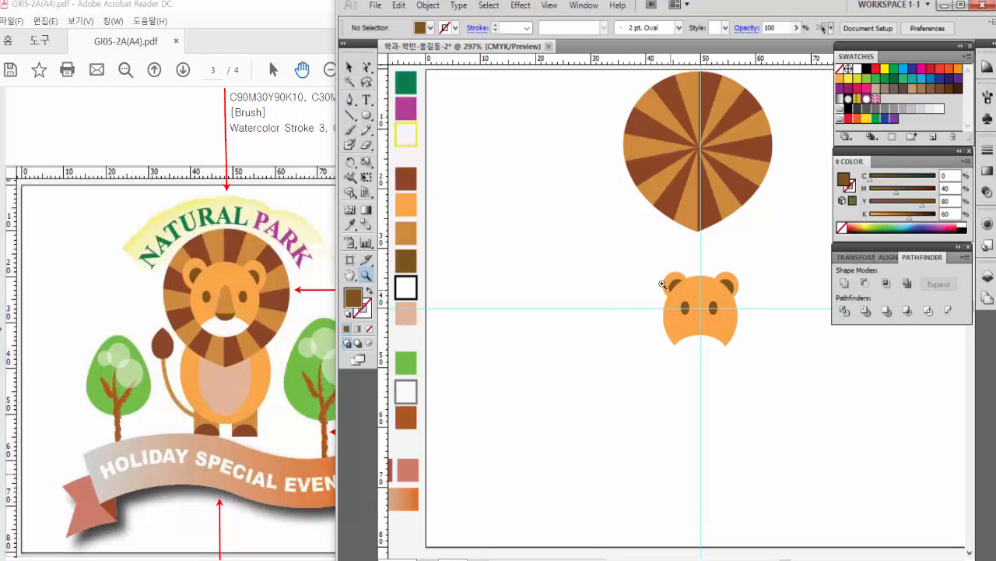
left_click_drag(646, 260, 804, 418)
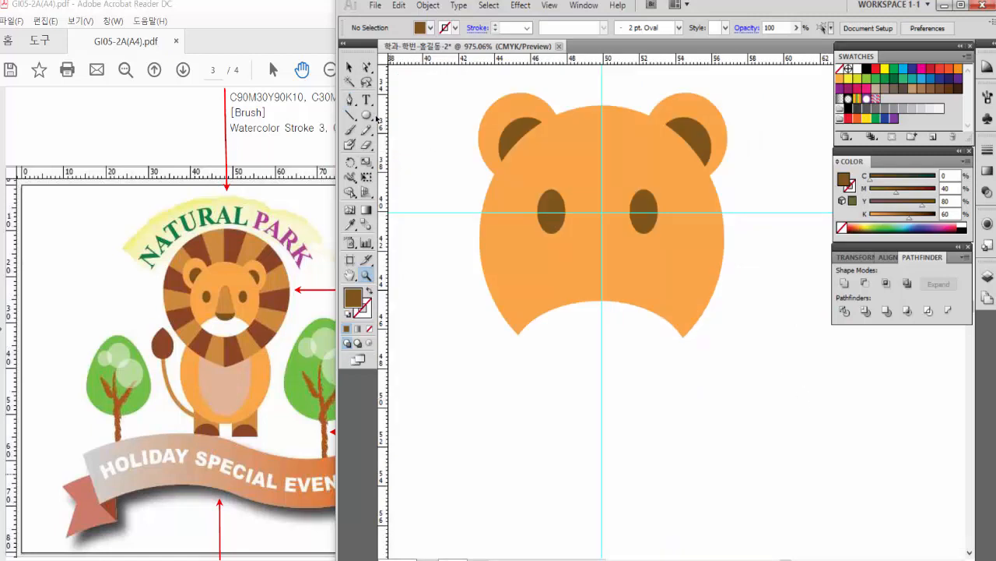
left_click(351, 100)
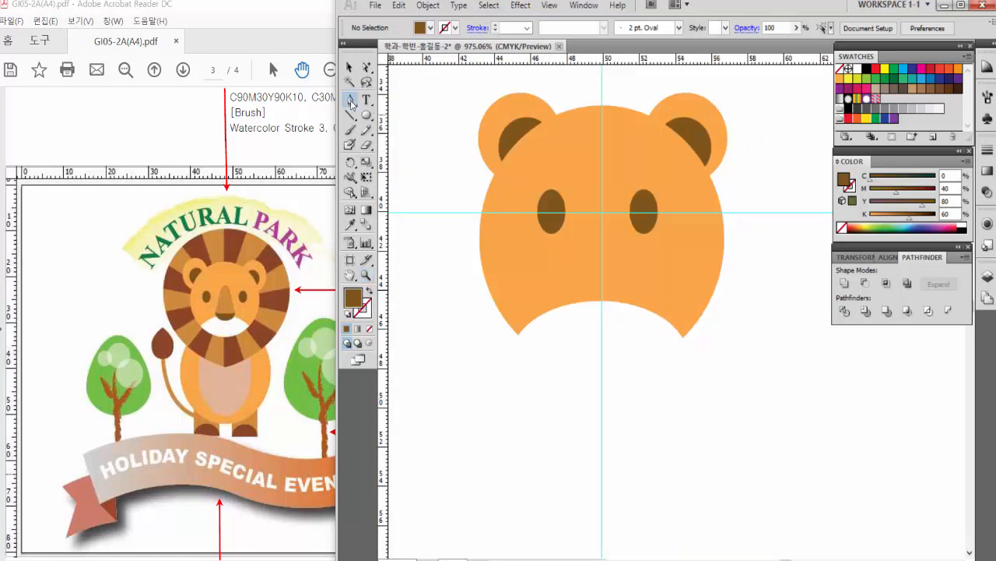
left_click(601, 178)
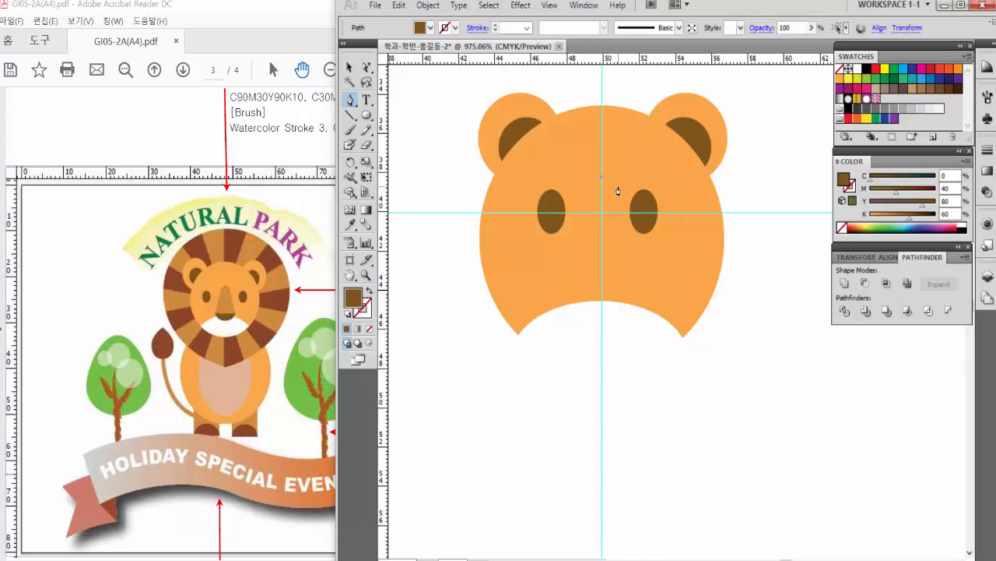
left_click_drag(618, 187, 613, 183)
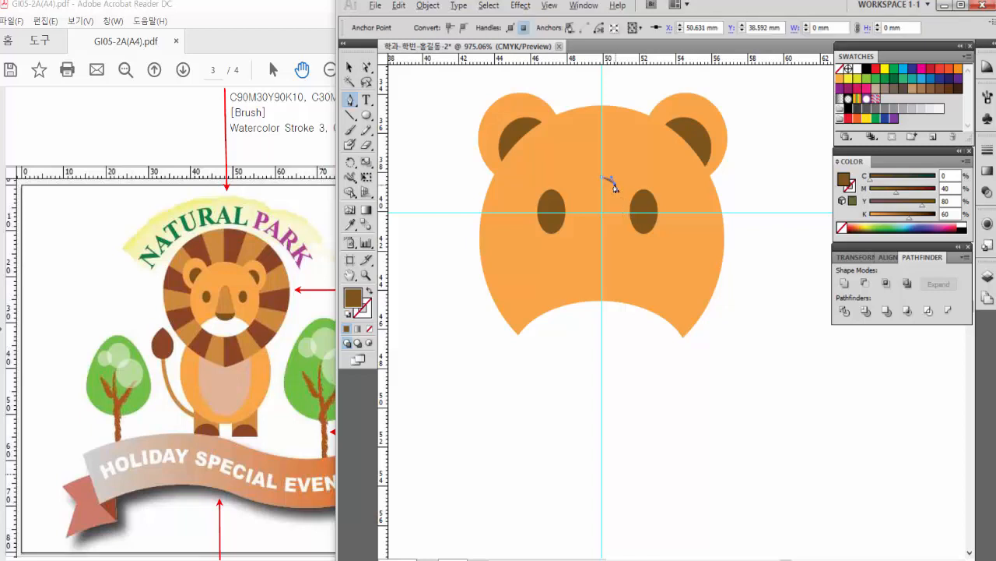
left_click(627, 250)
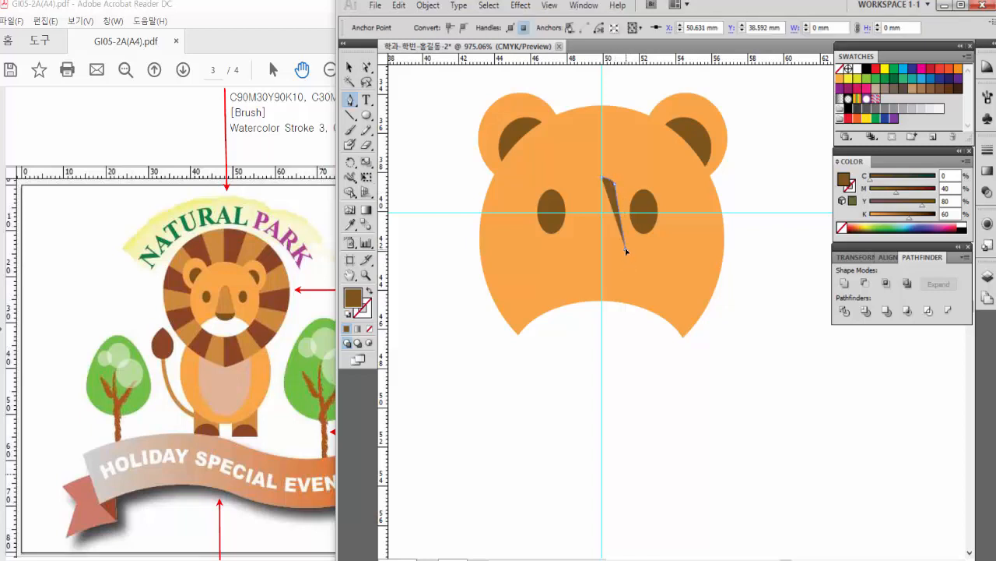
left_click(580, 249)
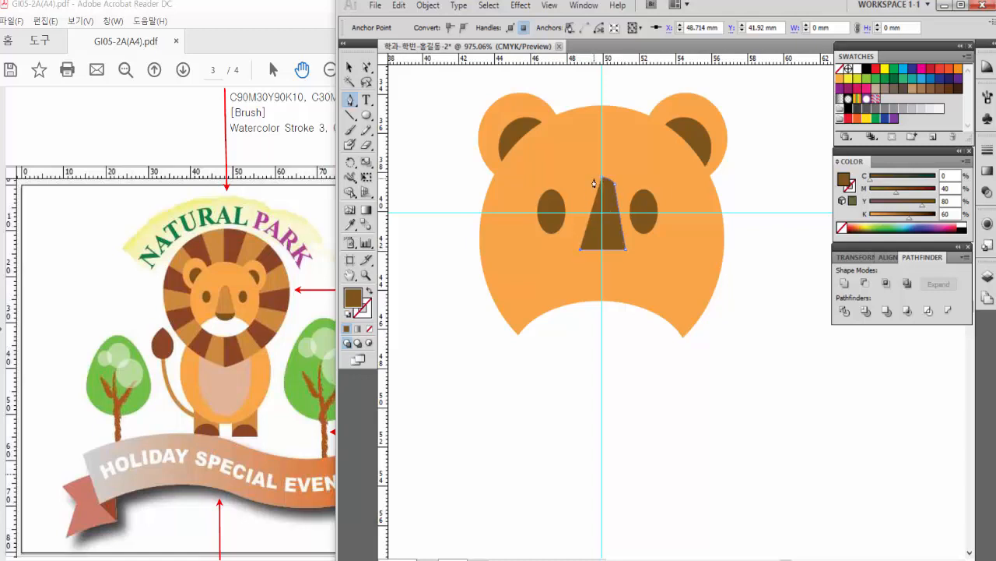
left_click(590, 186)
left_click(602, 179)
left_click_drag(602, 179, 629, 193)
Fill the nose bridge with the golden brown sampled from the colour squares (M40 Y80 K20), and deselect it.
left_click(351, 225)
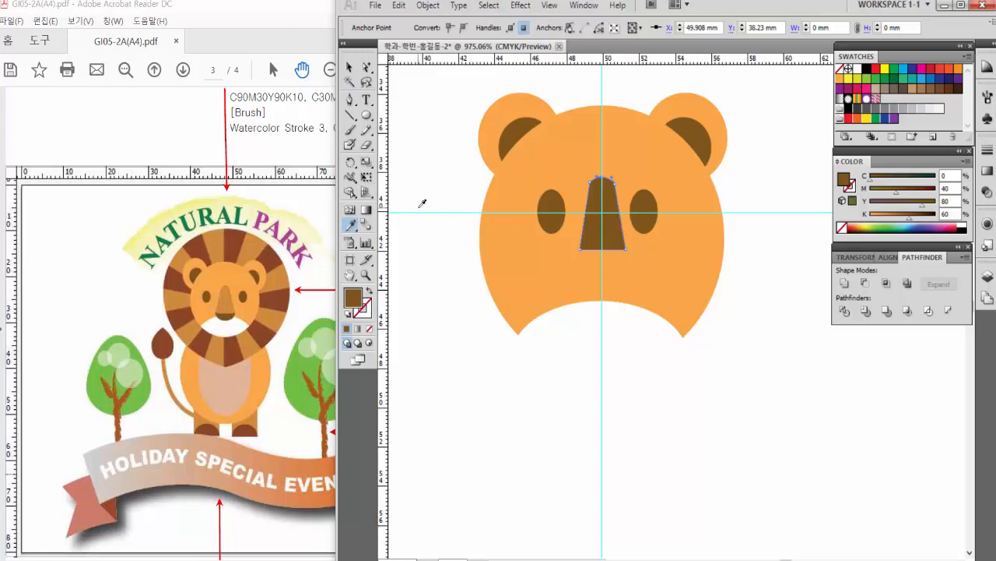
double_click(350, 275)
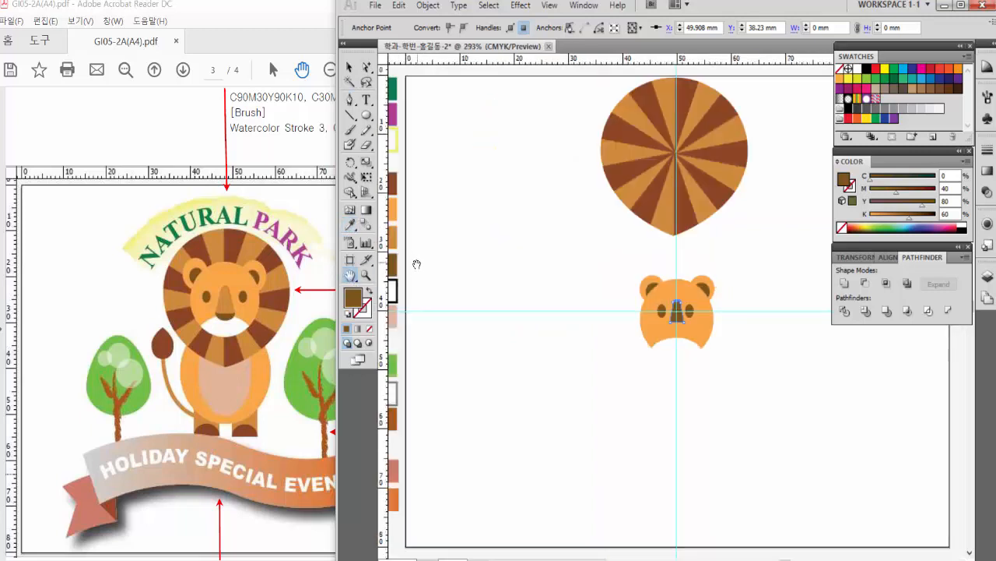
left_click_drag(441, 229, 453, 227)
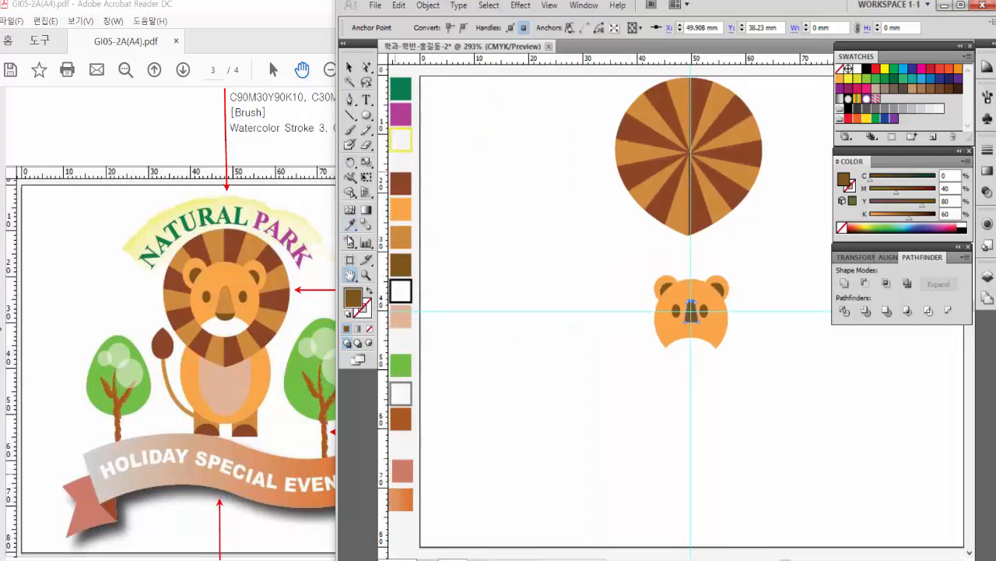
left_click(350, 224)
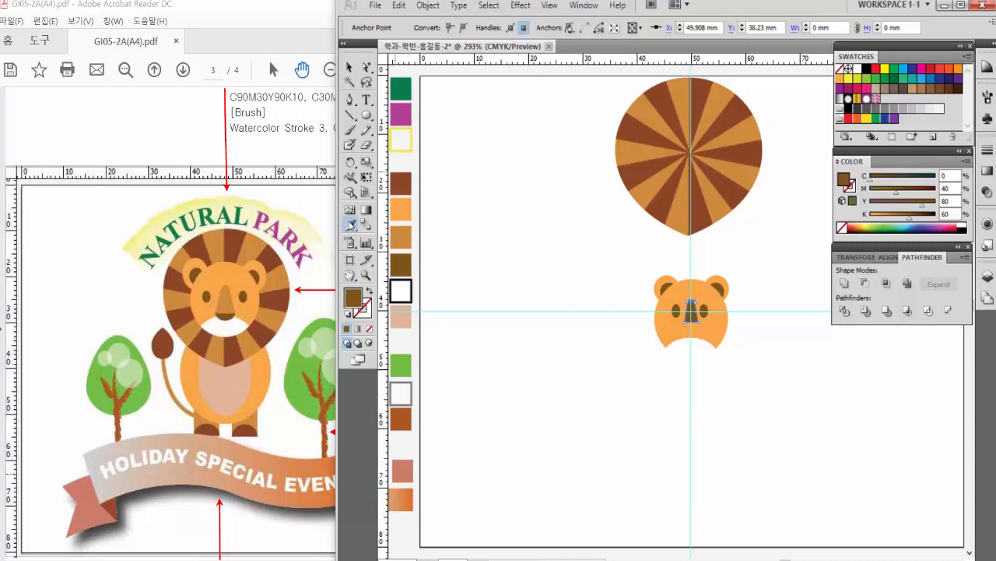
left_click(405, 236)
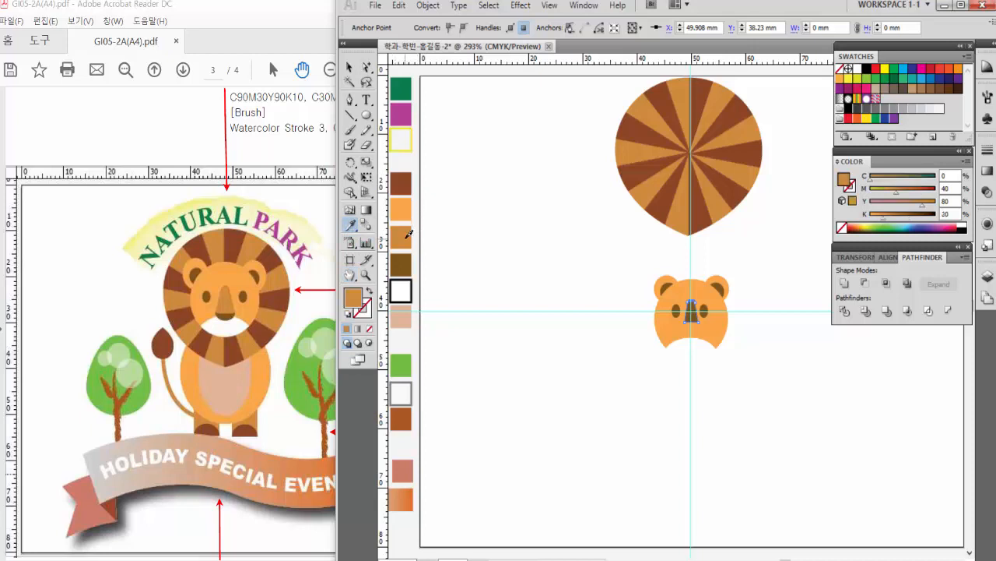
left_click(348, 69)
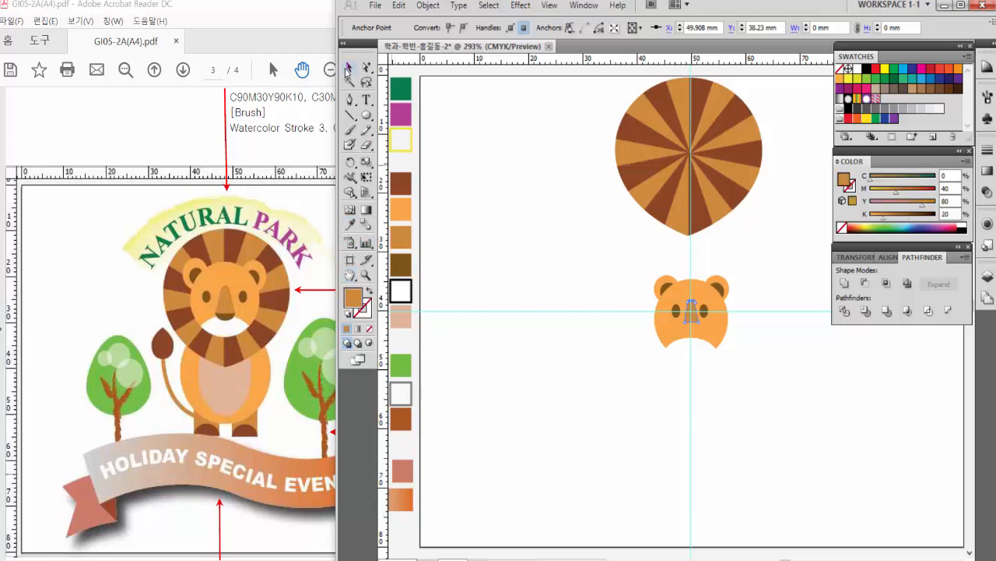
left_click(542, 212)
Draw a small flat ellipse under the nose bridge, move it to the empty area below the face, and delete its upper anchor point.
left_click(366, 274)
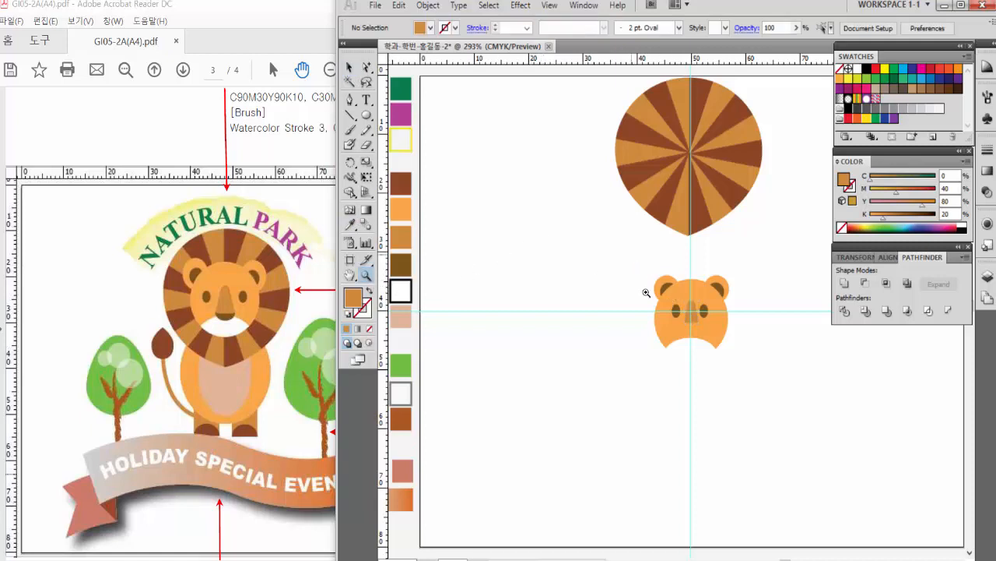
left_click_drag(649, 289, 783, 396)
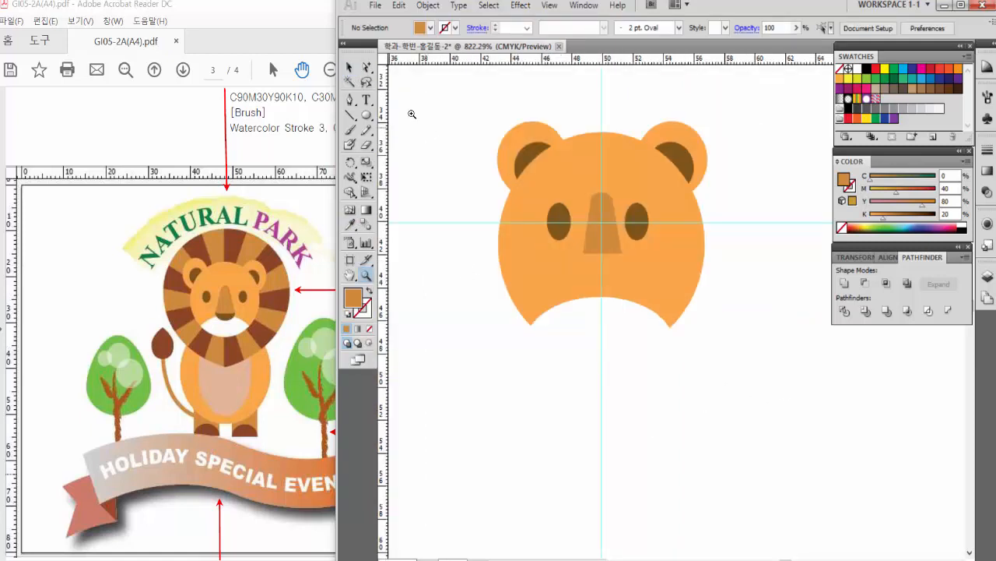
left_click(365, 115)
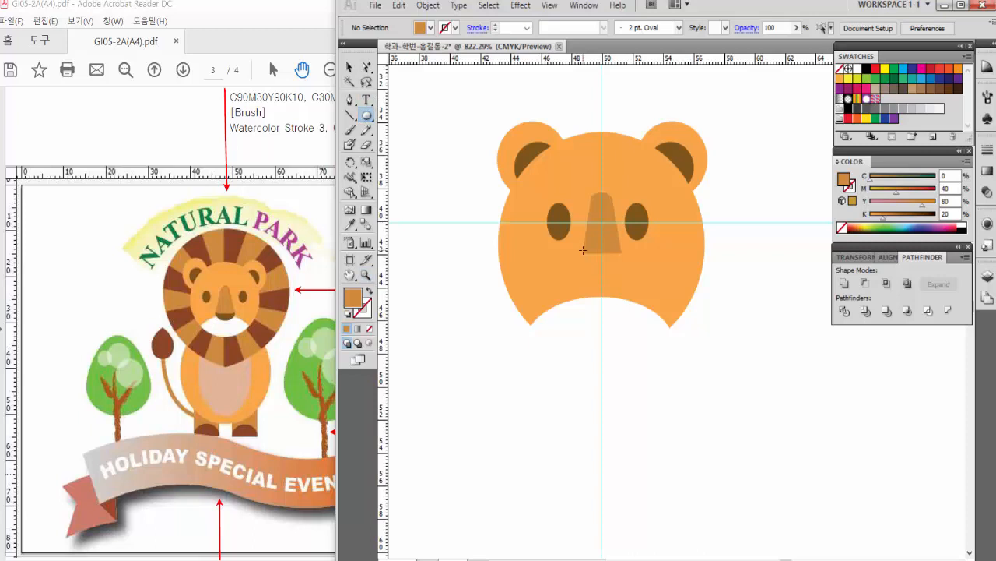
left_click_drag(608, 266, 632, 279)
left_click_drag(366, 69, 399, 72)
left_click(697, 308)
left_click_drag(619, 268, 608, 433)
left_click_drag(580, 395, 629, 424)
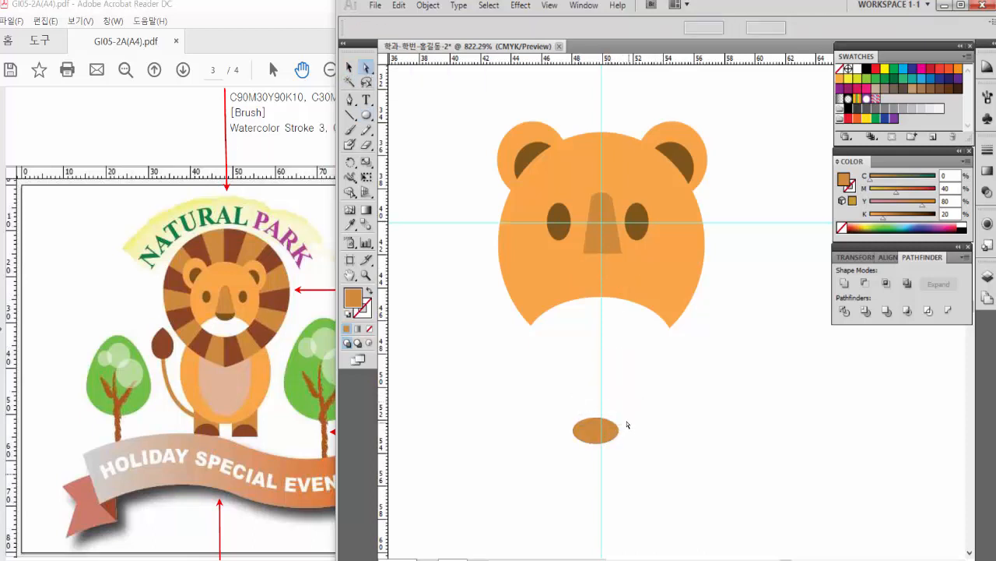
key("Delete")
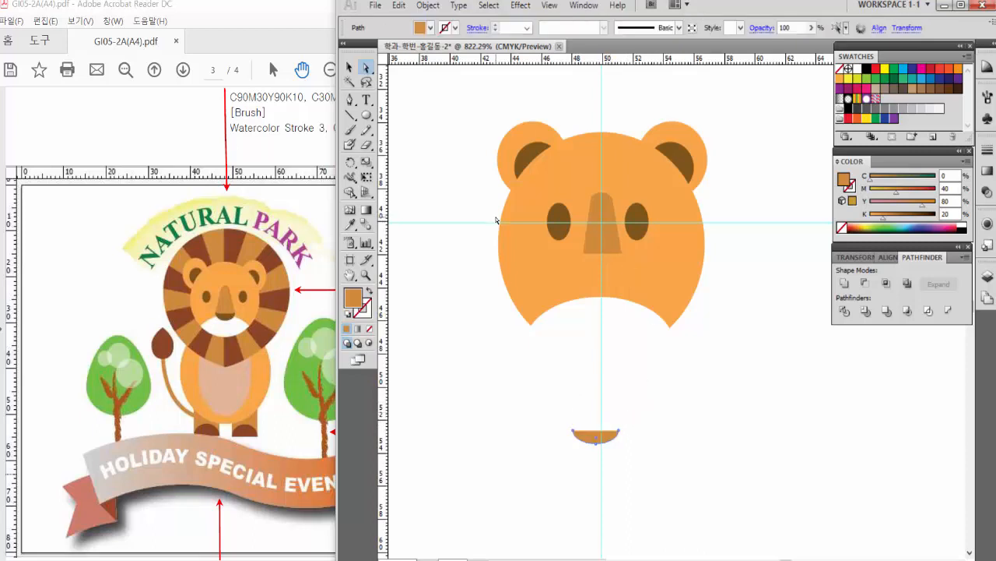
Give the half-ellipse the eyes' dark brown and place it directly beneath the nose bridge as the nose tip.
left_click(350, 225)
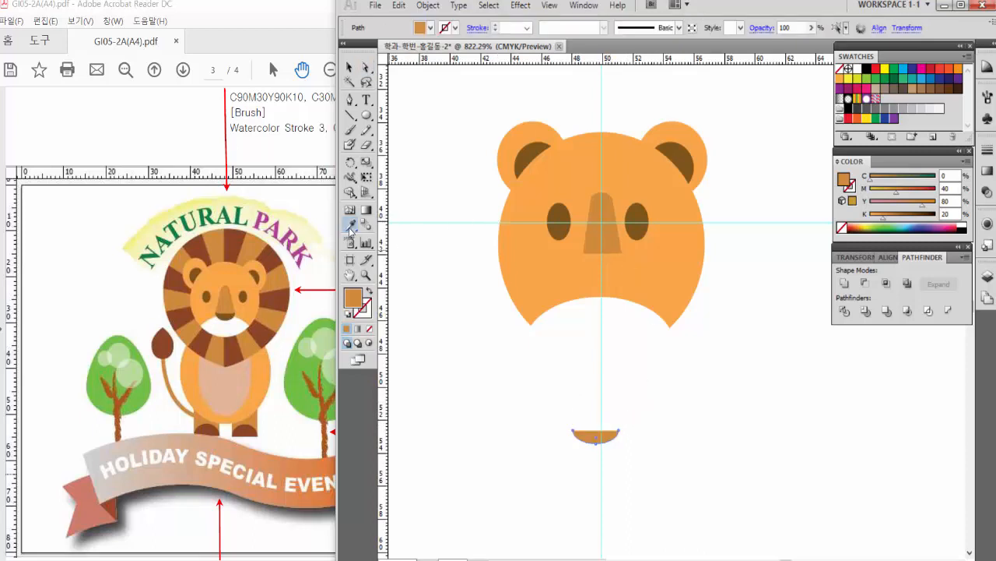
left_click(559, 216)
left_click(348, 68)
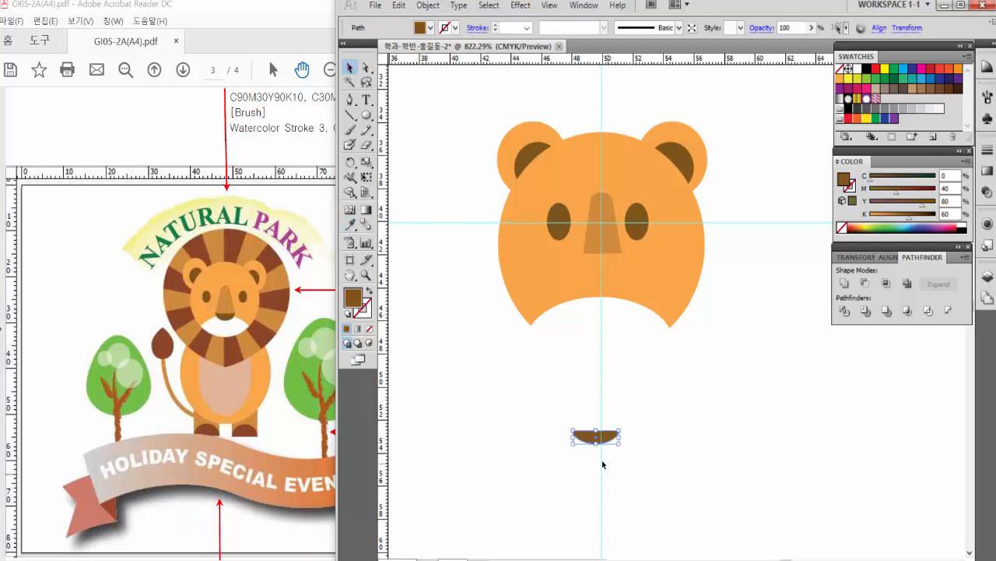
left_click_drag(599, 442, 608, 269)
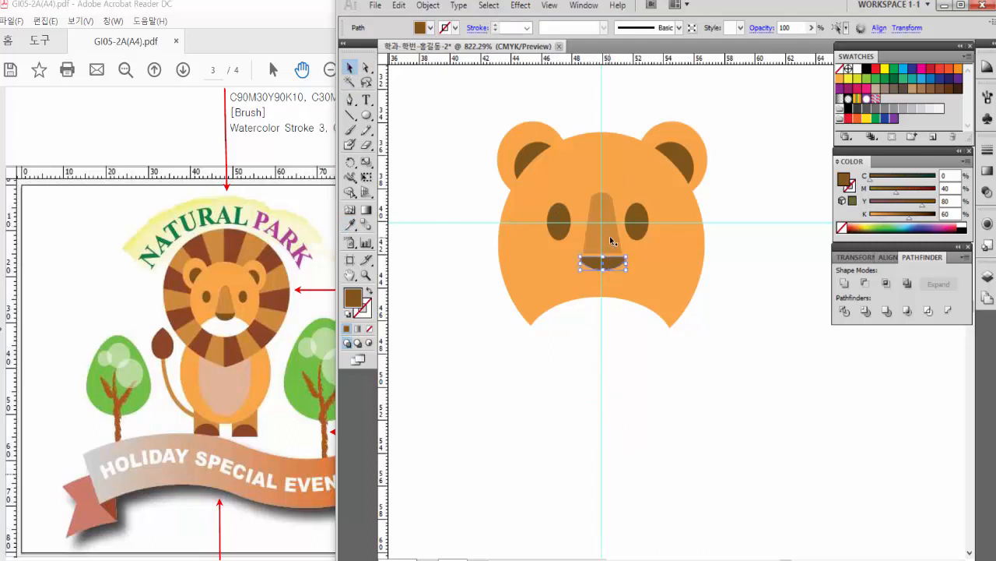
Move the nose bridge and nose tip down together until the tip sits at the upper edge of the mouth.
left_click(610, 236, "shift")
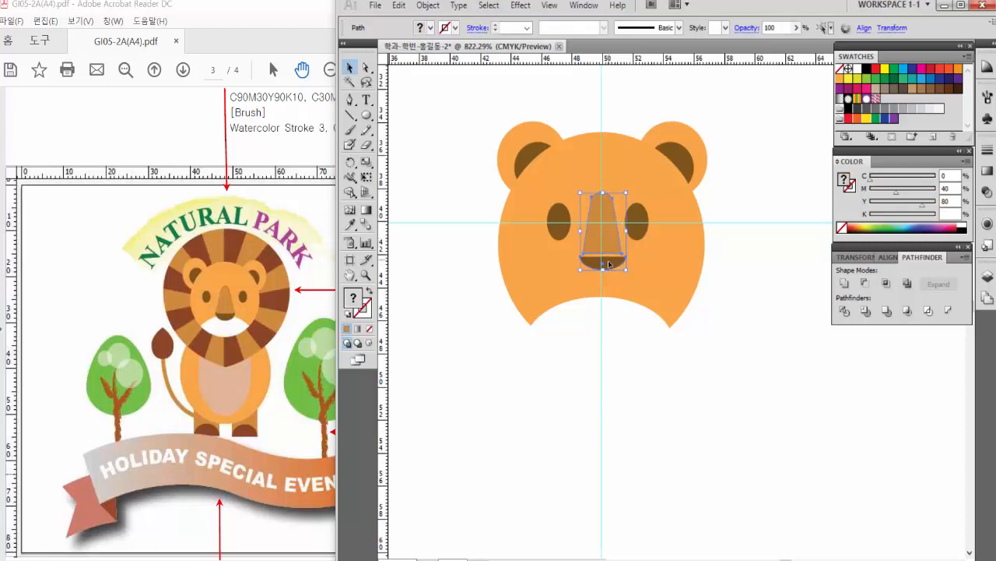
left_click_drag(609, 266, 627, 294)
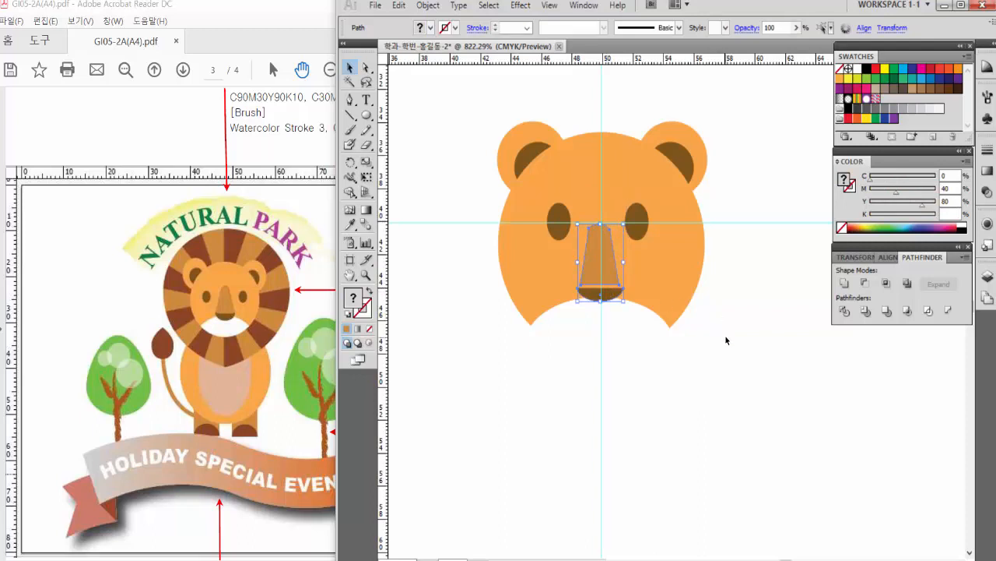
left_click(725, 335)
Move the nose bridge down onto the nose tip and widen it to match the tip's width.
left_click(604, 268)
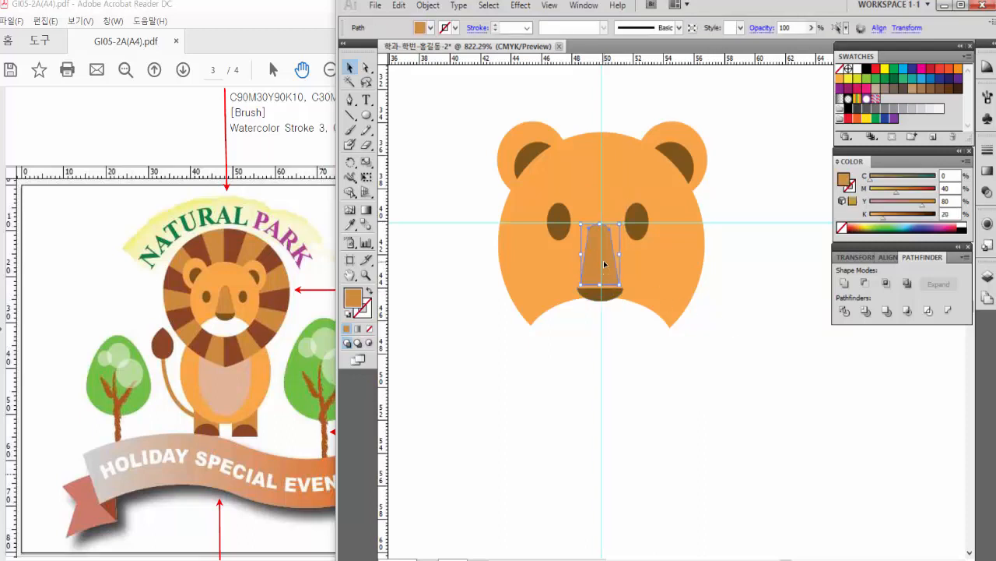
left_click(630, 382)
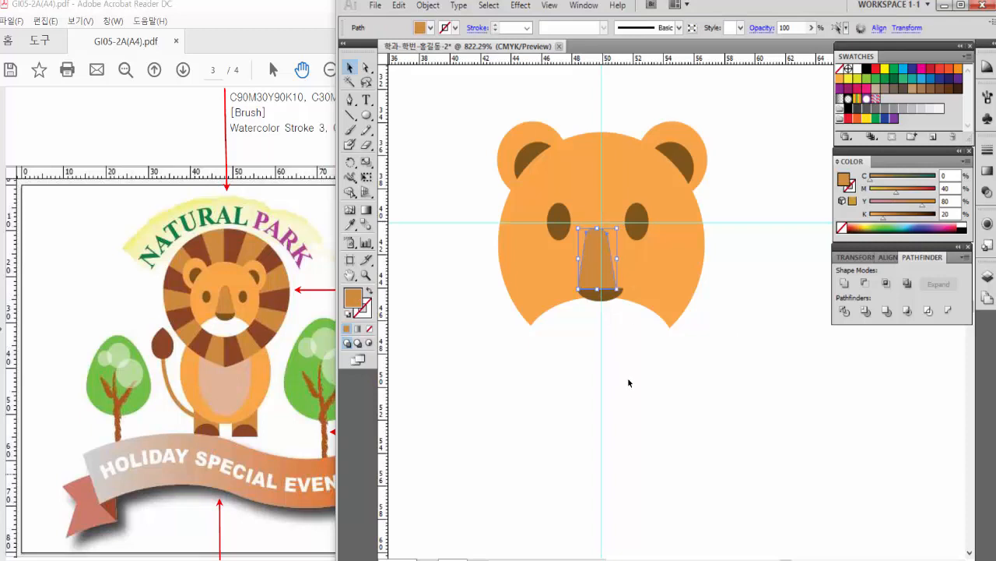
left_click(613, 234)
left_click_drag(616, 227, 624, 222)
left_click(695, 336)
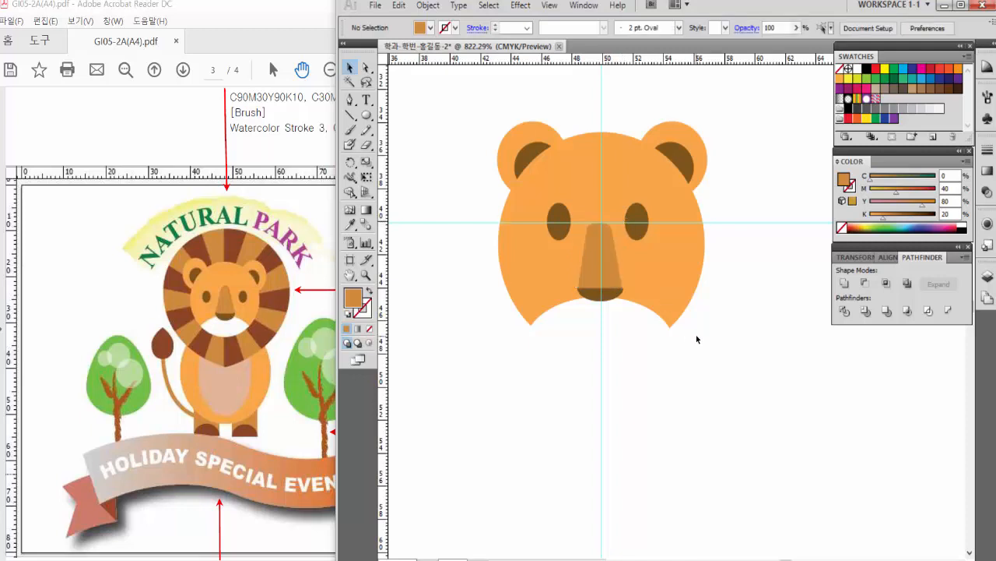
Stretch the nose tip slightly downward so it overlaps the mouth edge, and leave the nose pieces deselected.
left_click(599, 300)
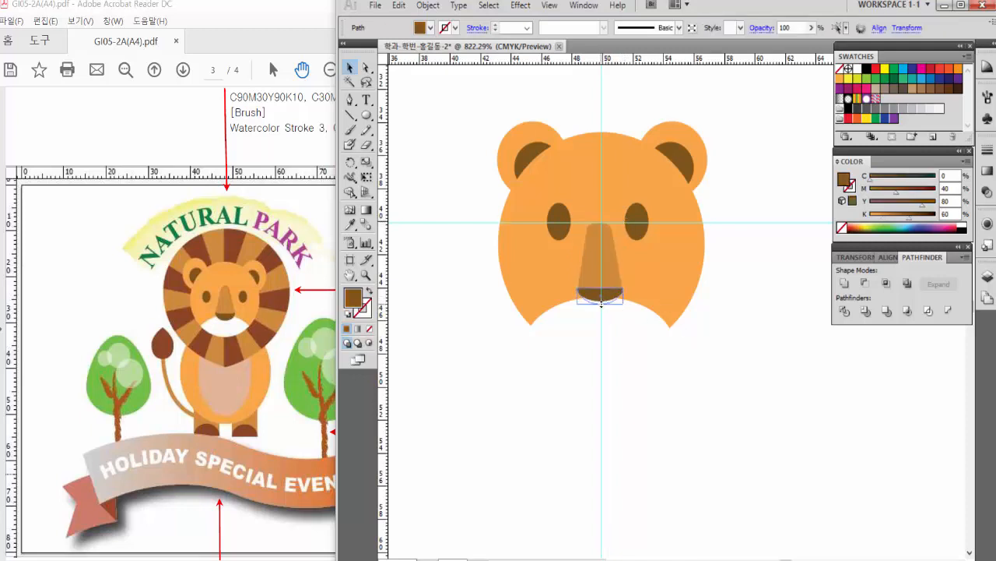
left_click(659, 354)
left_click(614, 269)
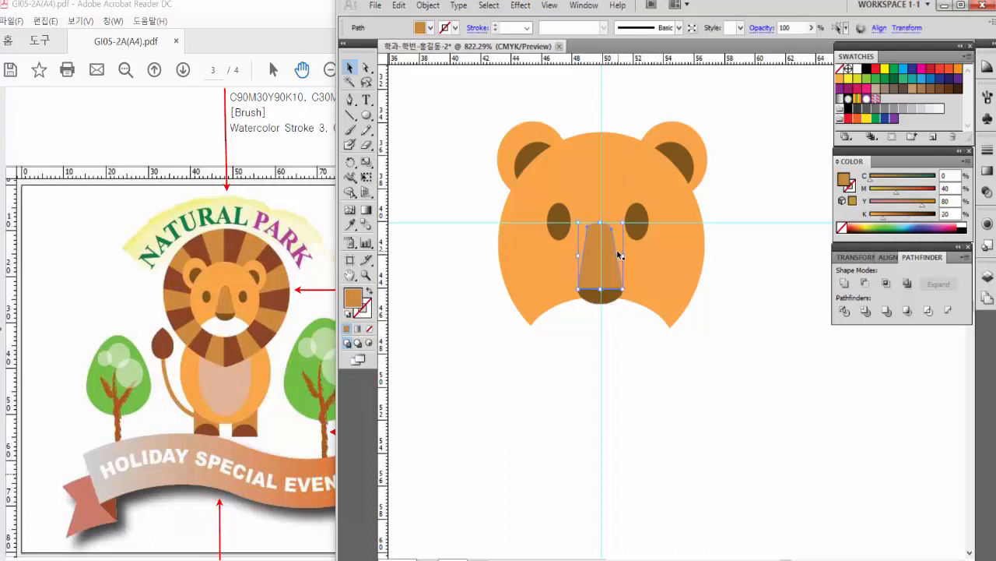
left_click(758, 304)
Move both eyes down beside the nose bridge and shift the right eye slightly outward.
left_click(559, 237)
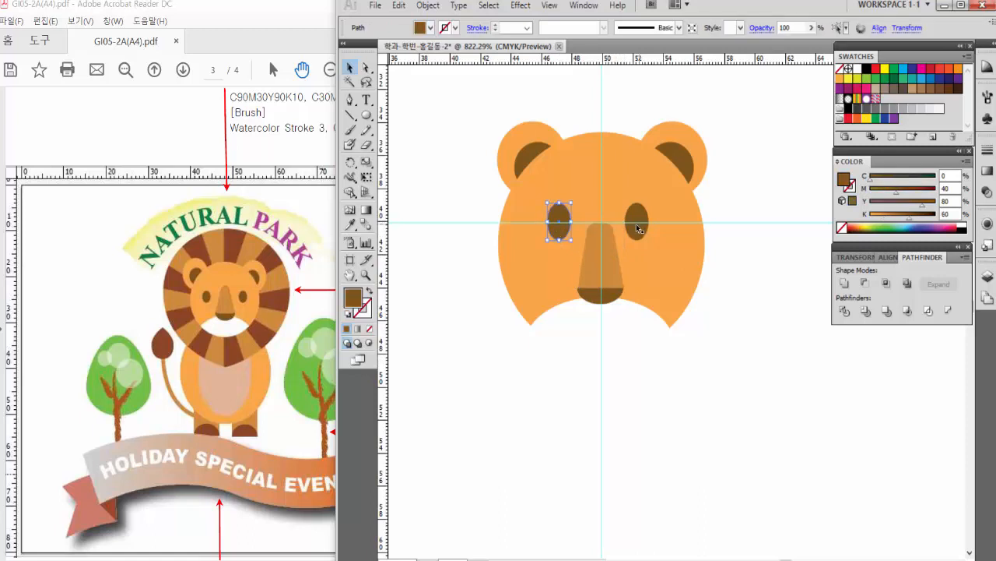
left_click(636, 223, "shift")
left_click_drag(633, 233, 651, 239)
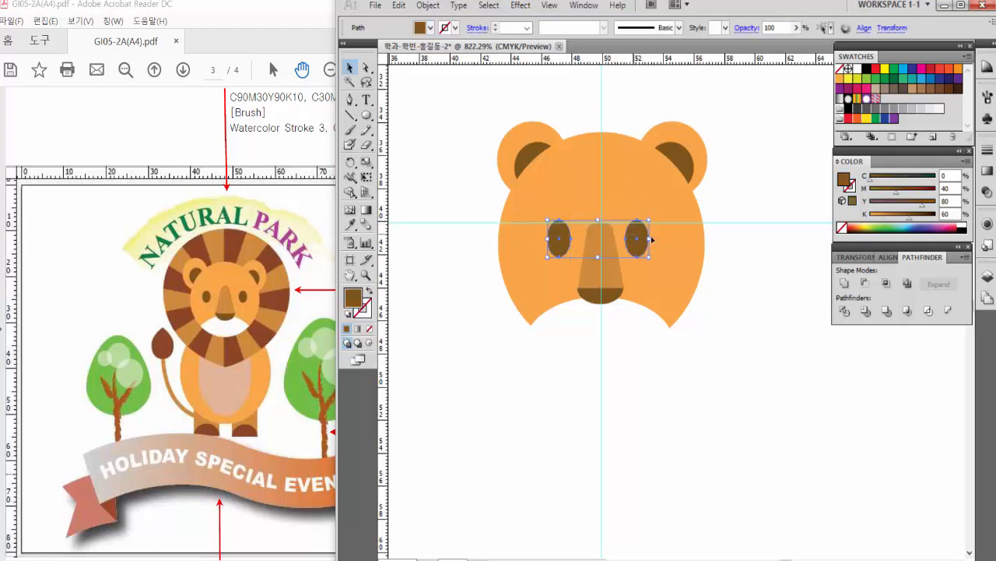
left_click(722, 279)
left_click(633, 246)
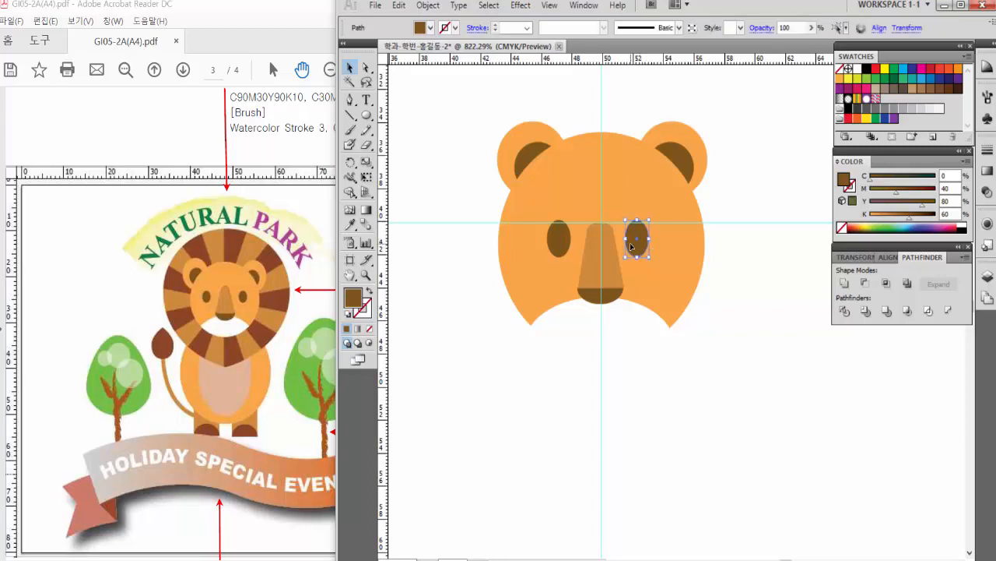
left_click(754, 332)
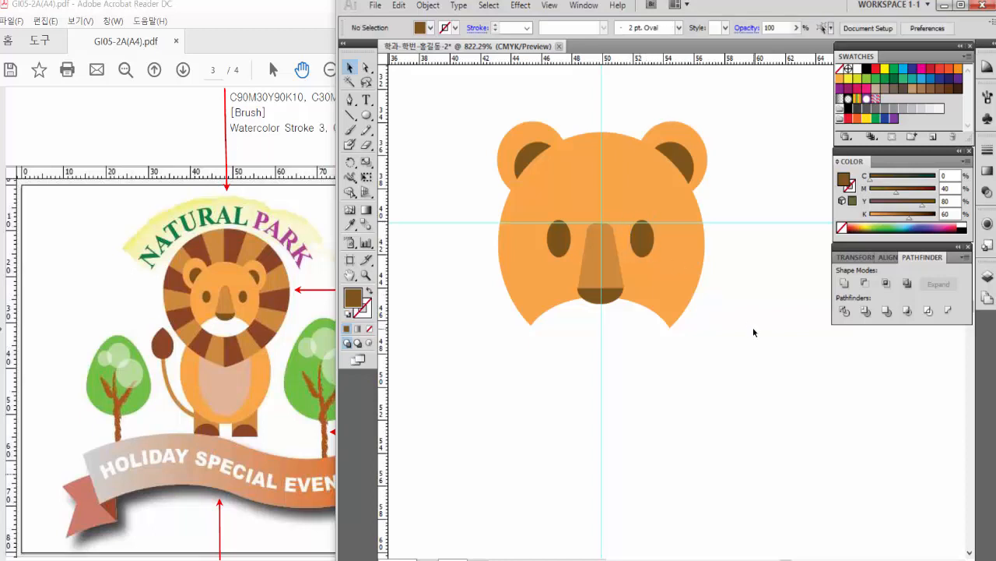
Shift both ears, inner parts included, slightly outward and down along the sides of the lion's head.
left_click_drag(522, 150, 522, 169)
left_click_drag(663, 96, 691, 158)
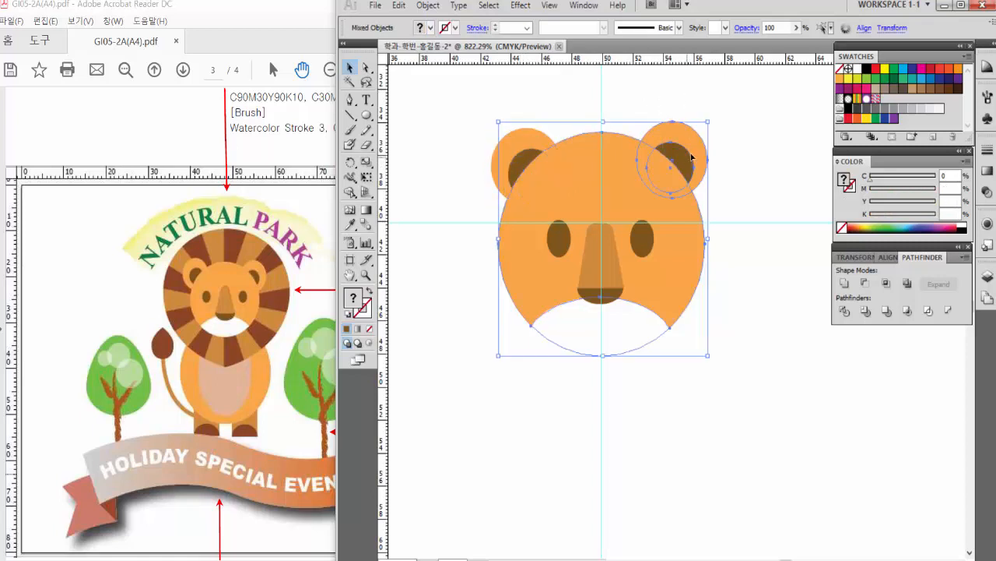
left_click(730, 139)
left_click_drag(659, 99, 689, 164)
left_click(745, 220)
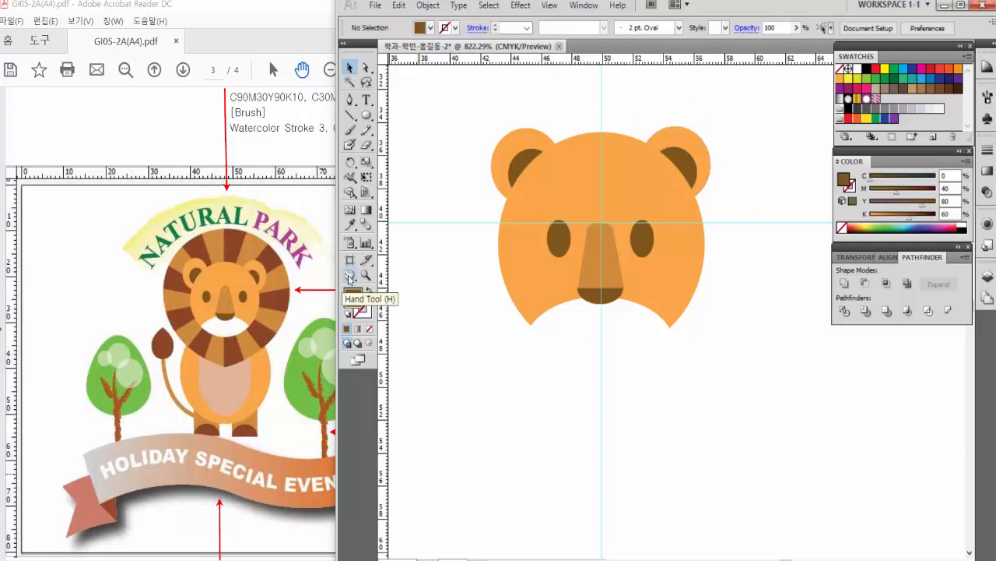
Move the complete lion face up onto the middle of the striped mane, aligned with the vertical guide.
double_click(351, 277)
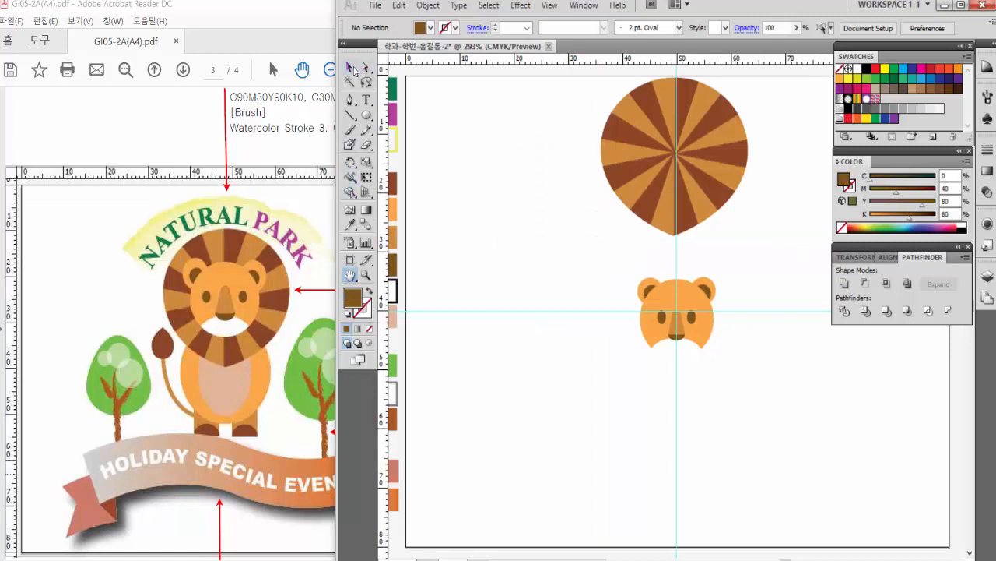
left_click_drag(730, 372, 778, 414)
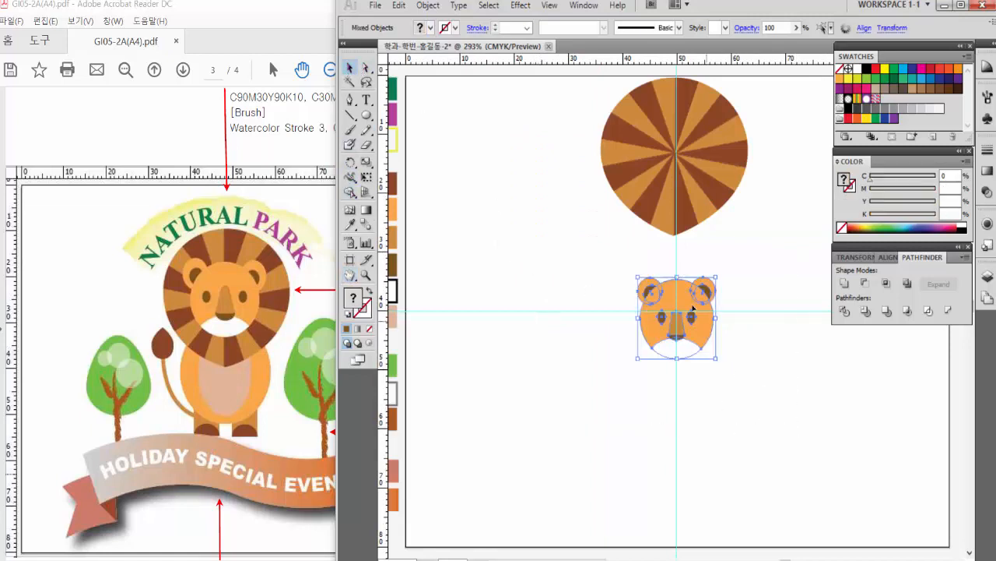
left_click_drag(677, 229, 679, 138)
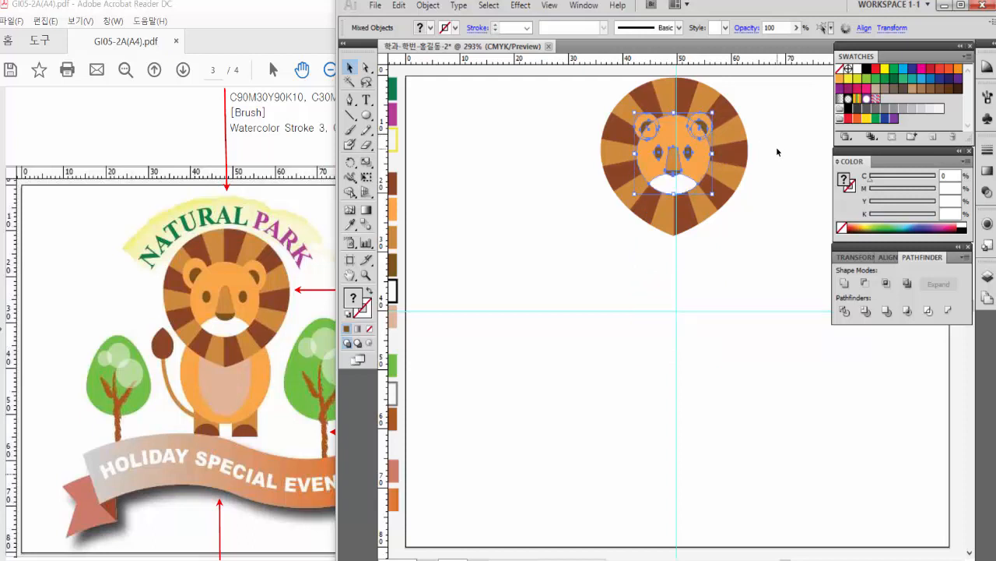
key("Right")
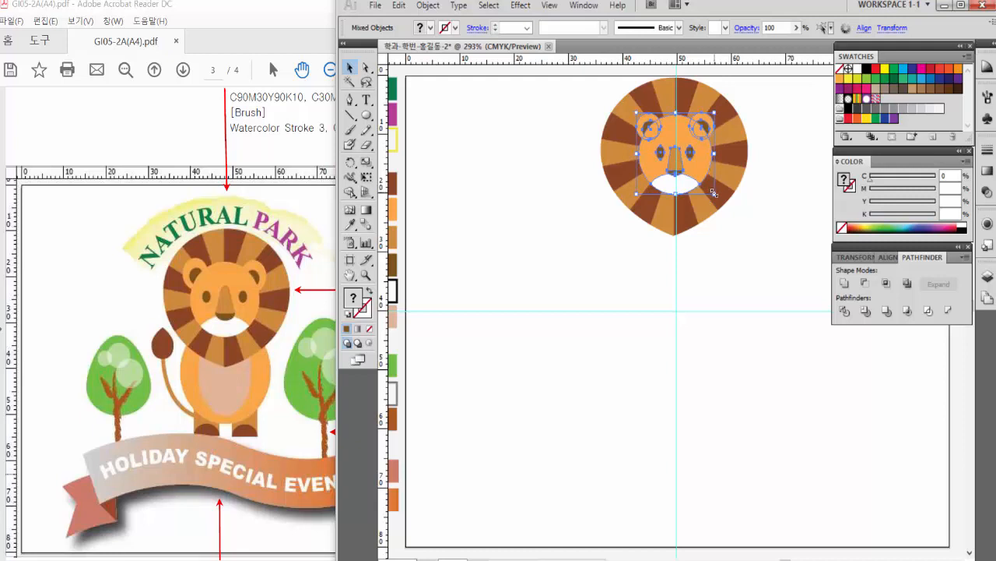
left_click(783, 203)
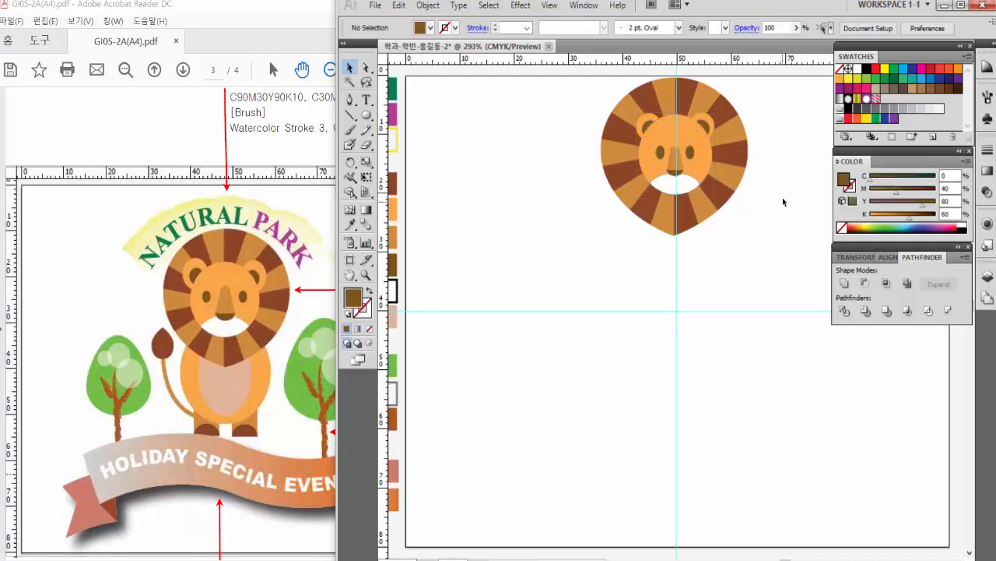
Scale the striped mane down proportionally around its centre to about 24 mm wide, keeping it behind the face.
left_click(721, 93)
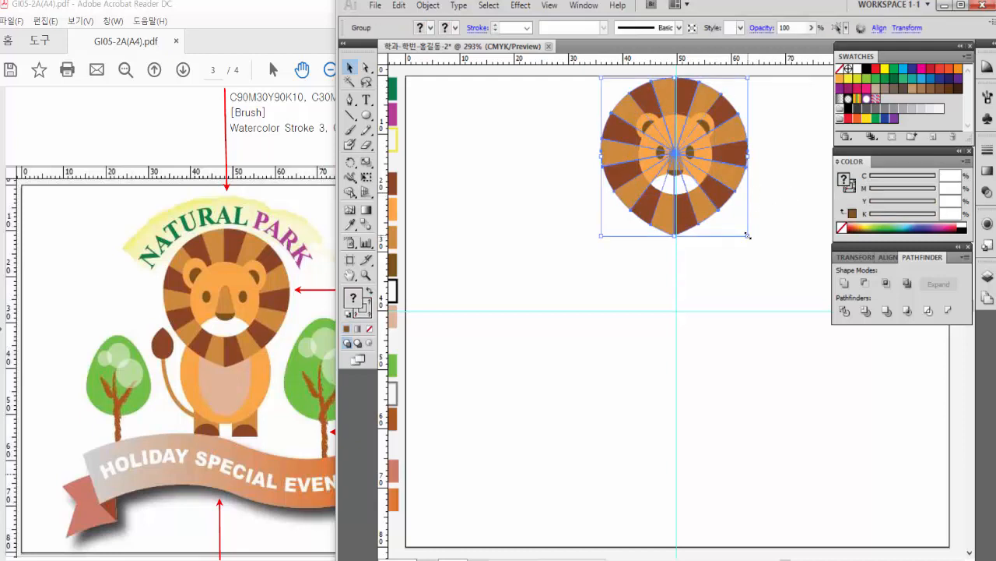
left_click_drag(747, 234, 740, 225)
left_click(762, 281)
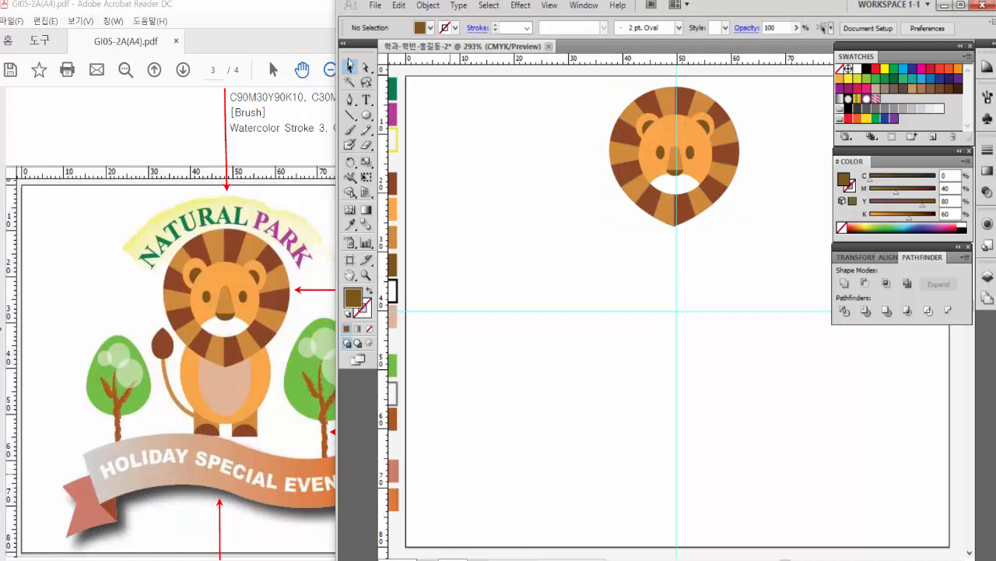
Move the whole lion head, face and mane together, down about 7 mm along the vertical guide.
left_click_drag(571, 75, 781, 270)
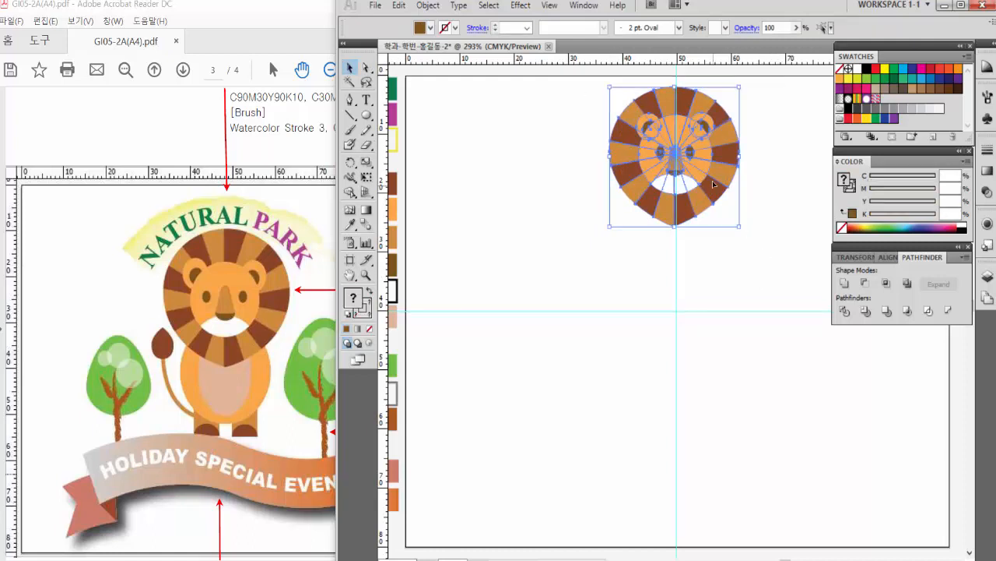
left_click_drag(676, 156, 678, 196)
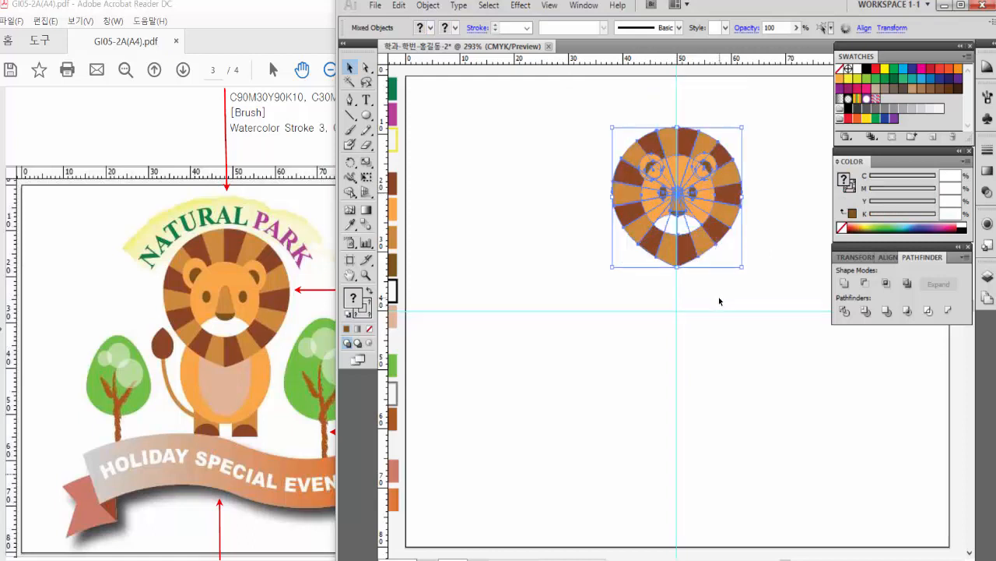
left_click(719, 302)
Draw an upright body ellipse about 19 x 30 mm, centred on the vertical guide directly below the mane.
left_click(366, 115)
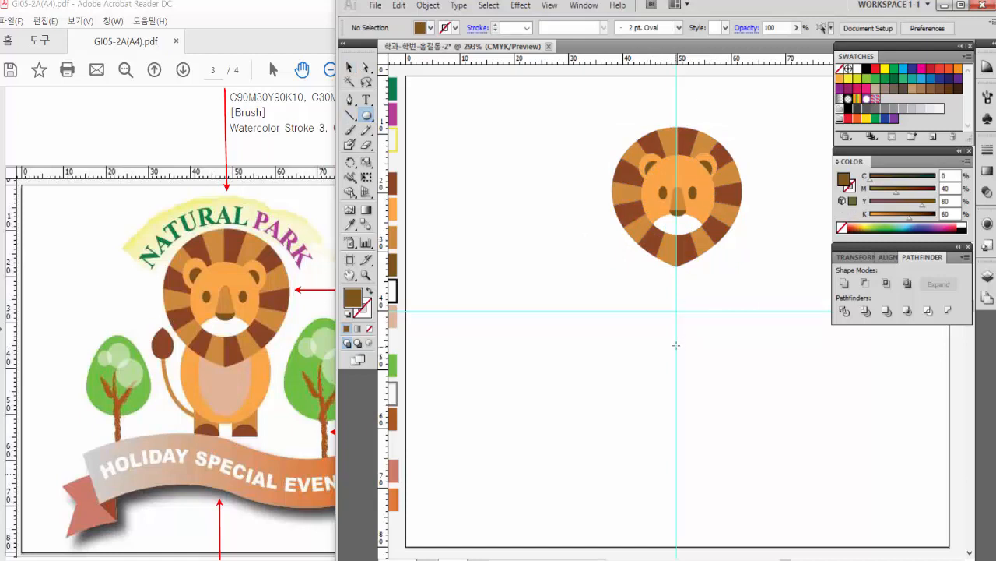
mouse_move(676, 346)
left_mouse_down()
mouse_move(663, 262)
mouse_move(637, 287)
mouse_move(639, 265)
mouse_move(625, 280)
mouse_move(623, 263)
left_mouse_up()
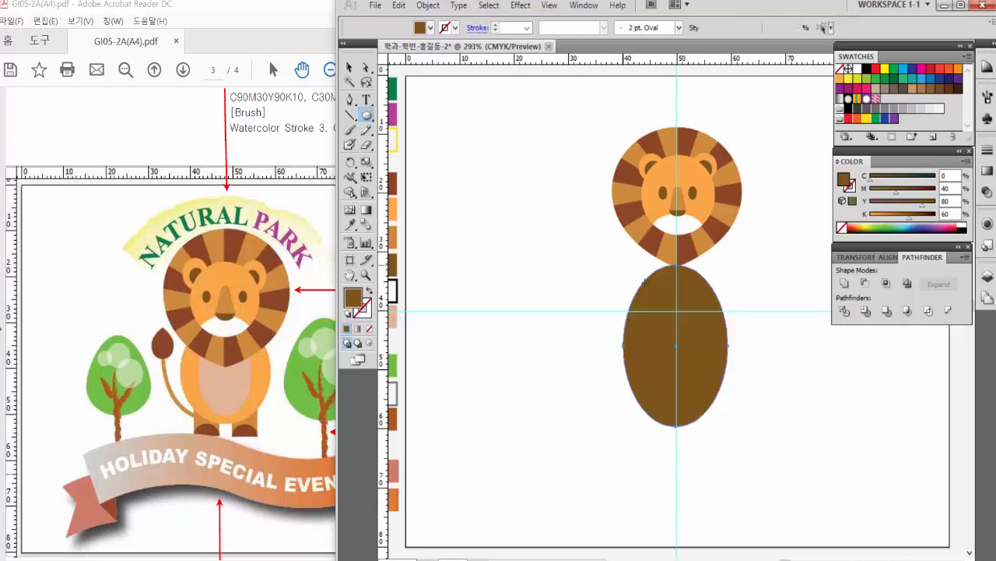
left_click(348, 68)
Move the body ellipse up over the lower face and create a smaller, shorter ellipse inside it for the belly.
left_click_drag(453, 216, 472, 212)
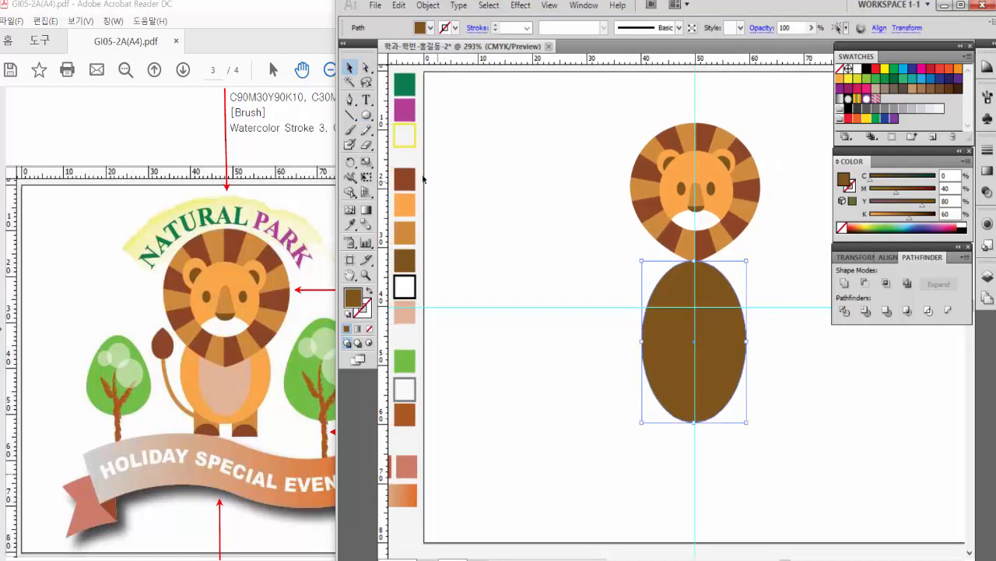
left_click_drag(693, 334, 735, 313)
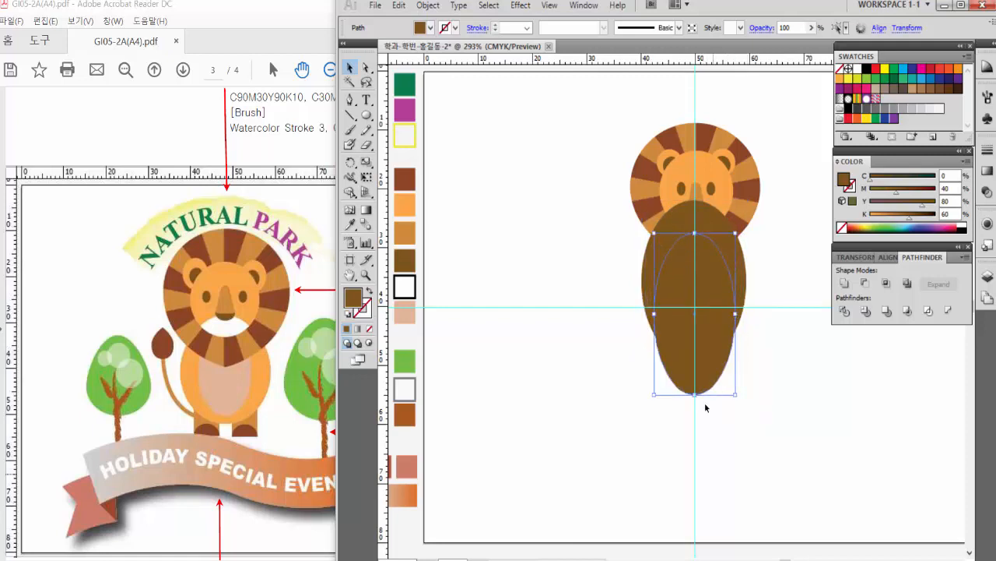
left_click_drag(696, 393, 695, 338)
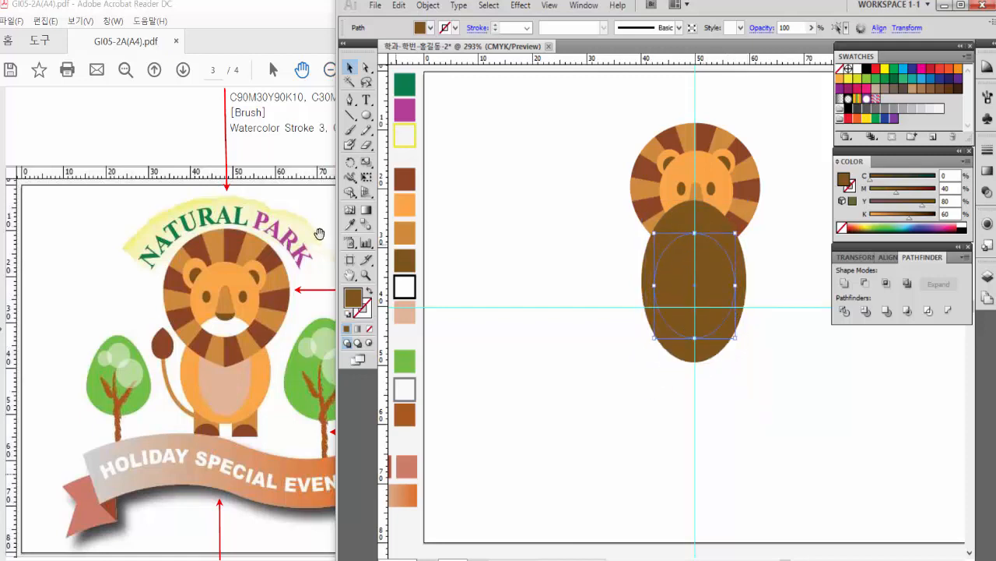
Fill the belly ellipse with the sampled peach C10 M30 Y40 and the body ellipse with the sampled orange M40 Y80.
left_click(352, 223)
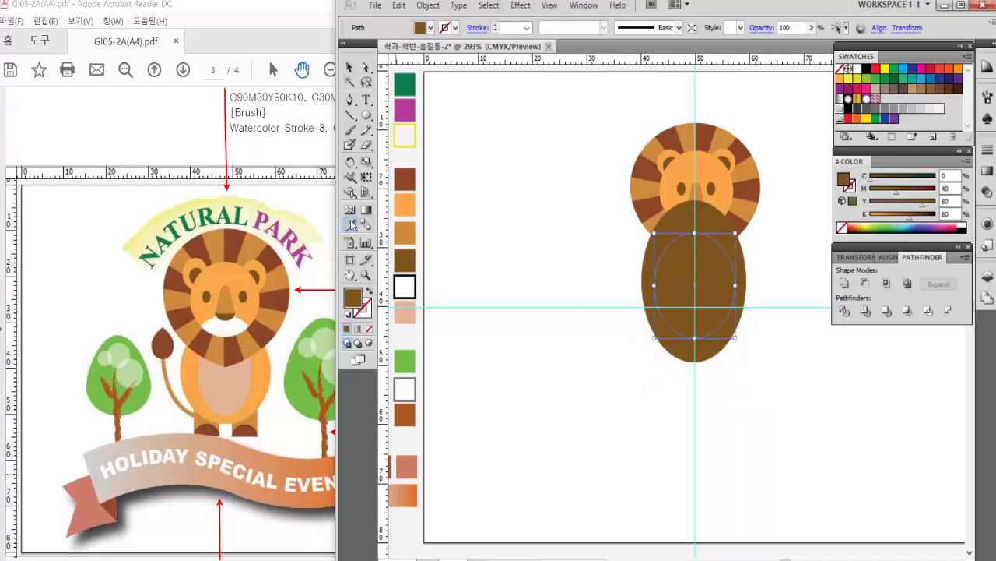
left_click(407, 310)
left_click(351, 70)
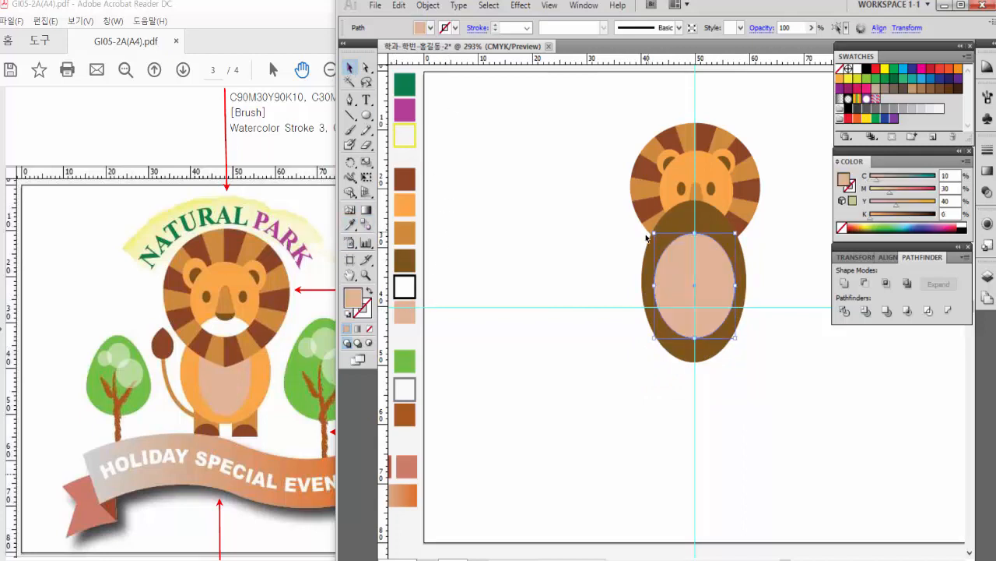
left_click(649, 270)
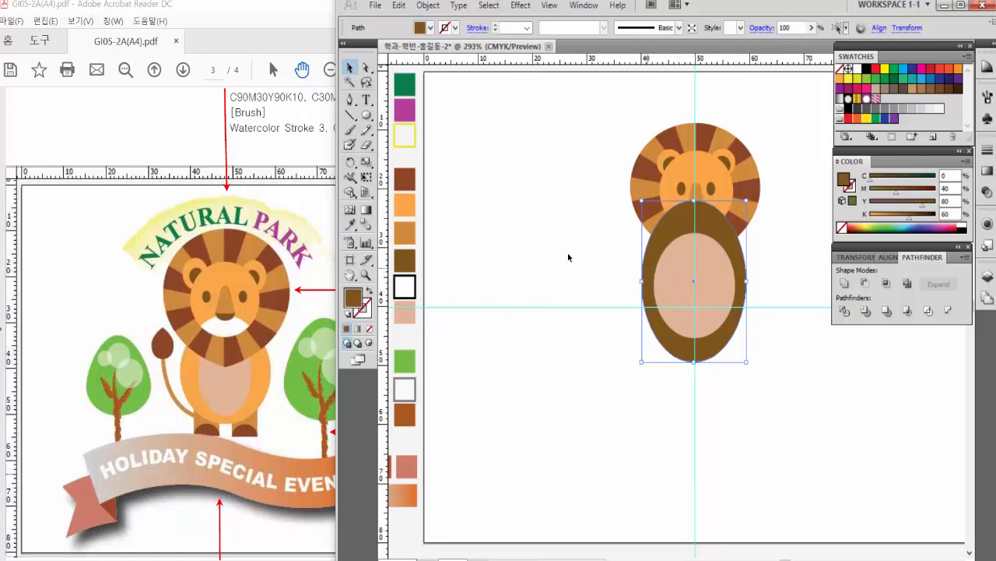
left_click(352, 225)
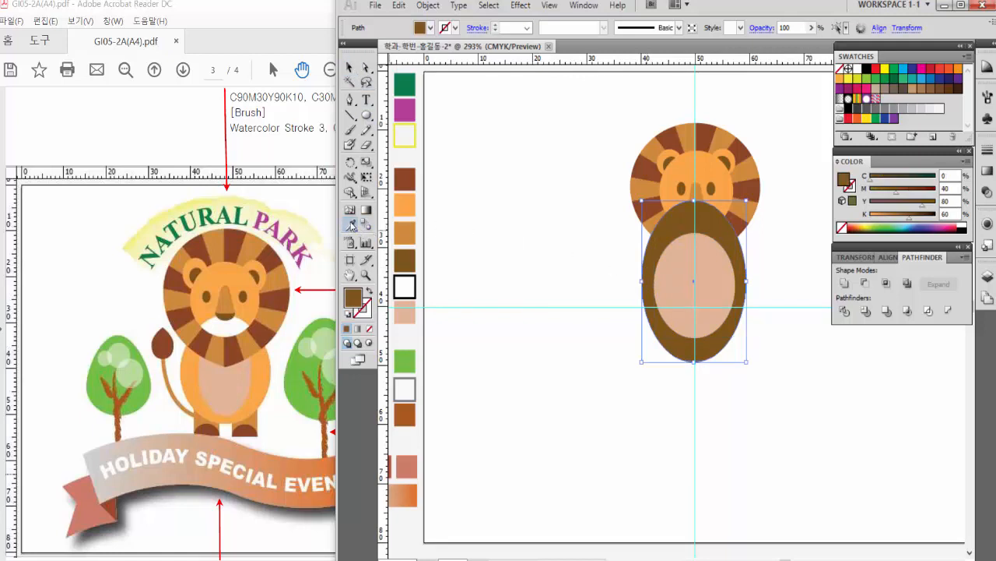
left_click(404, 204)
left_click(350, 69)
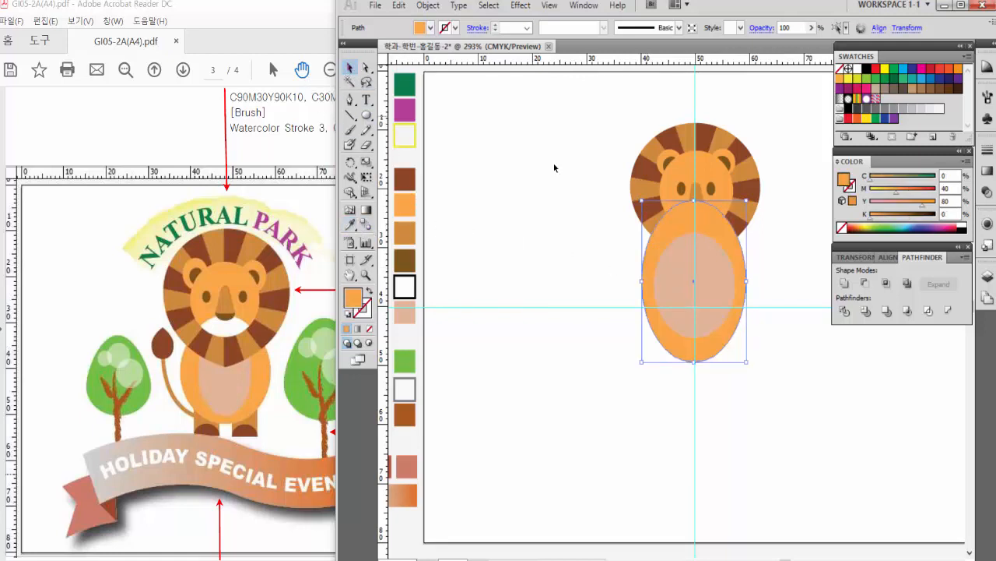
Send the body and belly ellipses to the back, behind the lion's head.
left_click(698, 319, "shift")
right_click(703, 285)
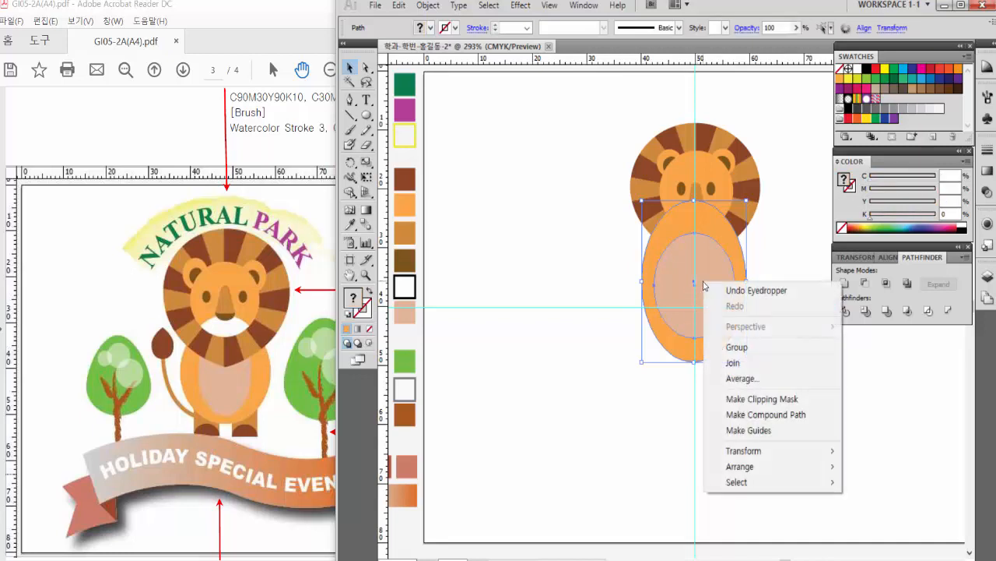
mouse_move(767, 467)
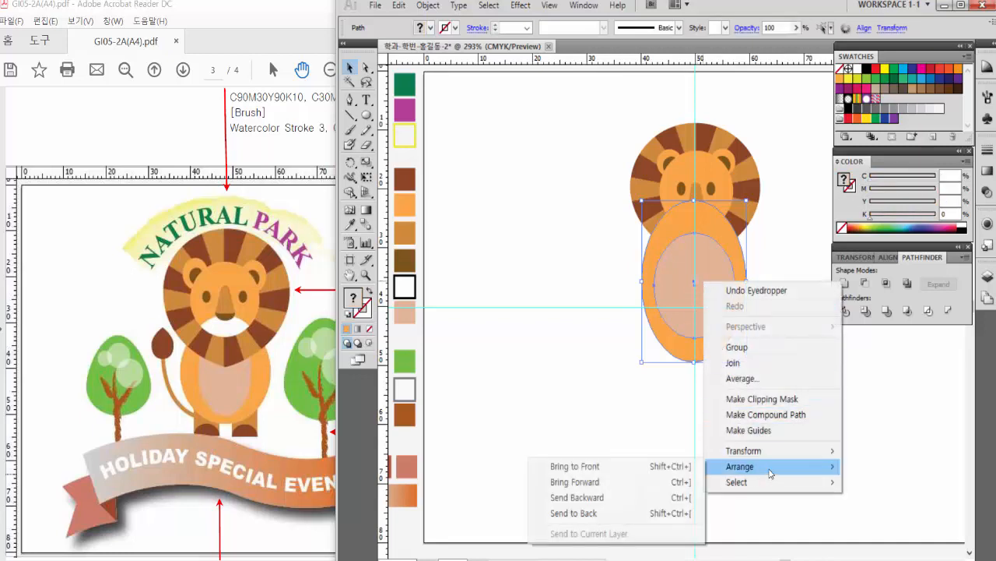
left_click(654, 513)
left_click(758, 401)
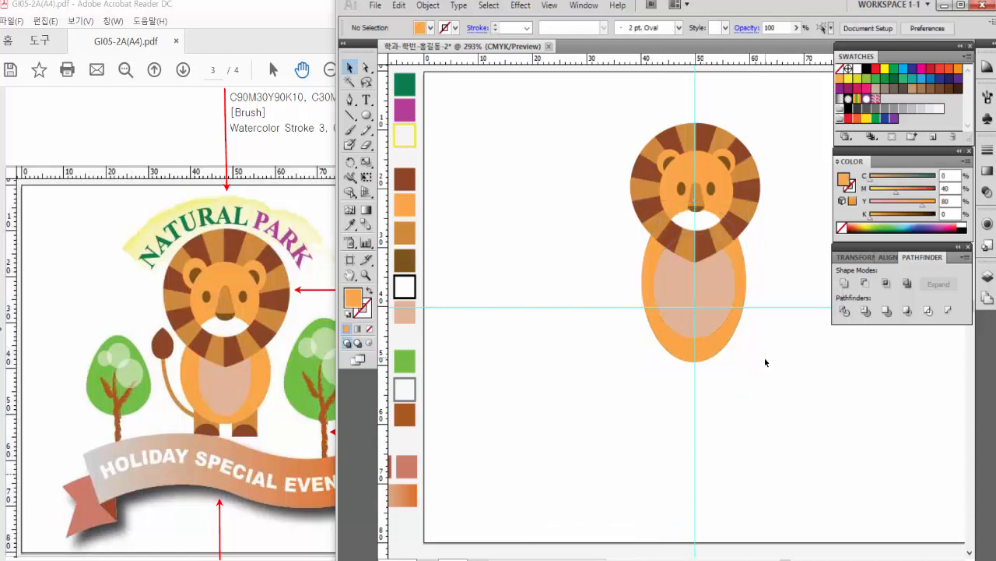
Move the orange body ellipse slightly up onto the vertical guide and shorten it from its upper edge.
left_click(693, 348)
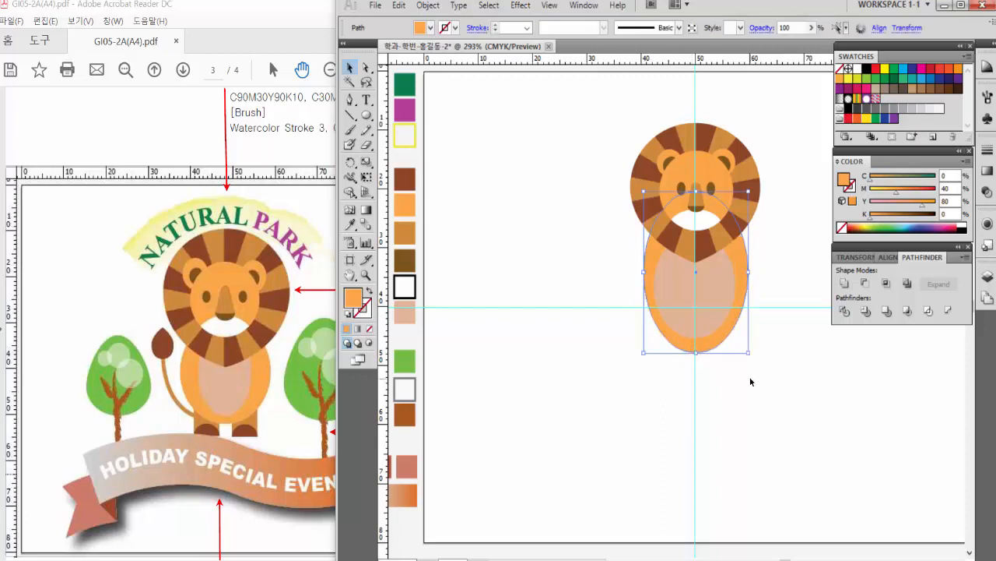
left_click(751, 381)
left_click(701, 348)
left_click_drag(695, 192, 696, 209)
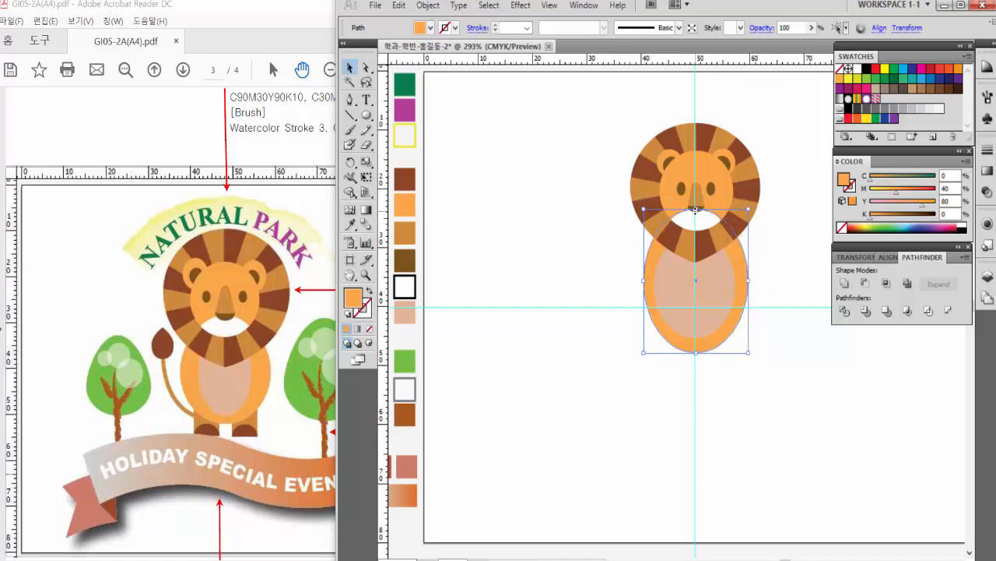
Narrow the belly ellipse evenly around its centre and shorten the body ellipse slightly.
left_click(717, 296)
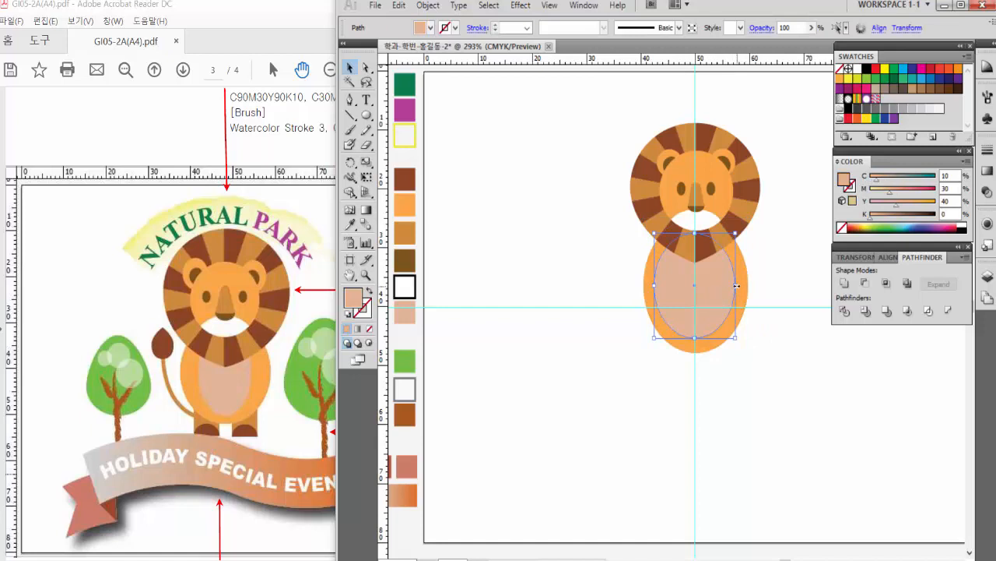
left_click_drag(734, 286, 728, 287)
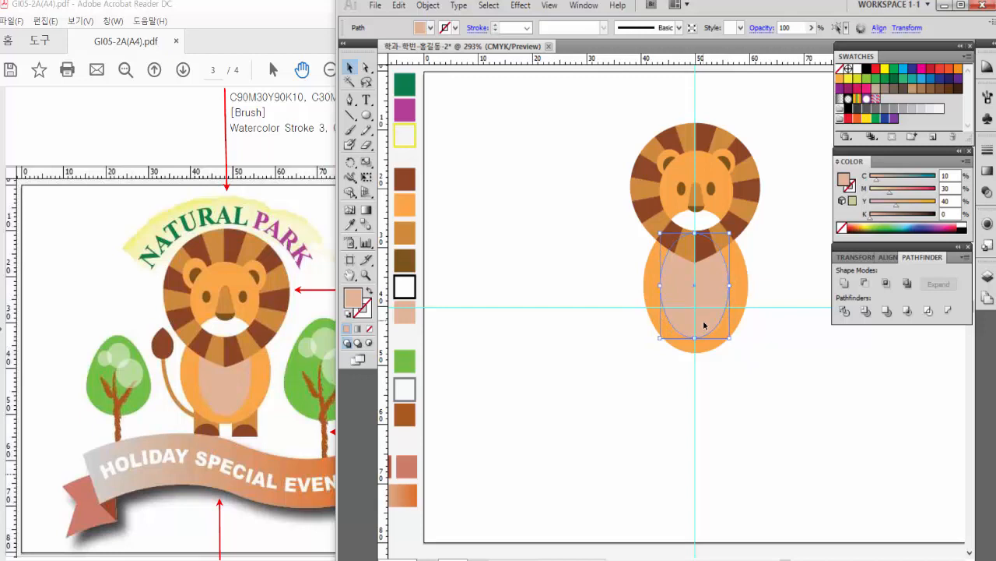
left_click(770, 367)
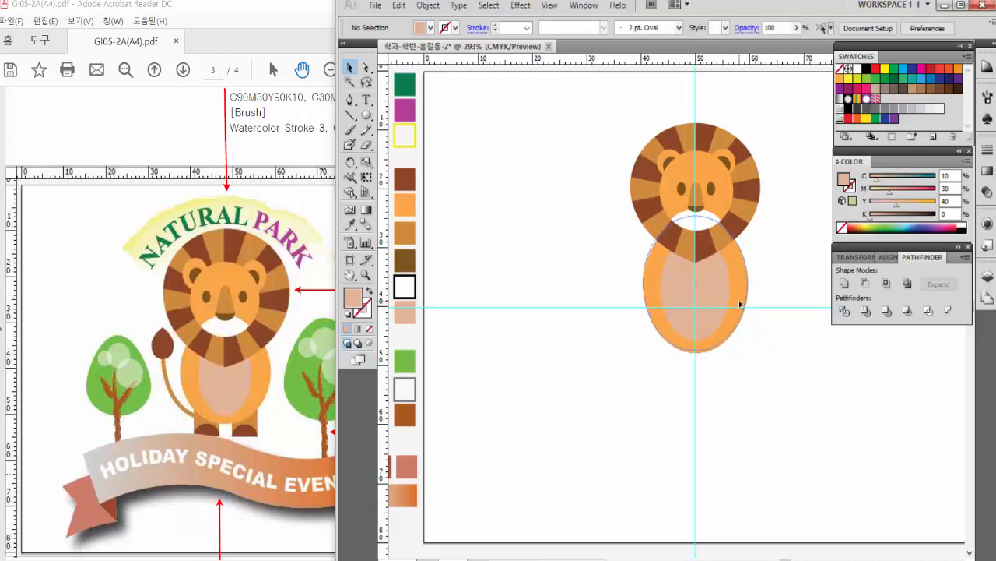
Fine-tune the body ellipse's position and move the body and belly together slightly up under the mane.
left_click(739, 304)
left_click(774, 338)
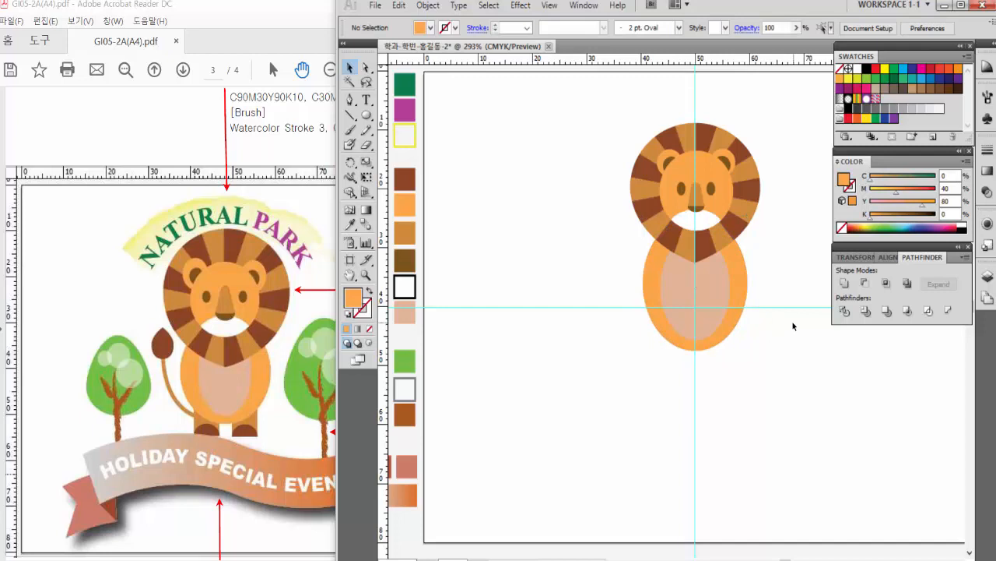
left_click_drag(591, 288, 703, 313)
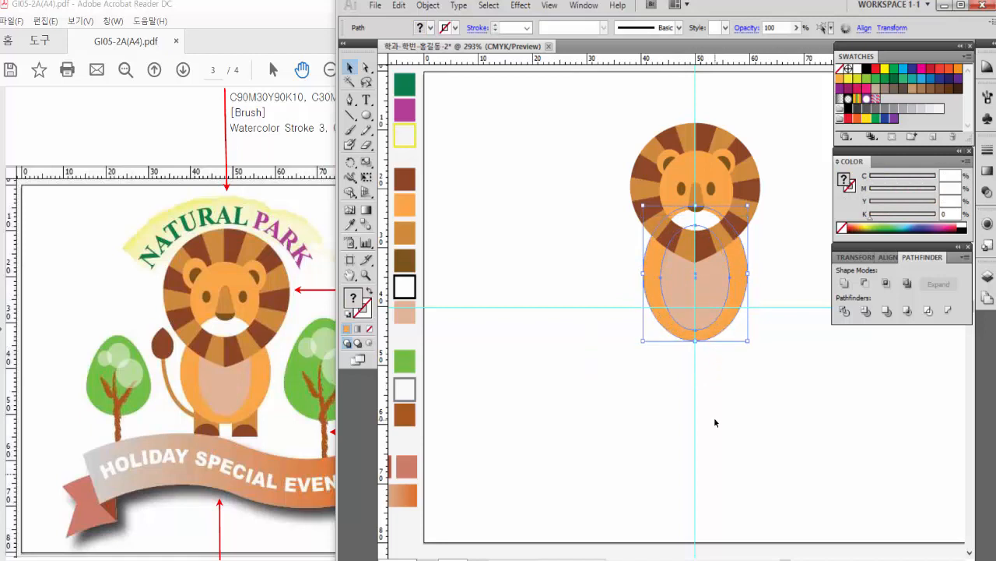
left_click(773, 370)
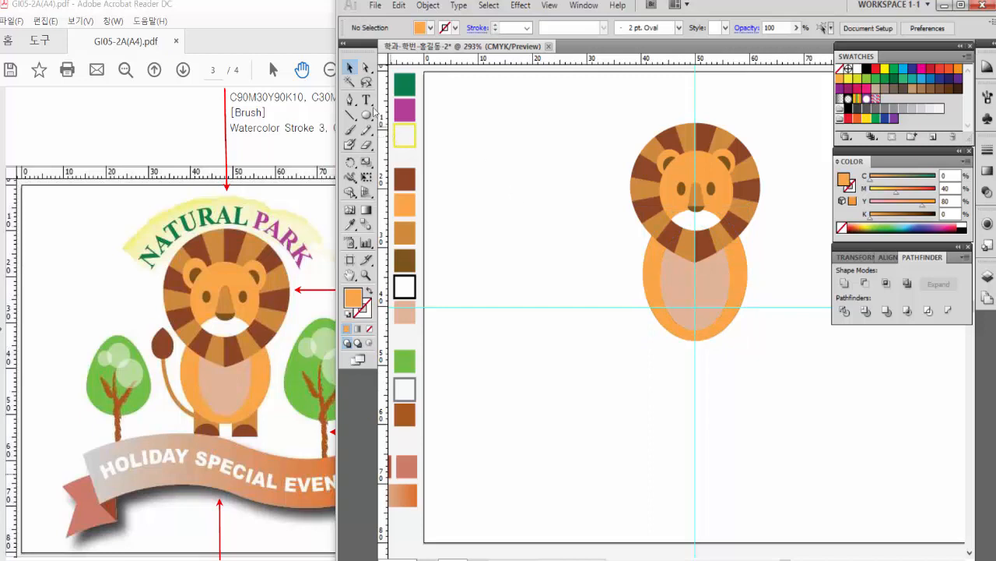
Draw an orange rectangle about 4 x 6.5 mm at the body's lower-left edge for the left leg.
left_click(367, 115)
left_click_drag(368, 116, 397, 119)
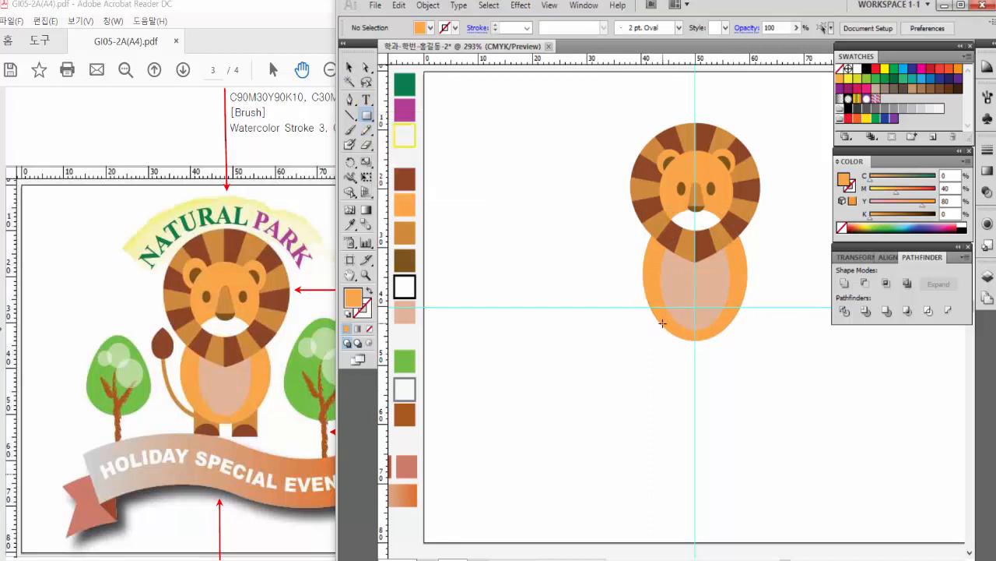
left_click_drag(663, 323, 685, 358)
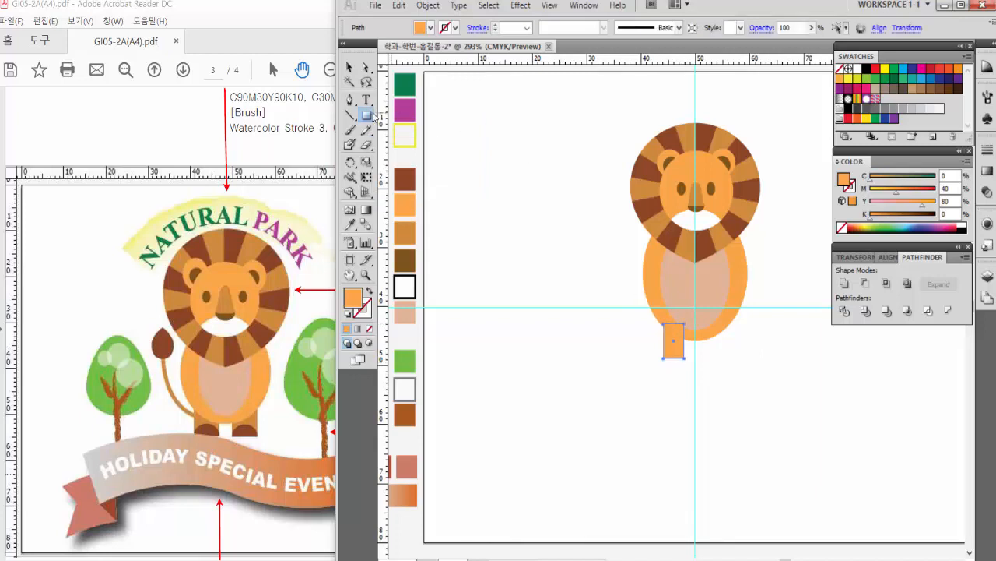
Draw a circle about 4.5 mm in diameter centred on the leg's lower edge for the foot.
left_click_drag(376, 117, 414, 147)
mouse_move(674, 359)
left_mouse_down()
mouse_move(687, 366)
mouse_move(658, 365)
left_mouse_up()
key("a")
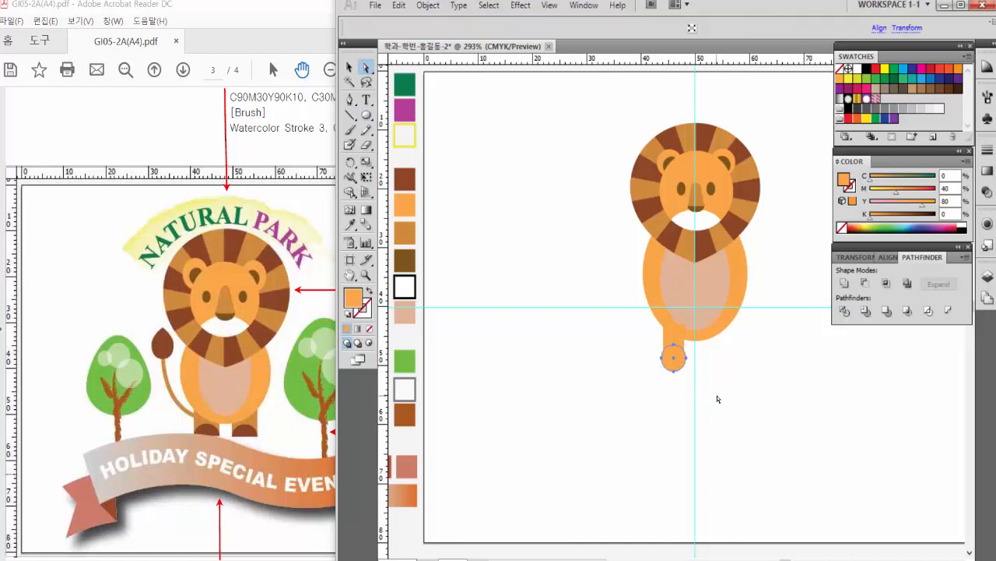
Cut the foot circle to its upper half, close the path, and fill it with the mane's dark brown (C40 M80 Y100 K20).
key("Delete")
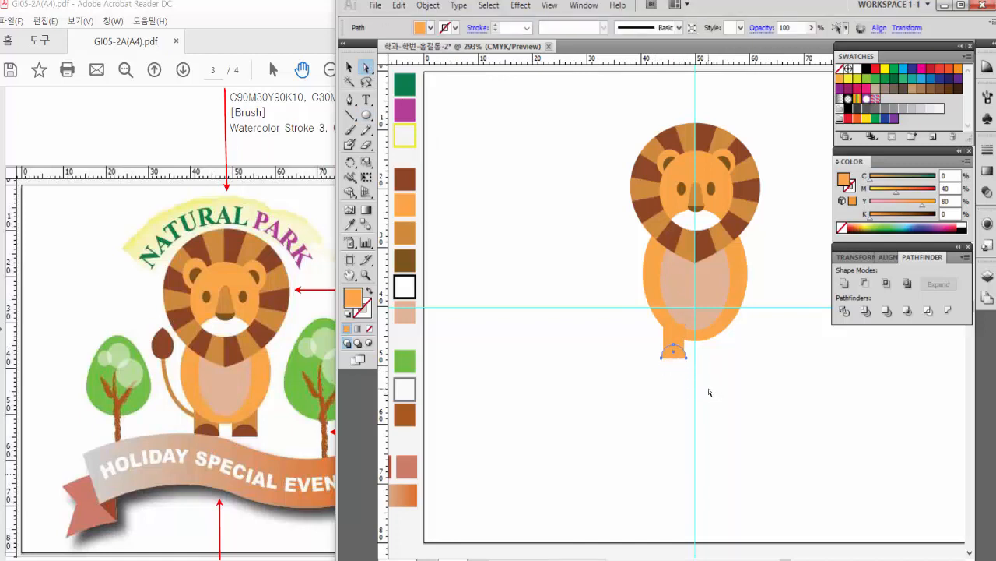
key("ctrl+j")
left_click(351, 225)
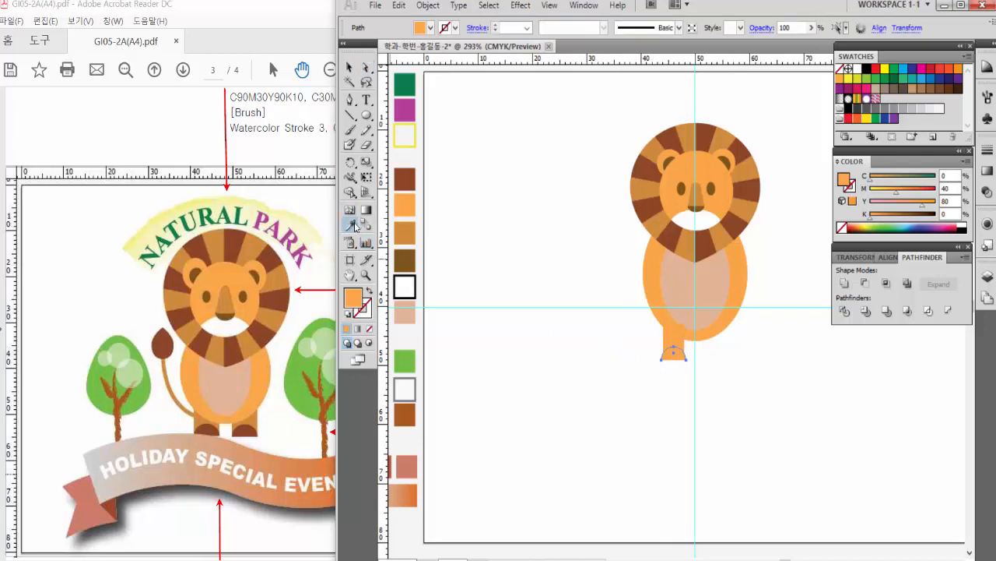
left_click(674, 234)
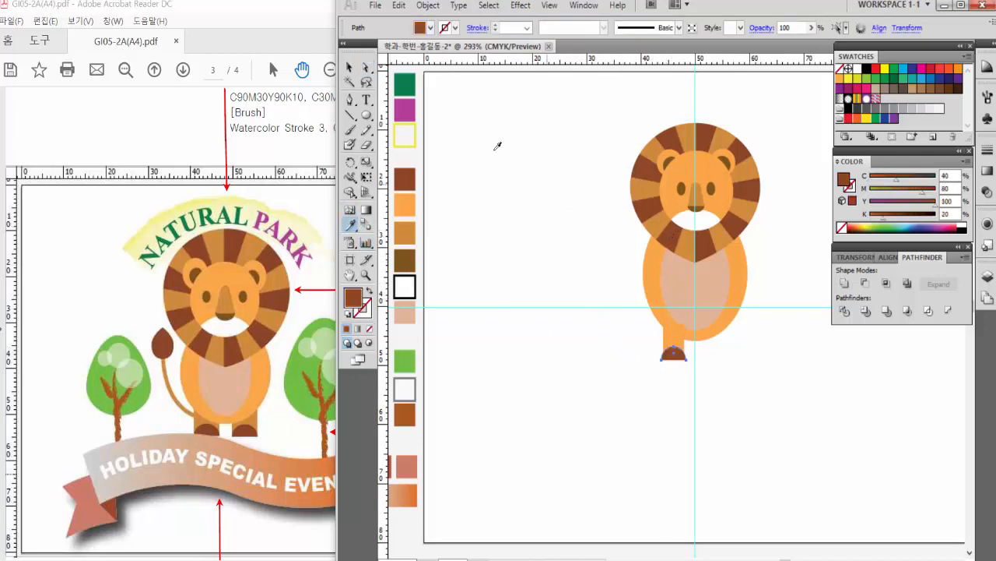
Recolour the leg rectangle with the darker orange sampled from the nose (C0 M40 Y80 K20).
left_click(352, 70)
left_click(671, 336)
left_click(352, 226)
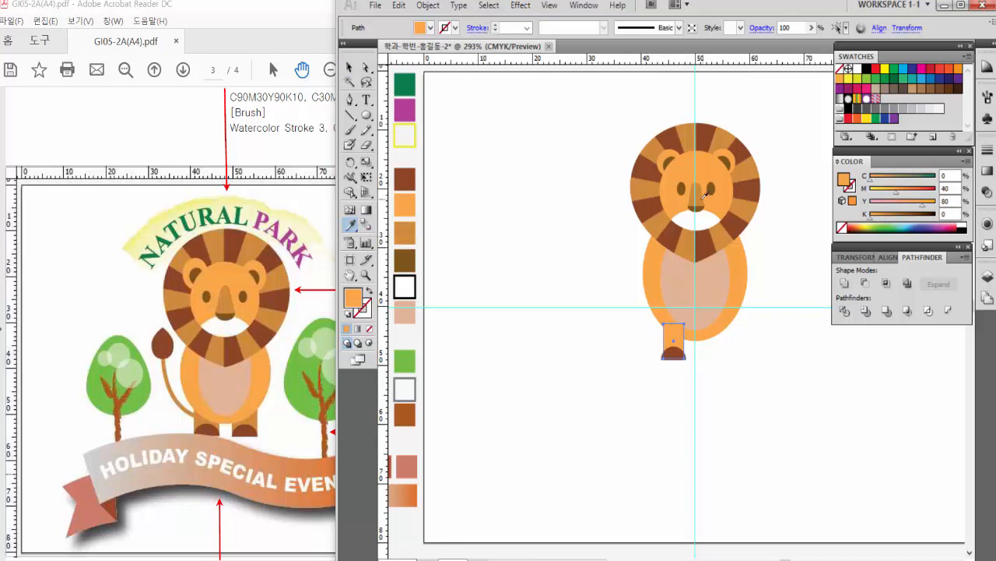
left_click(702, 194)
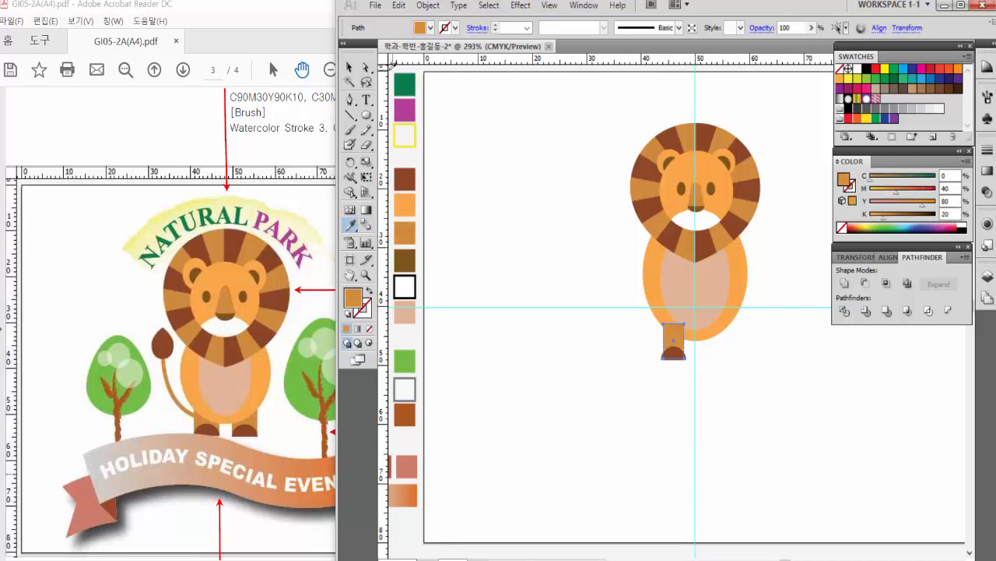
Duplicate the left leg and foot symmetrically onto the other side of the vertical guide.
left_click(349, 68)
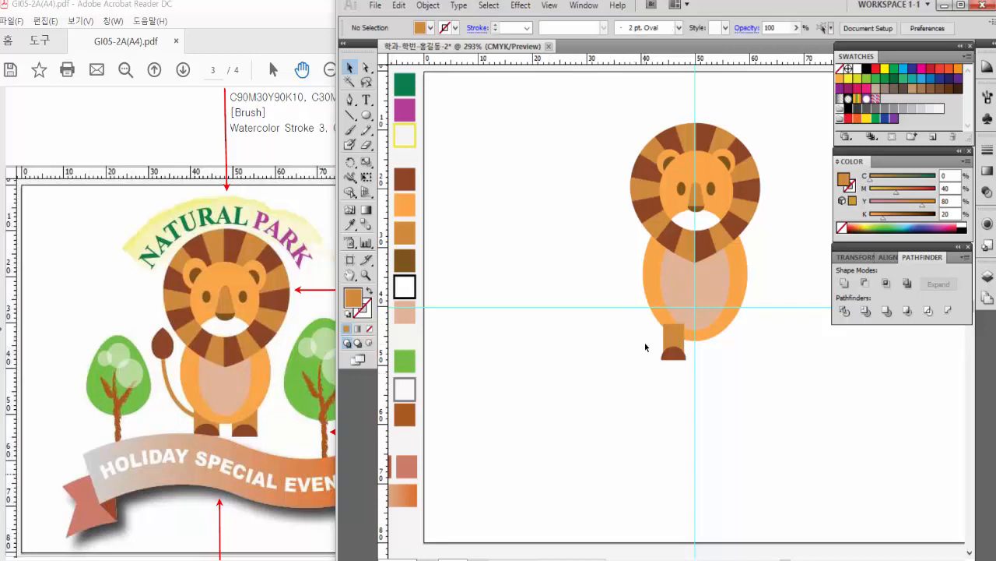
left_click(665, 355, "shift")
left_click_drag(665, 355, 759, 401)
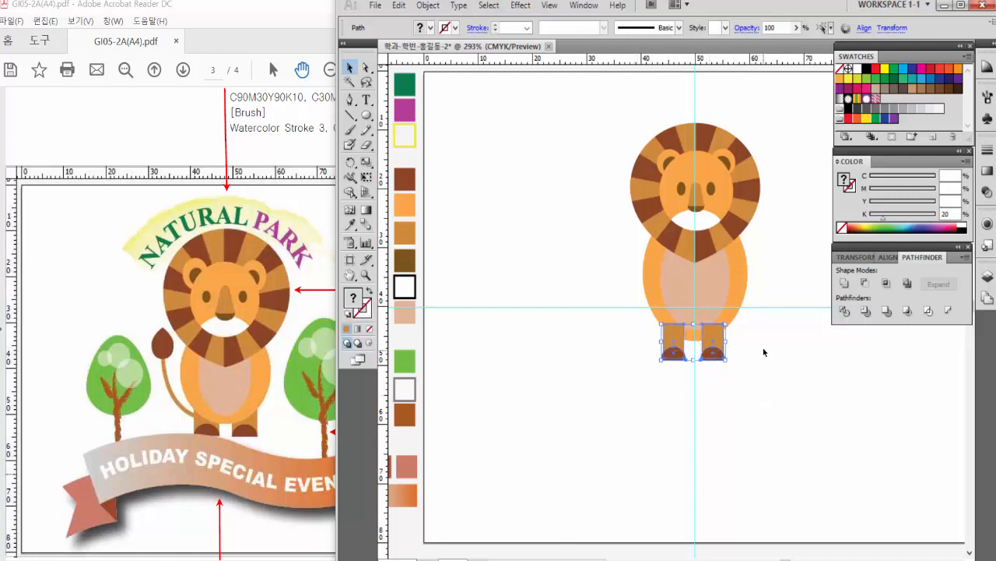
Send both legs and feet to the back, behind the lion's body.
left_click(427, 6)
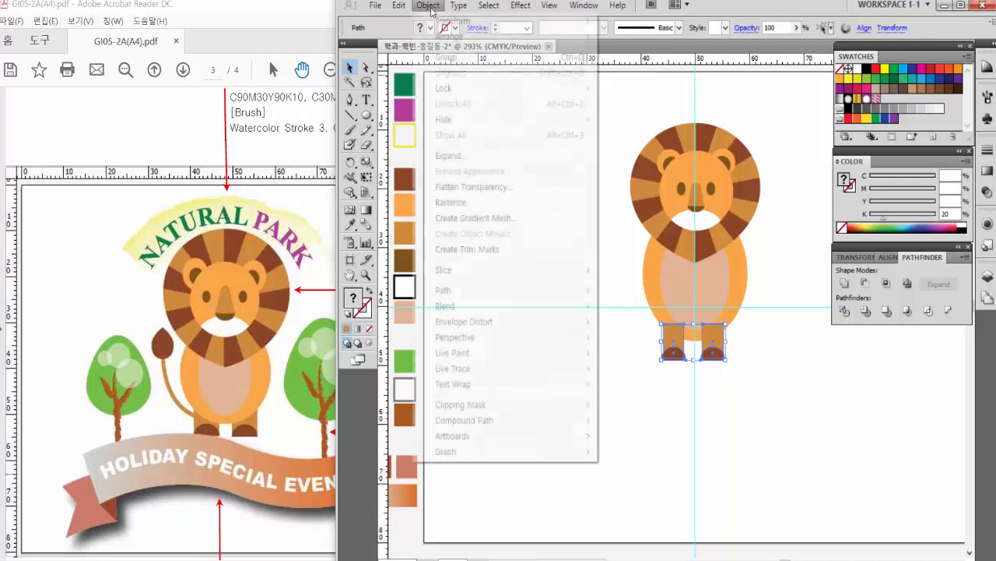
mouse_move(460, 38)
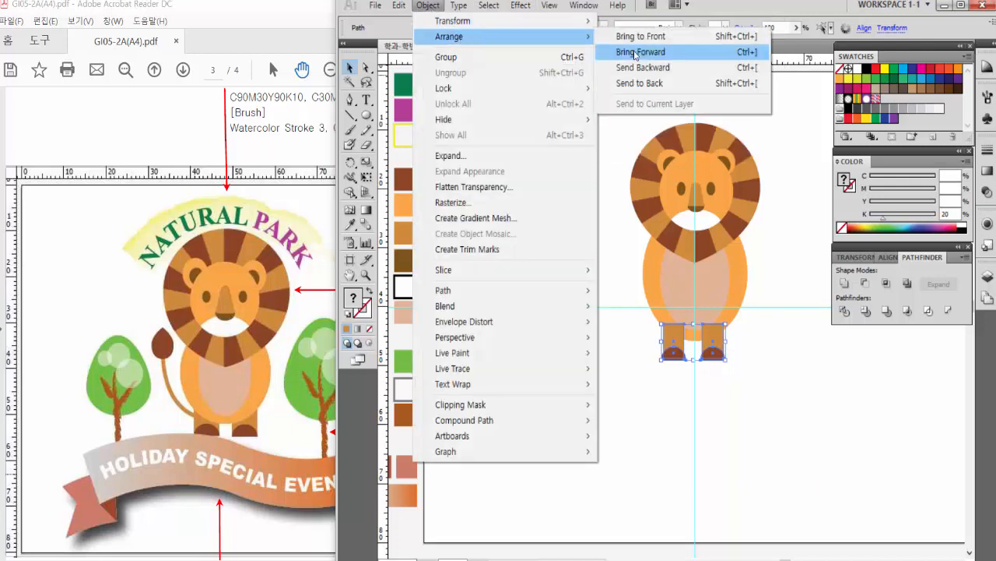
left_click(647, 84)
left_click(612, 335)
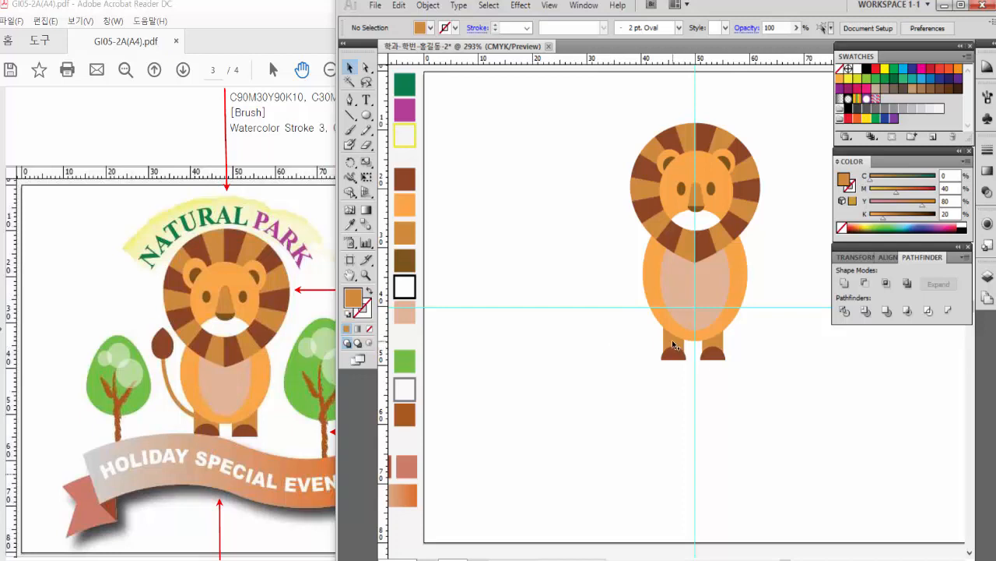
Widen the two leg rectangles together slightly so their outer edges match the feet.
left_click(672, 339)
left_click(714, 341, "shift")
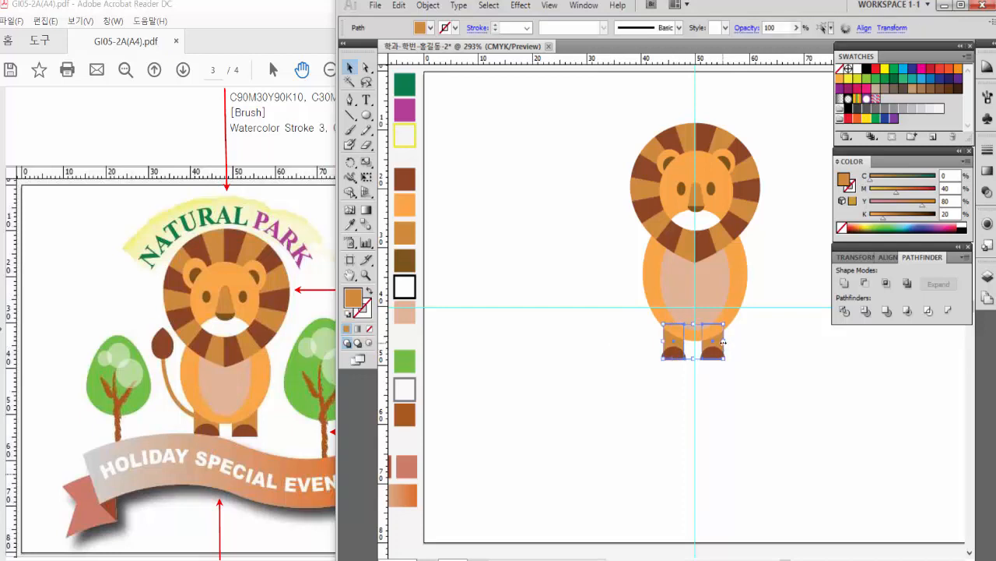
left_click_drag(723, 342, 725, 343)
left_click(752, 365)
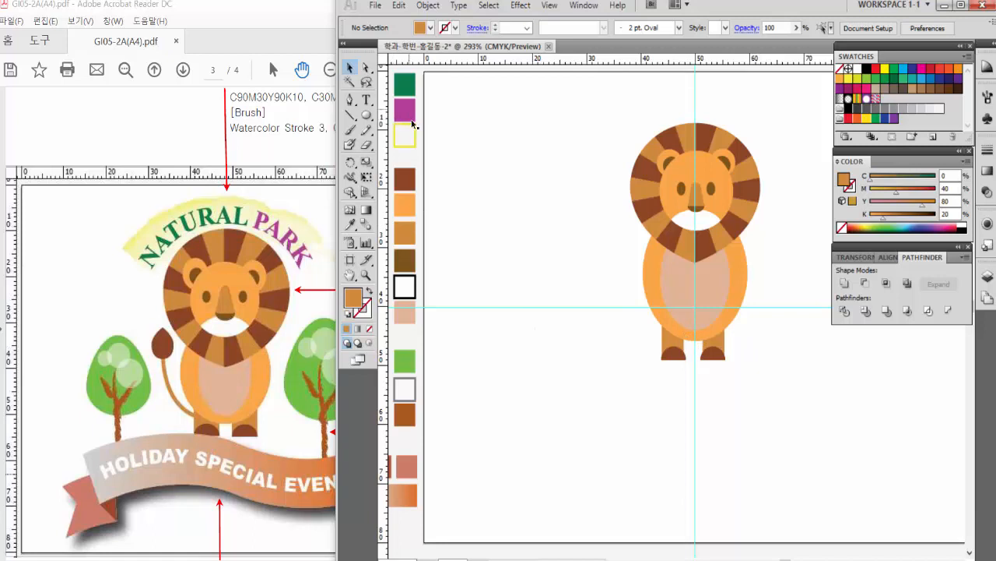
Draw a teardrop tail tuft about 4 x 5.5 mm beside the lower mane and fill it with the mane's dark brown.
left_click(351, 101)
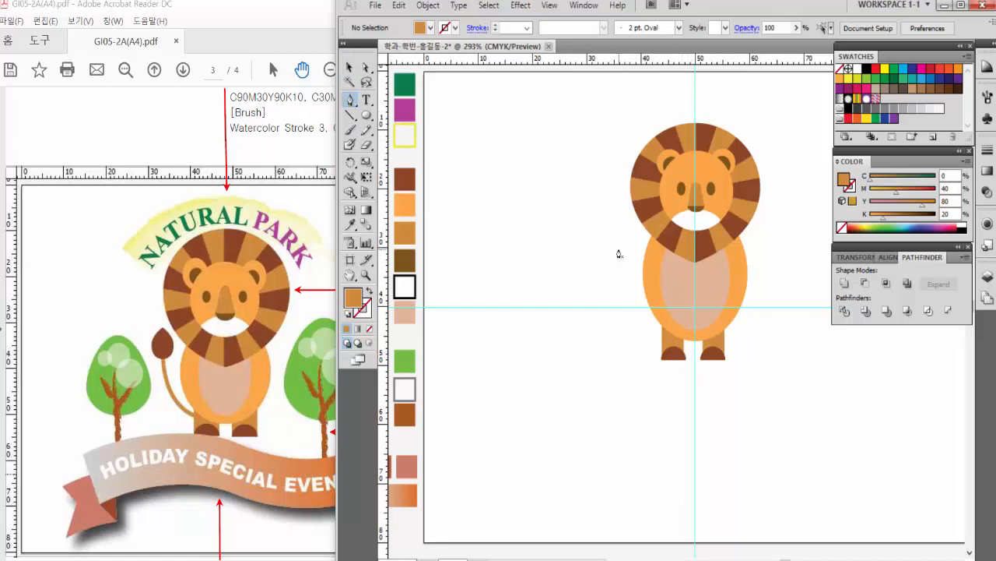
left_click(622, 231)
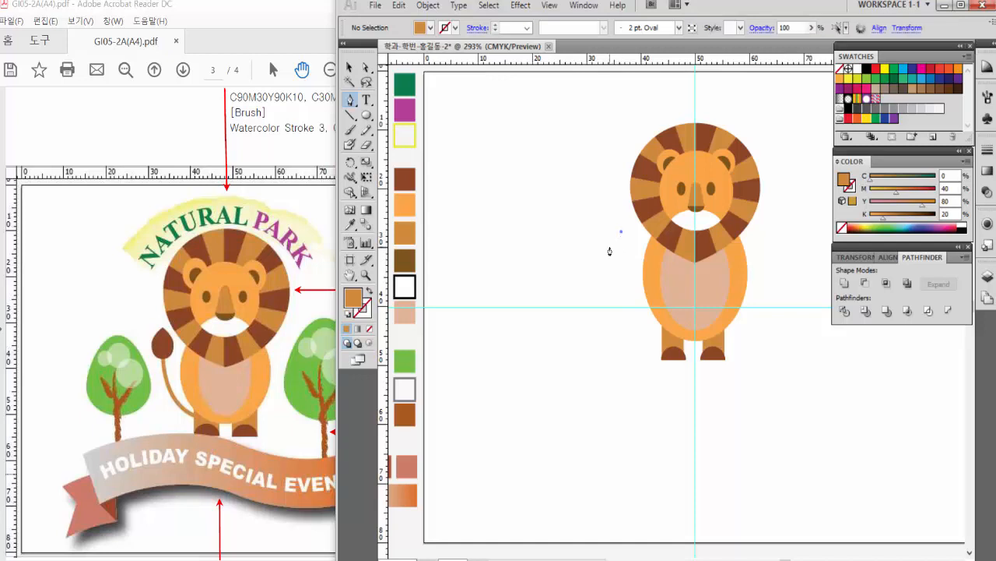
left_click_drag(610, 251, 632, 242)
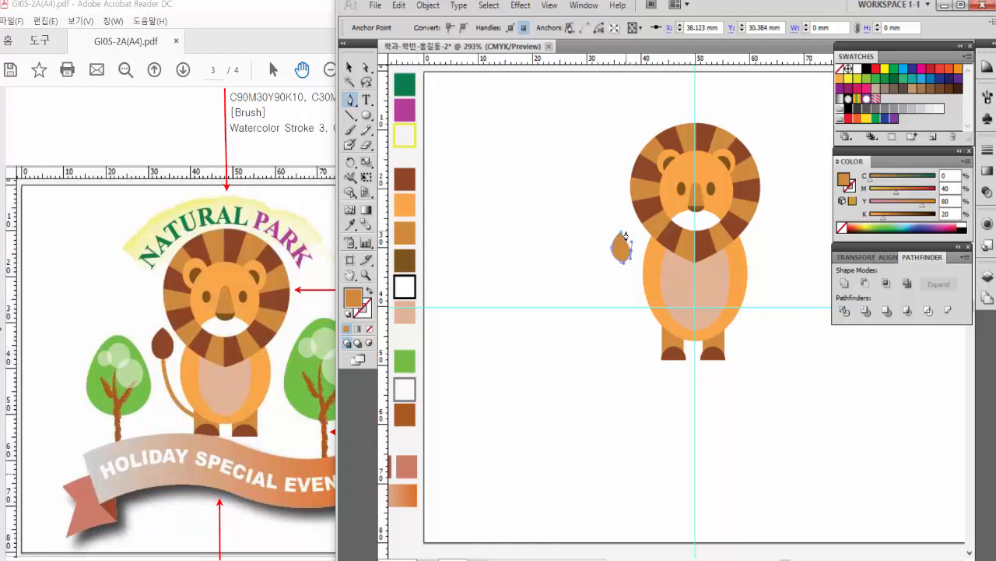
left_click(625, 233)
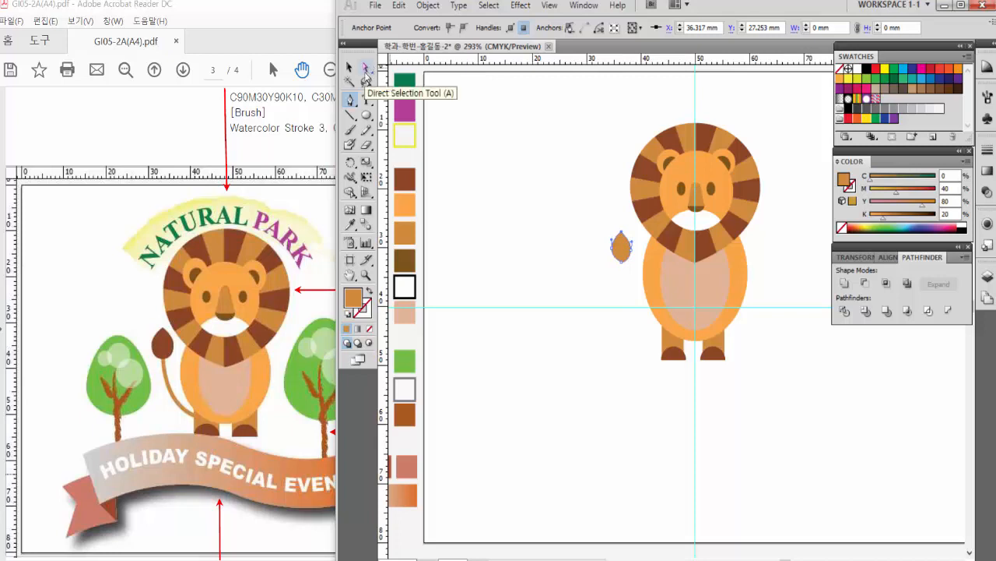
left_click(352, 225)
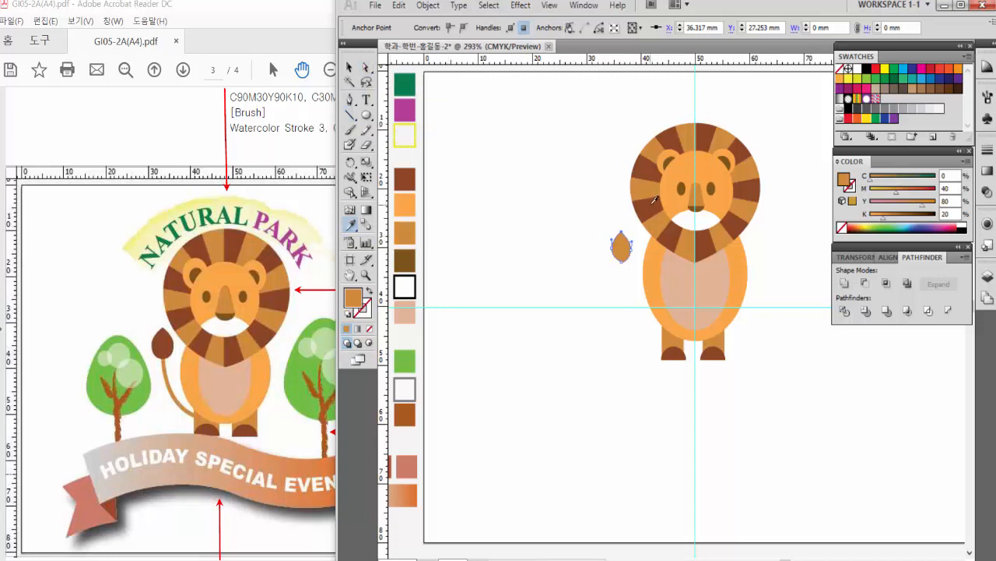
left_click(653, 203)
left_click(366, 68)
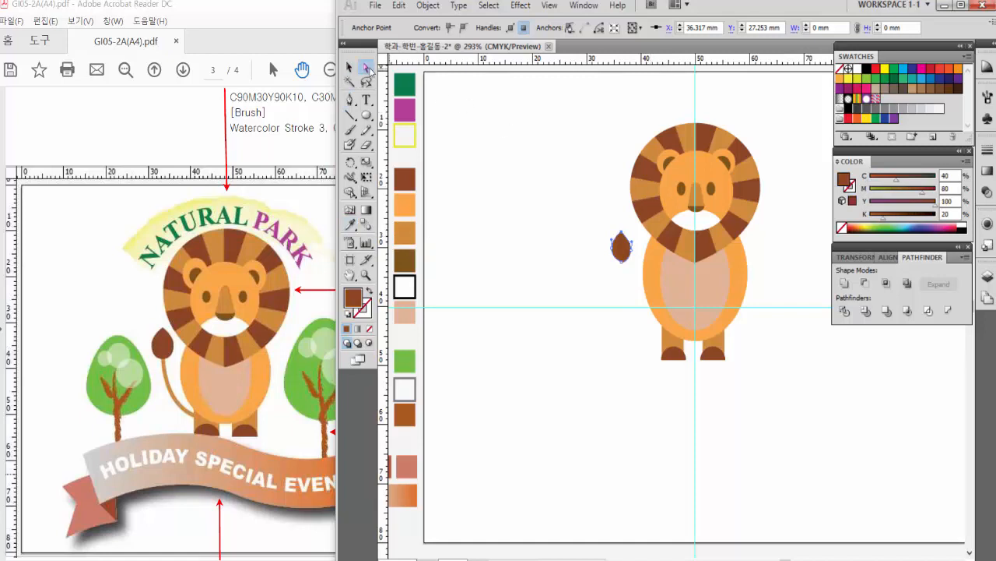
left_click(617, 201)
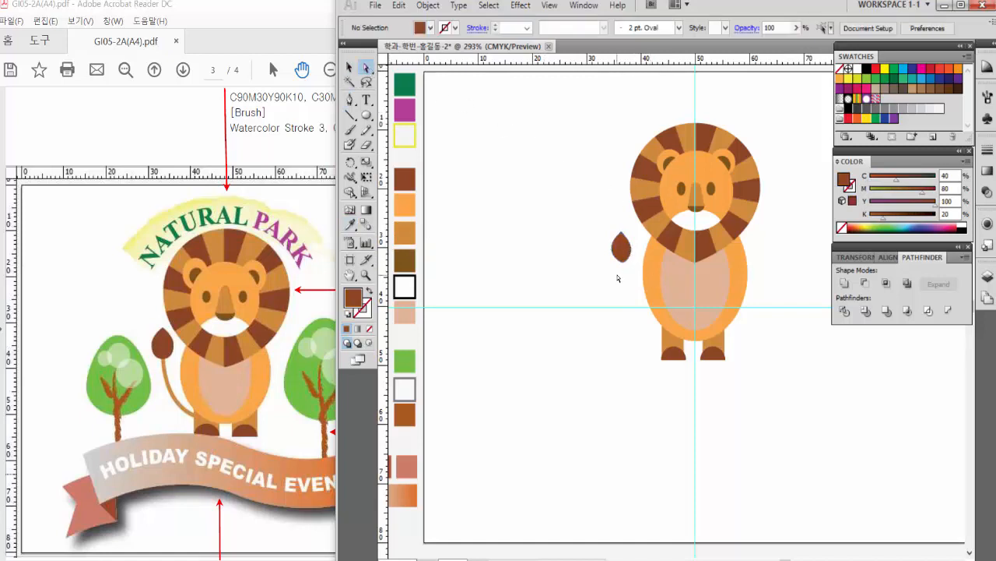
Draw a curved tail from the tuft to the left leg's upper edge, unfilled with a C0 M40 Y80 K20 stroke.
left_click(351, 100)
left_click(620, 255)
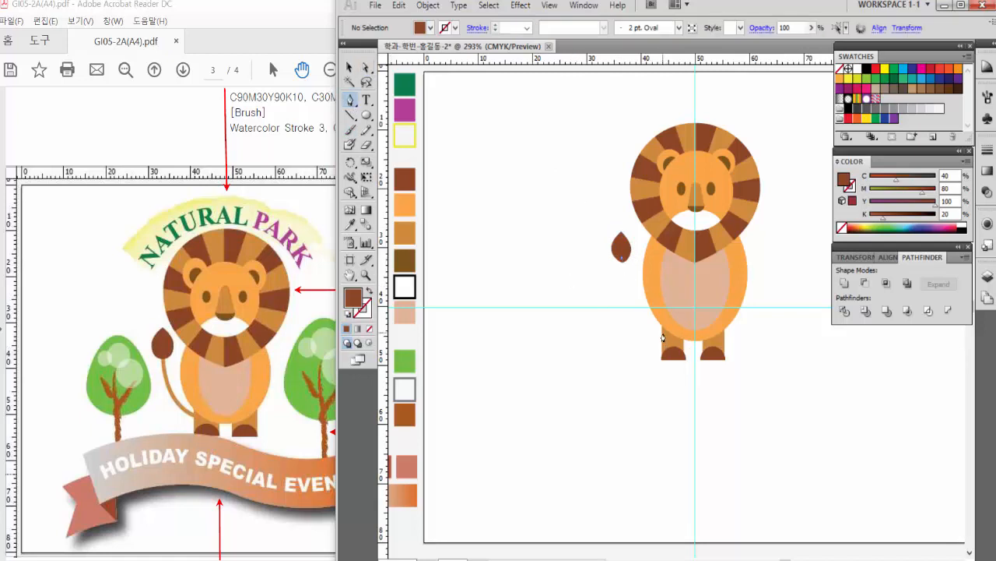
left_click_drag(662, 333, 707, 354)
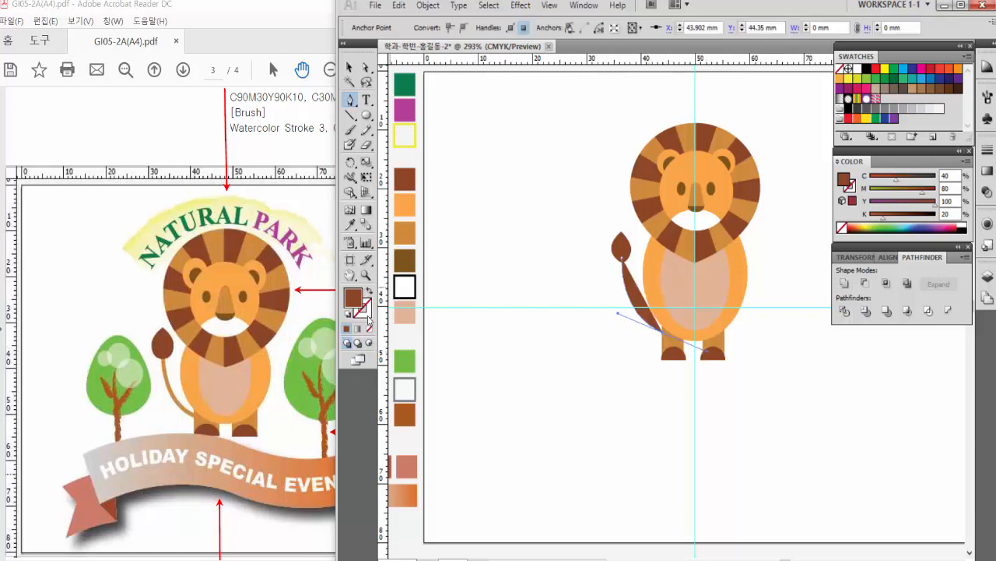
left_click(369, 291)
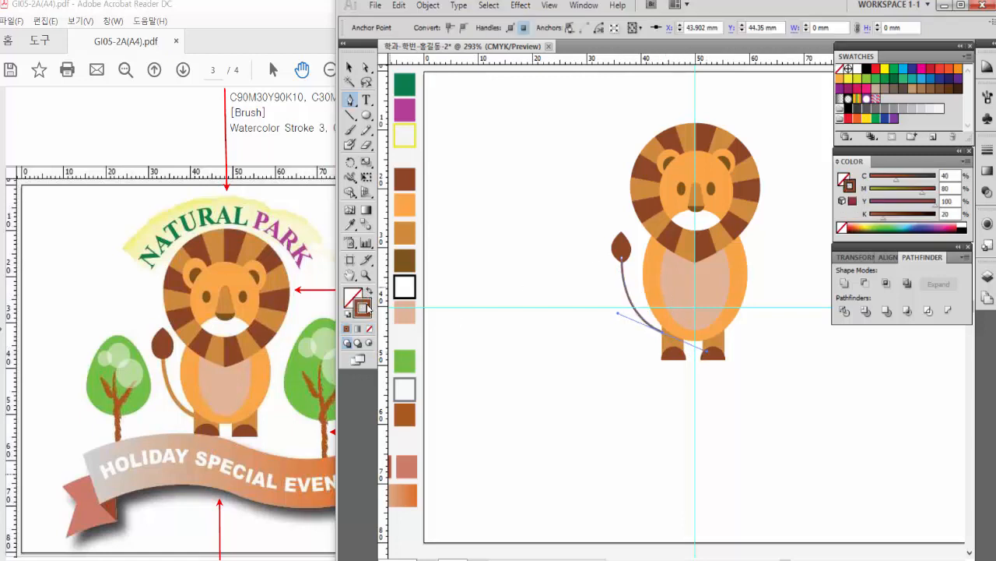
left_click(352, 225)
left_click(632, 236)
left_click(369, 291)
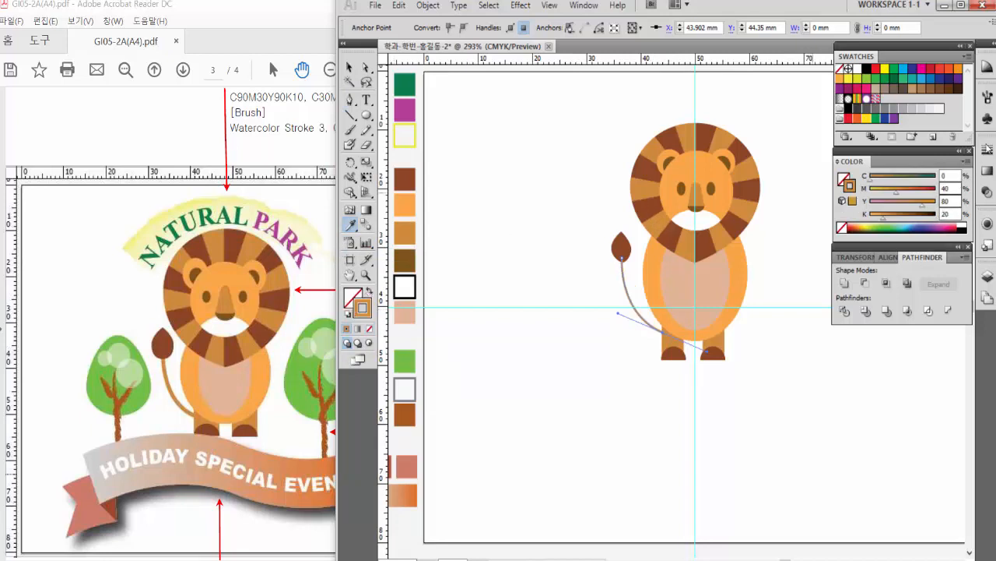
Try stroke weights of 5 pt and 3 pt on the curved tail.
left_click(987, 151)
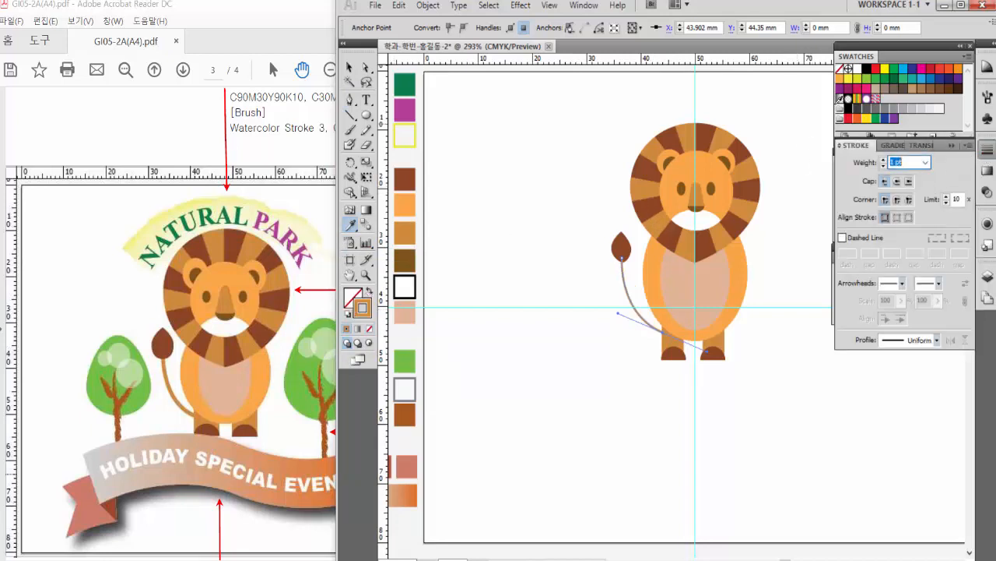
type("5")
key("Return")
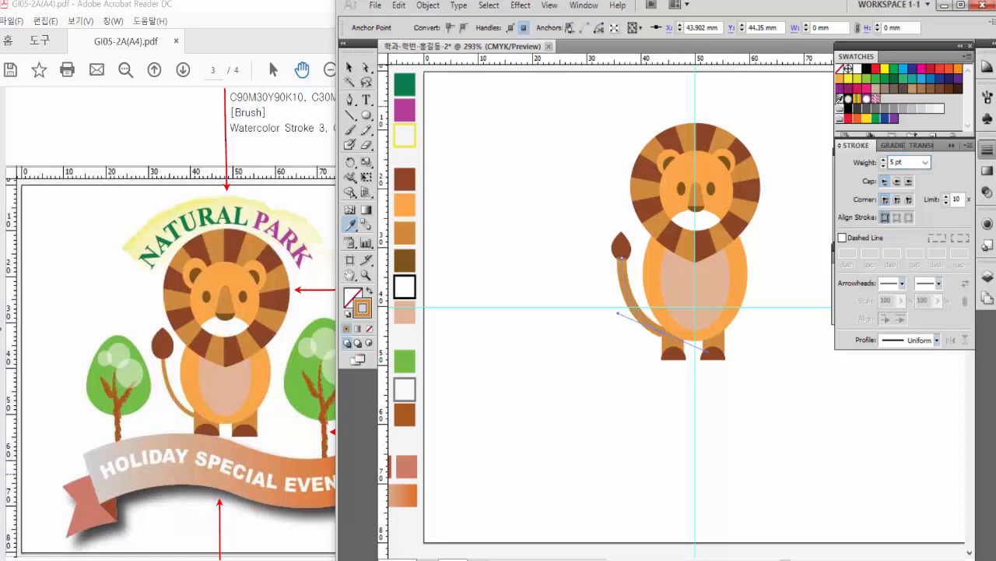
left_click(907, 162)
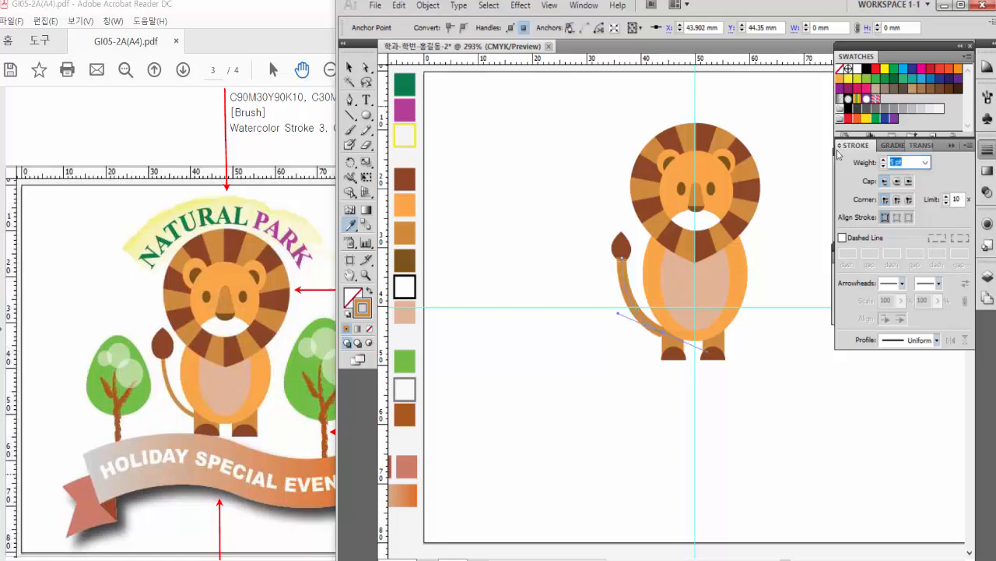
type("3")
key("Return")
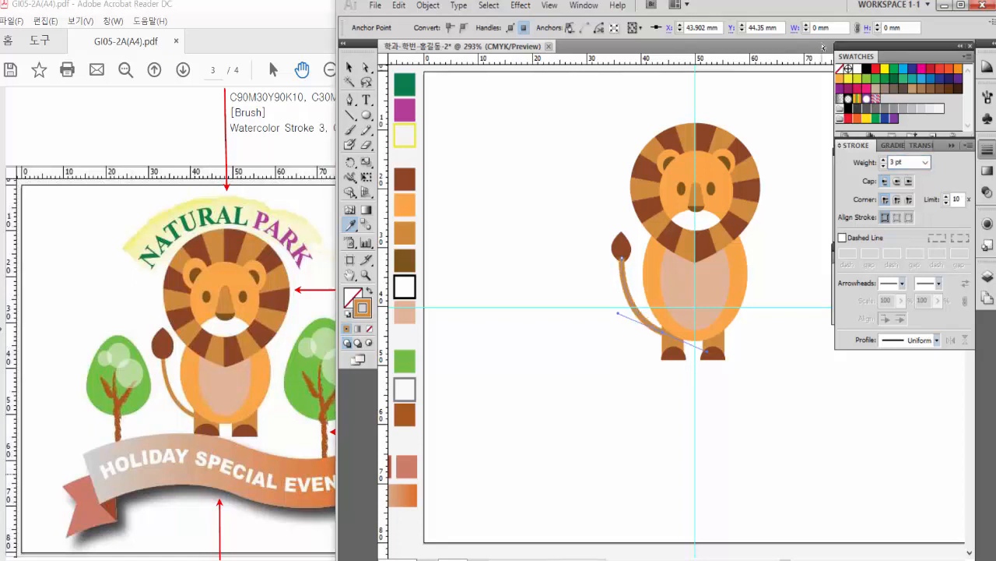
Set the curved tail's stroke weight to 2 pt and deselect it.
left_click(903, 162)
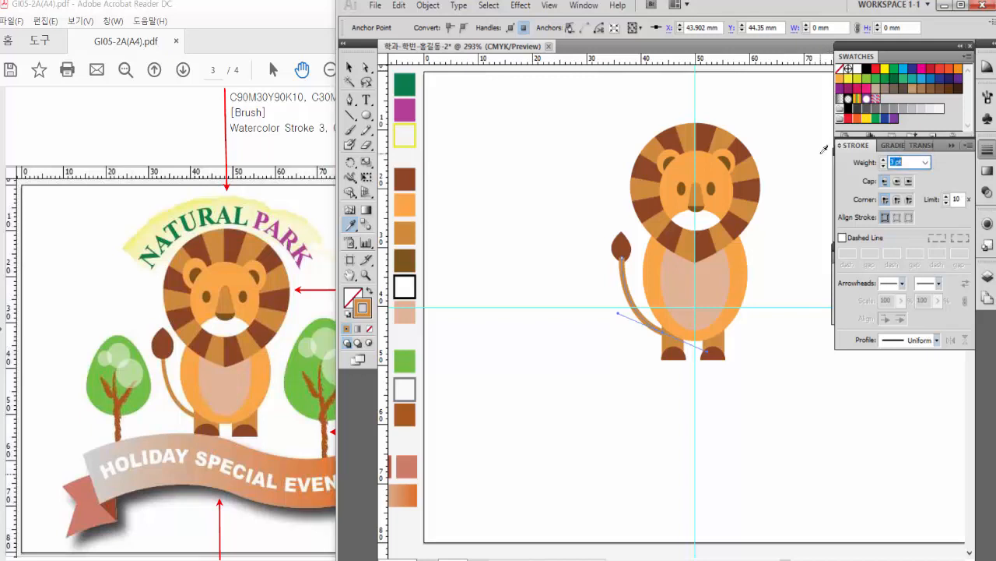
type("2")
key("Return")
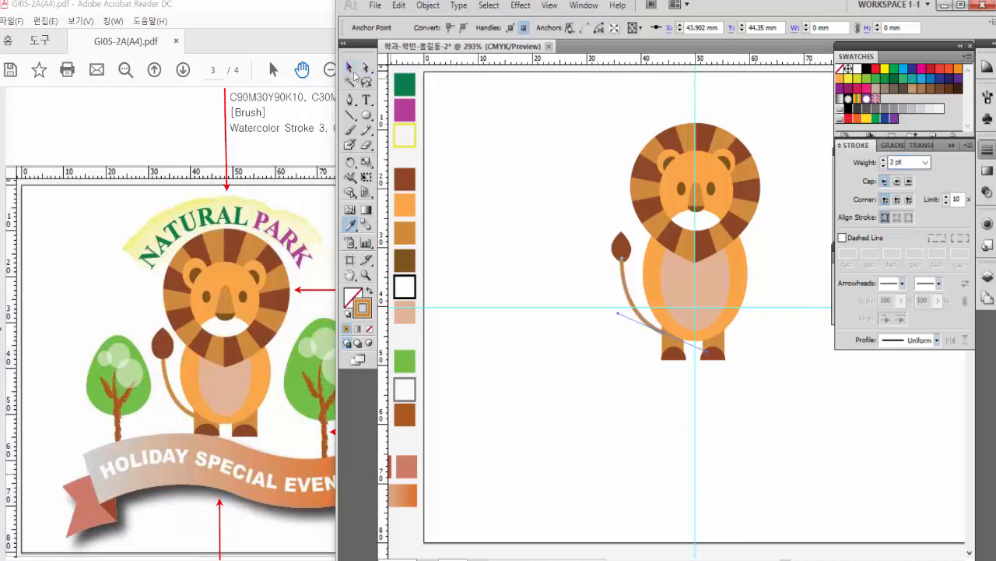
left_click(350, 68)
left_click(521, 153)
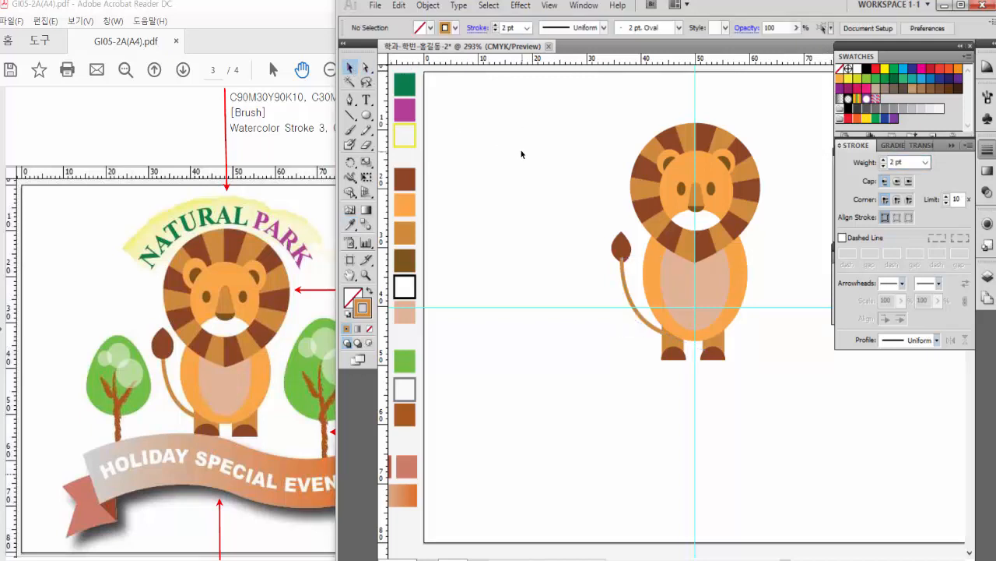
Bring the brown tail tuft to the front so it covers the end of the tail line.
left_click(620, 245)
right_click(621, 245)
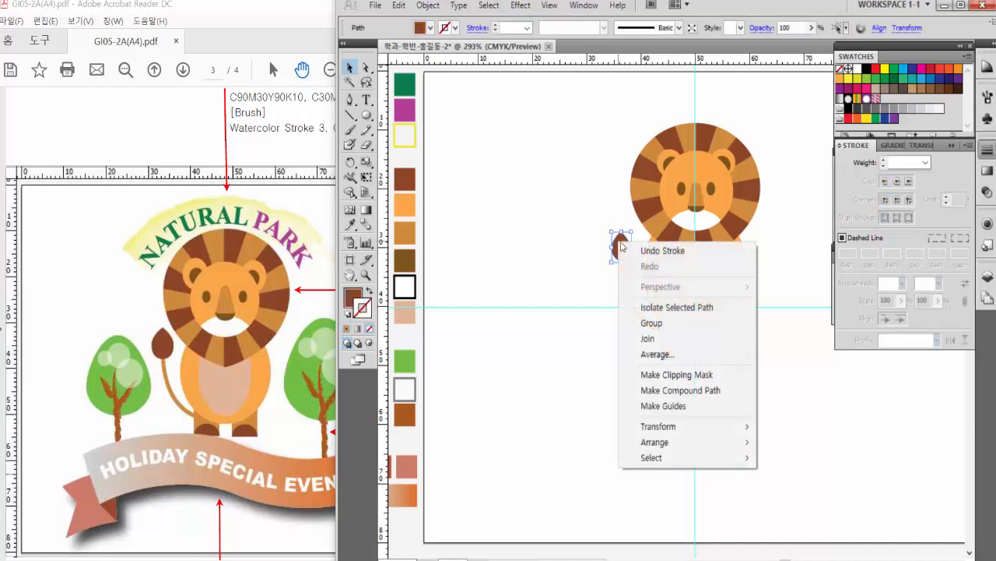
mouse_move(690, 442)
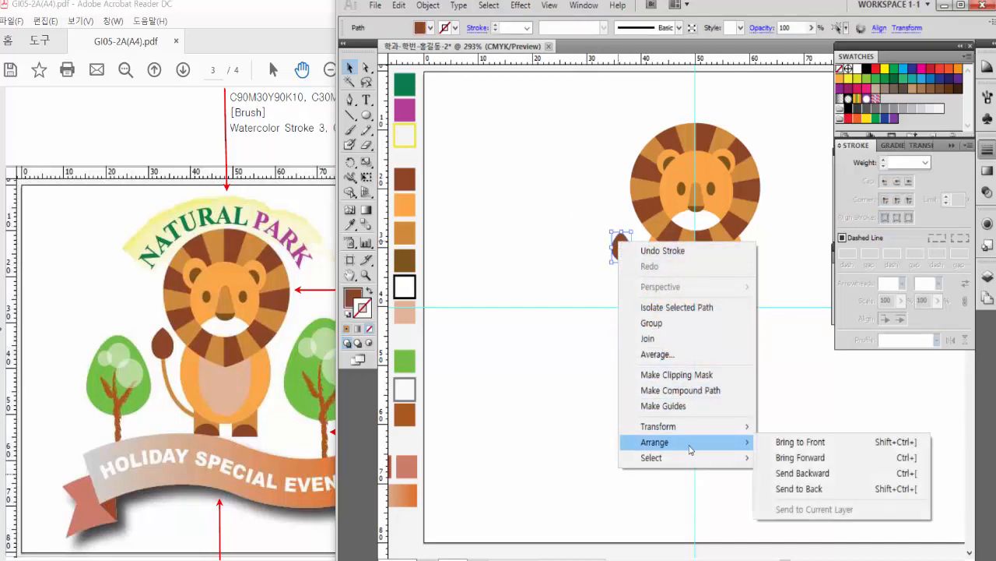
left_click(801, 444)
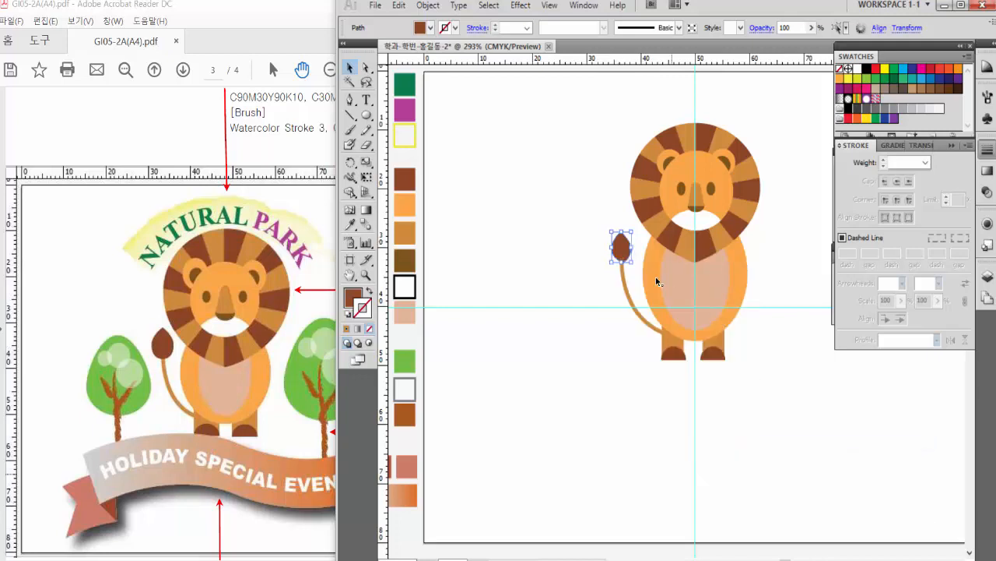
left_click(585, 233)
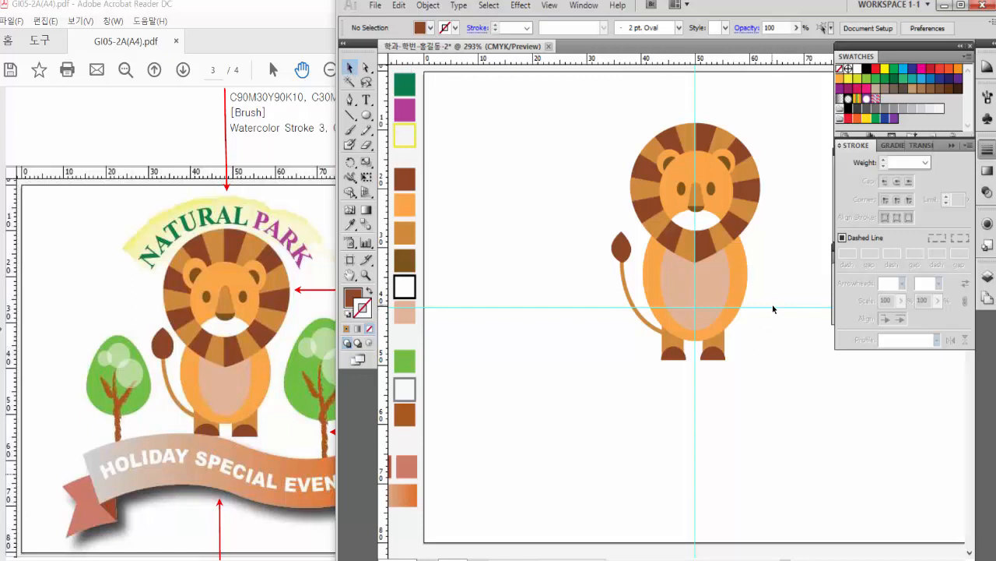
Nudge the lion's body, belly, legs, feet and tail line slightly upward beneath the head, and deselect them.
left_click_drag(778, 306, 641, 400)
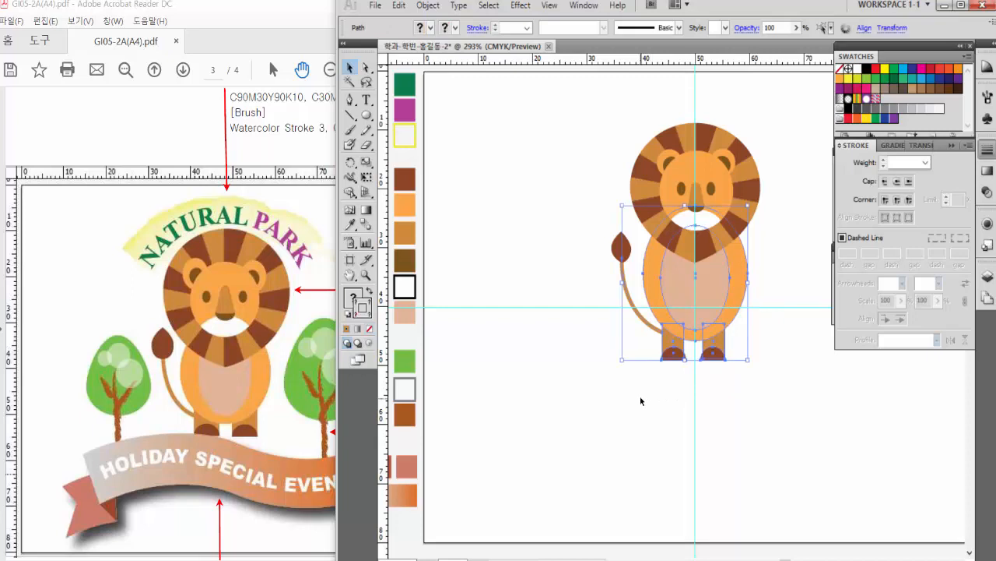
key("Up")
key("Up")
key("Up")
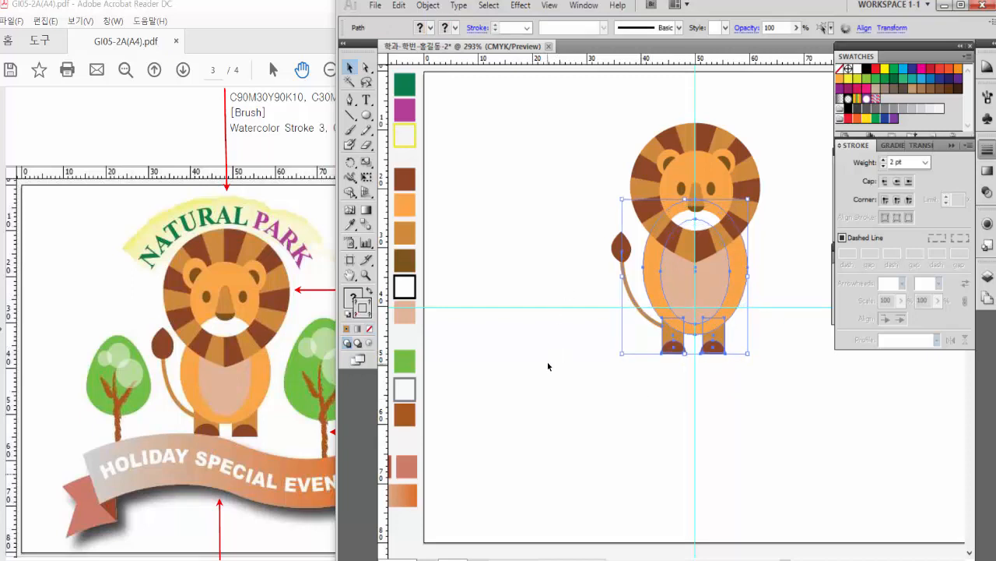
left_click(577, 338)
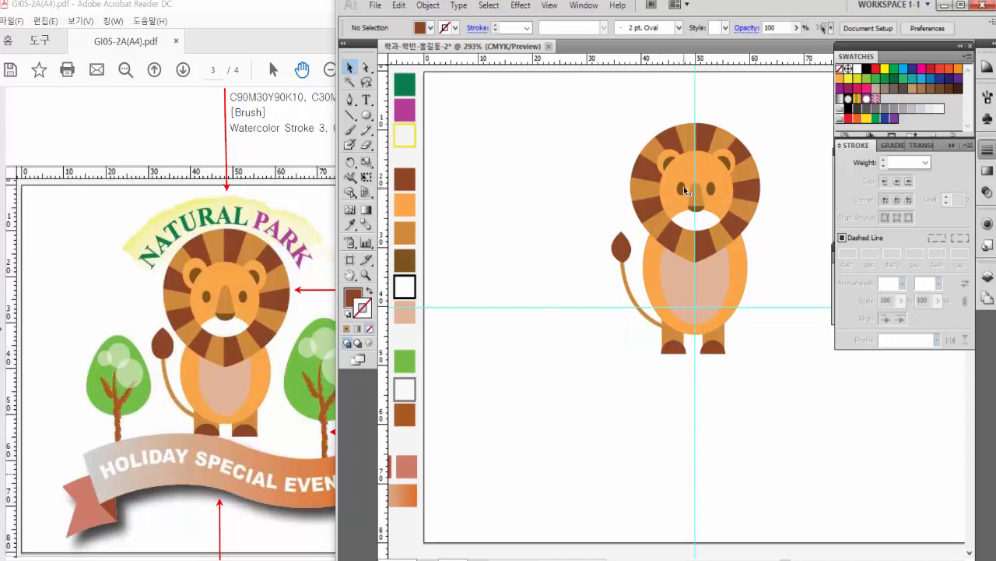
Spread the lion's eyes apart by nudging the left eye outward to the left and the right eye to the right.
left_click(685, 190)
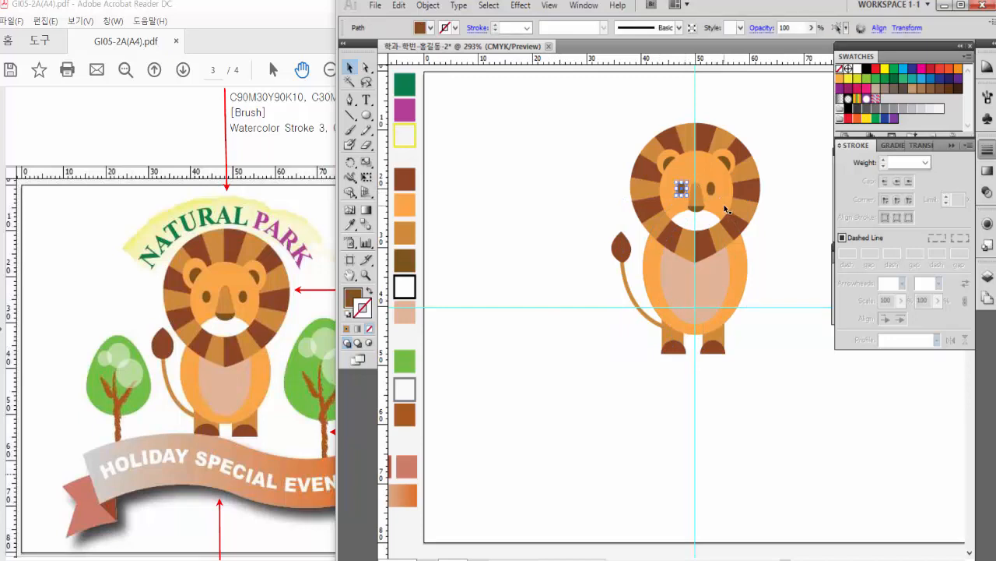
key("Left")
key("Left")
left_click(777, 217)
left_click(712, 190)
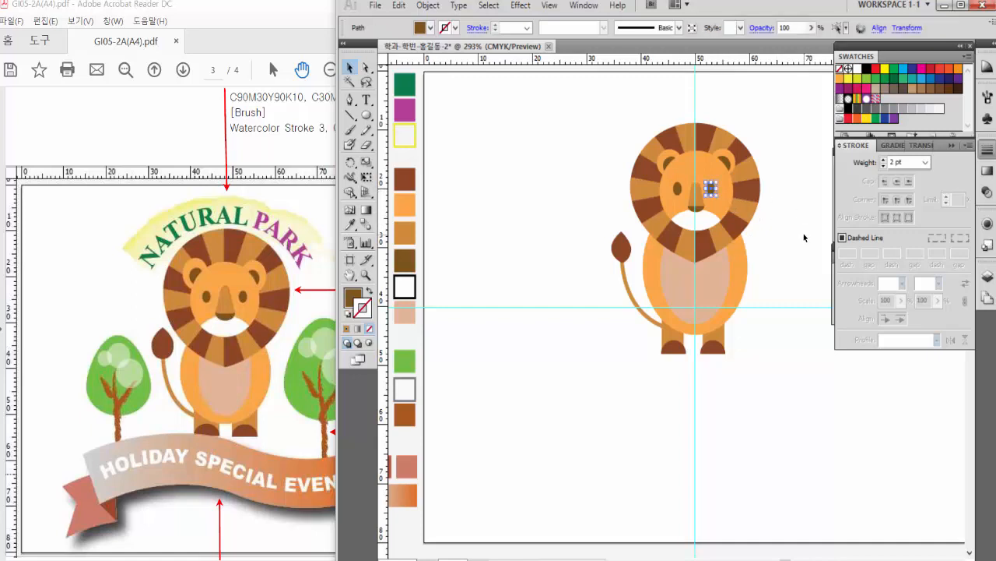
key("Right")
key("Right")
left_click(774, 253)
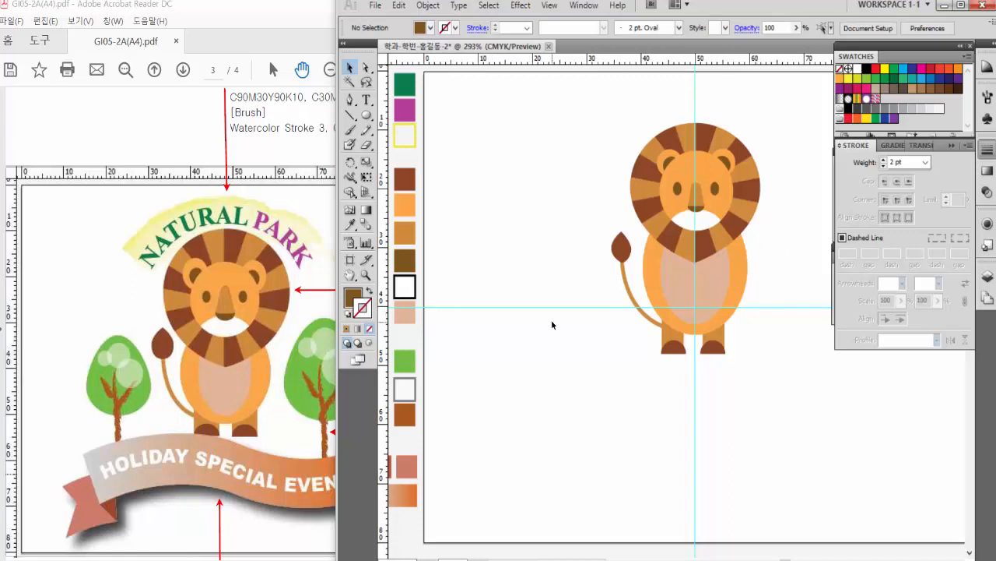
Draw an upright ellipse about 13 × 17 mm to the left of the lion and fill it with the green sample colour.
left_click(366, 115)
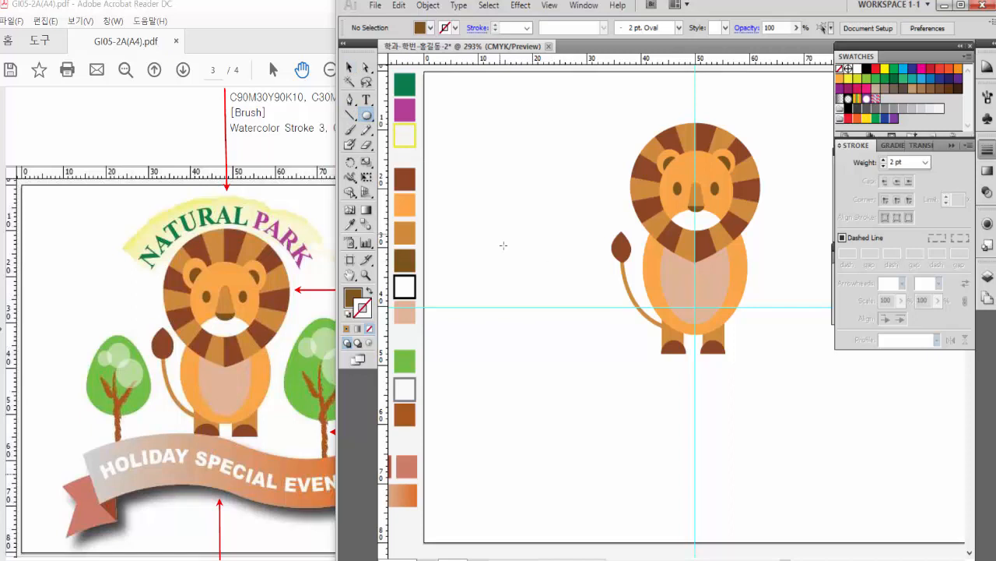
left_click_drag(499, 233, 571, 323)
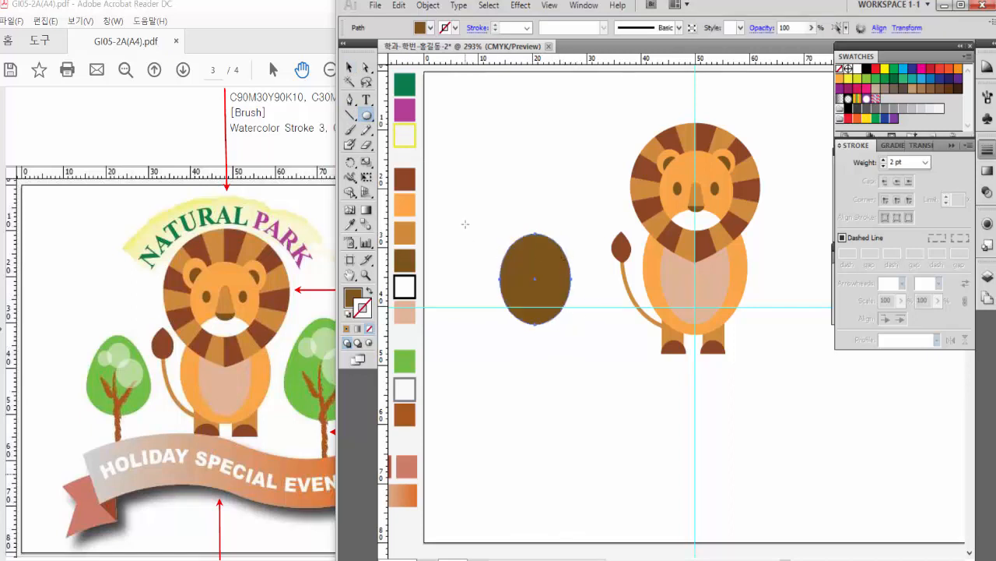
left_click(350, 224)
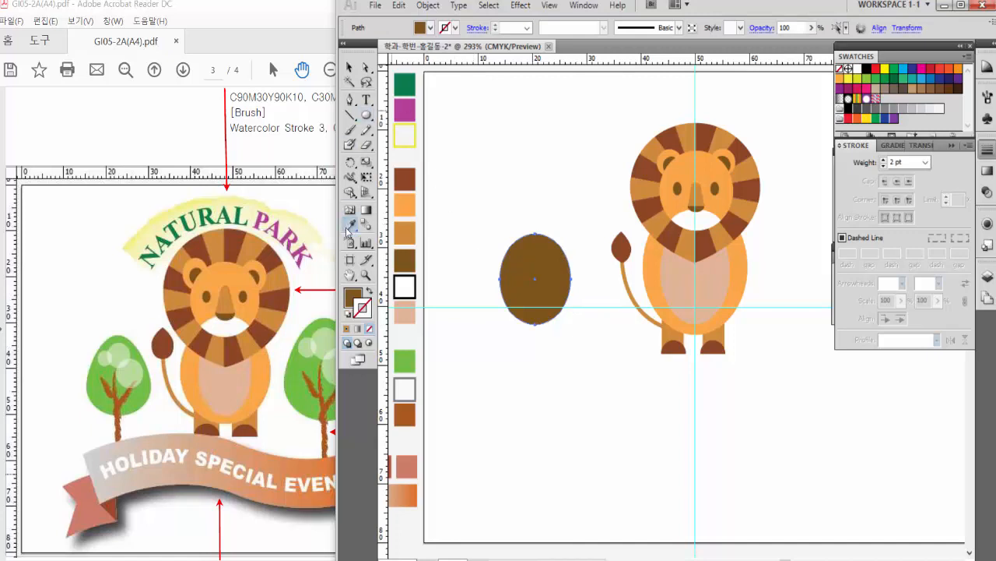
left_click(408, 361)
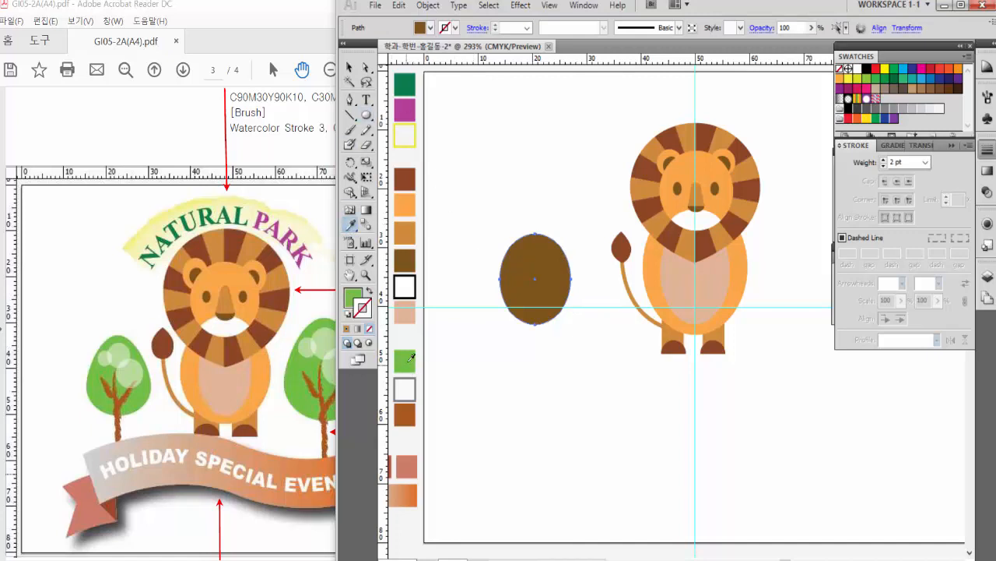
Narrow the upper half of the green ellipse by pulling its two upper side handles inward, forming an egg-shaped tree crown.
left_click(366, 68)
left_click(541, 199)
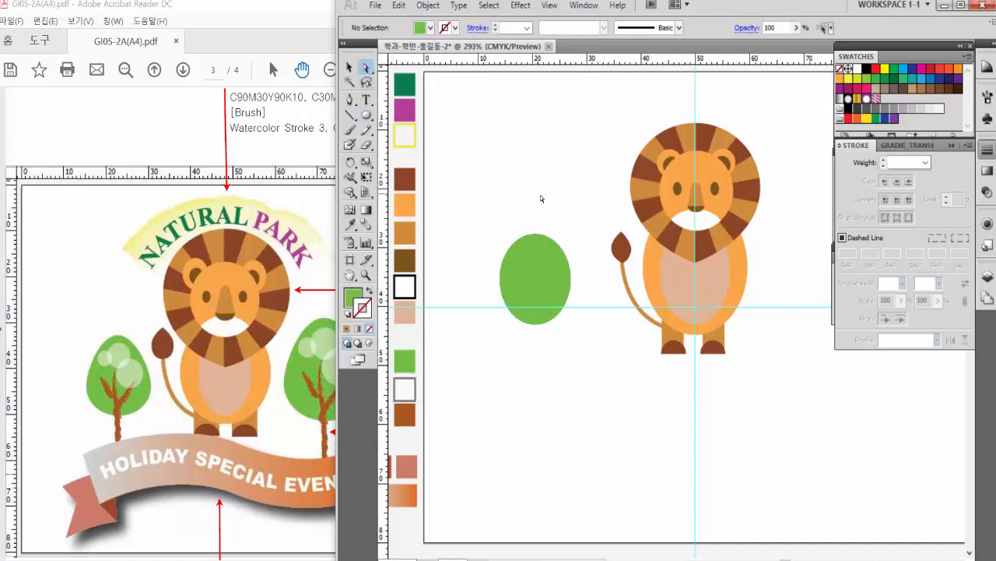
left_click(543, 237)
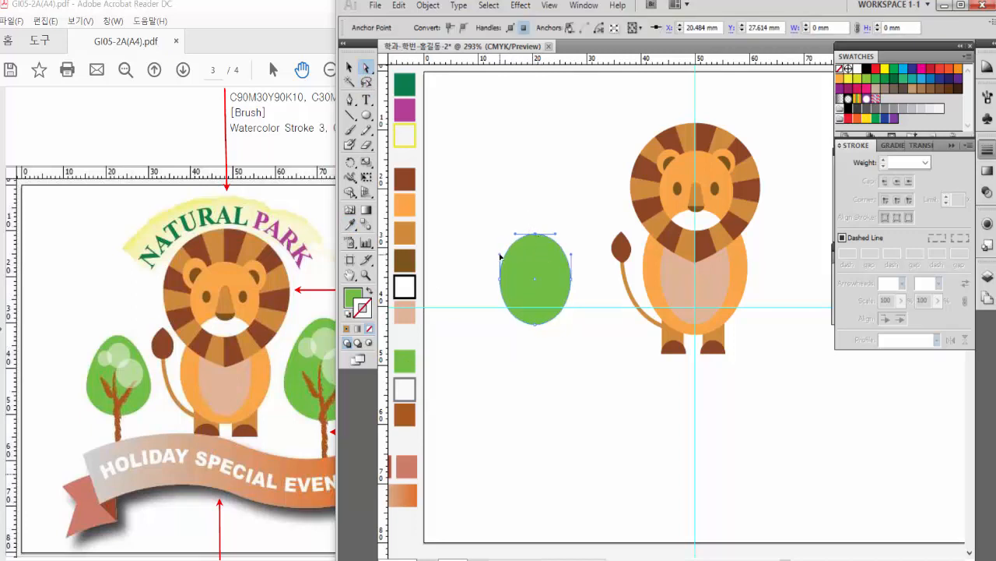
left_click_drag(501, 257, 508, 255)
left_click_drag(570, 255, 563, 251)
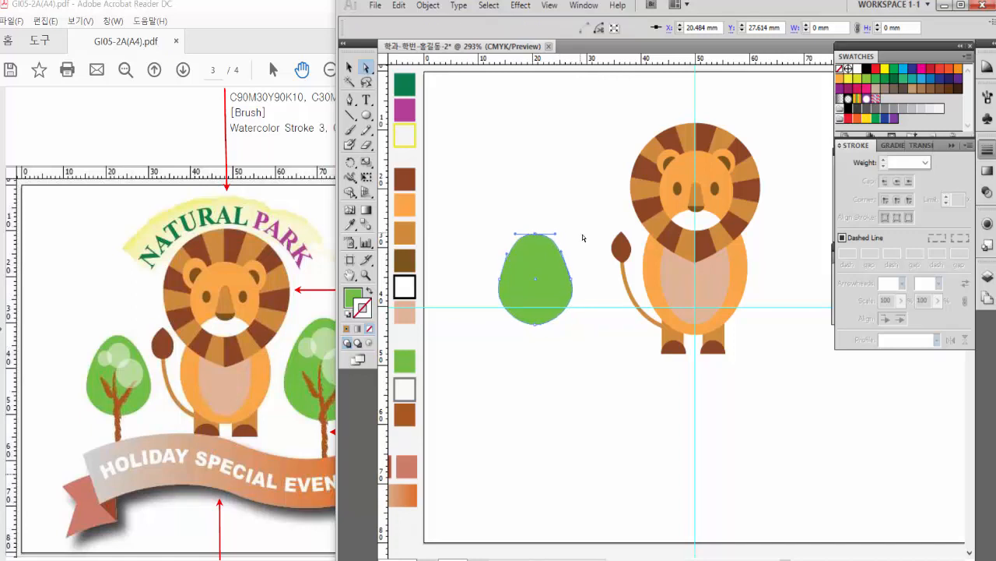
left_click(536, 415)
Raise the top anchor point of the green tree crown slightly and deselect it.
scroll(533, 408, "down", 3)
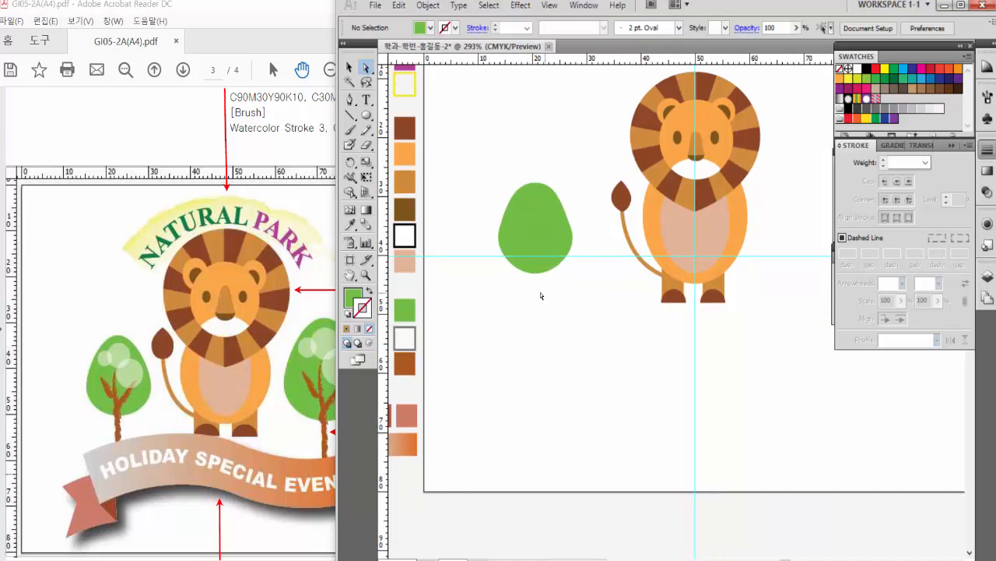
left_click(534, 183)
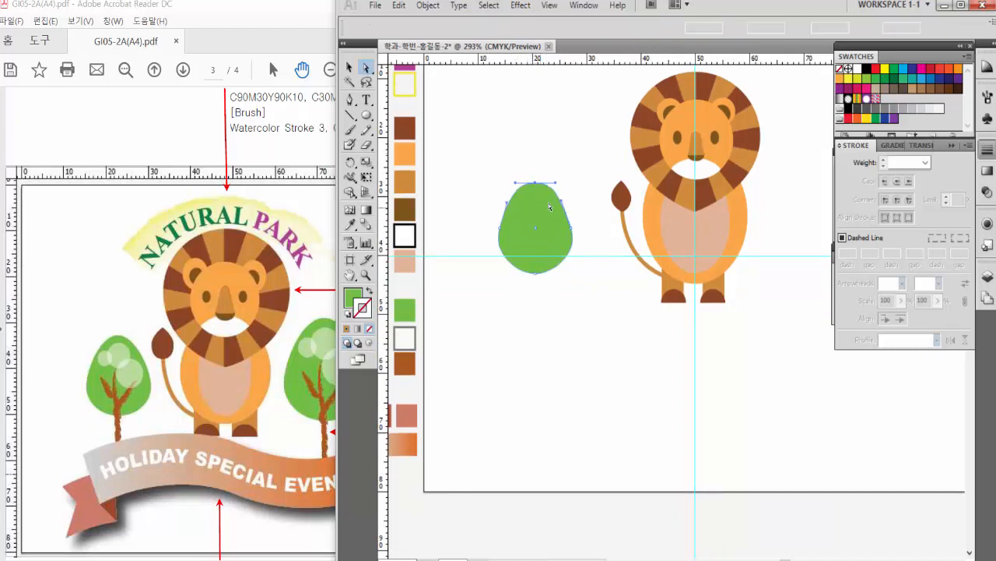
key("Up")
key("Up")
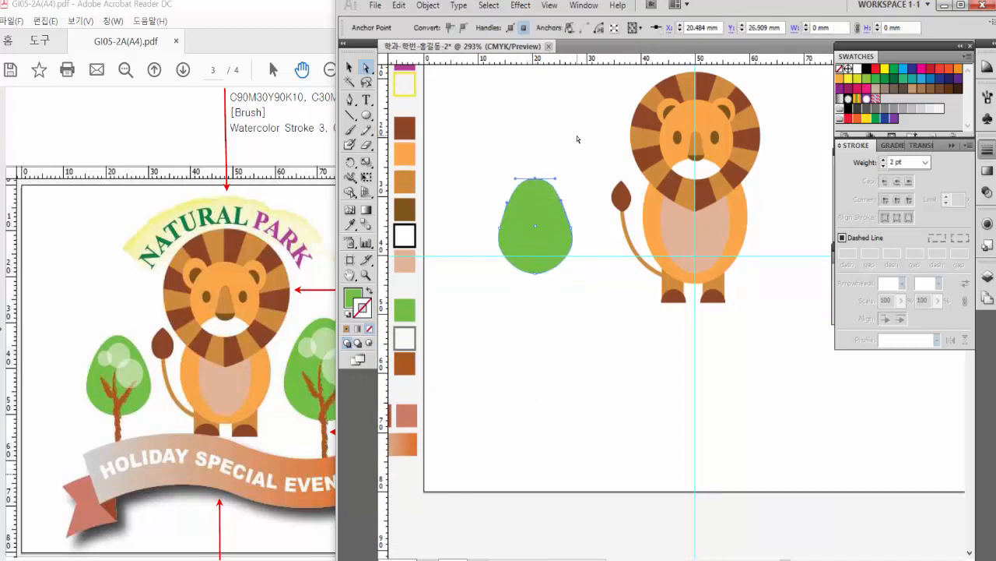
left_click(564, 147)
Draw a circle about 5 mm wide on the tree crown's right side with the semi-transparent white sample's look and no stroke.
scroll(540, 276, "down", 1)
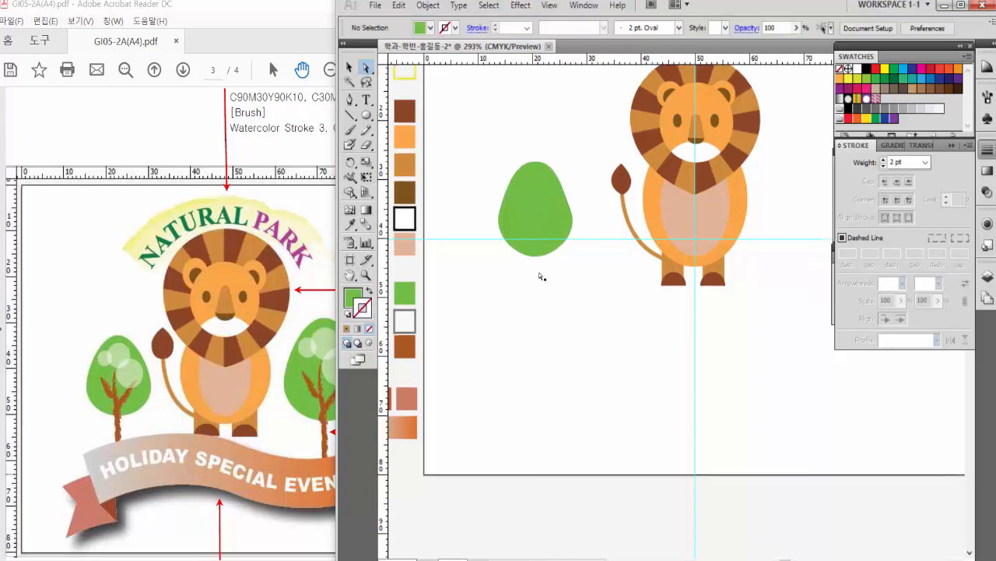
left_click(368, 116)
left_click_drag(537, 201, 562, 230)
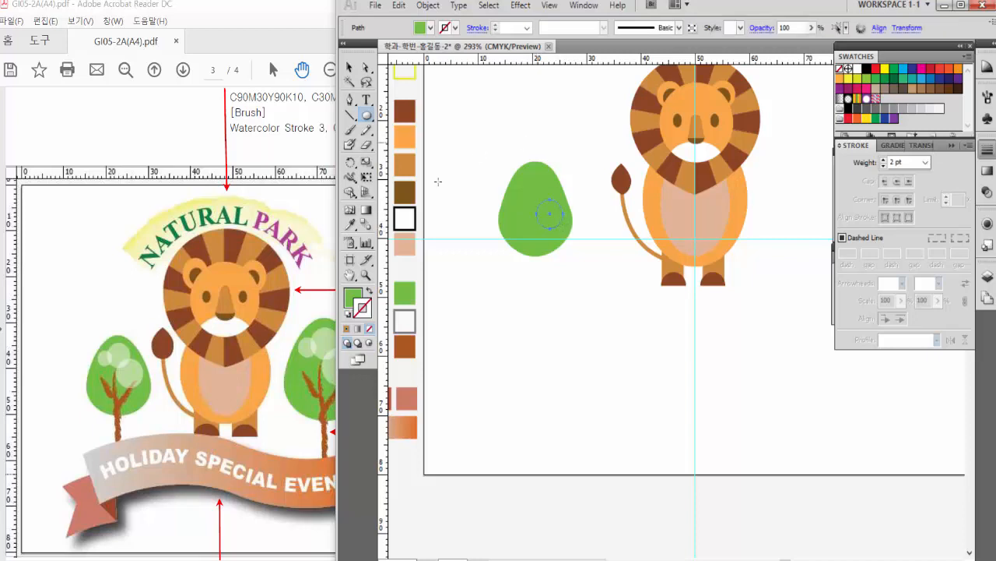
key("i")
left_click(413, 314)
left_click(349, 68)
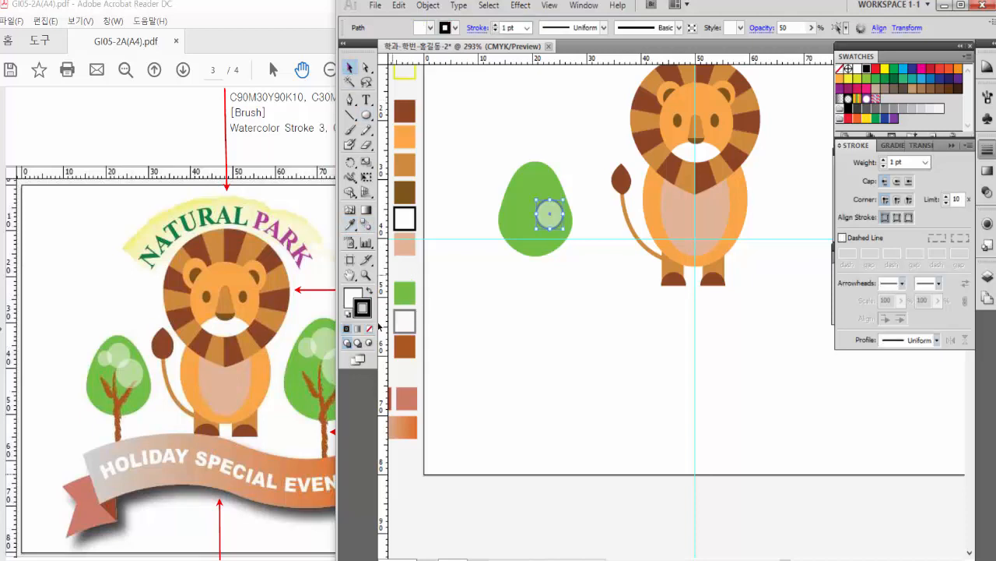
left_click(369, 328)
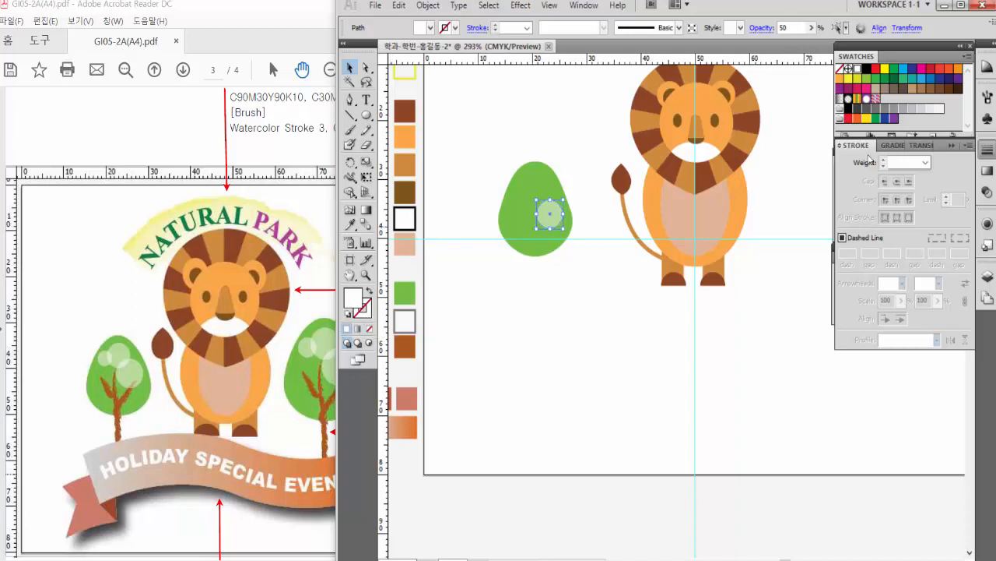
Try 100% opacity on the white highlight circle, set it back to 50% and deselect it.
left_click(941, 145)
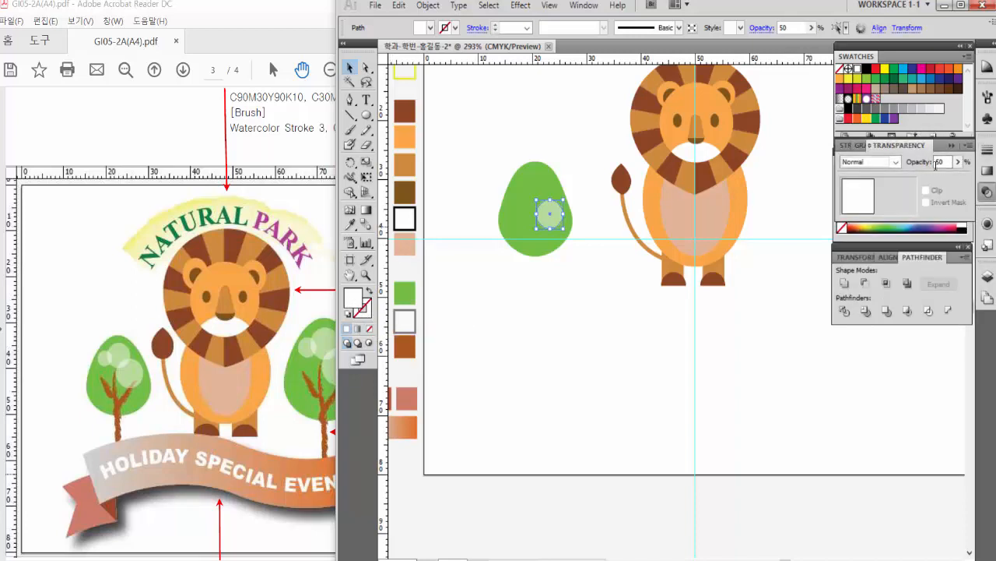
left_click(944, 161)
left_click_drag(945, 161, 933, 164)
key("Return")
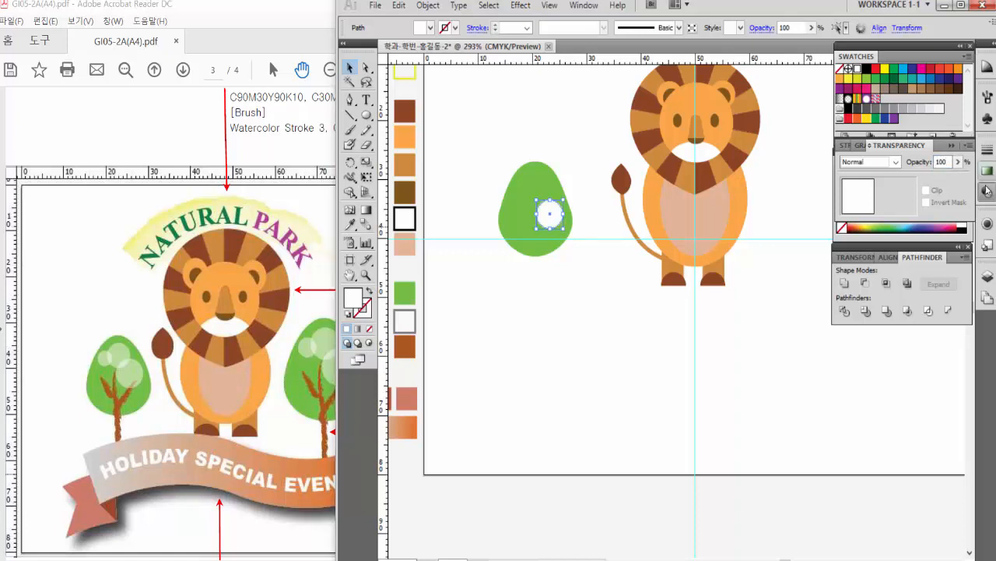
type("50")
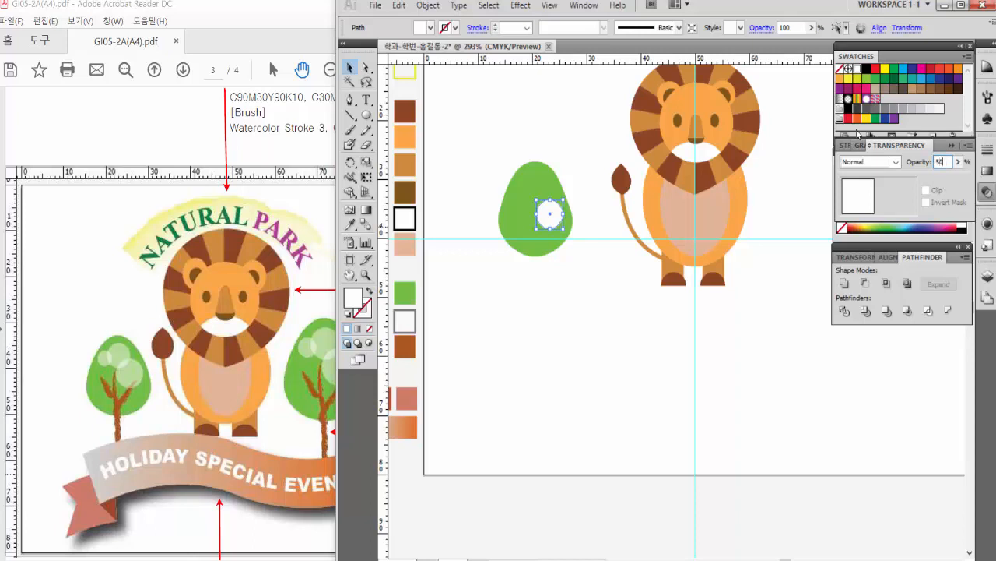
key("Return")
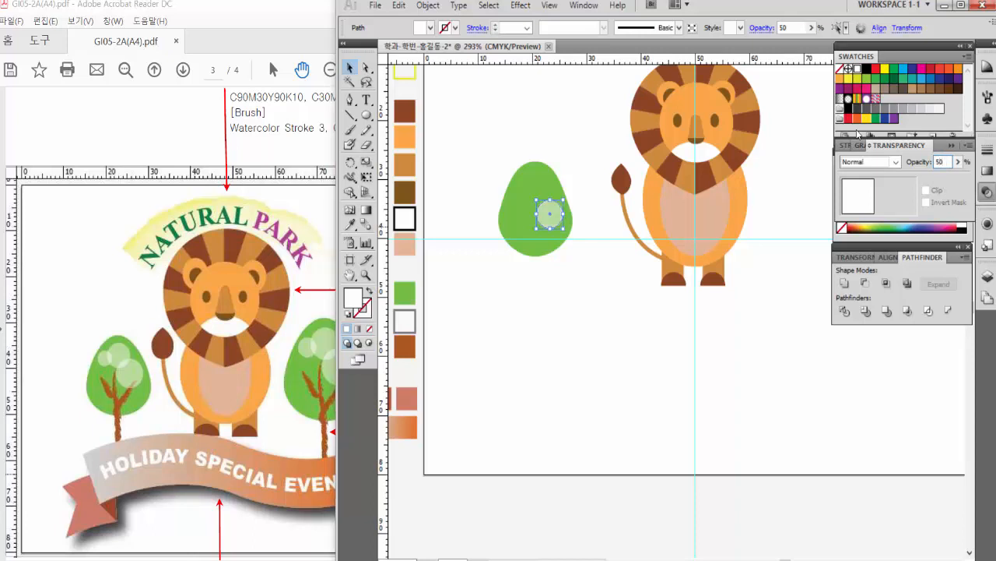
left_click(559, 278)
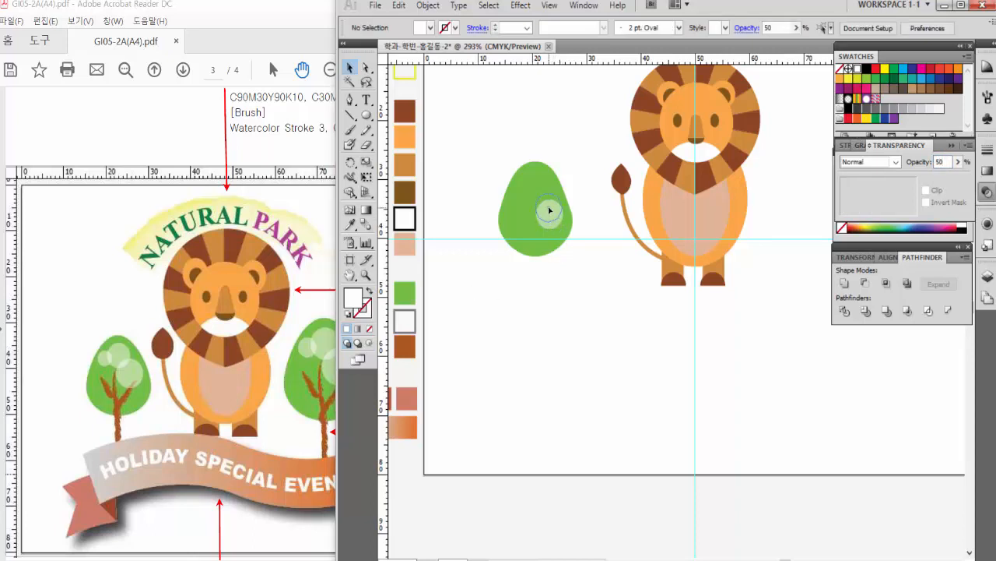
Add two smaller copies of the white circle up and left across the crown and adjust the positions of the highlights.
left_click_drag(550, 212, 529, 184)
key("Up")
key("Up")
key("Up")
key("Up")
key("Right")
key("Right")
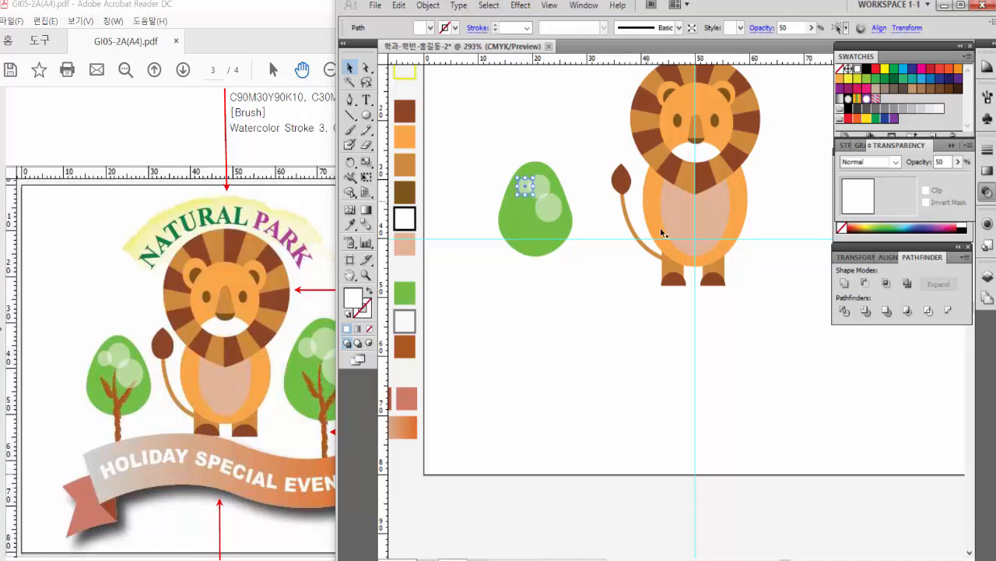
left_click(576, 304)
left_click(547, 219)
left_click(598, 316)
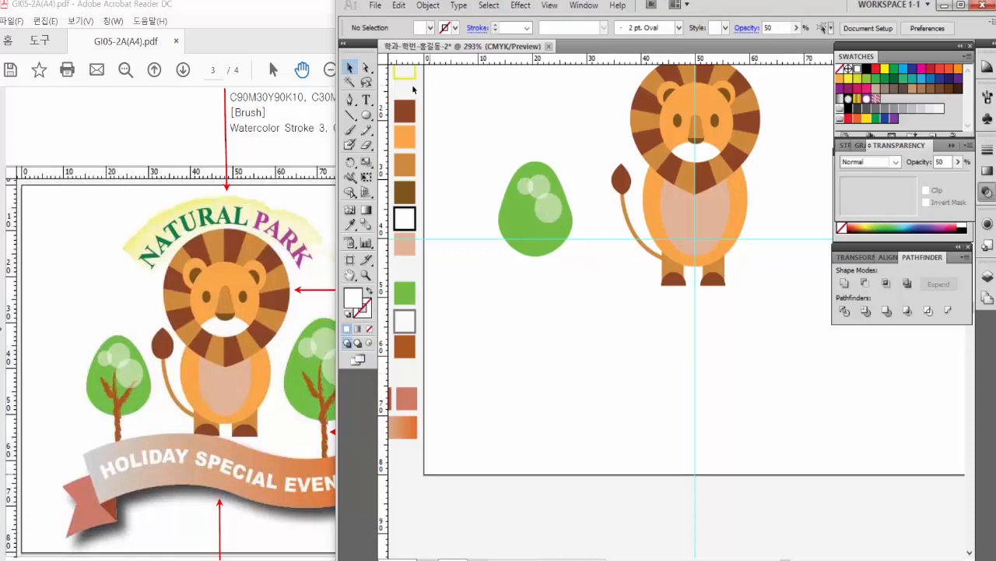
Draw a straight vertical trunk line about 19 mm long with the Pen tool from below the tree crown up into it.
left_click(351, 100)
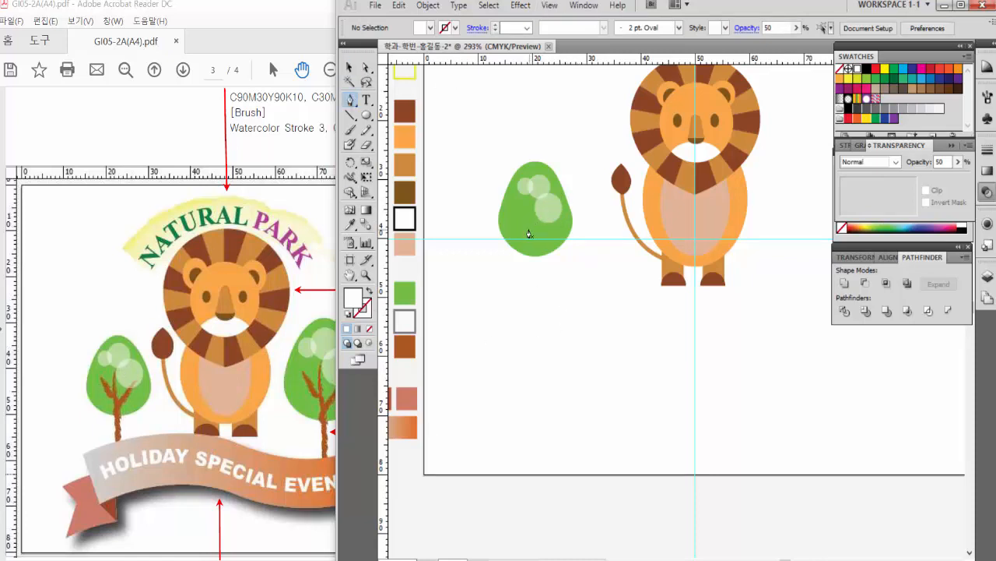
left_click(528, 209)
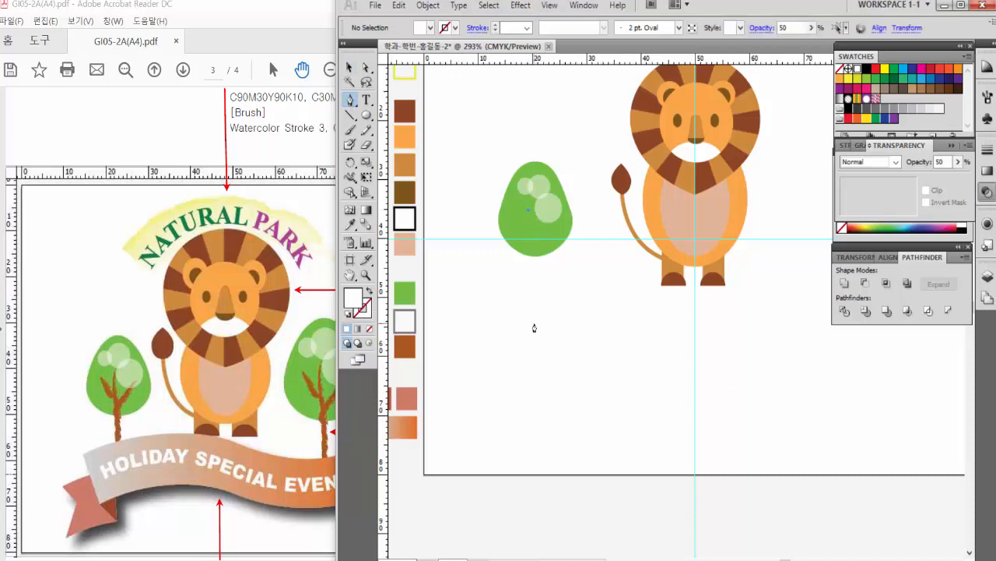
key("ctrl+z")
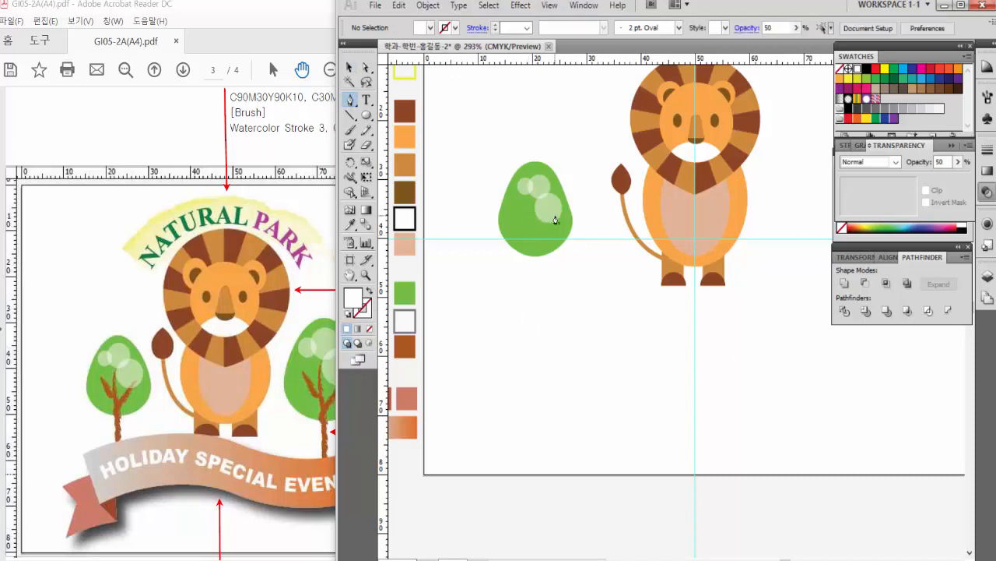
left_click(526, 305)
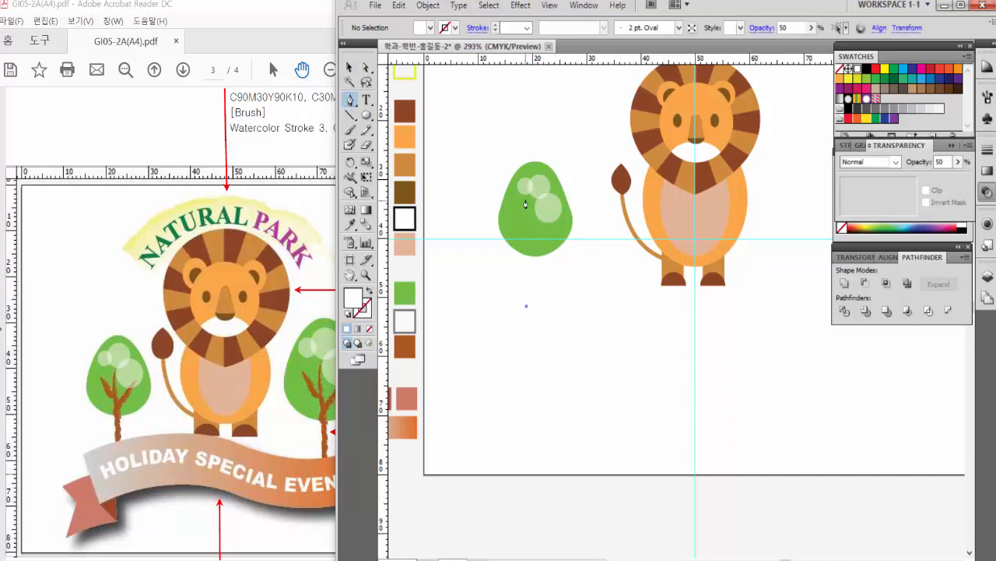
left_click(526, 202)
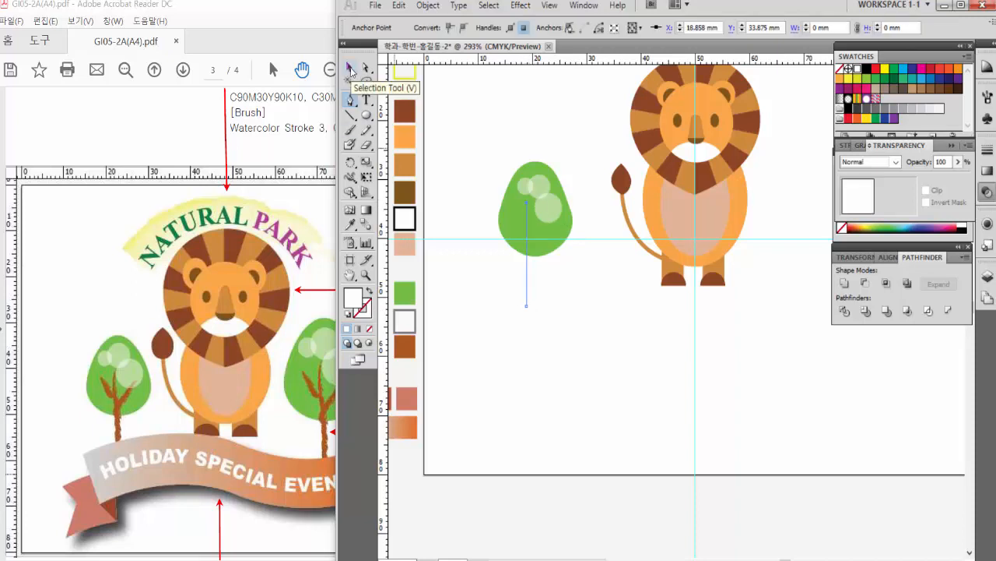
left_click(350, 68)
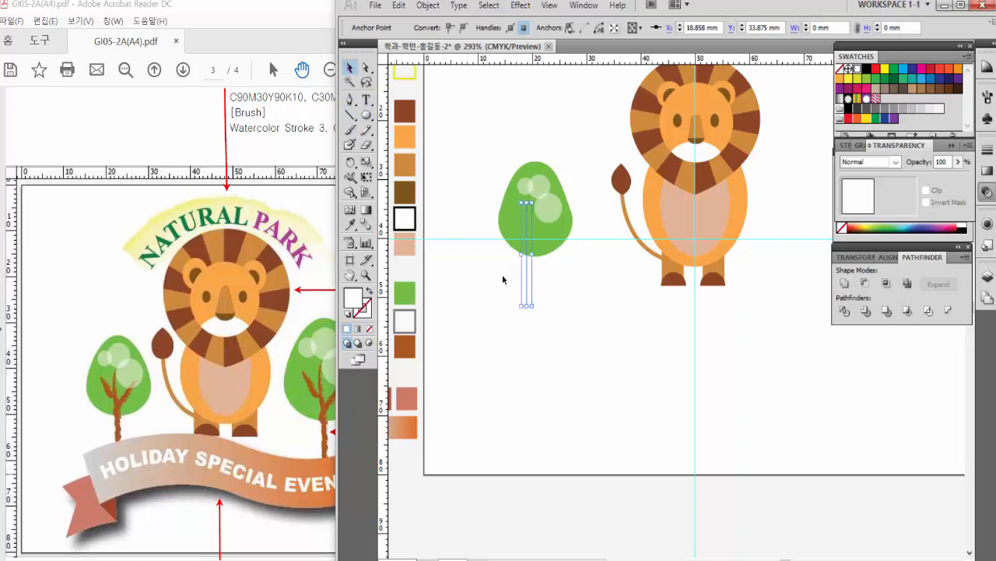
Give the trunk line the dark brown sample's color as its stroke with no fill.
left_click(467, 308)
left_click(528, 304)
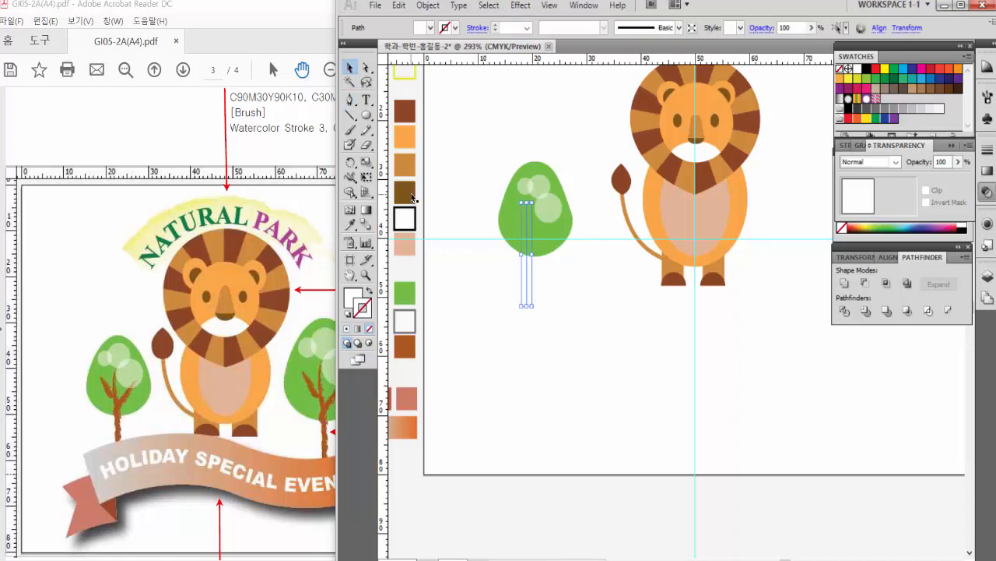
left_click(412, 198)
left_click_drag(558, 283, 475, 309)
left_click(350, 223)
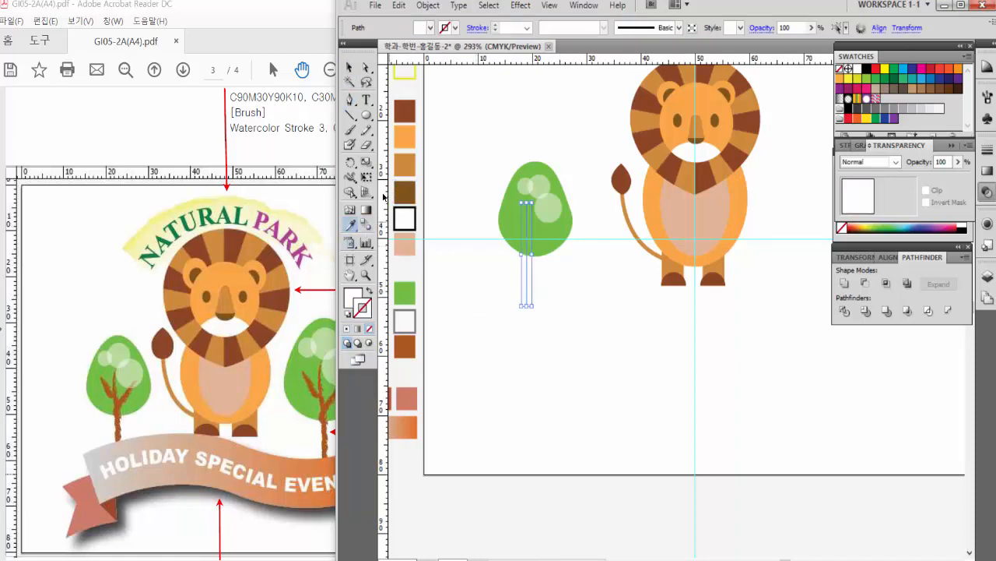
left_click(405, 192)
left_click(367, 290)
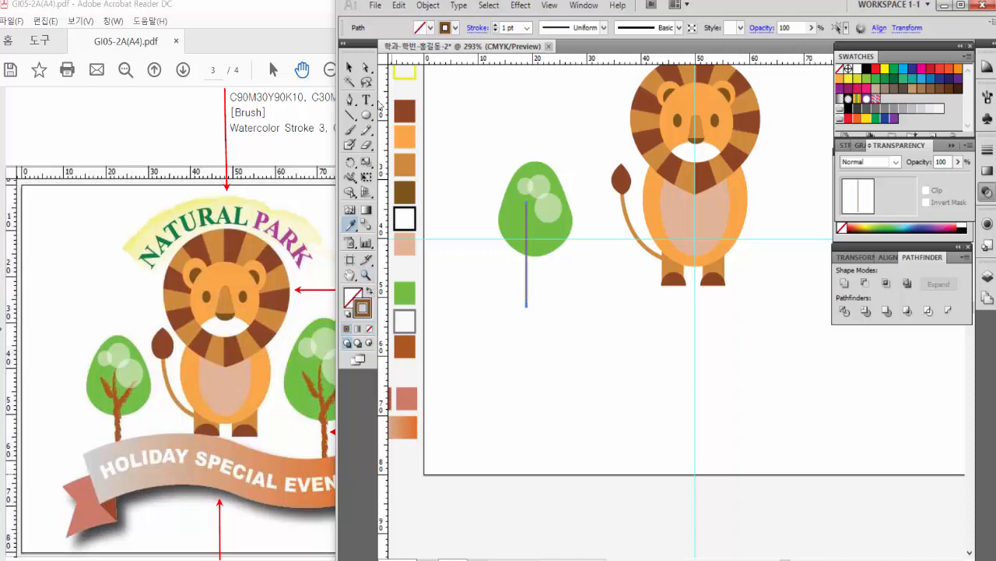
key("v")
left_click(556, 292)
left_click_drag(501, 277, 546, 342)
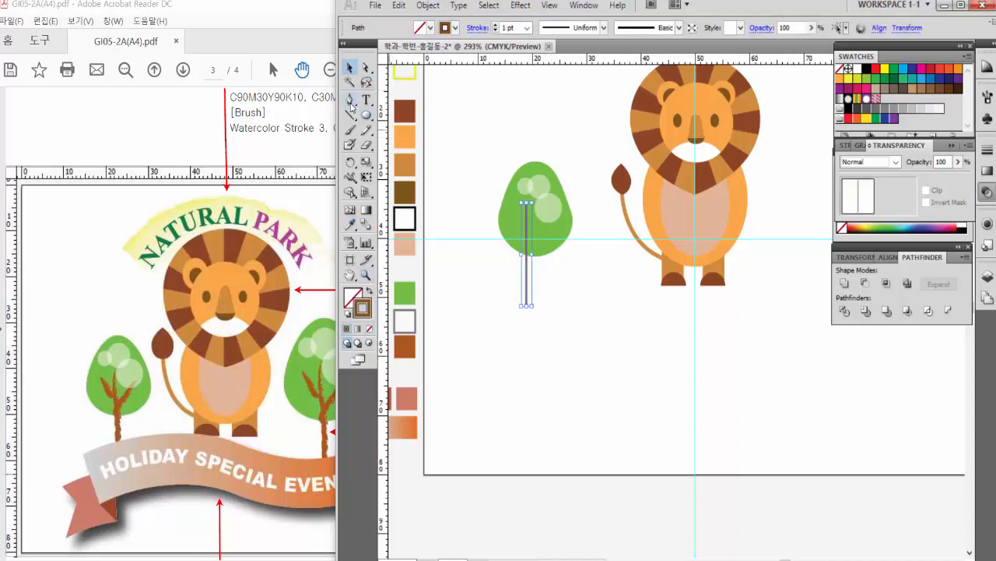
Draw a straight branch with the Pen tool from the trunk up to the right inside the crown and deselect it.
left_click(351, 101)
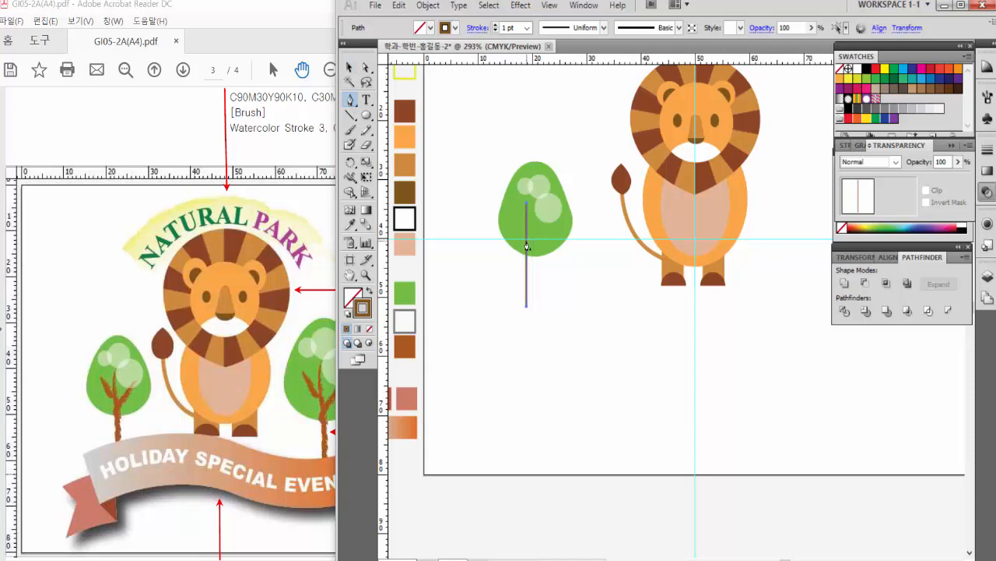
left_click(527, 244)
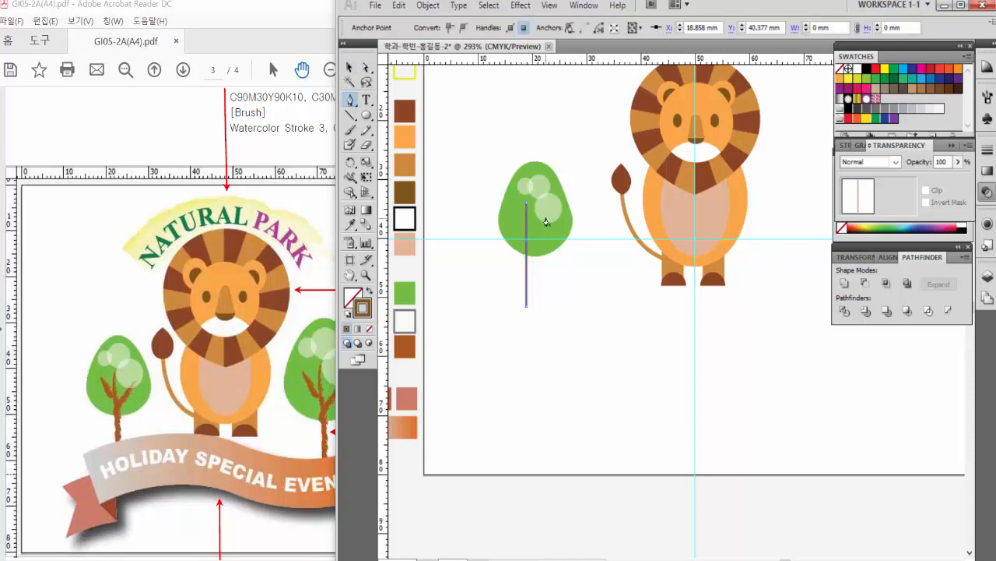
key("ctrl+shift+a")
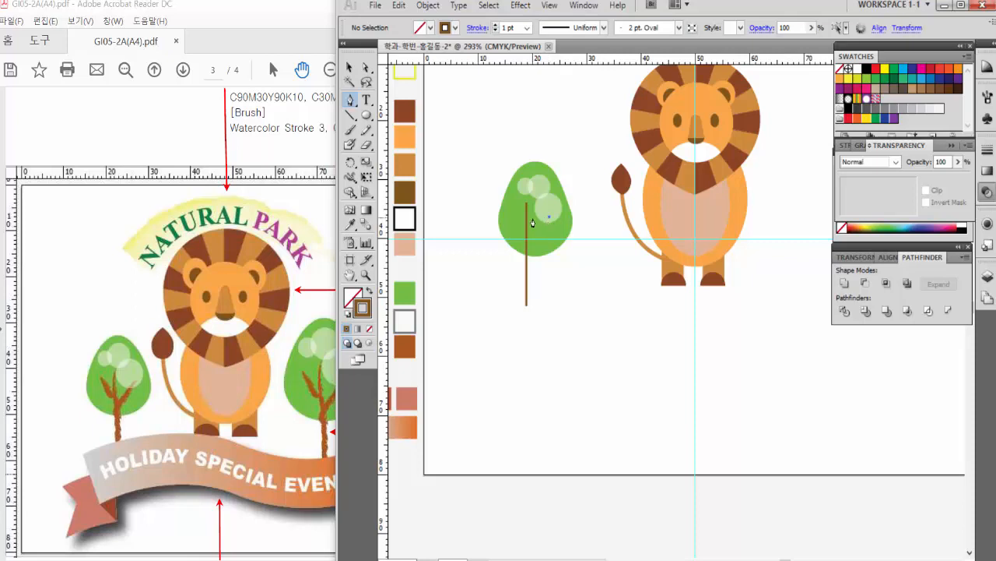
left_click(527, 247)
left_click(549, 217)
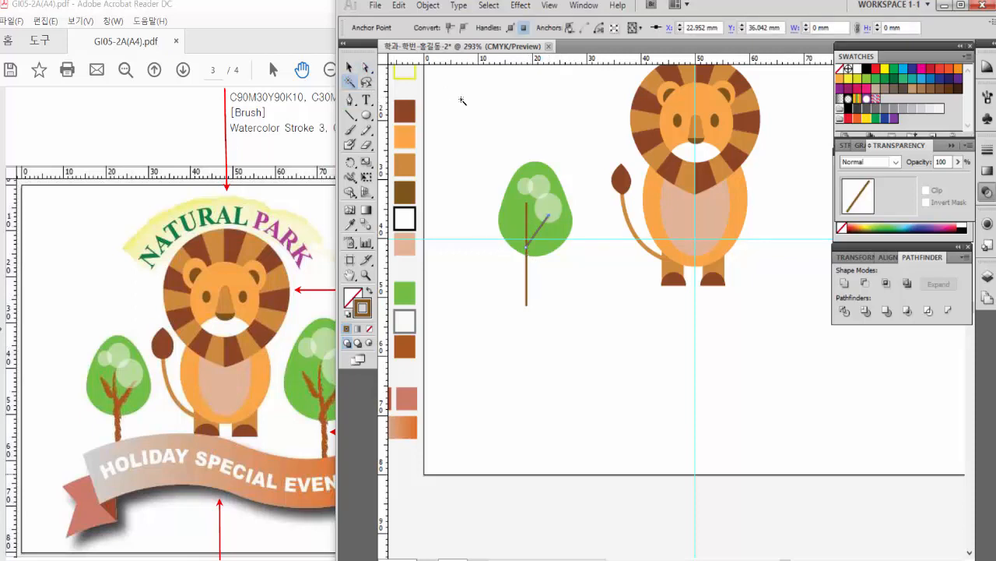
key("ctrl+shift+a")
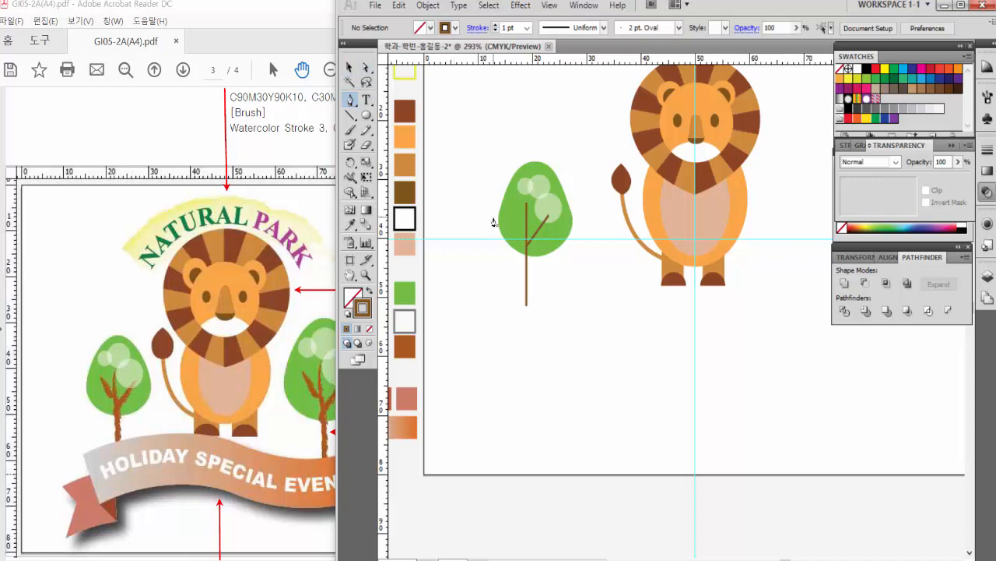
Draw a shorter straight branch with the Pen tool from higher on the trunk up to the left and deselect it.
left_click(529, 228)
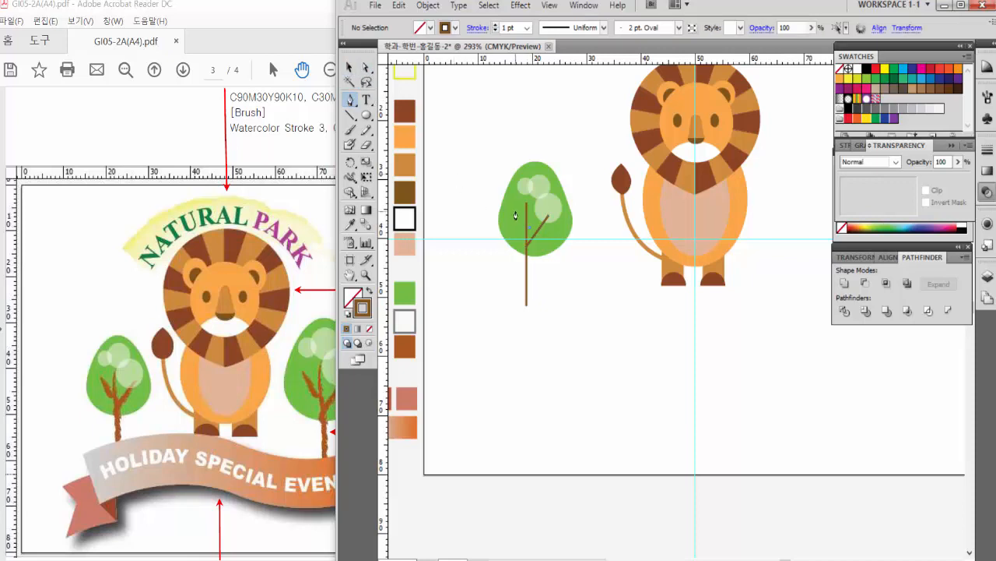
left_click(516, 213)
key("a")
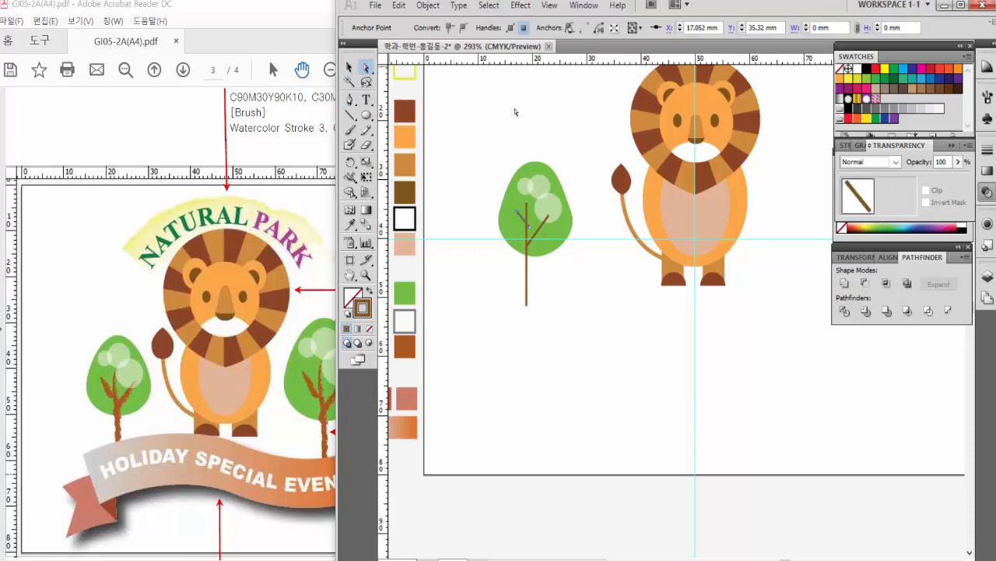
left_click(517, 109)
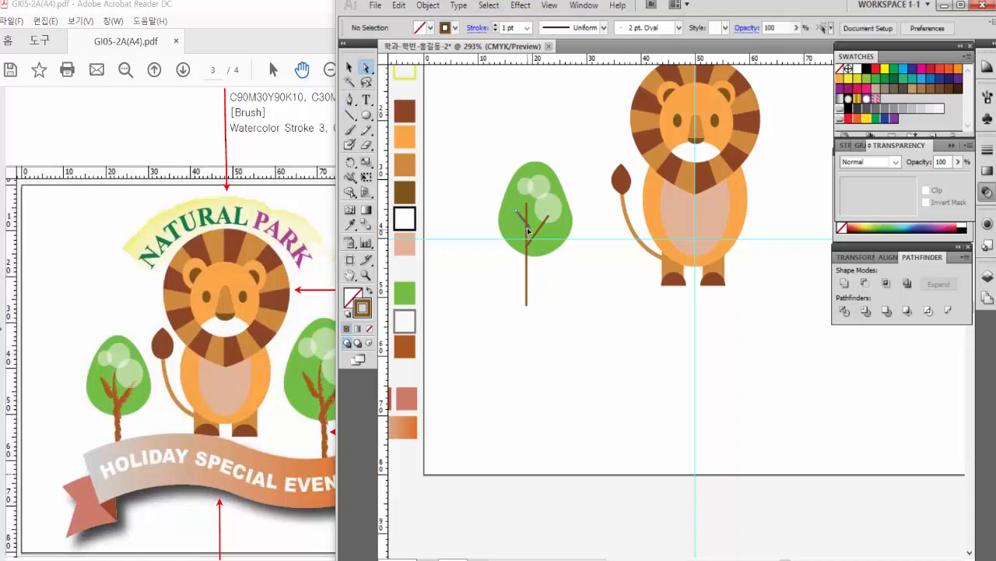
left_click(529, 229)
left_click(350, 68)
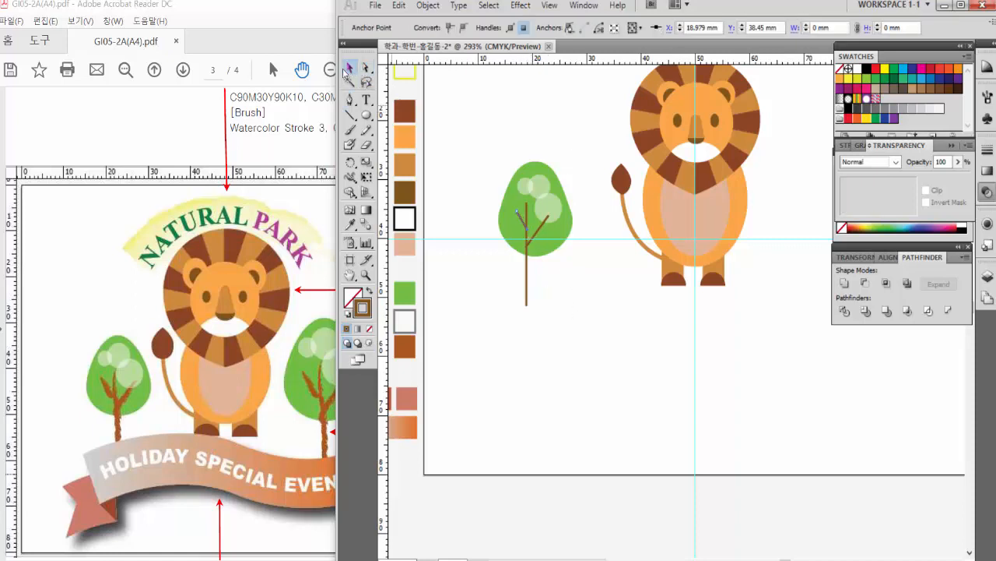
left_click(510, 85)
Select the trunk line together with both branches, leaving the green crown out of the selection.
left_click(349, 275)
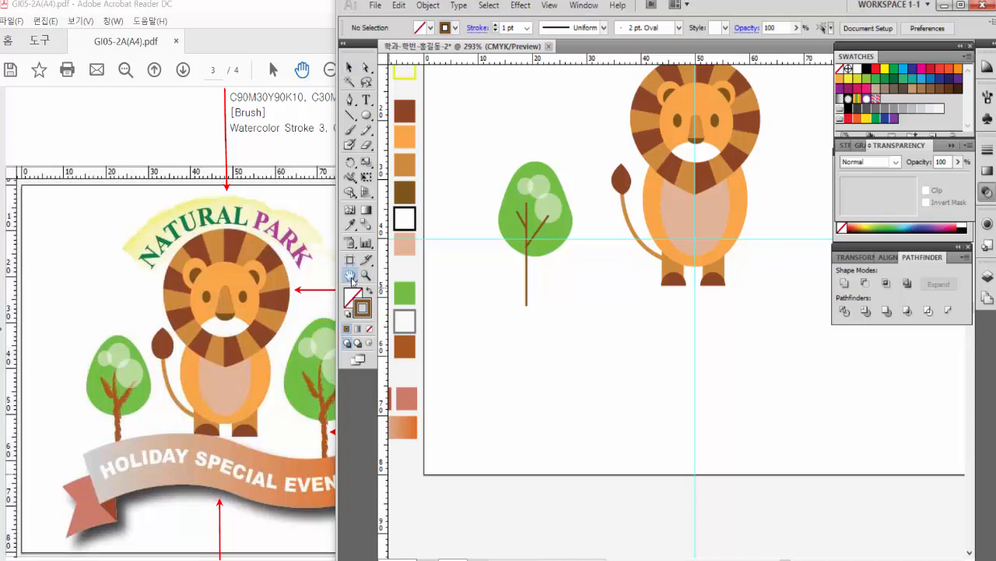
left_click_drag(497, 327, 530, 393)
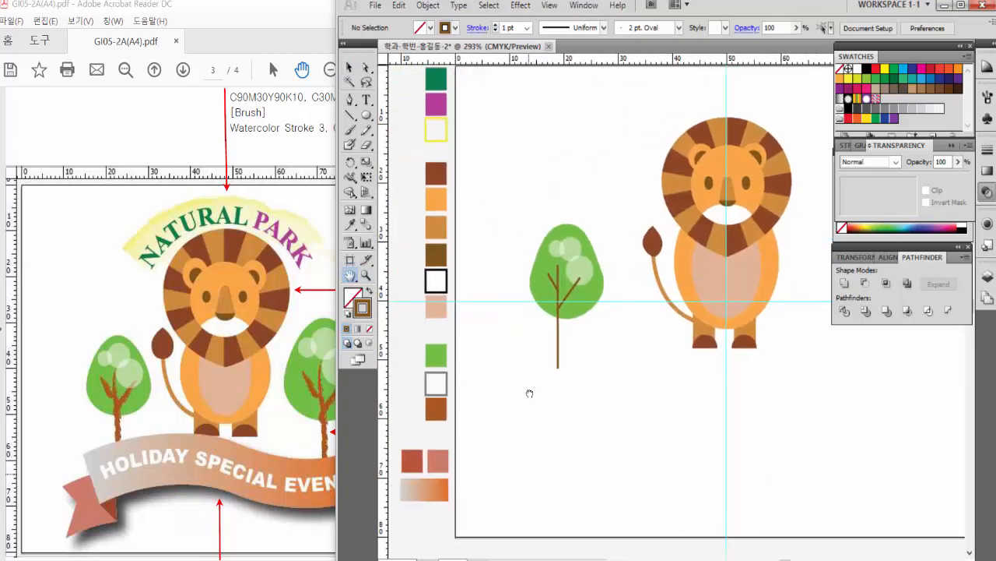
left_click(350, 69)
left_click(558, 347)
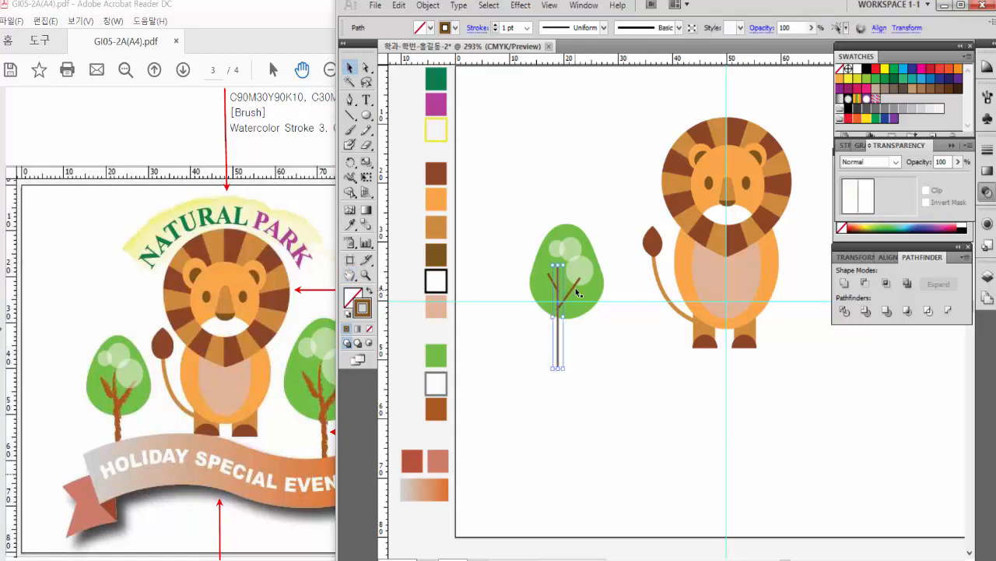
left_click(574, 288, "shift")
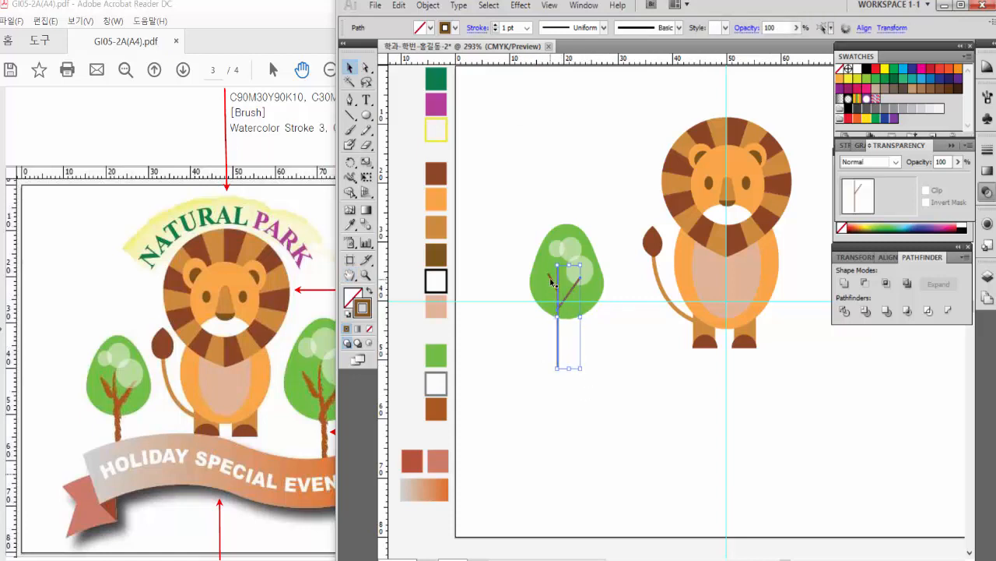
left_click(550, 279, "shift")
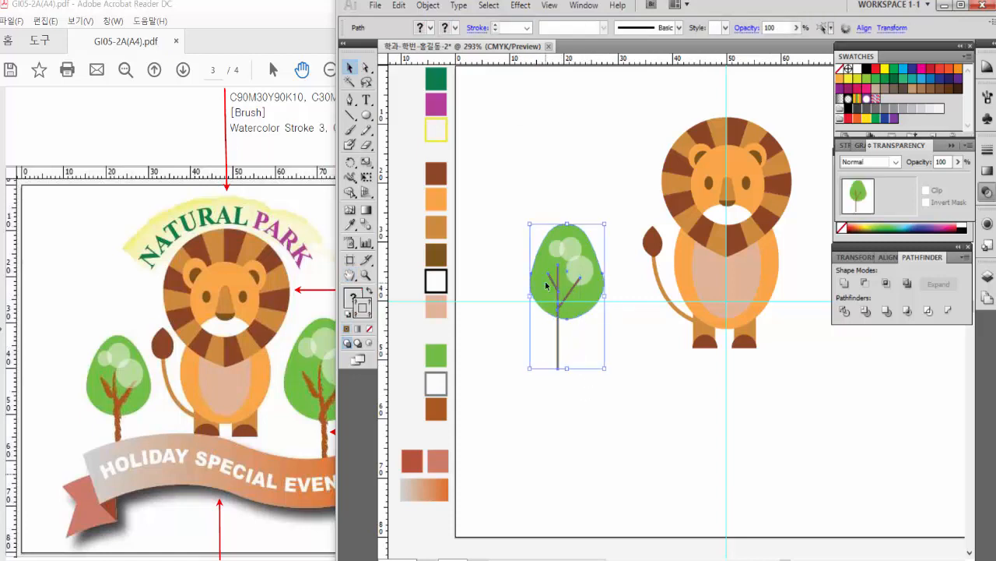
left_click(551, 287, "shift")
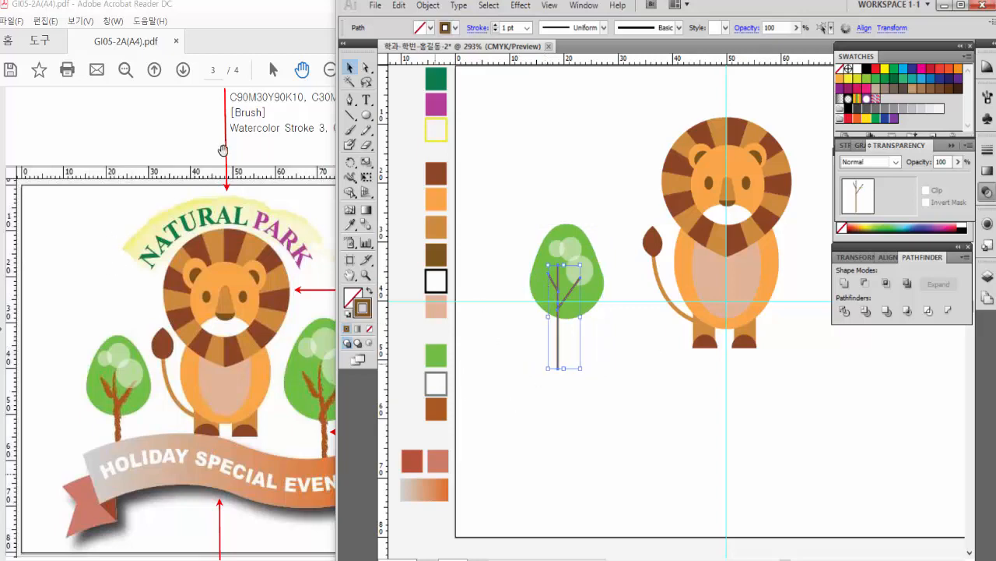
Switch to the problem PDF in Acrobat Reader, examine the brush instructions and return to Illustrator.
left_click(211, 111)
scroll(288, 413, "up", 5)
scroll(287, 413, "up", 1)
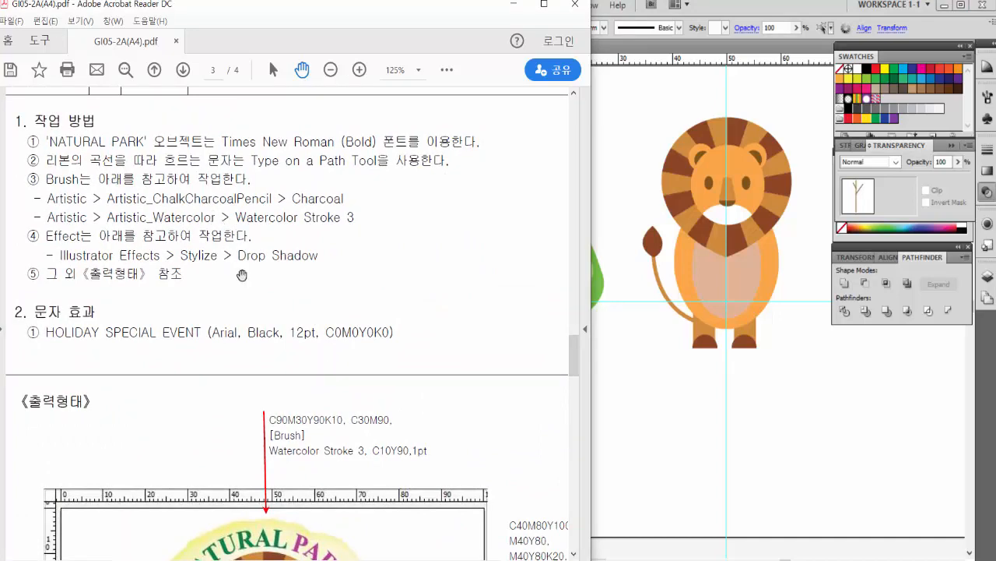
scroll(245, 273, "down", 1)
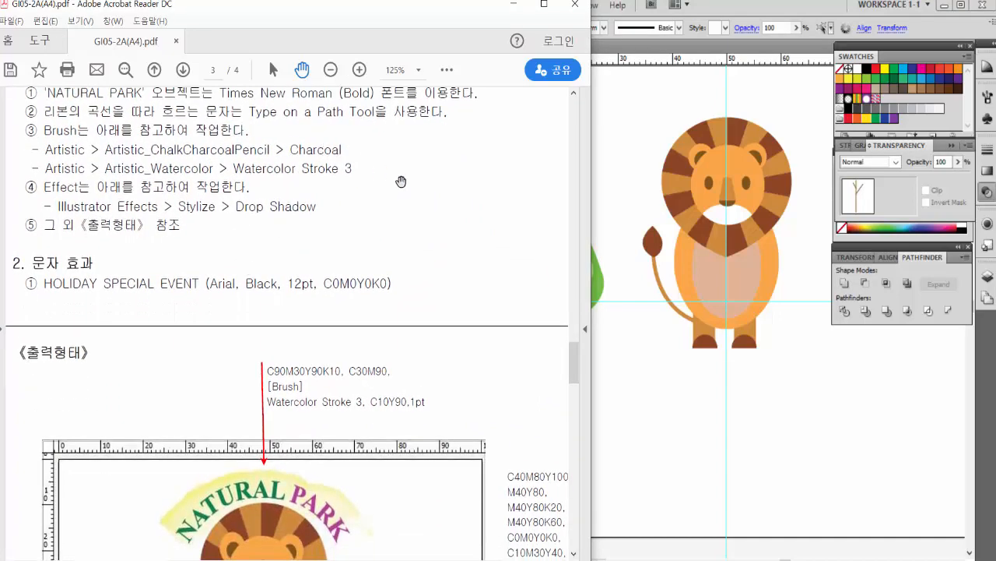
left_click_drag(308, 282, 285, 268)
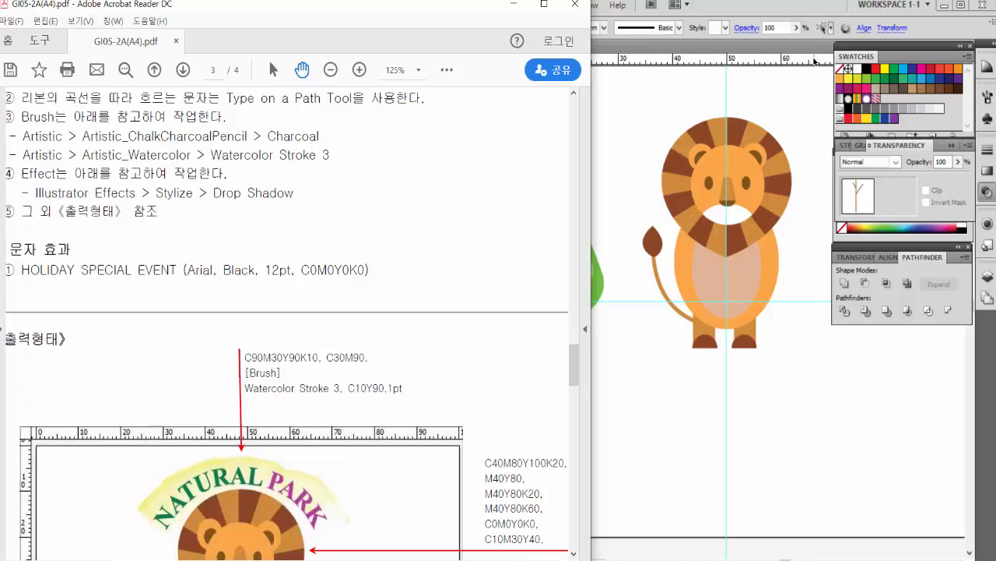
left_click(720, 7)
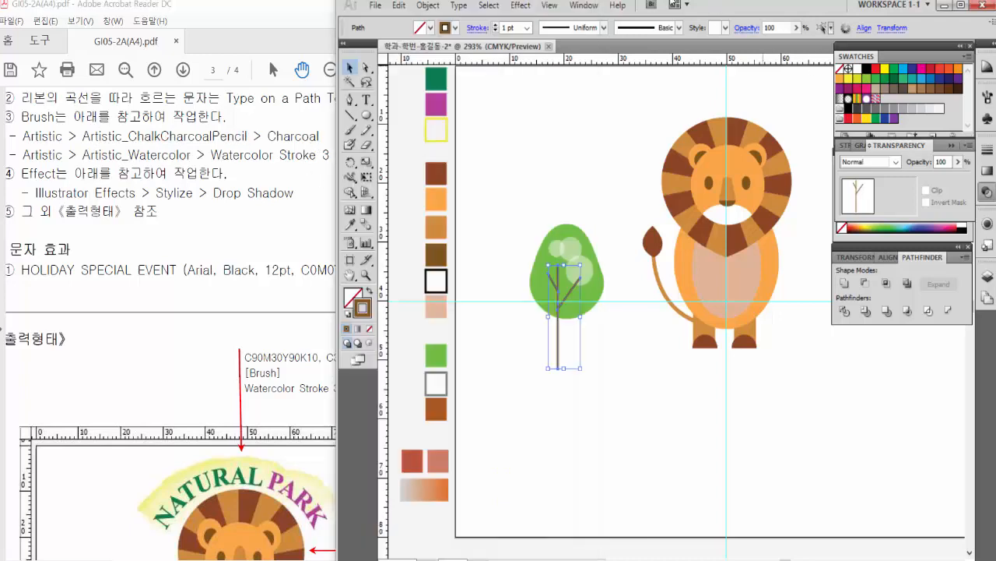
Show the Brushes panel and enlarge it so that more brushes are listed.
left_click(583, 7)
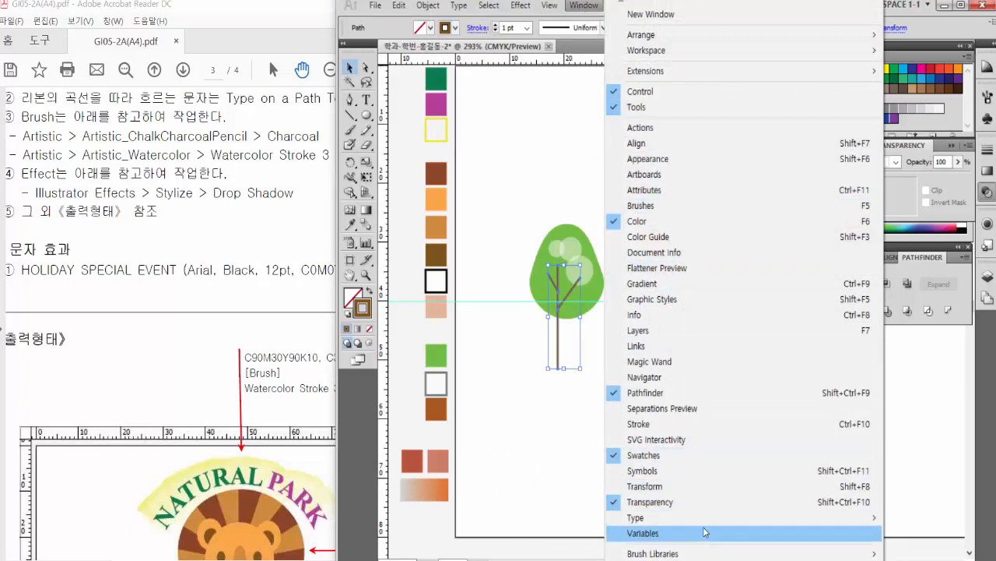
left_click(734, 206)
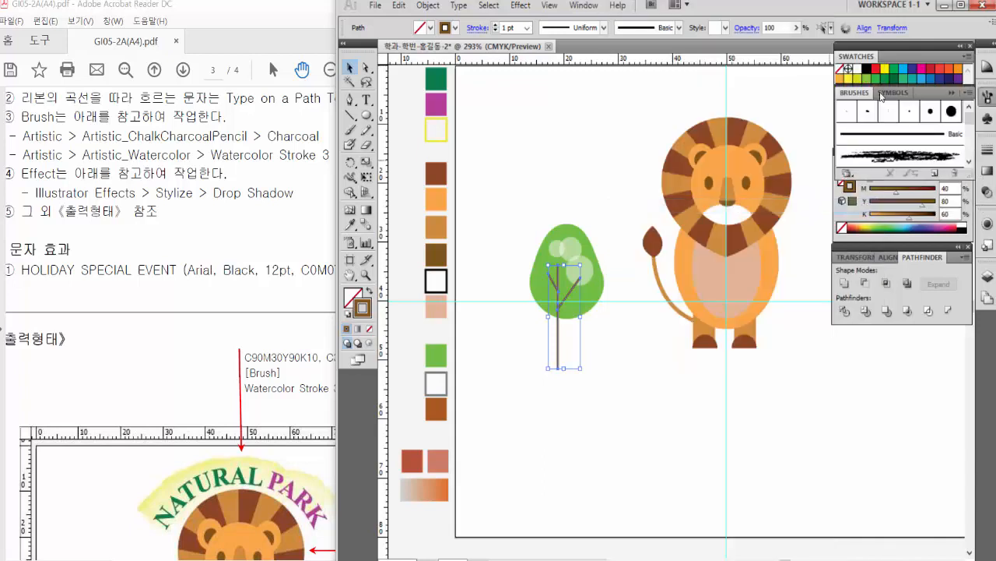
mouse_move(971, 176)
left_mouse_down()
mouse_move(954, 265)
mouse_move(941, 239)
left_mouse_up()
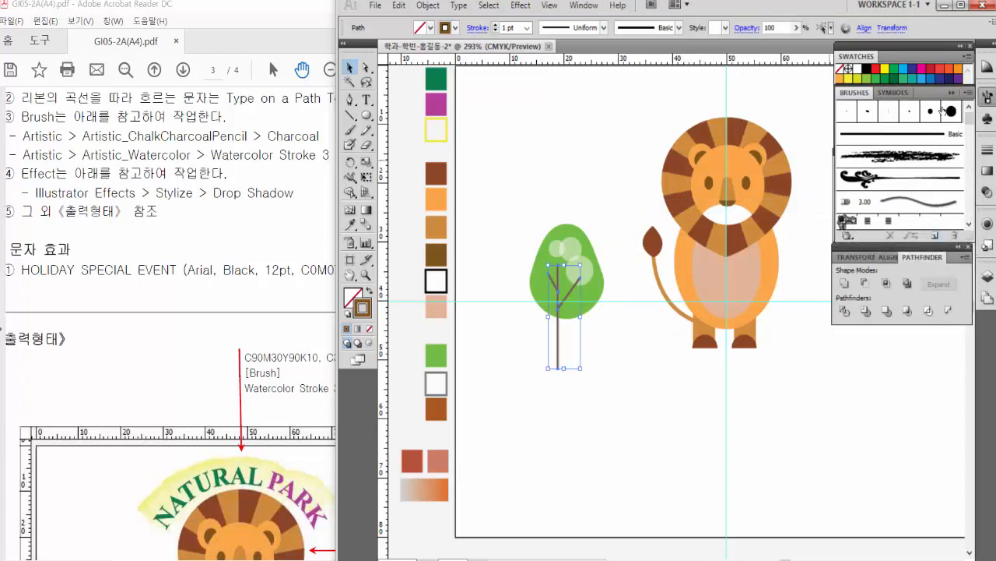
left_click(966, 93)
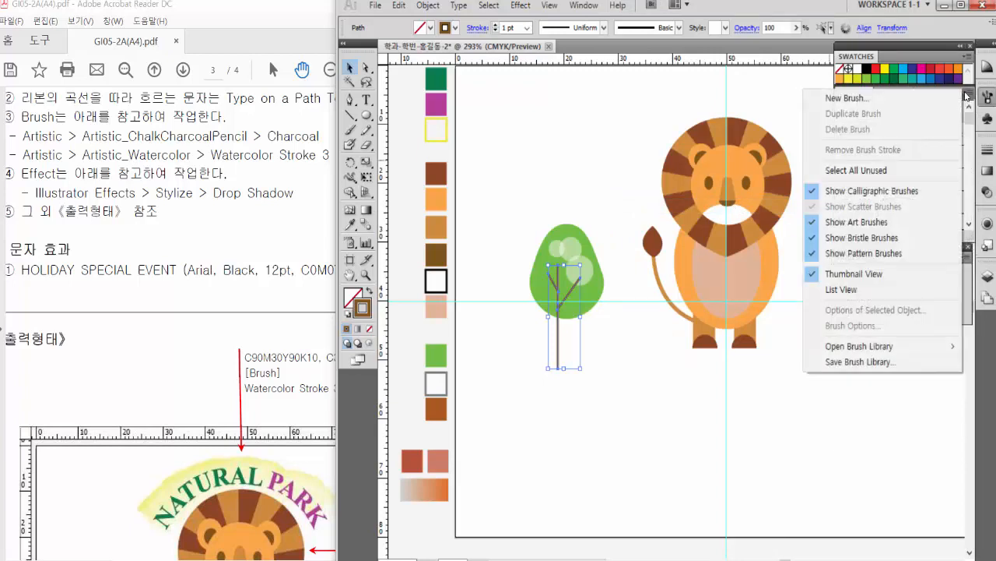
mouse_move(901, 353)
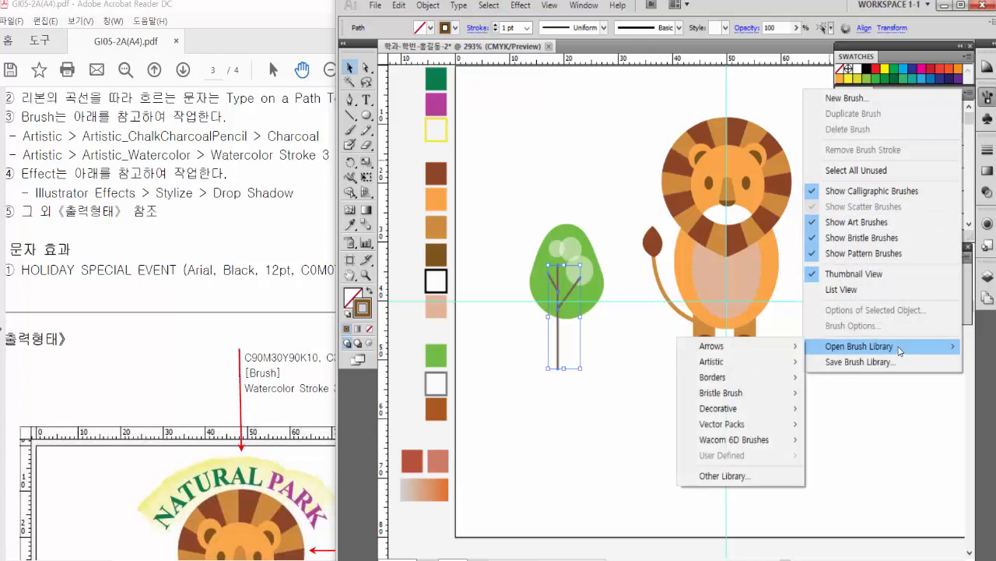
Open the Artistic_ChalkCharcoalPencil brush library and apply the Charcoal brush to the trunk and branches.
left_click(585, 6)
left_click(586, 6)
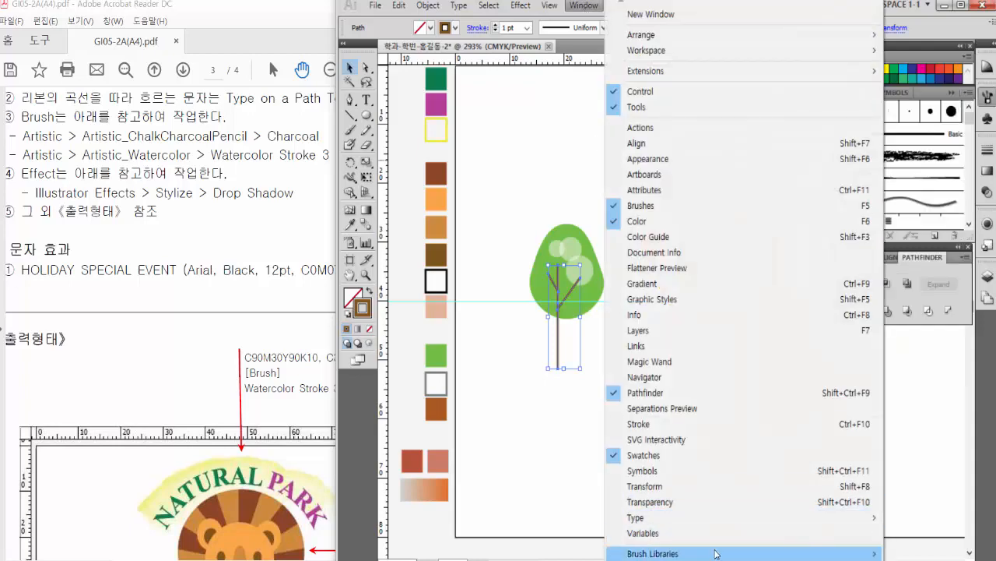
mouse_move(716, 554)
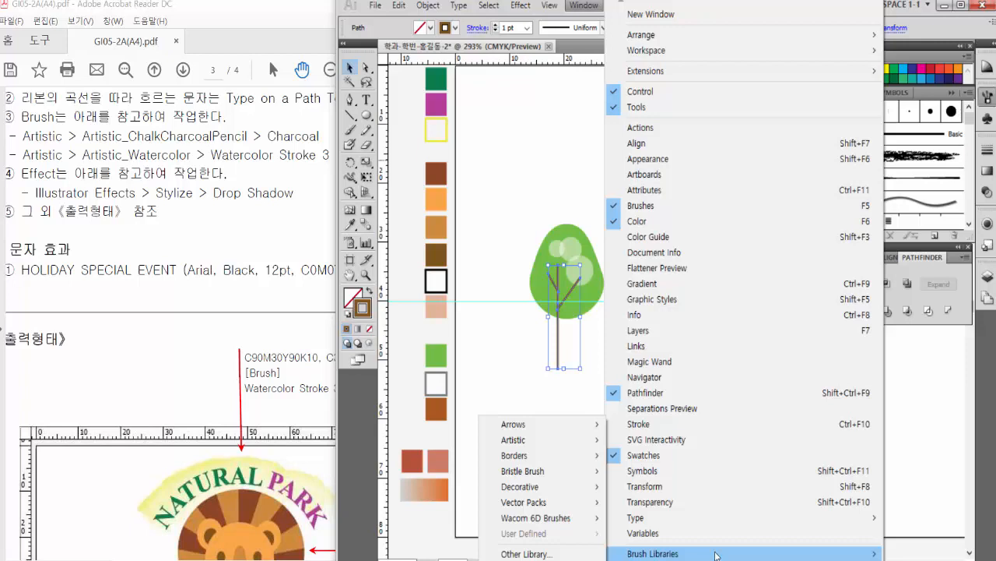
mouse_move(516, 440)
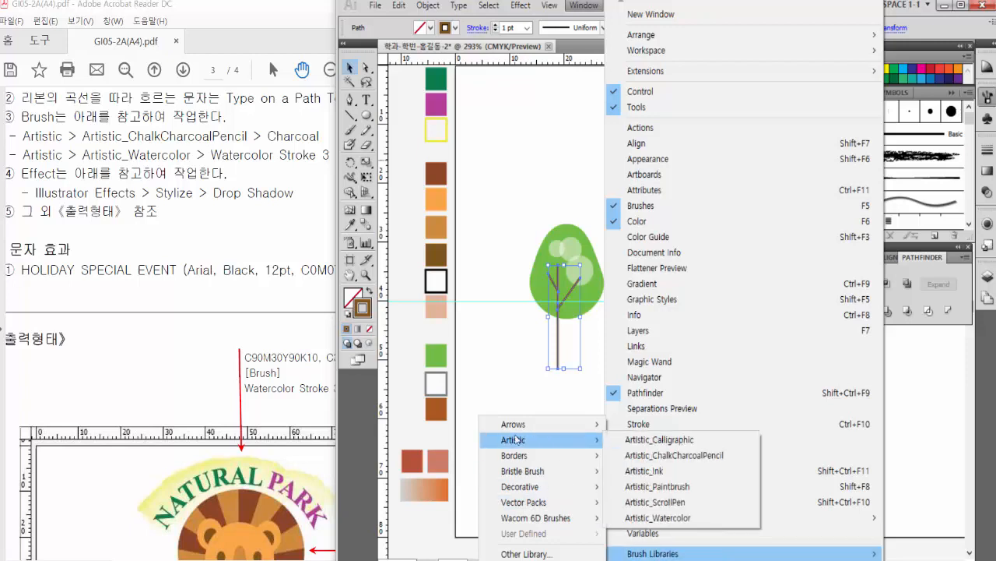
left_click(709, 459)
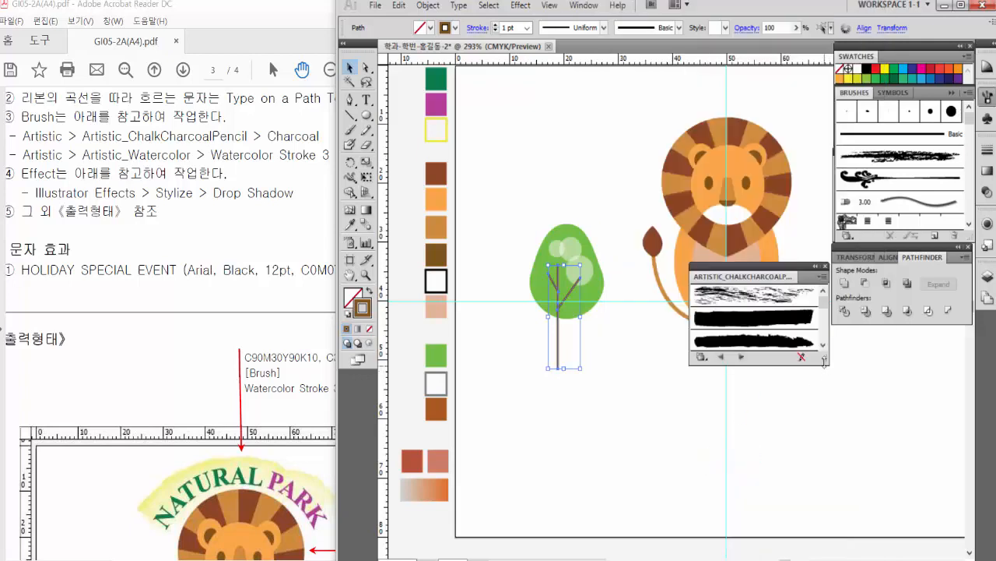
left_click_drag(823, 359, 823, 543)
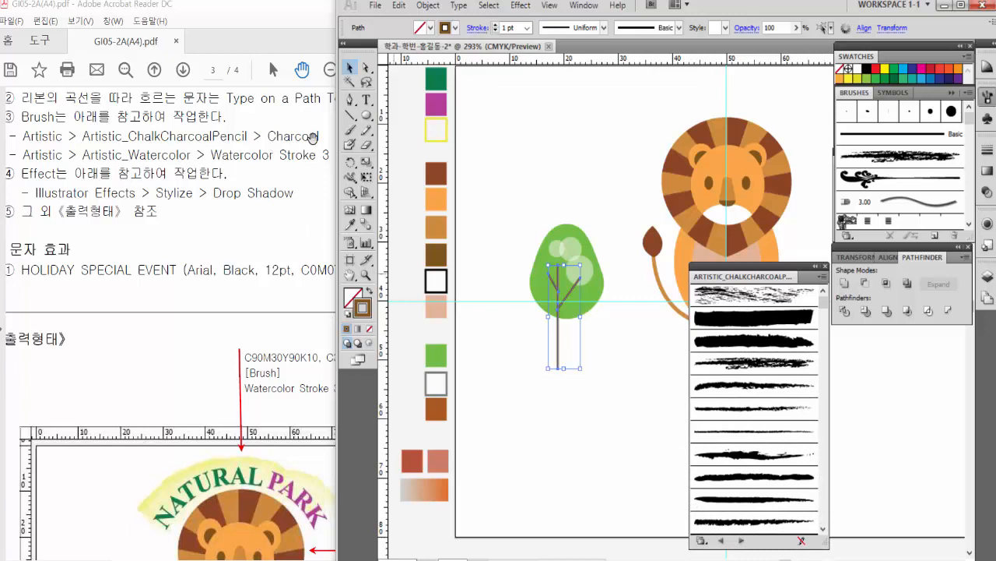
left_click(736, 394)
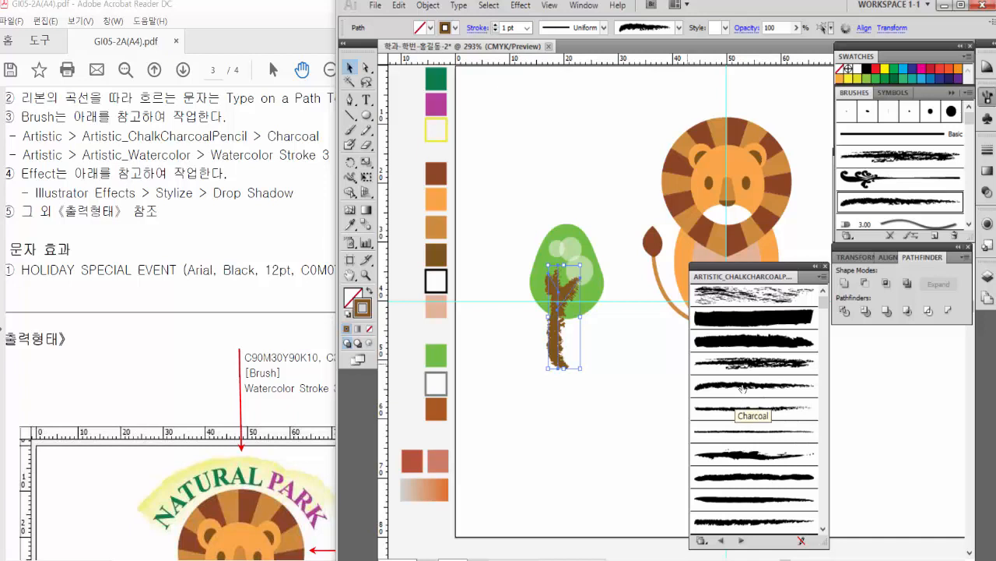
Move the Artistic_ChalkCharcoalPencil brush library clear of the lion artwork and show the stroke settings.
mouse_move(774, 270)
left_mouse_down()
mouse_move(801, 362)
mouse_move(918, 340)
left_mouse_up()
left_click(984, 150)
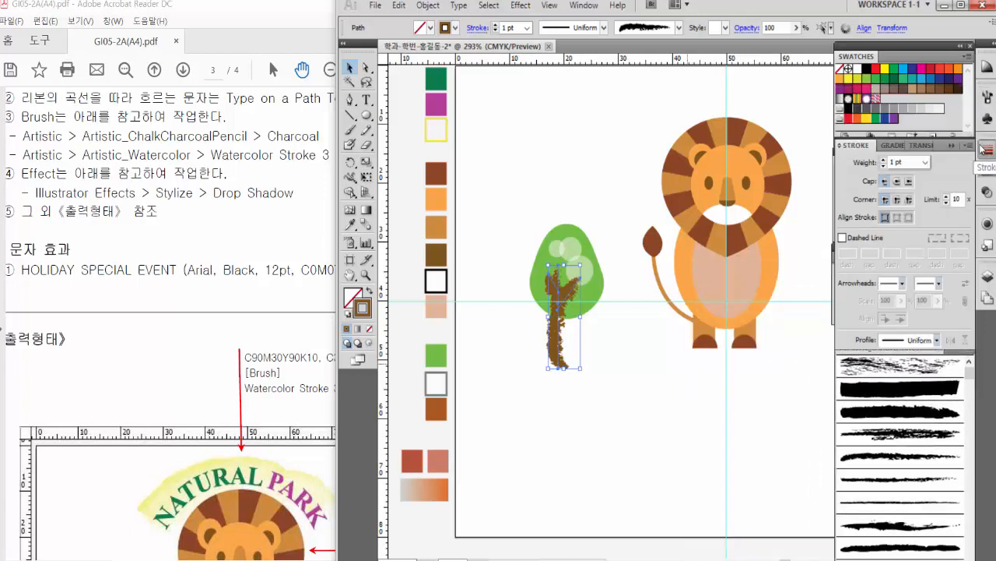
Switch to the problem PDF in Acrobat Reader, examine the tree trunk's brush colour and stroke weight specification, and return to Illustrator.
left_click(184, 426)
left_click_drag(210, 381, 251, 145)
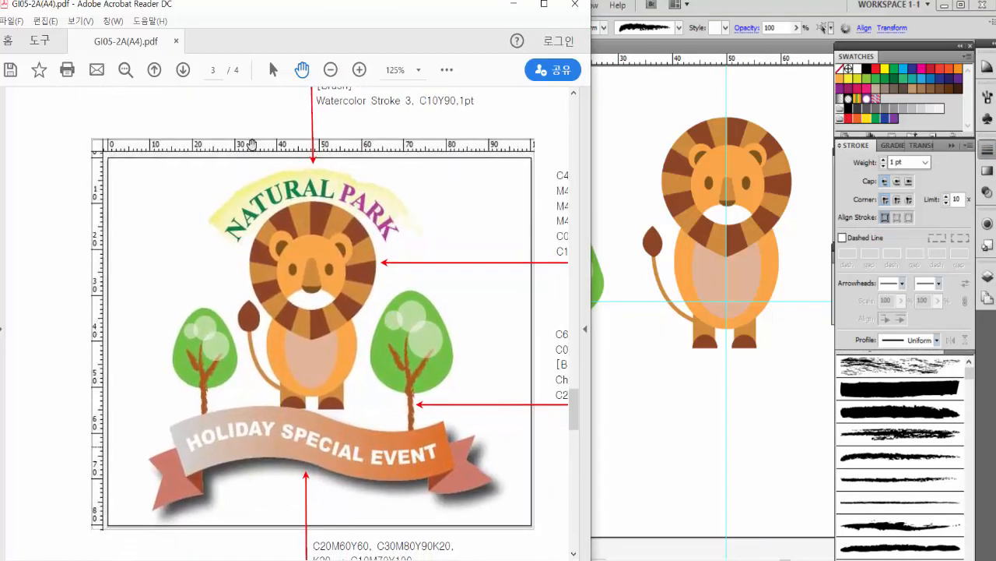
left_click_drag(363, 382, 234, 401)
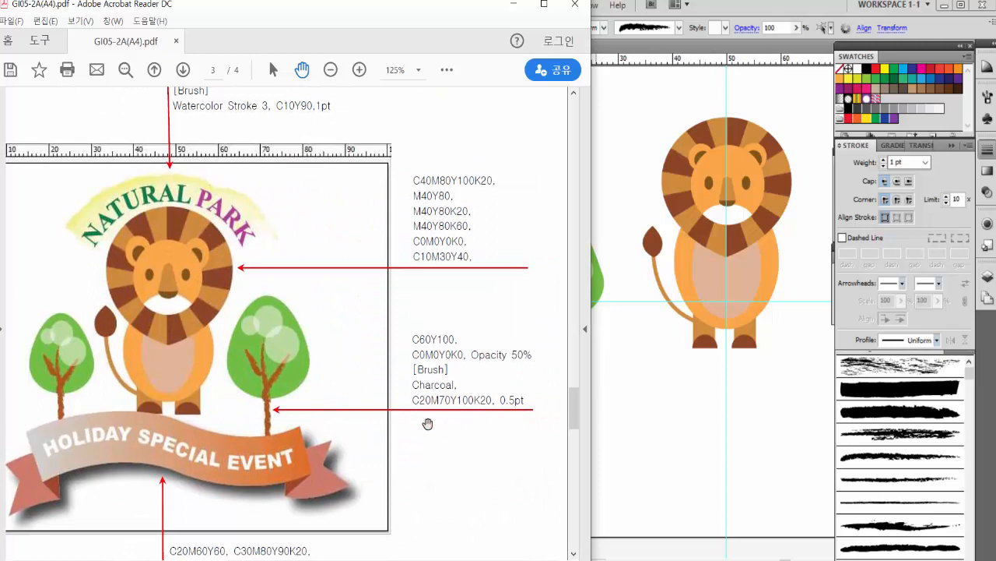
left_click(721, 416)
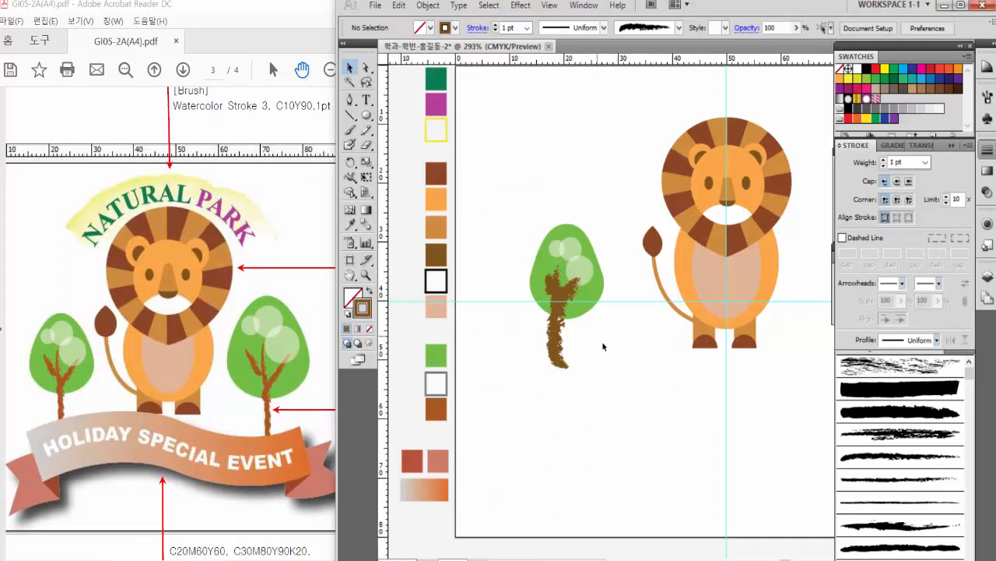
Select the trunk and both branches without the green crown and set their stroke weight to 0.5 pt.
left_click_drag(516, 288, 571, 331)
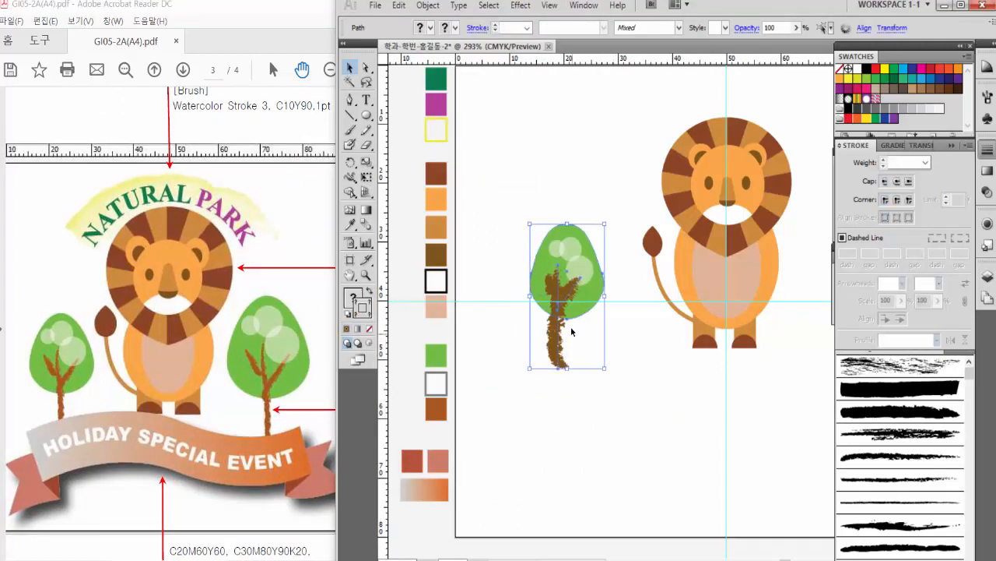
left_click(581, 242)
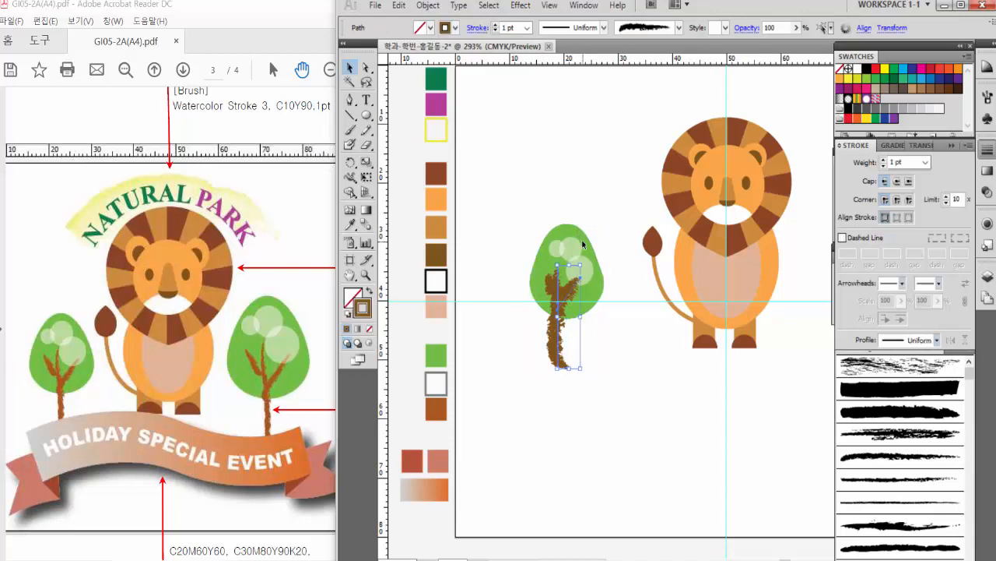
left_click(547, 290, "shift")
left_click(901, 162)
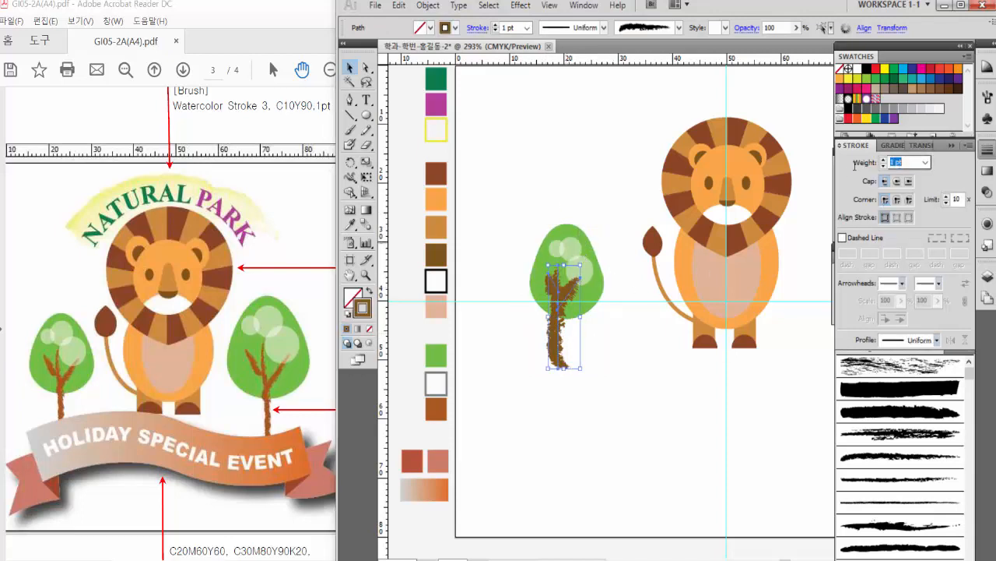
type("0.5")
key("Return")
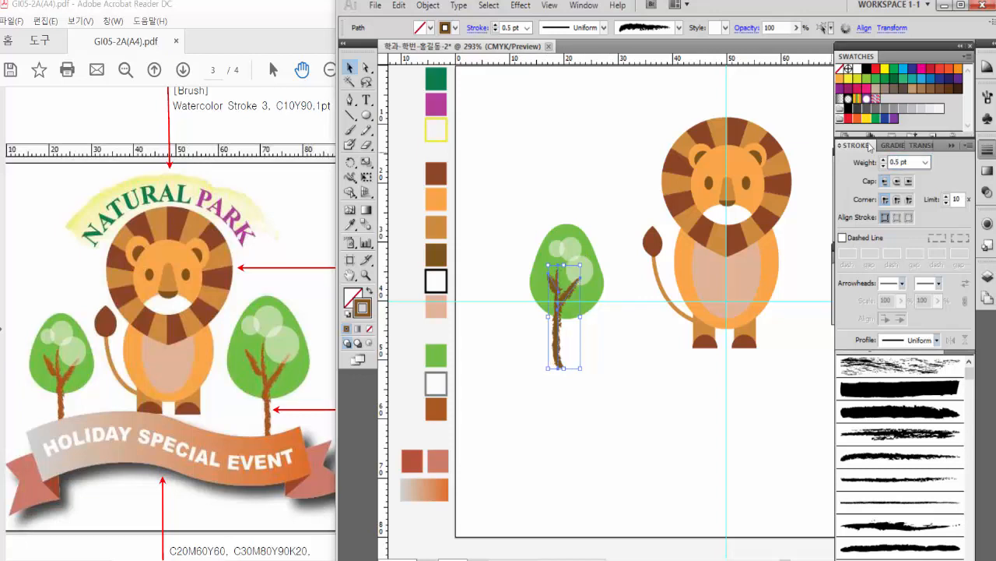